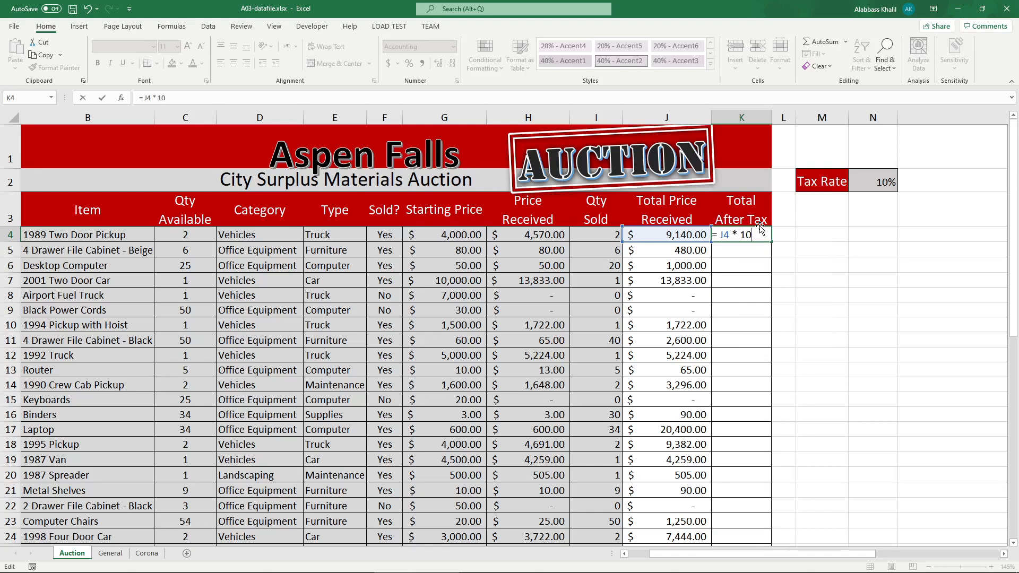
Step: Complete the Total After Tax formula in K4 as = J4 * 10% + J4
type("+")
scroll(759, 227, "right", 5)
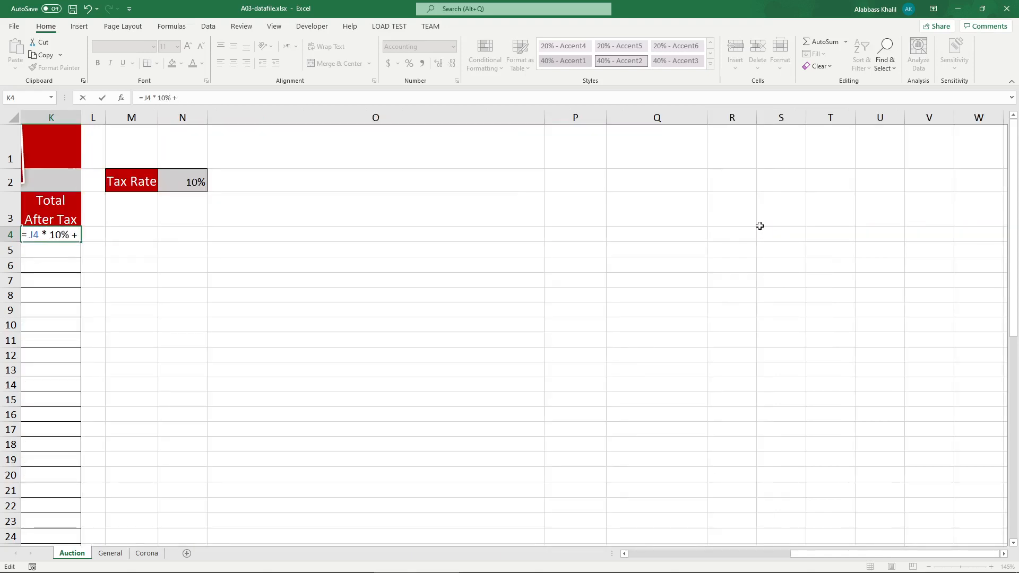
type("J4")
left_click(787, 555)
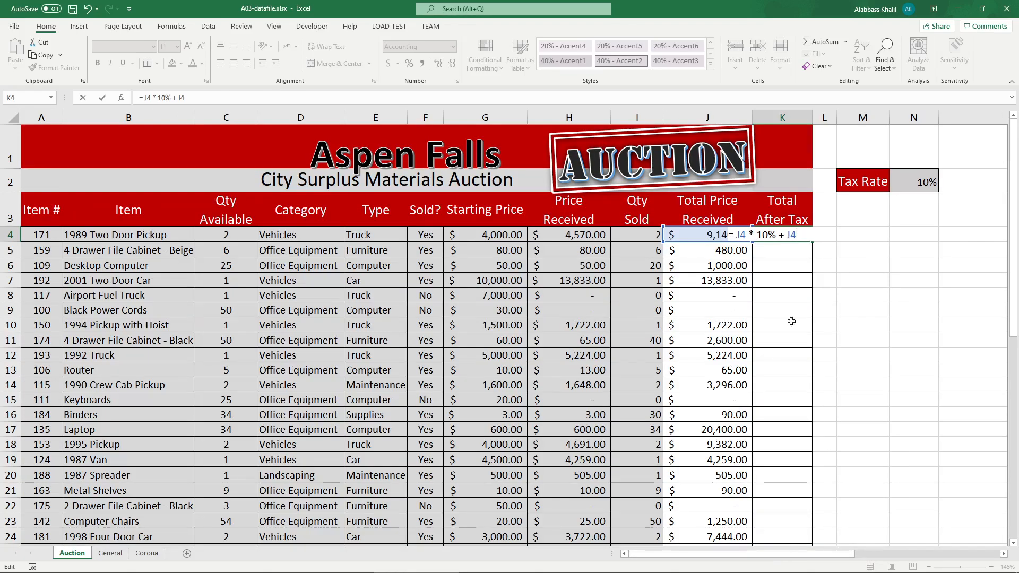
left_click_drag(775, 237, 733, 240)
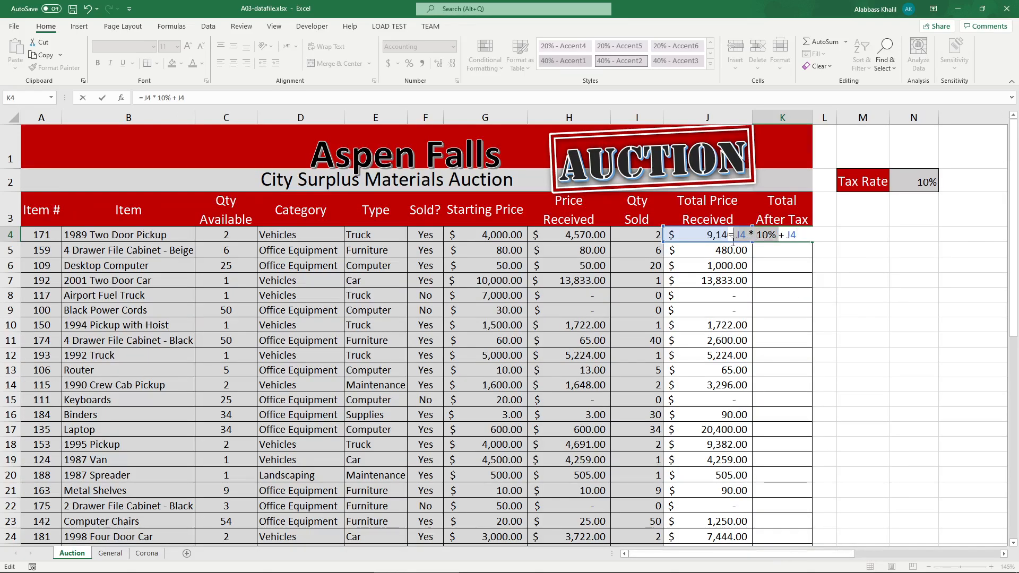
double_click(791, 236)
key("ctrl+Return")
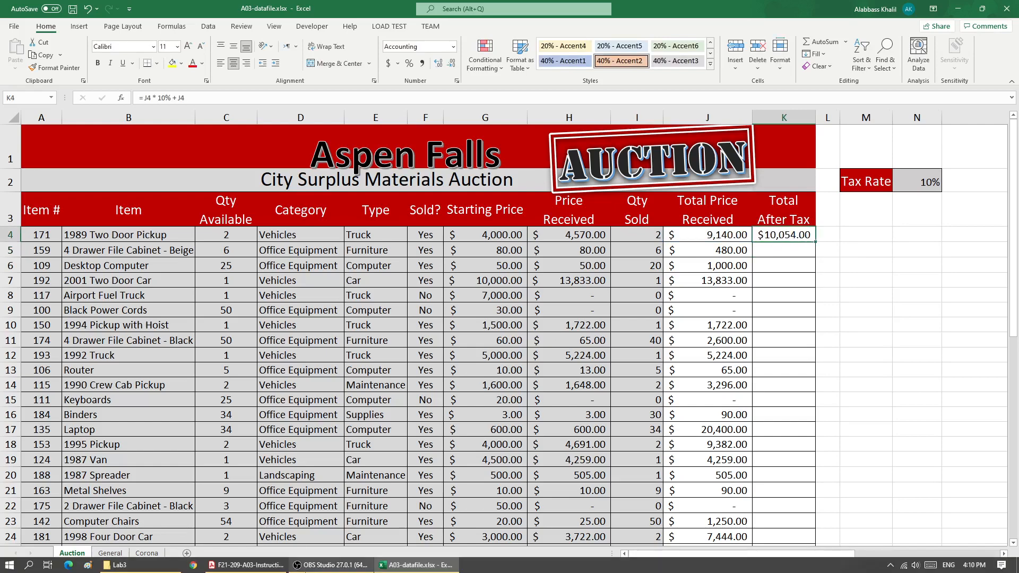
Step: Copy the K4 formula down the Total After Tax column and check the amounts against the sample in the PDF instructions
left_click(245, 565)
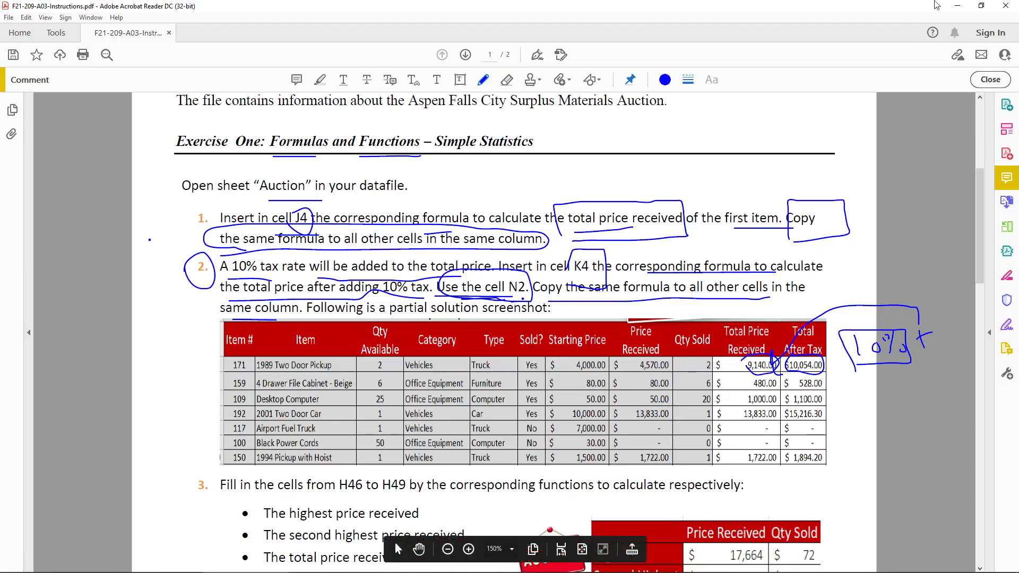
left_click(958, 5)
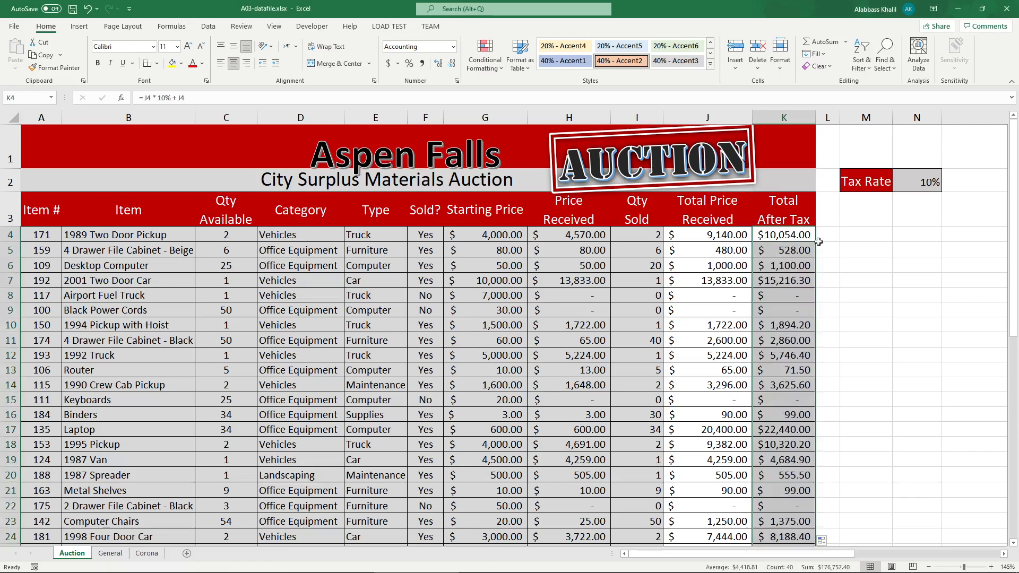
scroll(818, 241, "down", 1)
scroll(819, 241, "up", 1)
left_click(244, 566)
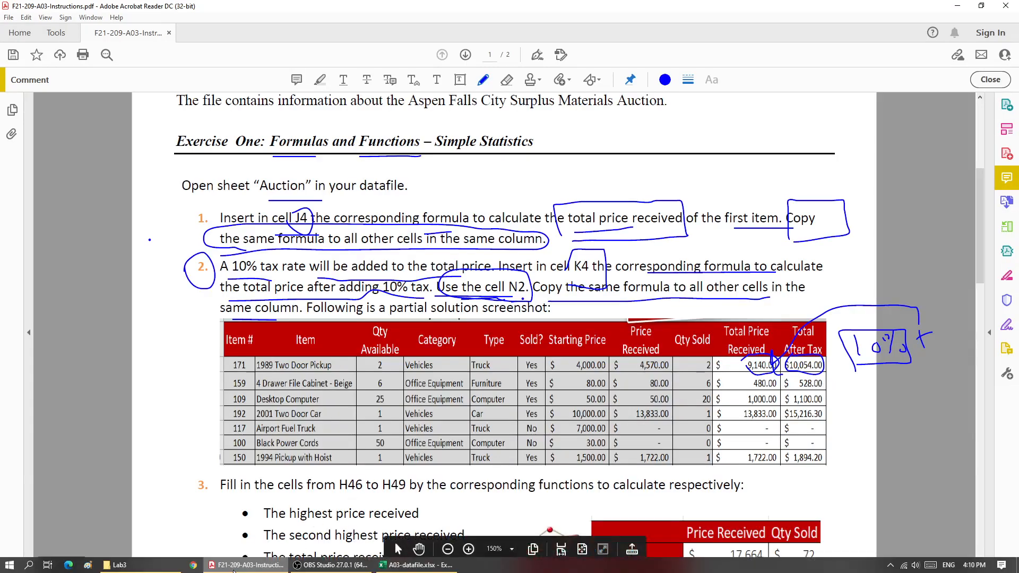
left_click(234, 565)
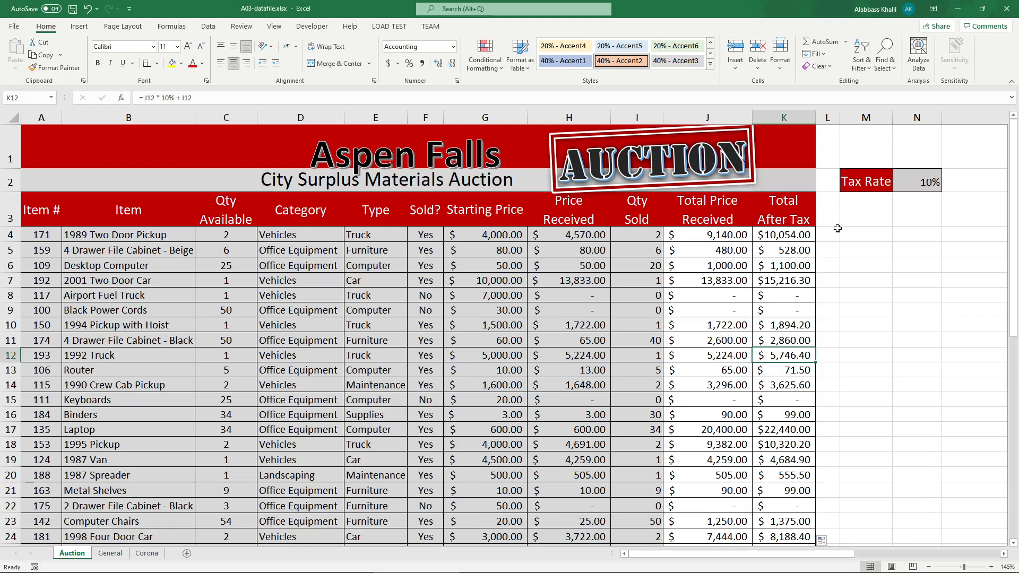
Step: Inspect the K4 formula for a hardcoded tax rate and leave it unedited
left_click(809, 242)
double_click(800, 242)
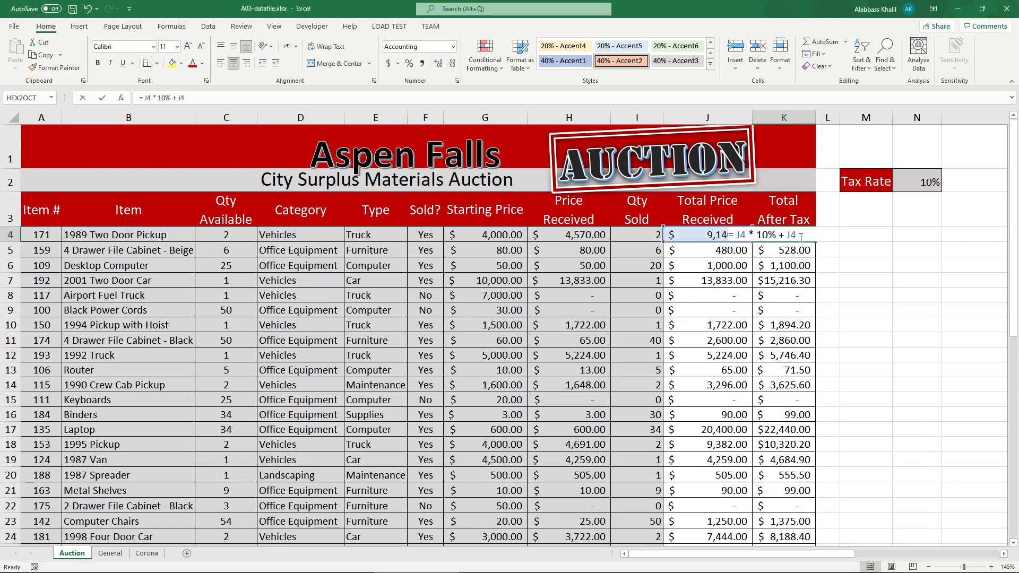
double_click(769, 234)
key("Escape")
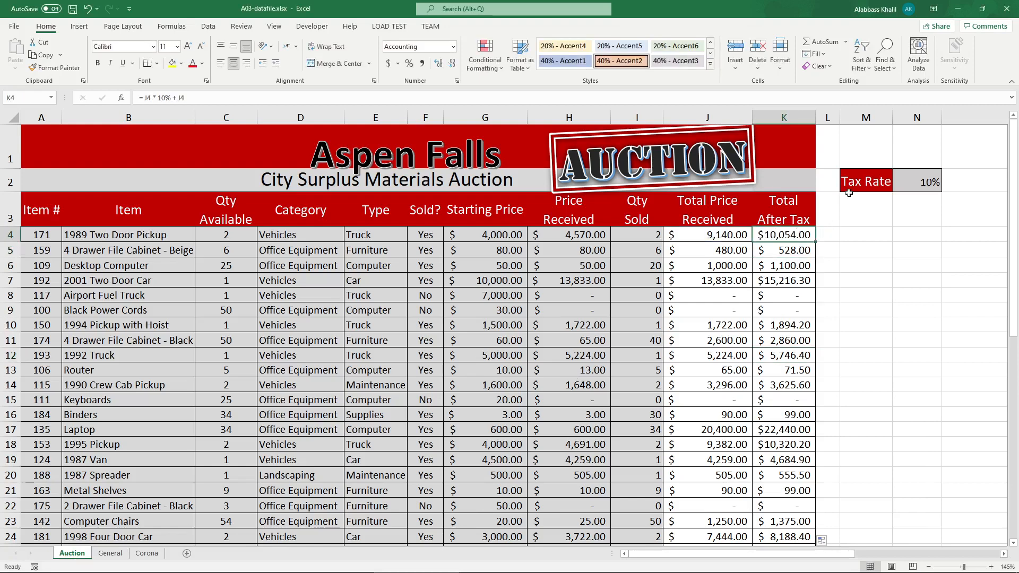
Step: Set the tax rate in N2 to 15%
left_click(927, 177)
double_click(927, 176)
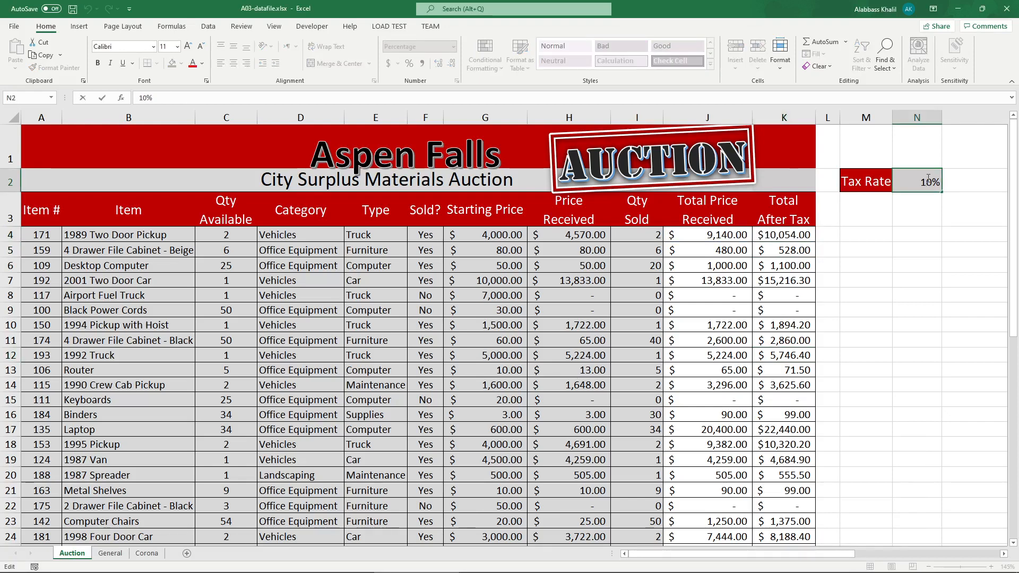
key("Escape")
double_click(931, 182)
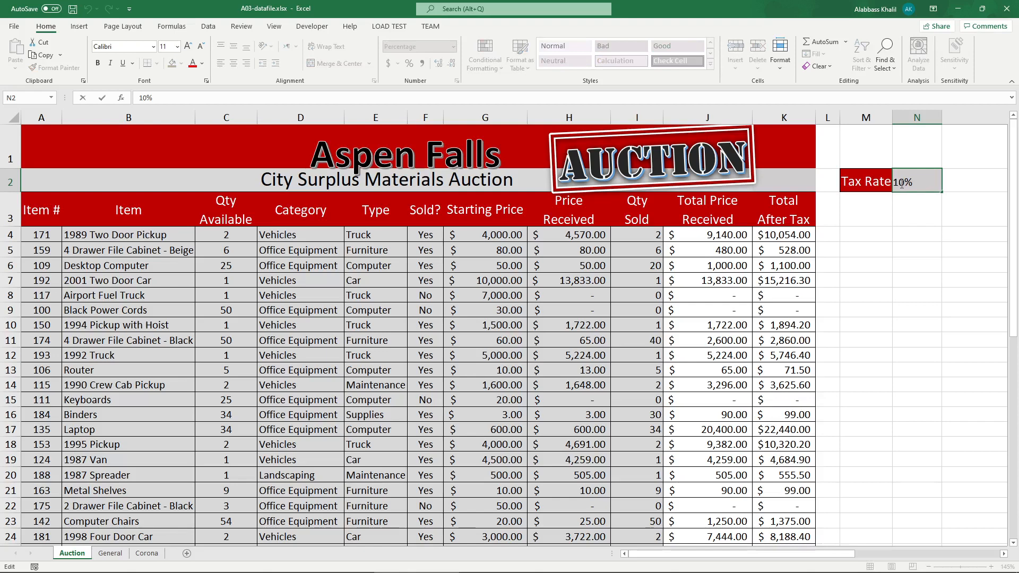
key("Delete")
type("5")
key("Return")
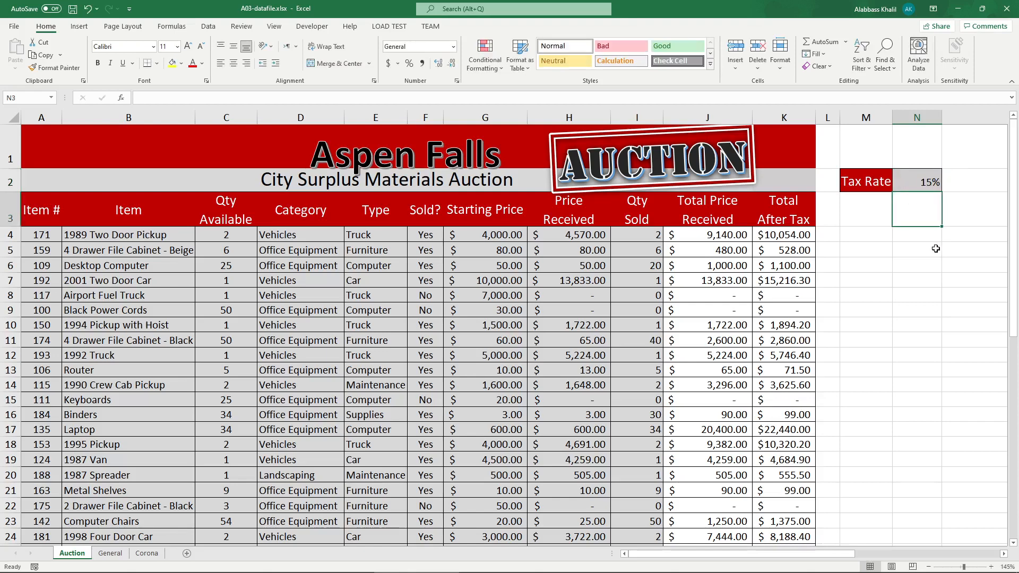
Step: Examine the formulas in K4, K6 and K8 to see whether they depend on the tax rate cell
double_click(803, 237)
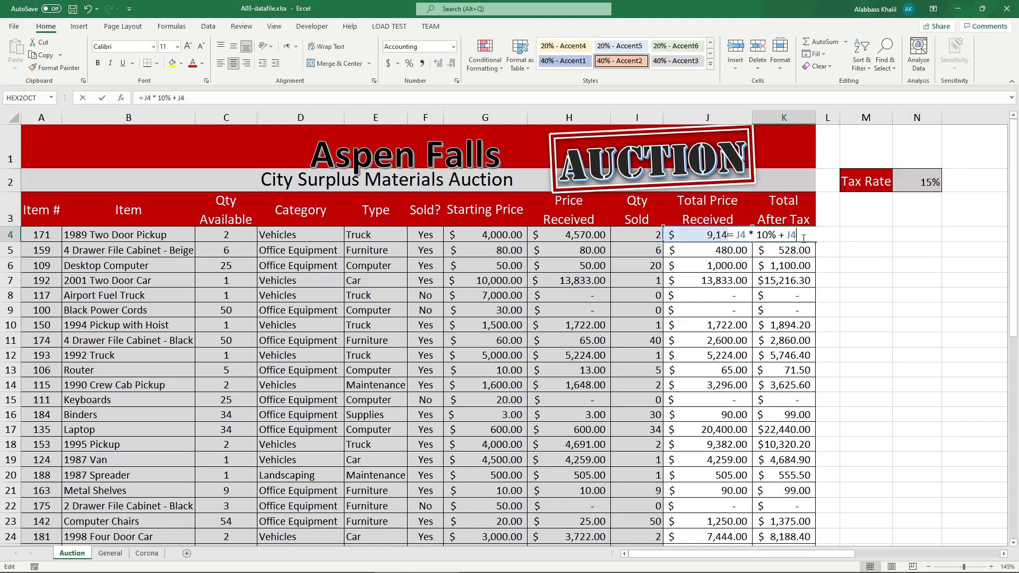
key("Escape")
double_click(796, 265)
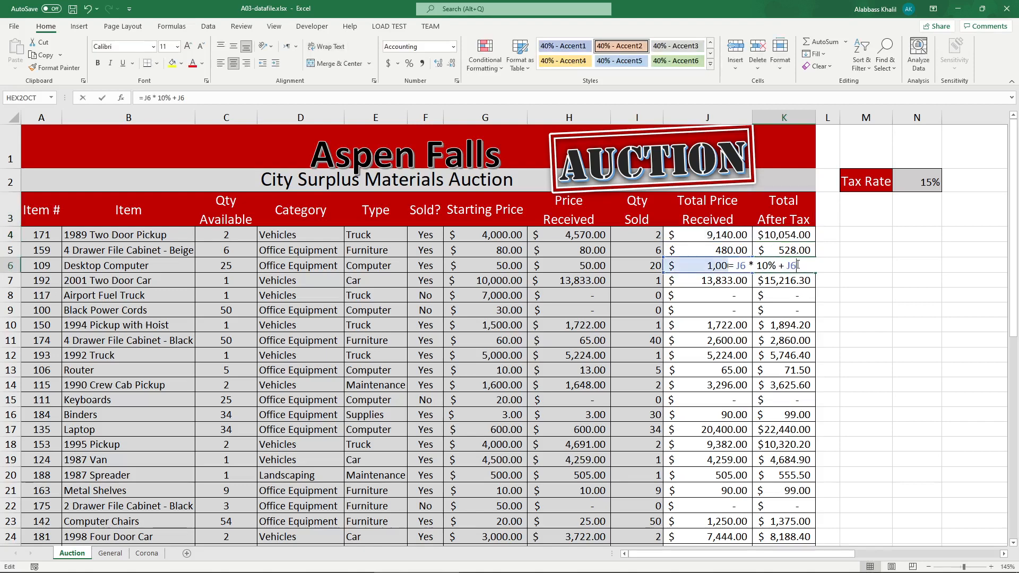
key("Escape")
left_click(793, 296)
double_click(793, 296)
key("Escape")
double_click(791, 235)
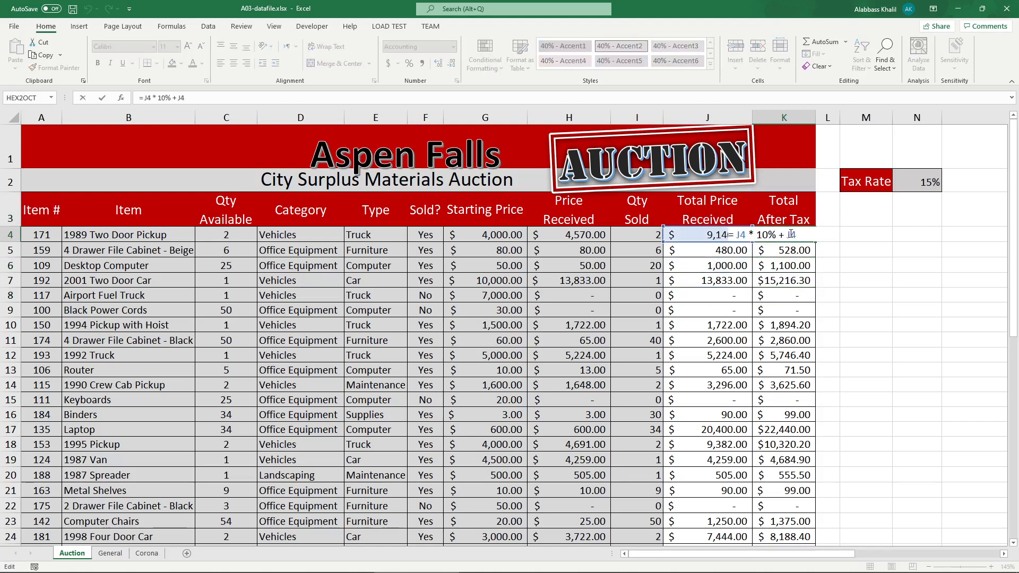
key("Escape")
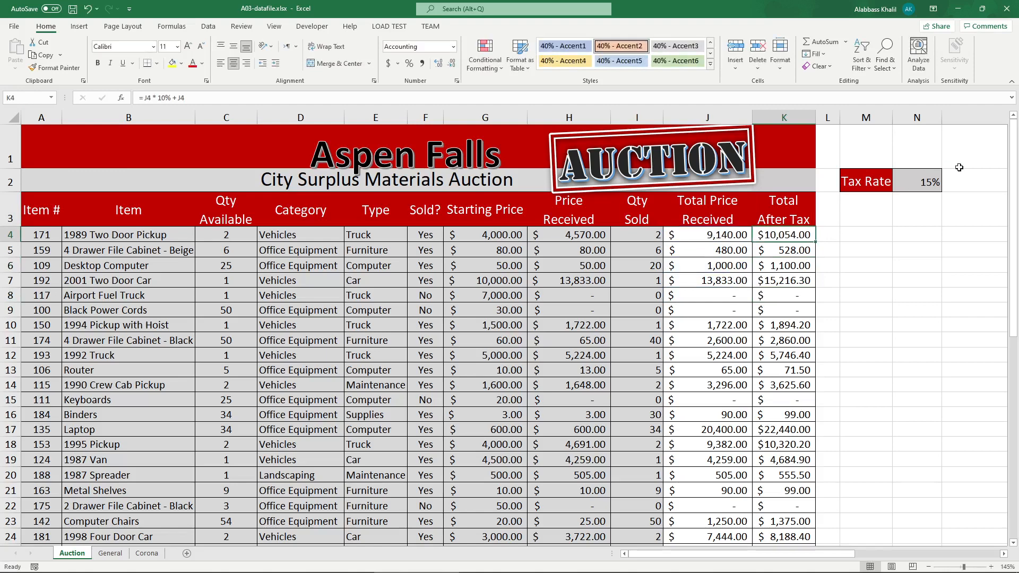
Step: Set the tax rate in N2 back to 10%
left_click(924, 177)
type("10")
key("Return")
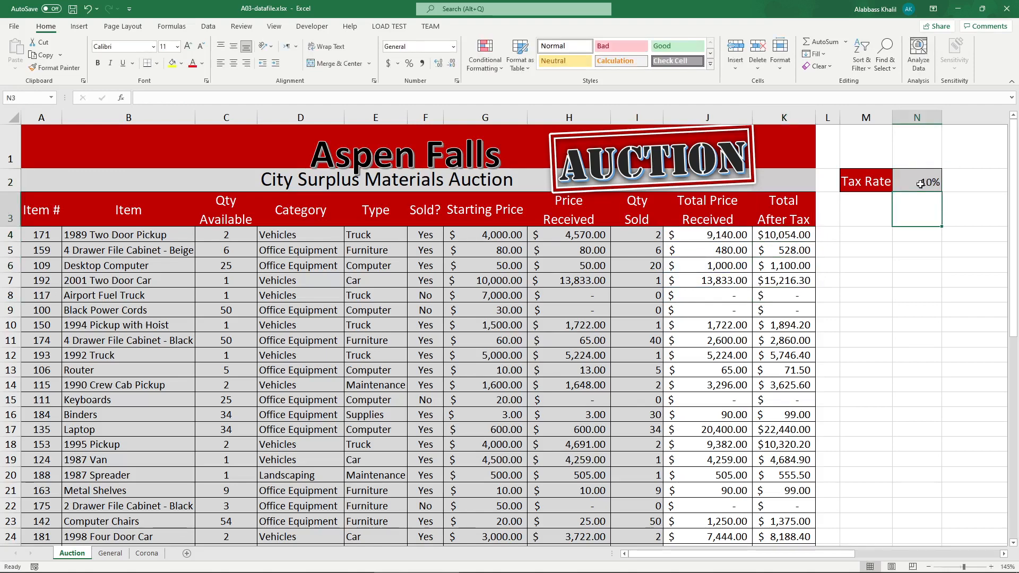
Step: Replace the 10% constant in K4's formula with N2 and fill the formula down the Total After Tax column
double_click(776, 236)
left_click_drag(776, 238, 757, 236)
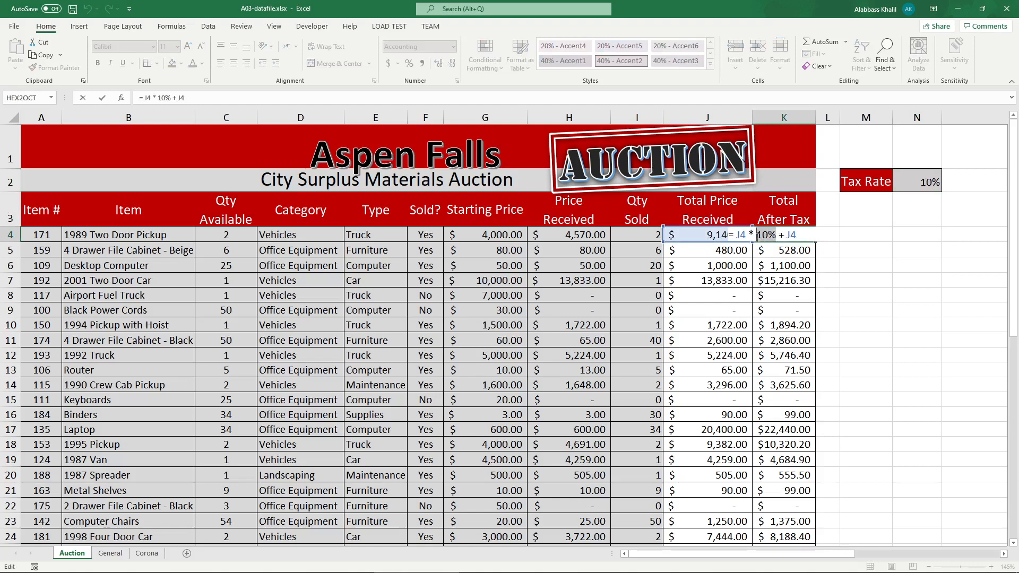
type("N2")
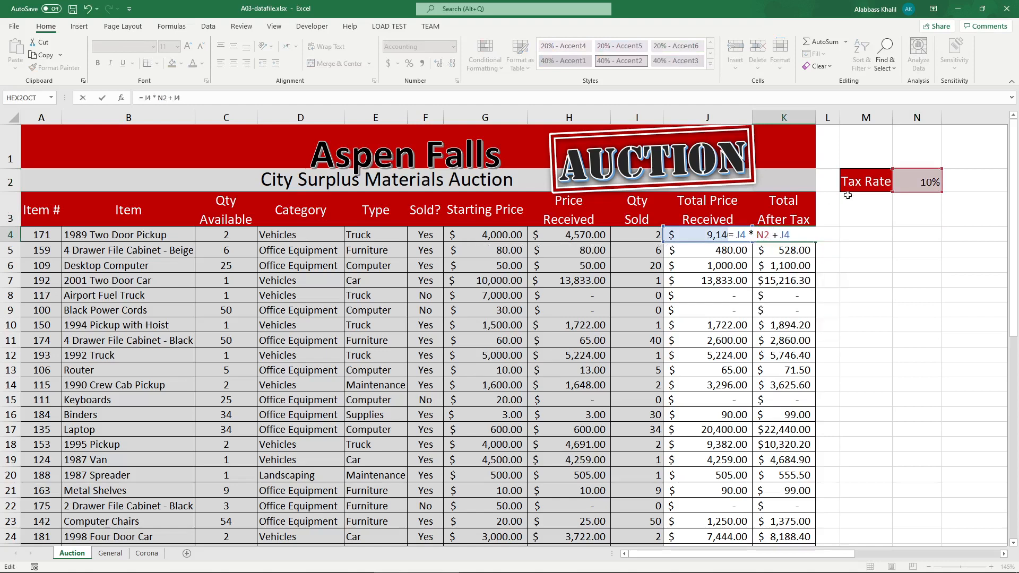
key("Return")
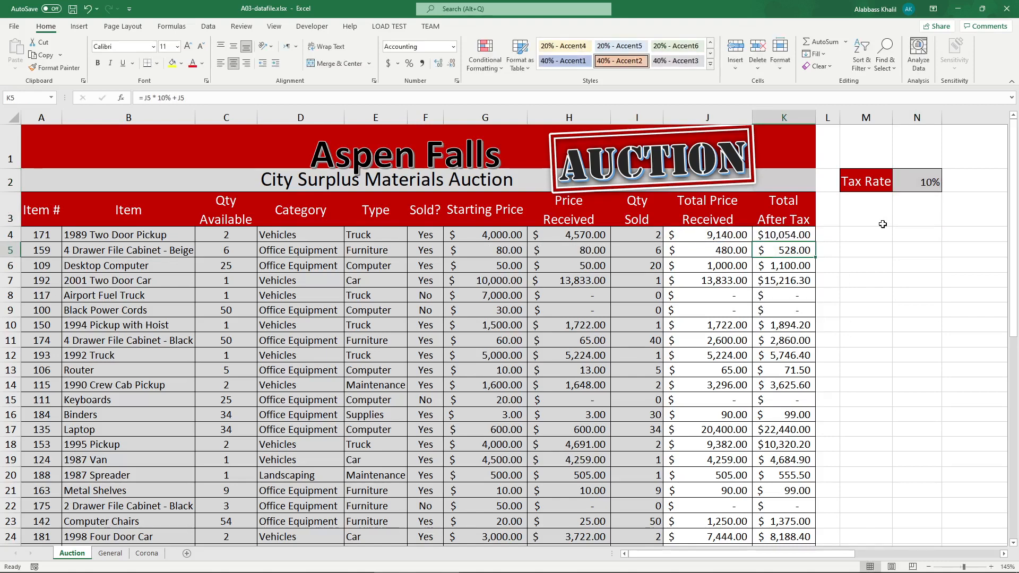
left_click(805, 234)
double_click(817, 242)
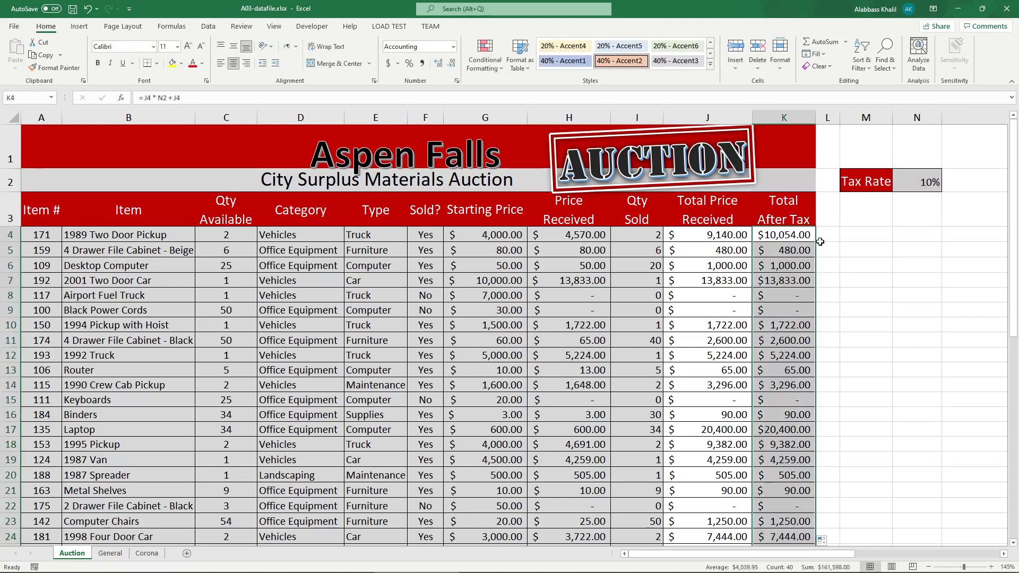
Step: Examine how the tax rate reference shifts in the copied formulas from K4 to K8 and at the column's end
left_click(798, 253)
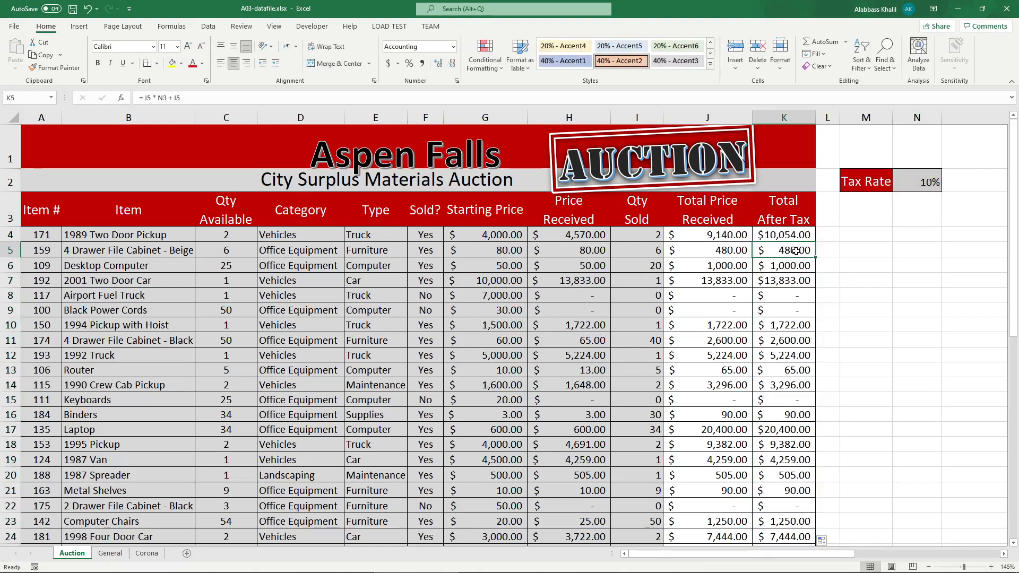
double_click(798, 253)
key("Return")
double_click(793, 235)
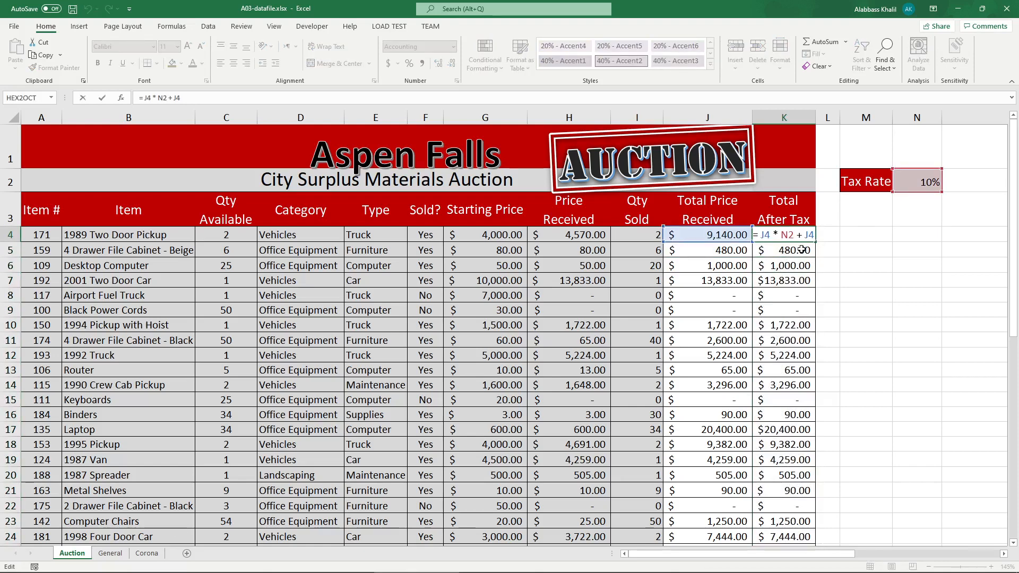
key("Return")
double_click(797, 253)
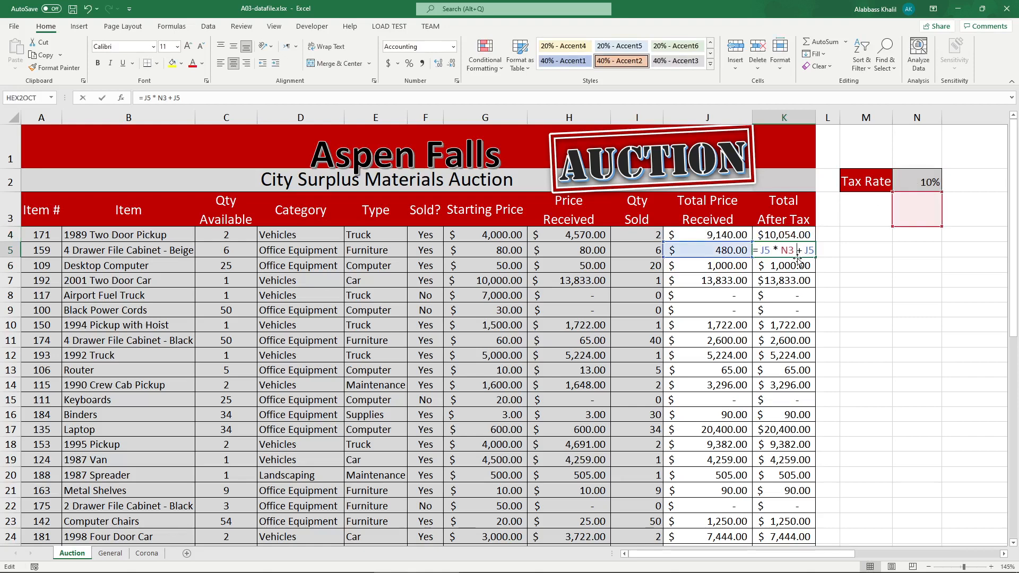
key("Return")
double_click(791, 267)
key("Return")
double_click(792, 280)
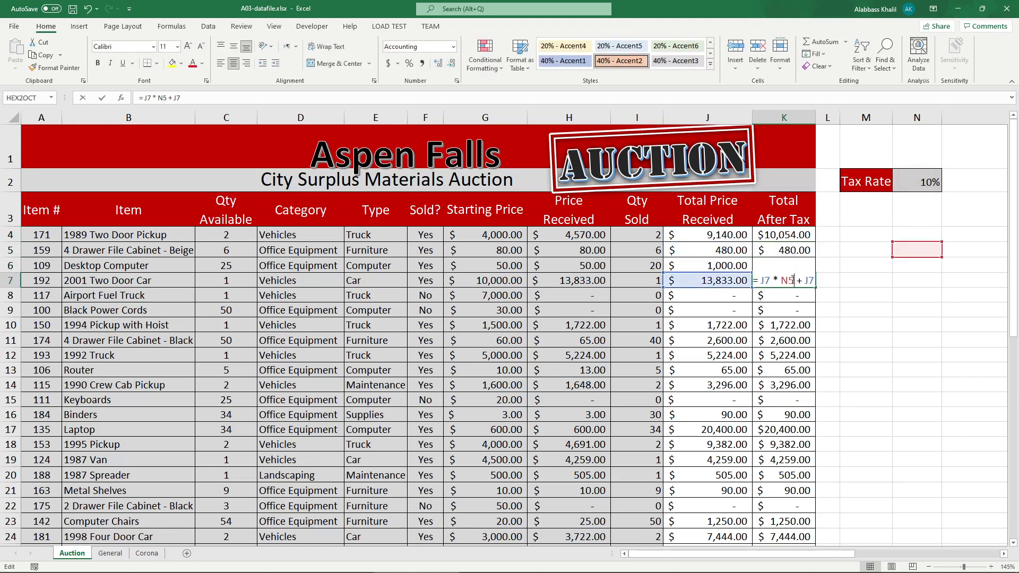
key("Return")
double_click(788, 295)
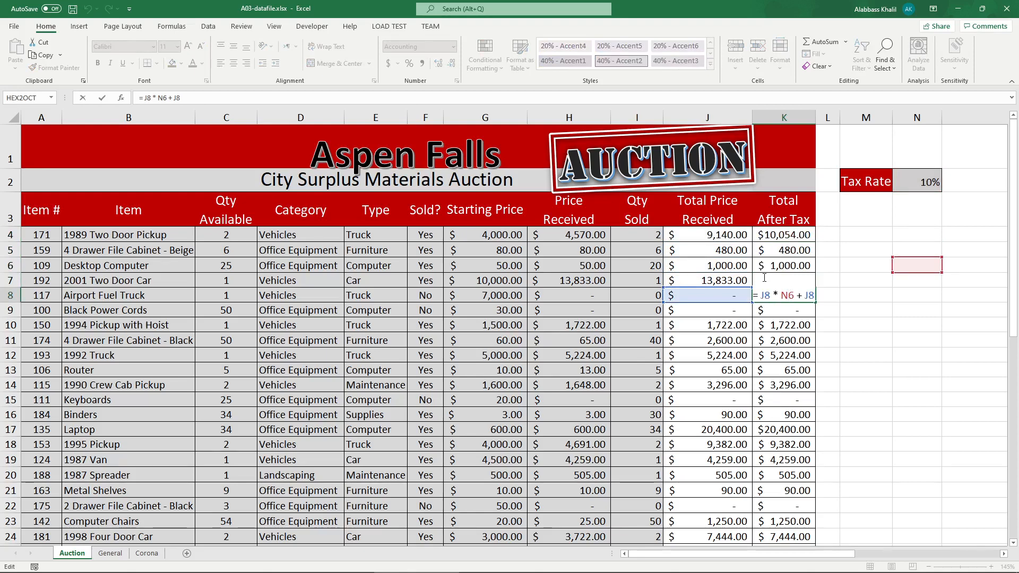
key("Return")
key("ctrl+Down")
scroll(792, 236, "up", 6)
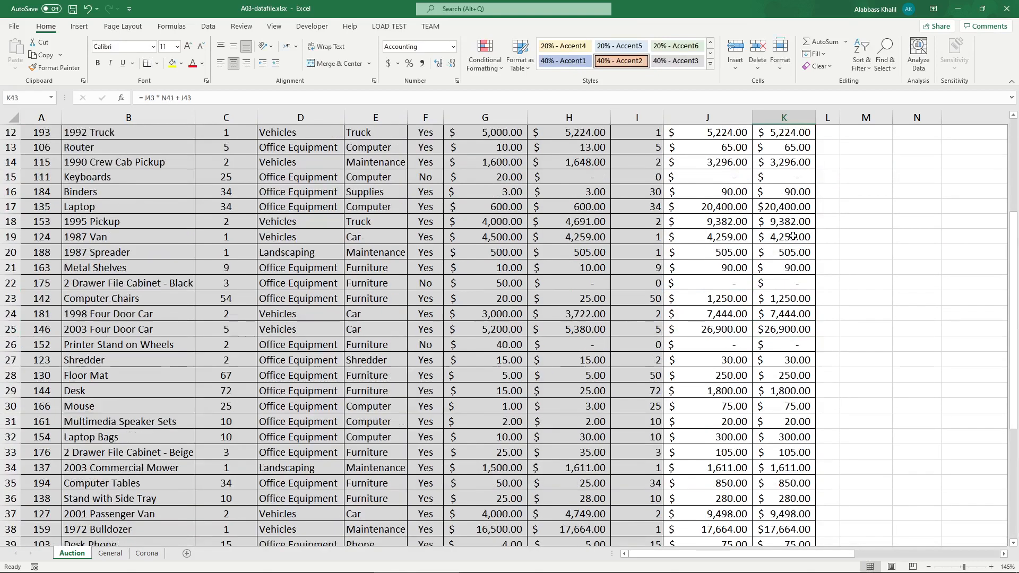
scroll(792, 236, "up", 4)
Step: Make the tax rate reference in K4 absolute as $N$2 and fill the formula down the Total After Tax column
double_click(785, 234)
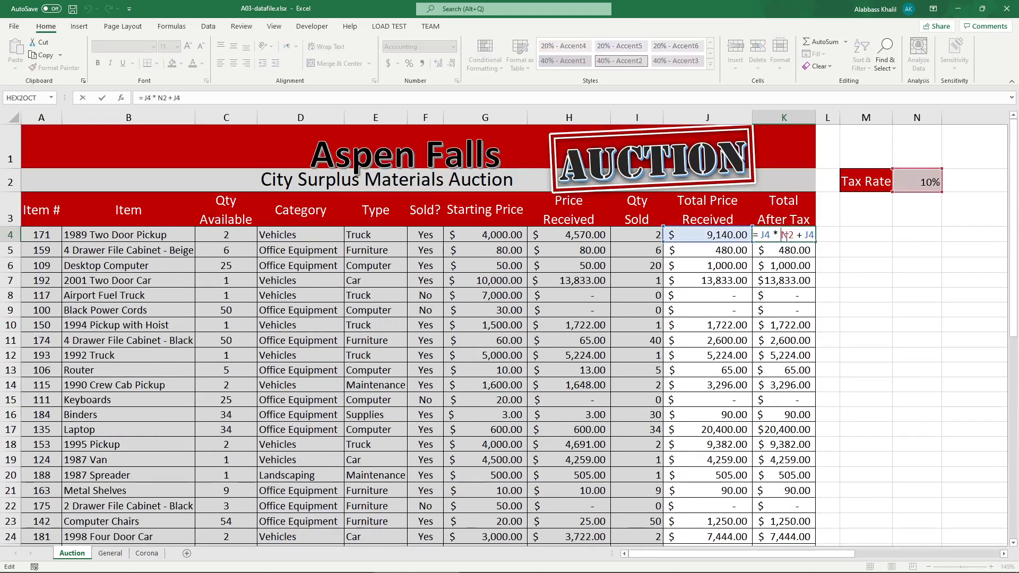
type("$")
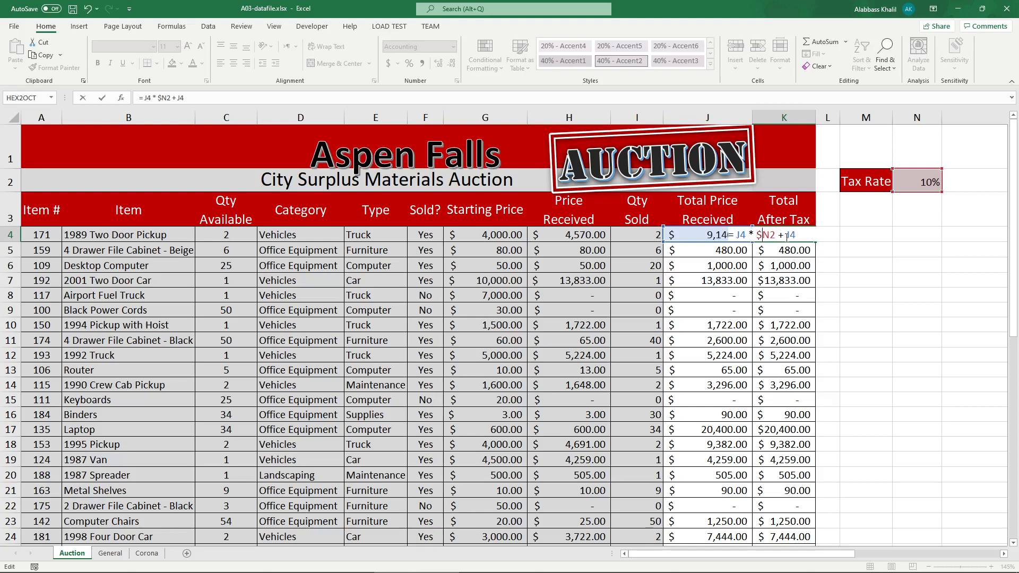
key("Right")
type("$")
key("Return")
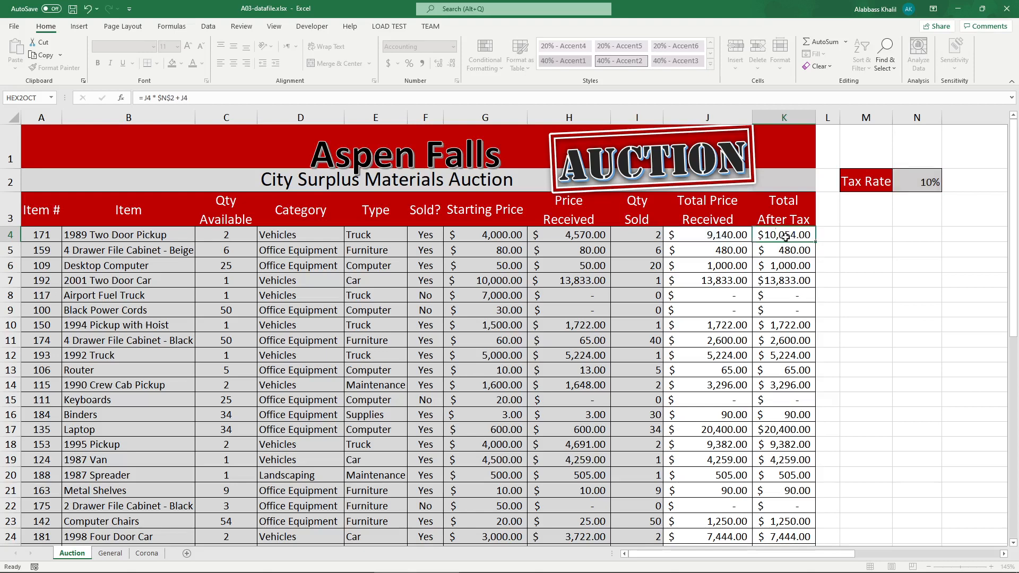
left_click(807, 238)
double_click(816, 243)
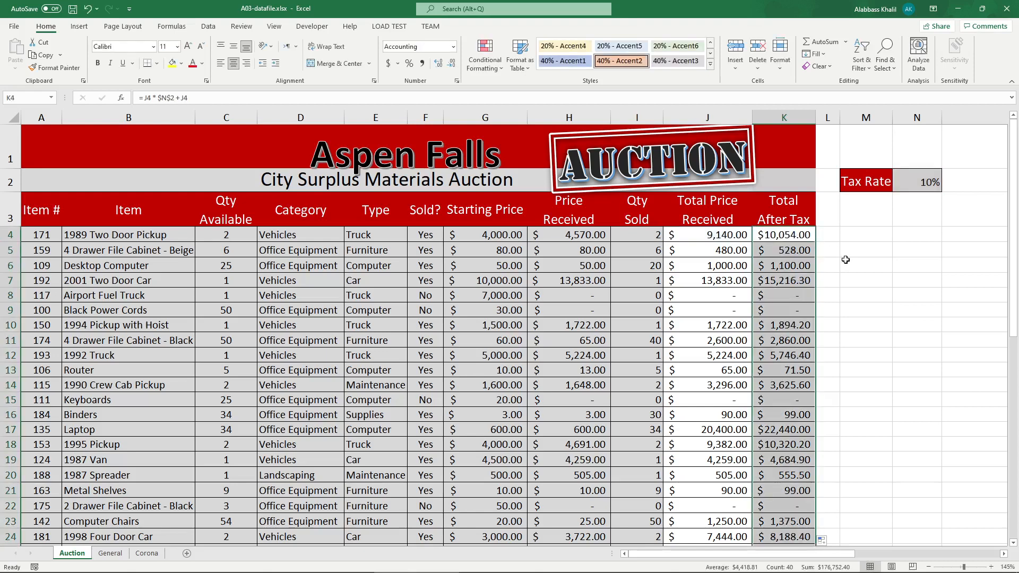
Step: Check the tax rate reference in the copied formulas from K5 through K9
double_click(799, 251)
key("Return")
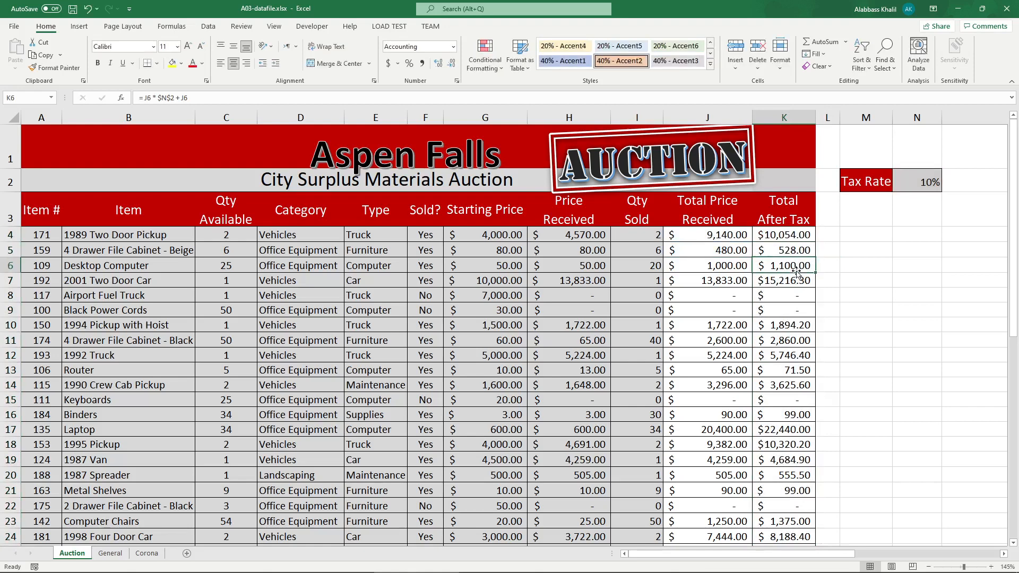
double_click(797, 269)
key("Return")
double_click(793, 283)
key("Return")
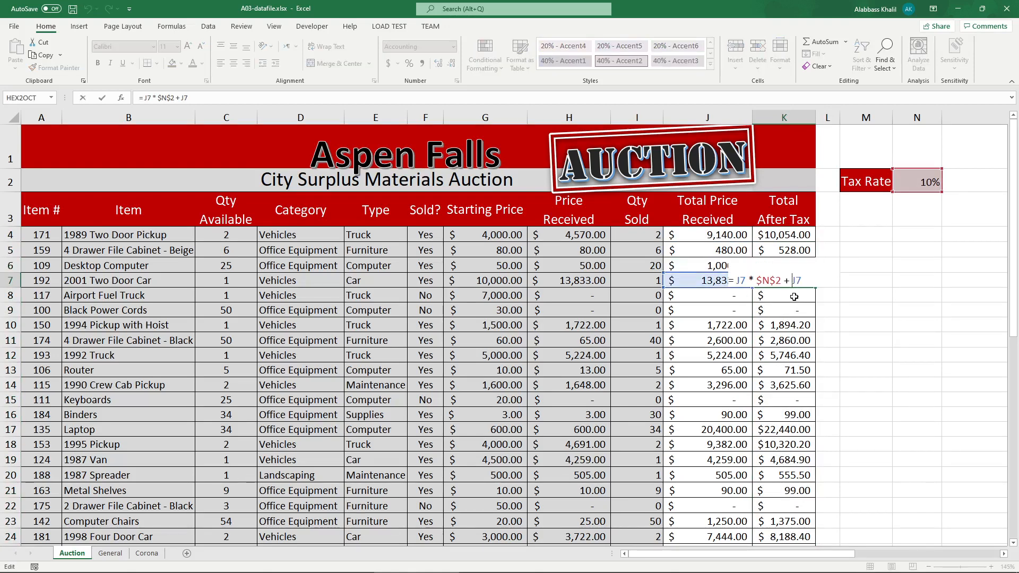
double_click(795, 295)
key("Return")
double_click(795, 311)
key("Return")
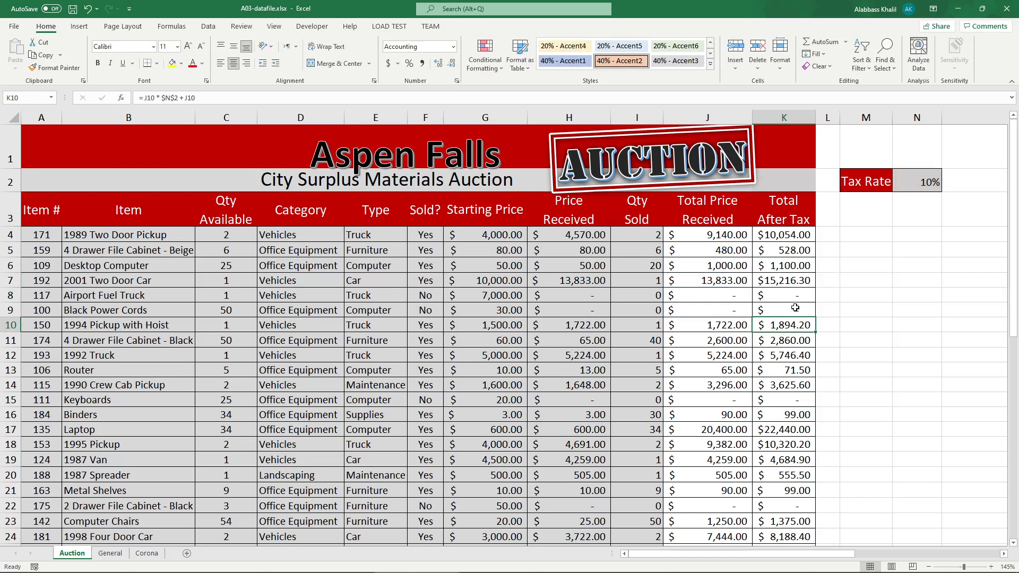
Step: Change the tax rate reference in K4 to N$2, with only the row absolute, and refill the formula down the Total After Tax column
double_click(797, 237)
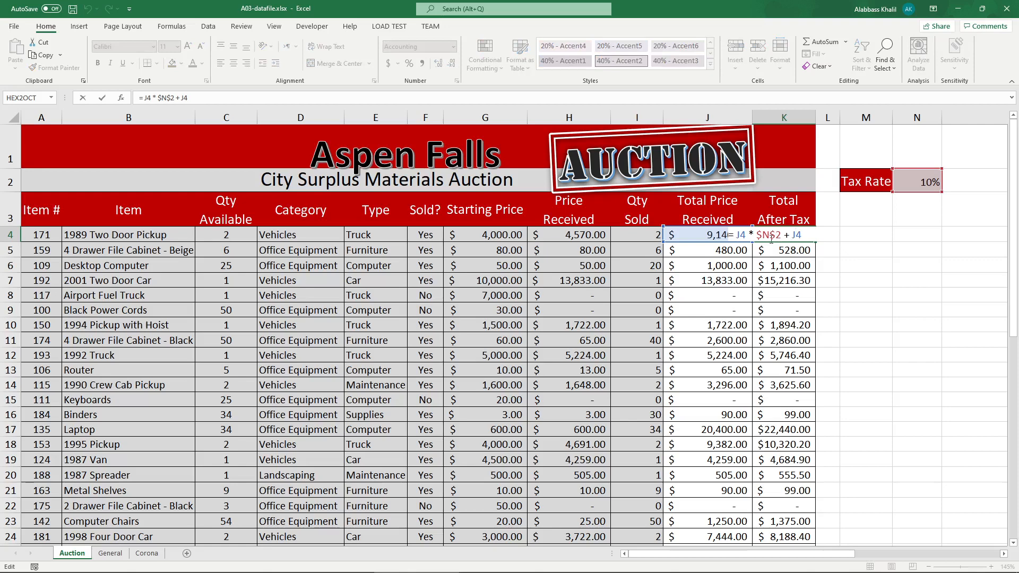
left_click_drag(762, 237, 799, 239)
key("Escape")
double_click(801, 237)
left_click_drag(782, 235, 770, 235)
left_click(765, 236)
key("BackSpace")
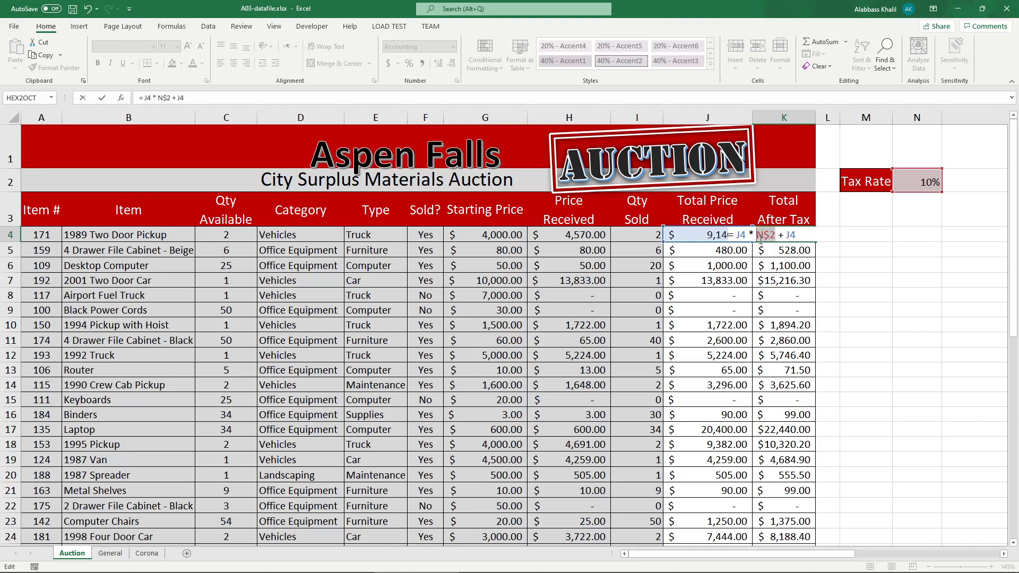
key("Return")
left_click(787, 234)
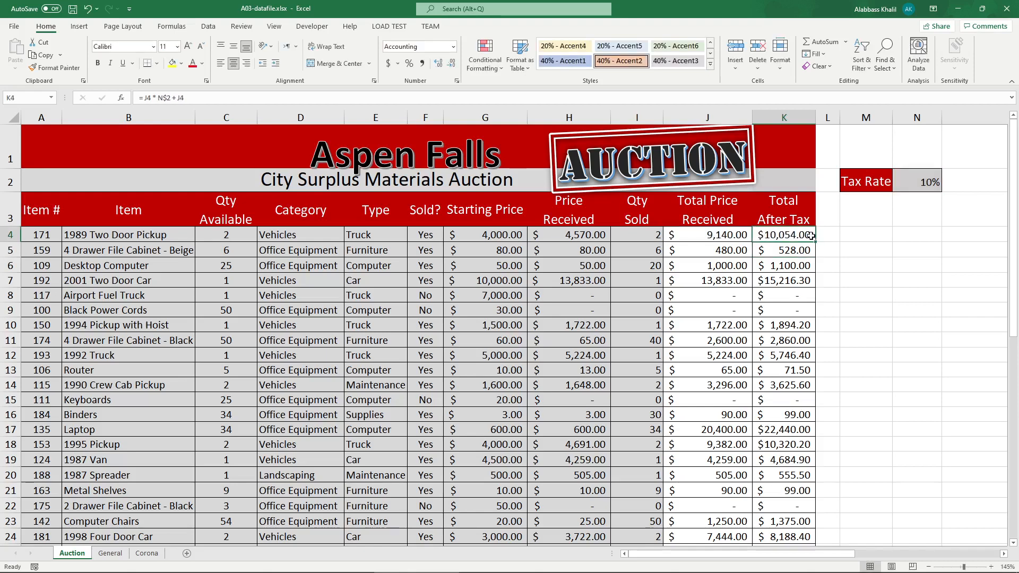
double_click(815, 242)
Step: Check the tax rate reference in the copied formulas in K5, K8 and K10 against K4
double_click(800, 250)
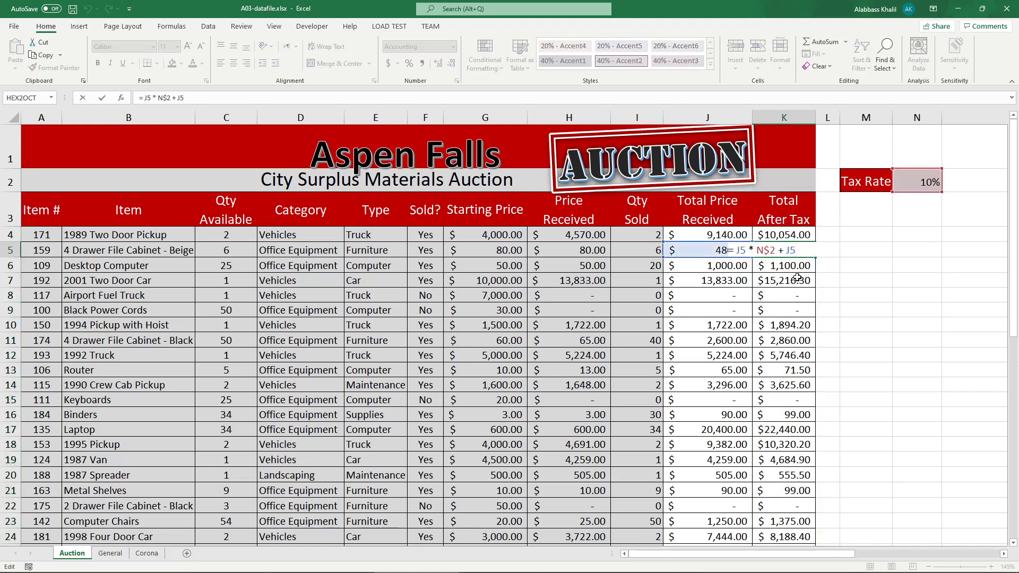
key("Return")
double_click(785, 294)
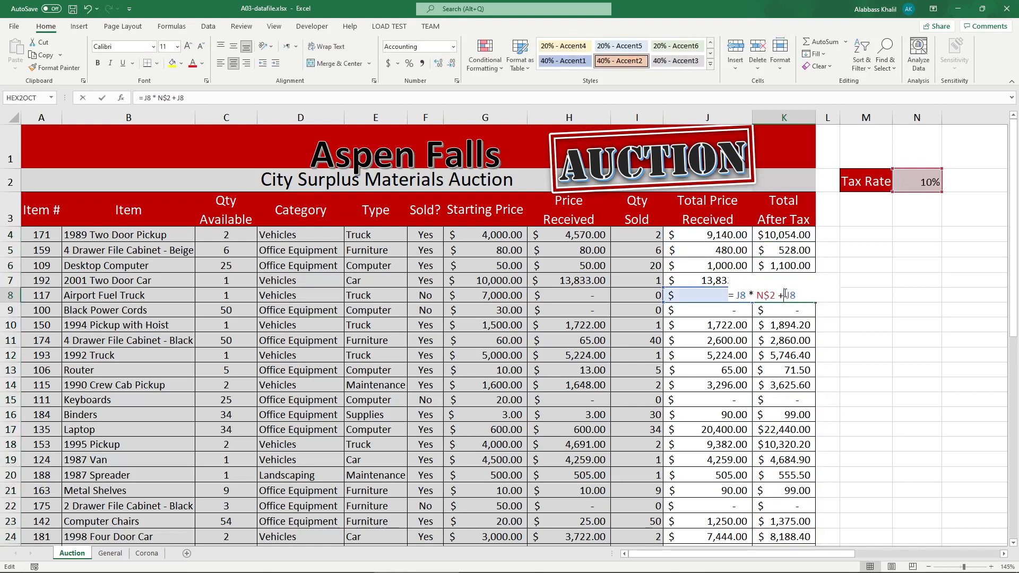
key("Return")
double_click(791, 322)
key("Return")
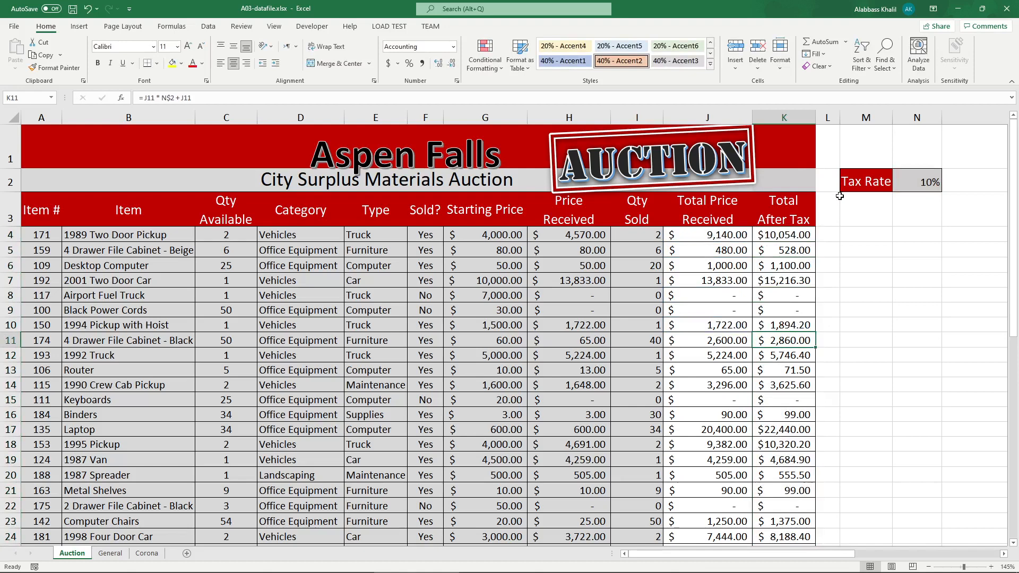
double_click(783, 232)
key("Return")
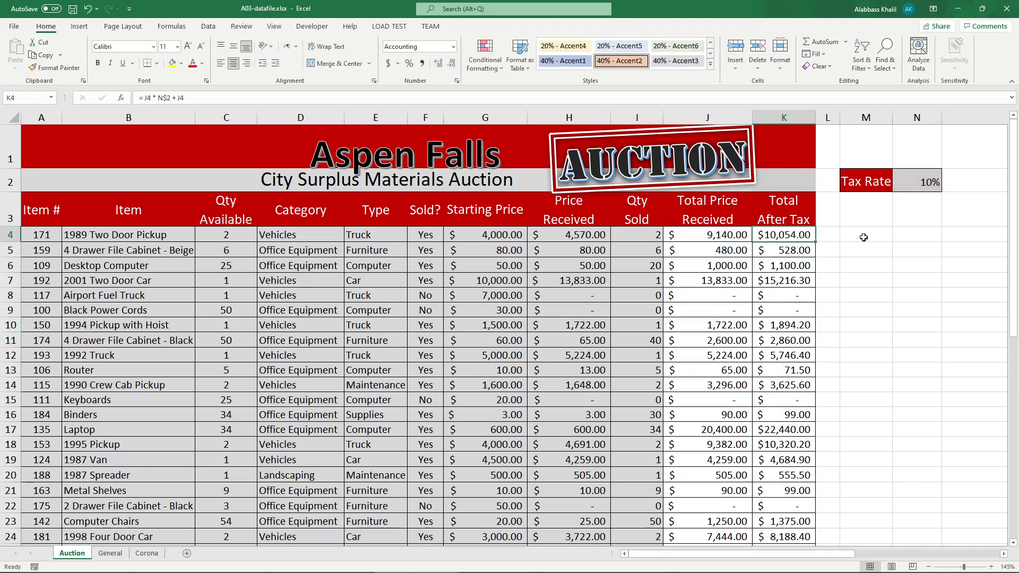
Step: Begin an alternative after-tax formula in M4 with = (1 + N2, referencing the tax rate cell
left_click(864, 235)
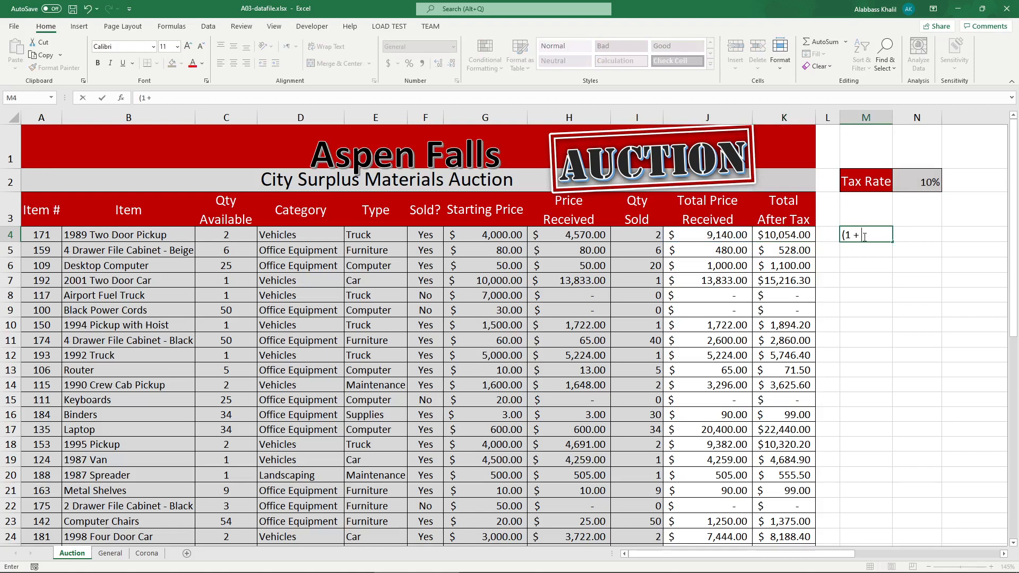
left_click(935, 174)
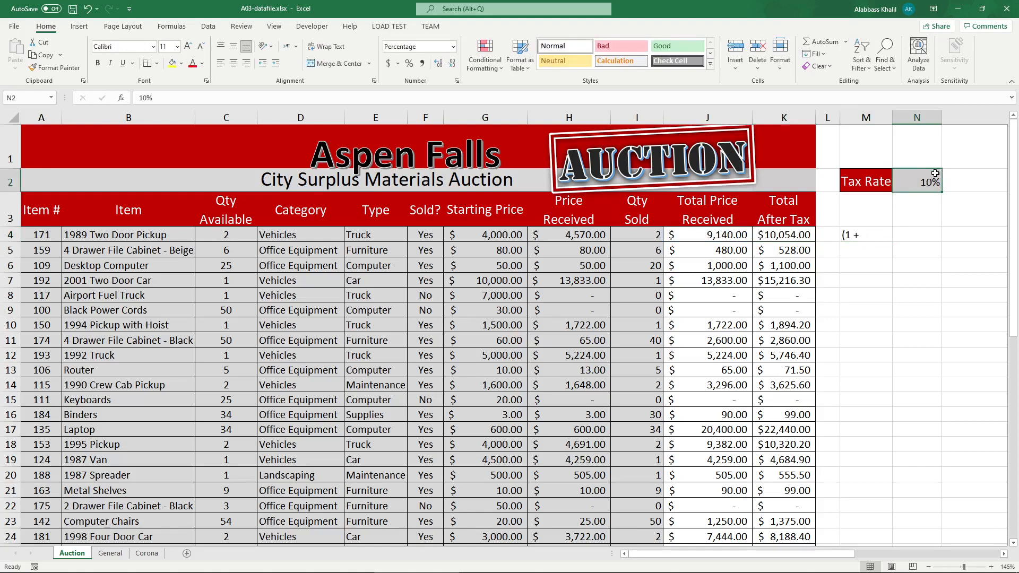
double_click(873, 235)
key("BackSpace")
key("BackSpace")
type("= ")
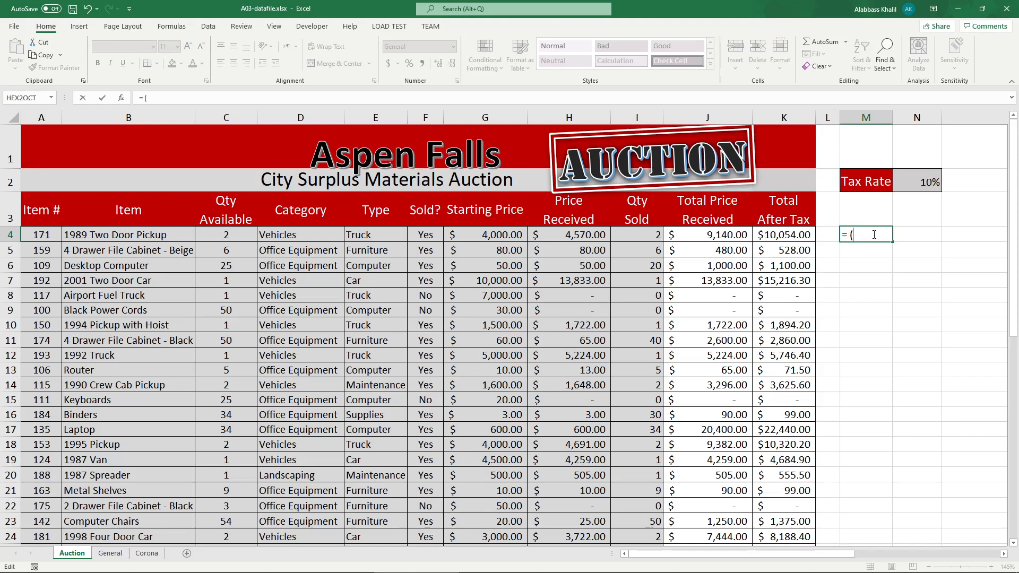
type("(1 +")
left_click(920, 181)
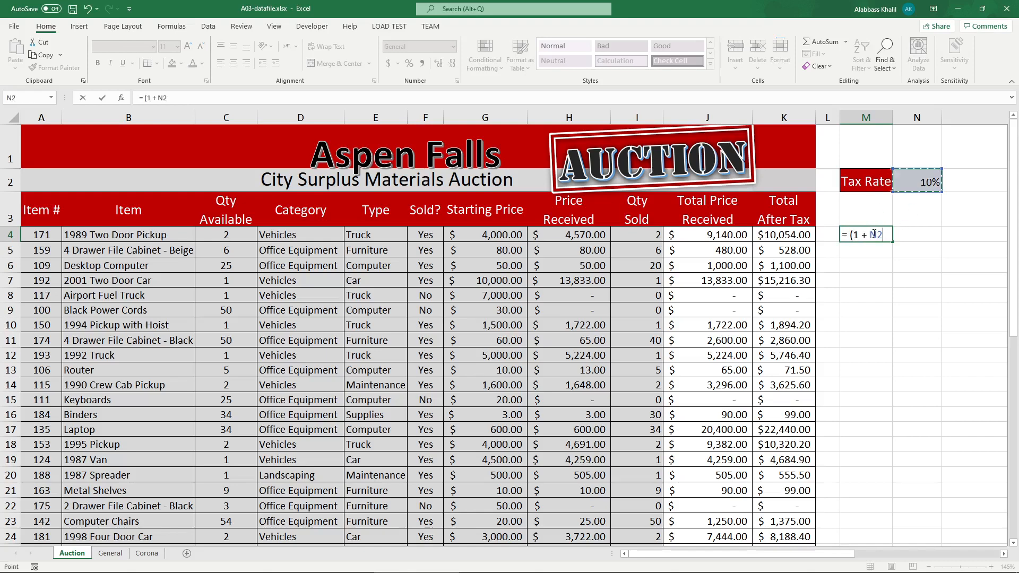
Step: Make the row of the tax rate reference absolute and complete the M4 formula as = (1 + N$2) * J4
left_click(883, 237)
type("$")
left_click(893, 234)
type(") *")
left_click(722, 235)
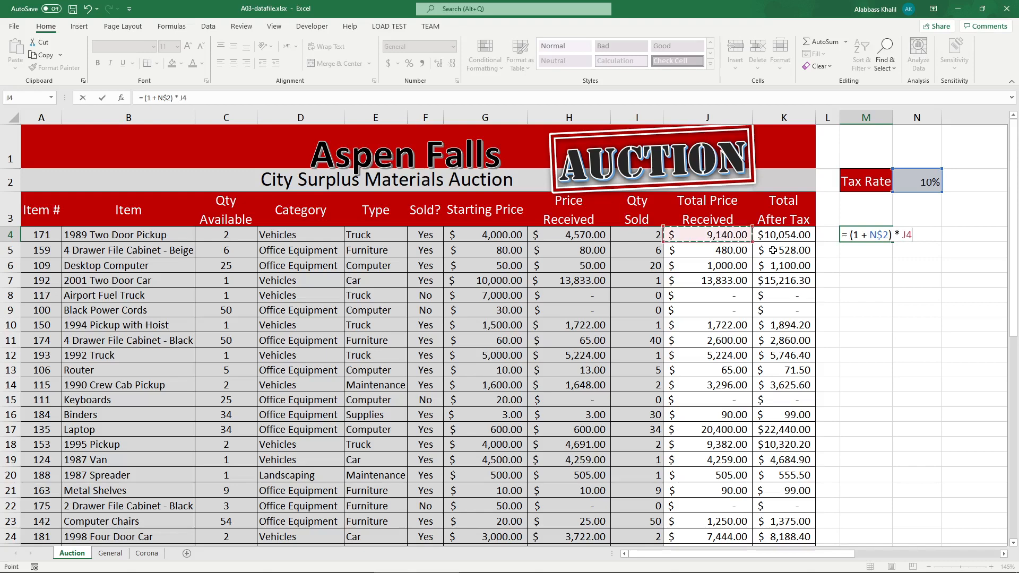
left_click(888, 235)
left_click_drag(890, 235, 851, 235)
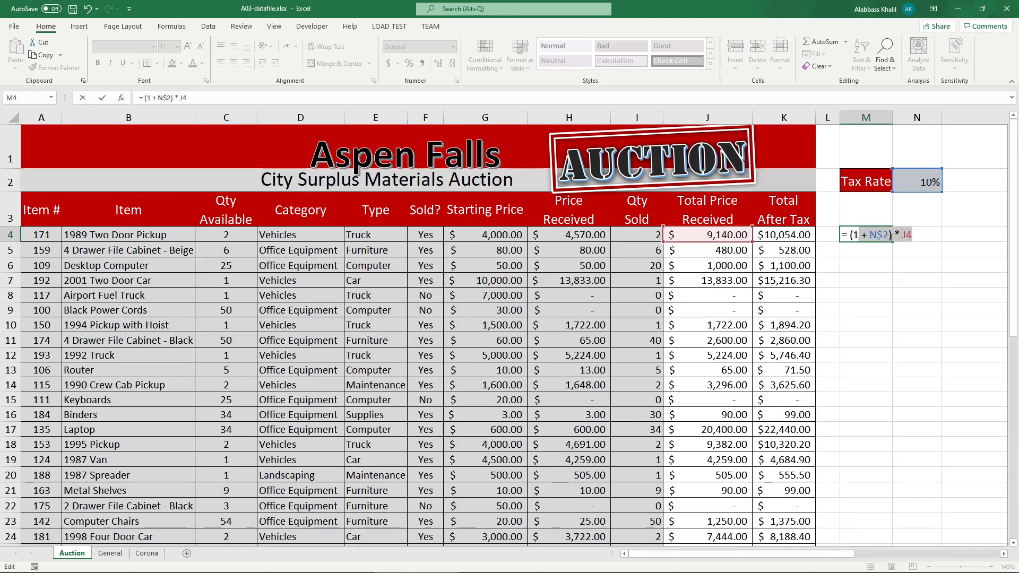
key("Return")
key("Up")
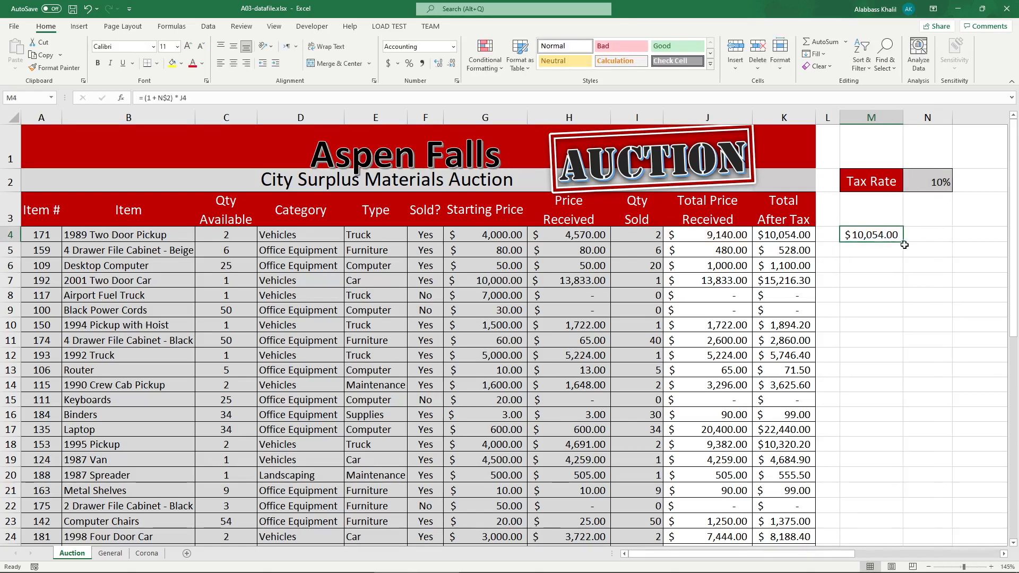
Step: Fill the formula from M4 down column M to row 43 and check the copied results
left_click_drag(905, 242, 875, 472)
scroll(947, 357, "up", 7)
left_click(886, 268)
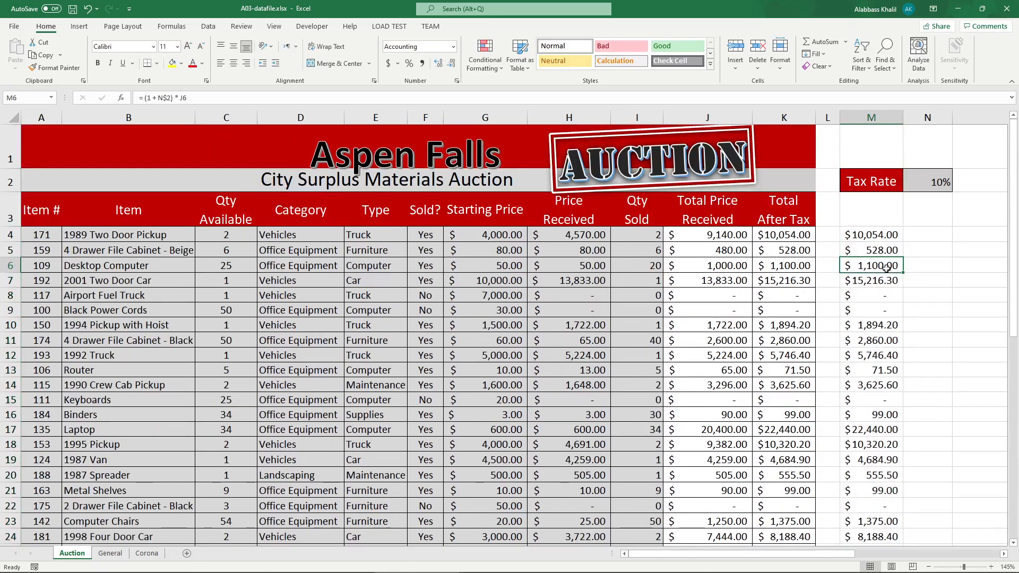
double_click(893, 235)
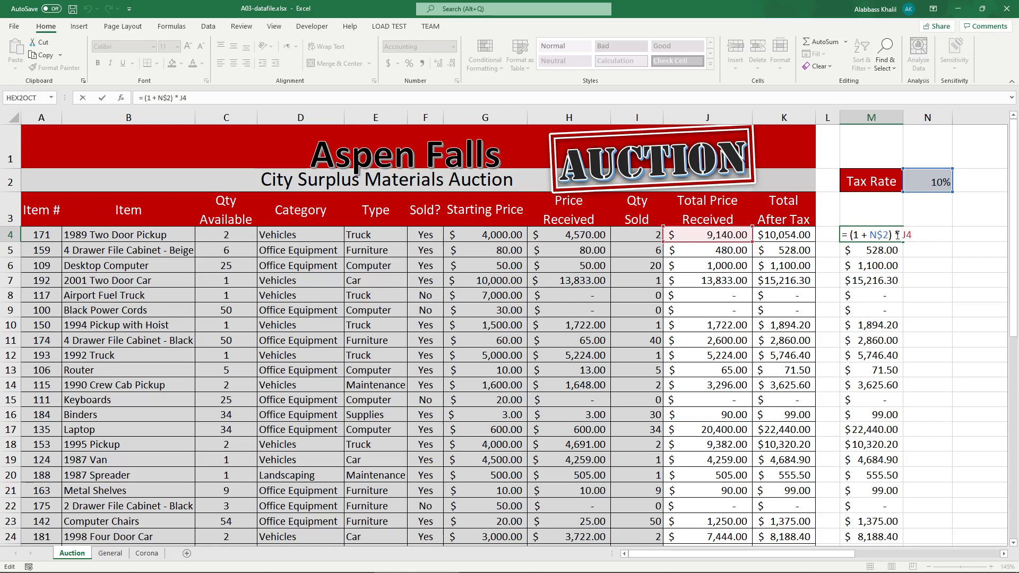
key("Escape")
Step: Test the formulas by setting the tax rate in N2 to 15%, 20% and 50% in turn
left_click(938, 185)
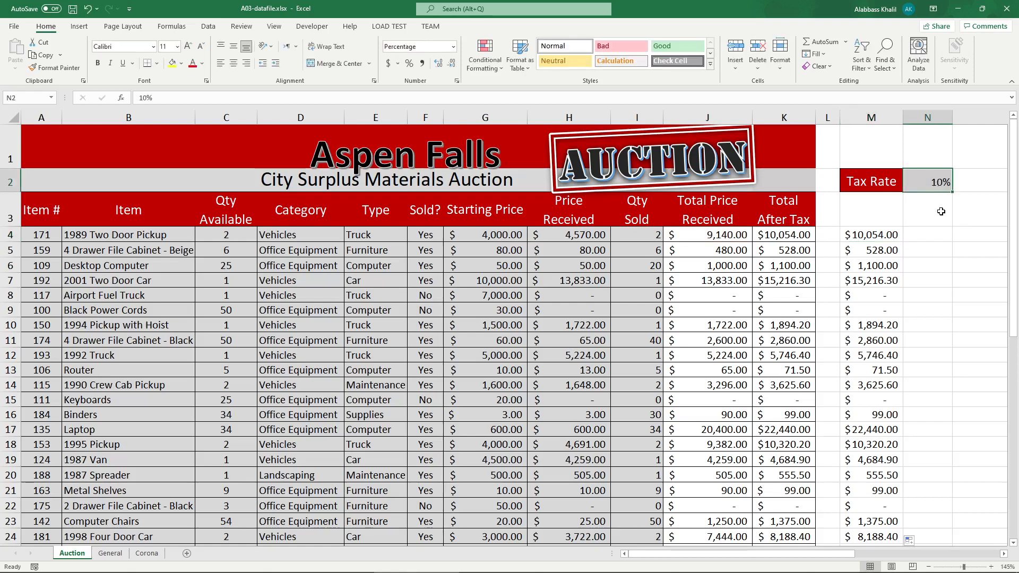
type("15")
left_click(940, 239)
left_click(933, 185)
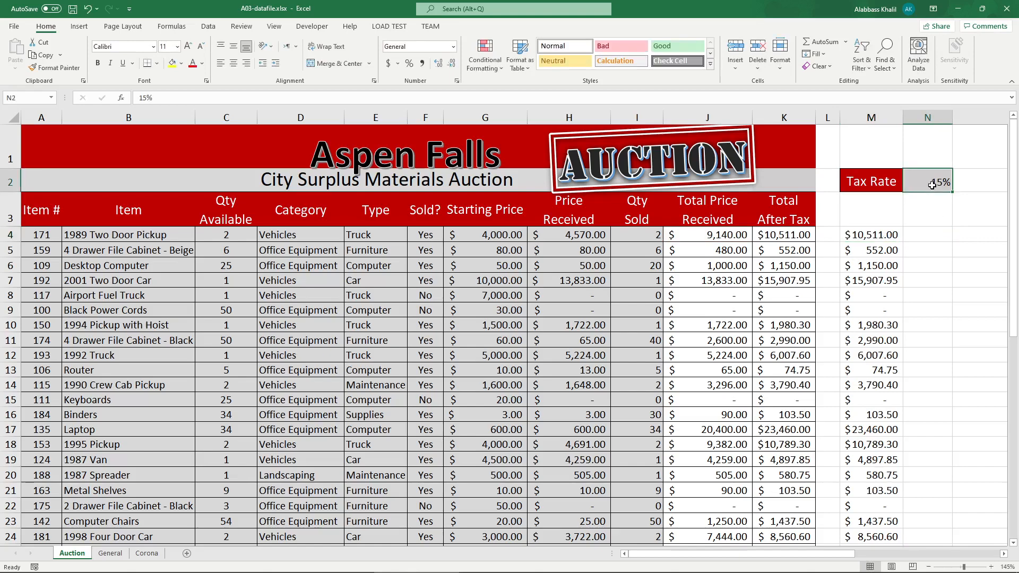
type("20")
left_click(939, 234)
left_click(932, 184)
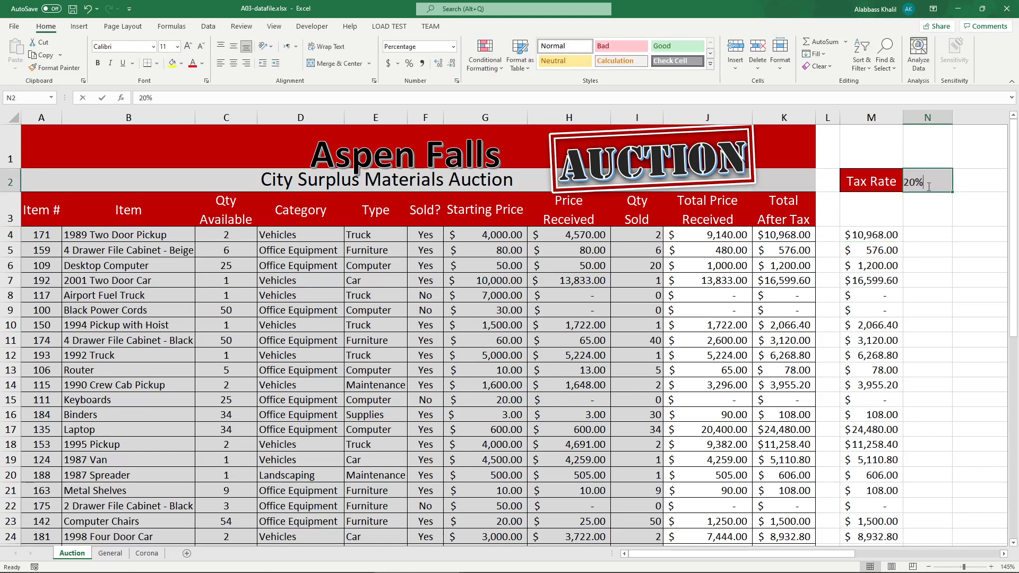
type("50")
key("Return")
Step: Compare the Total After Tax results with column M and inspect the formulas in M5 and K6
left_click(777, 278)
left_click(856, 255)
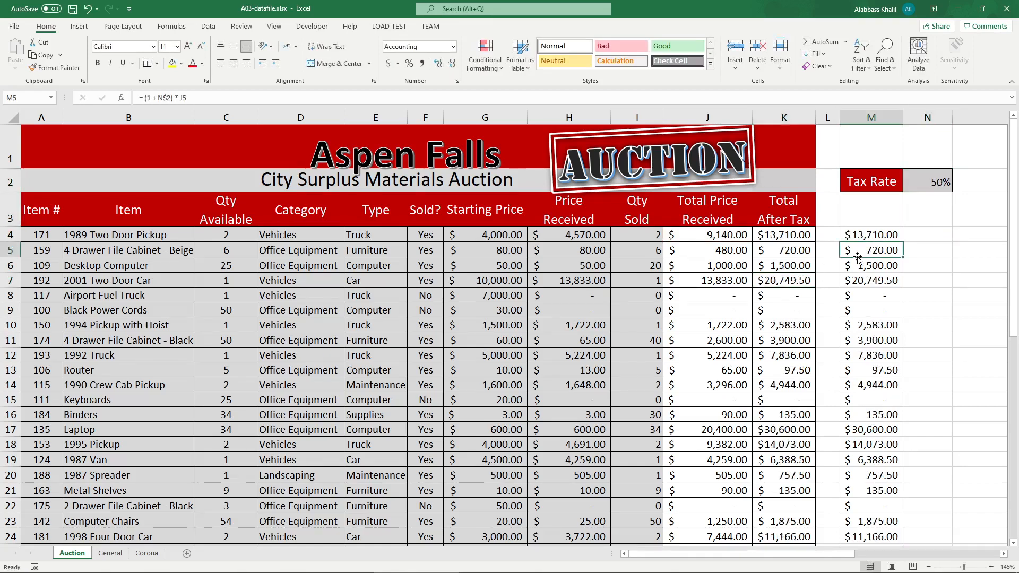
key("ctrl+Down")
key("ctrl+Up")
double_click(878, 183)
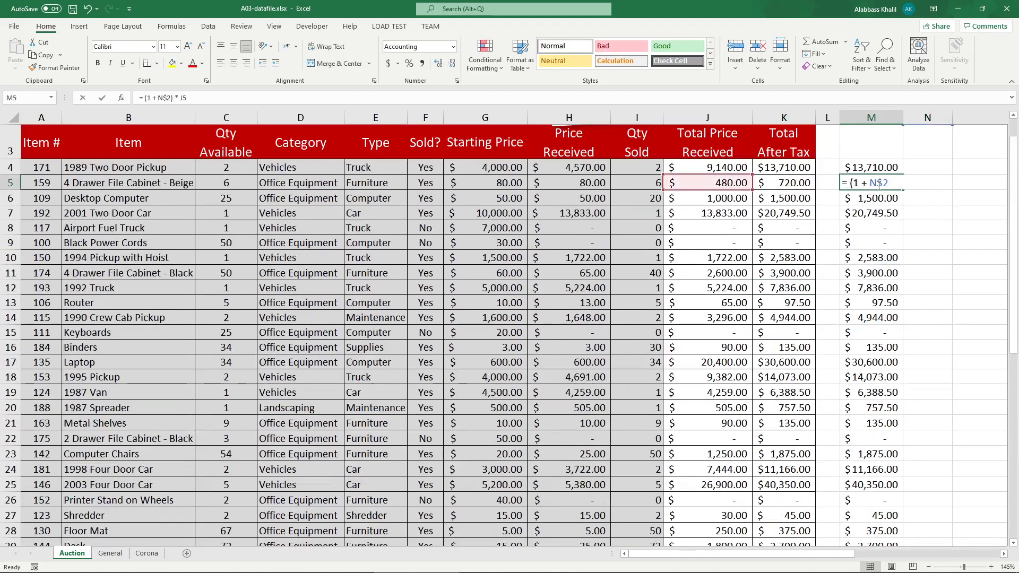
key("Escape")
scroll(878, 182, "up", 1)
double_click(801, 260)
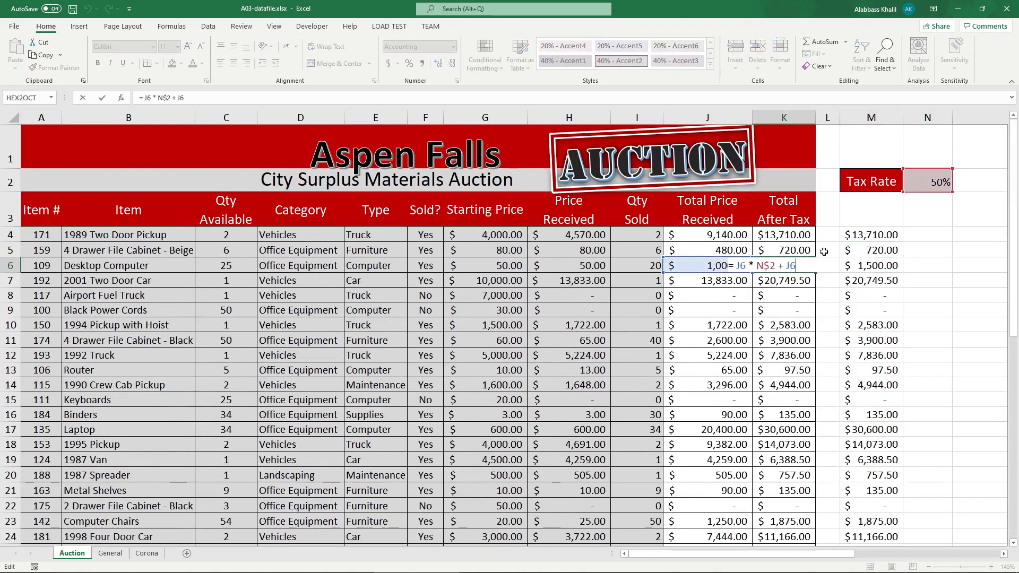
key("Escape")
Step: Set the tax rate in N2 to 10%
left_click(937, 182)
type("10")
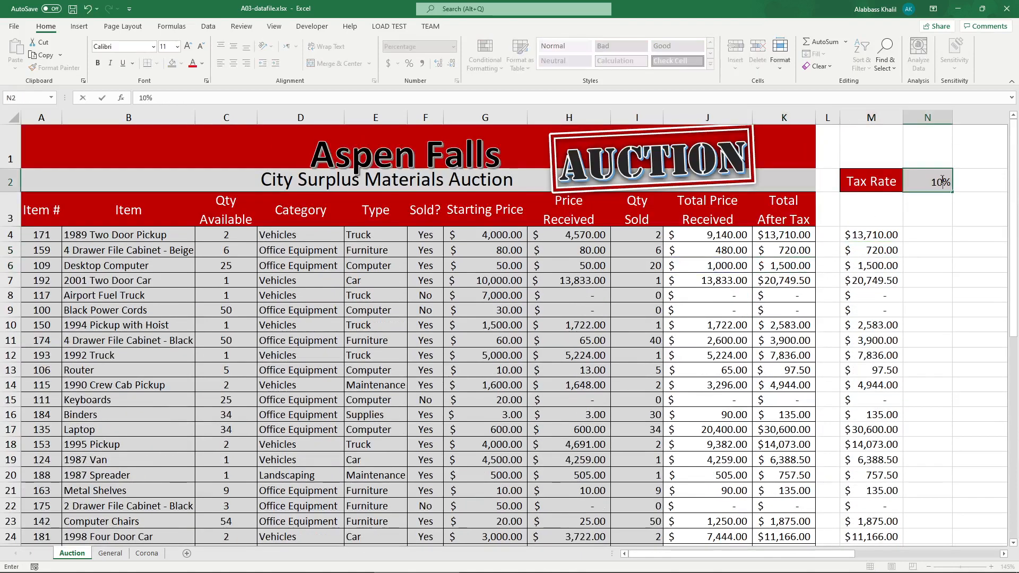
key("Return")
Step: Switch to the assignment instructions in Acrobat Reader and mark H46, H49, the bullet list and the highest price in task 3 with the pen
scroll(315, 191, "down", 9)
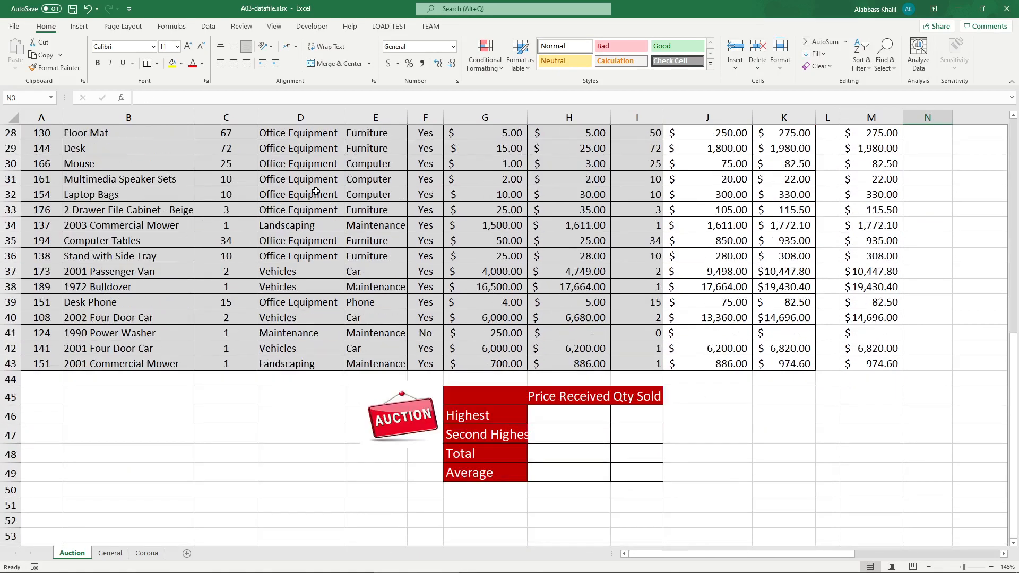
left_click(247, 565)
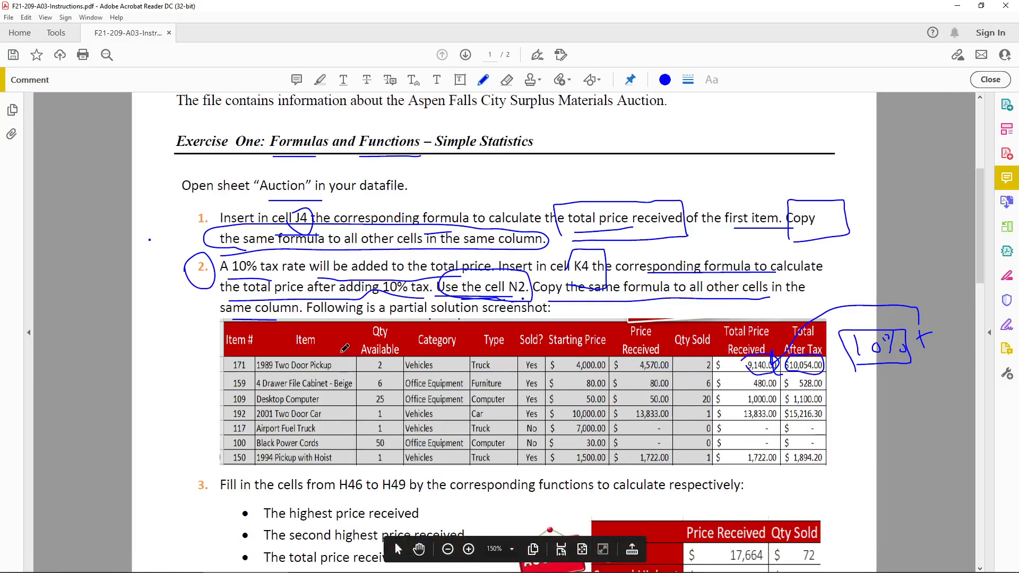
scroll(297, 325, "down", 3)
scroll(237, 364, "down", 1)
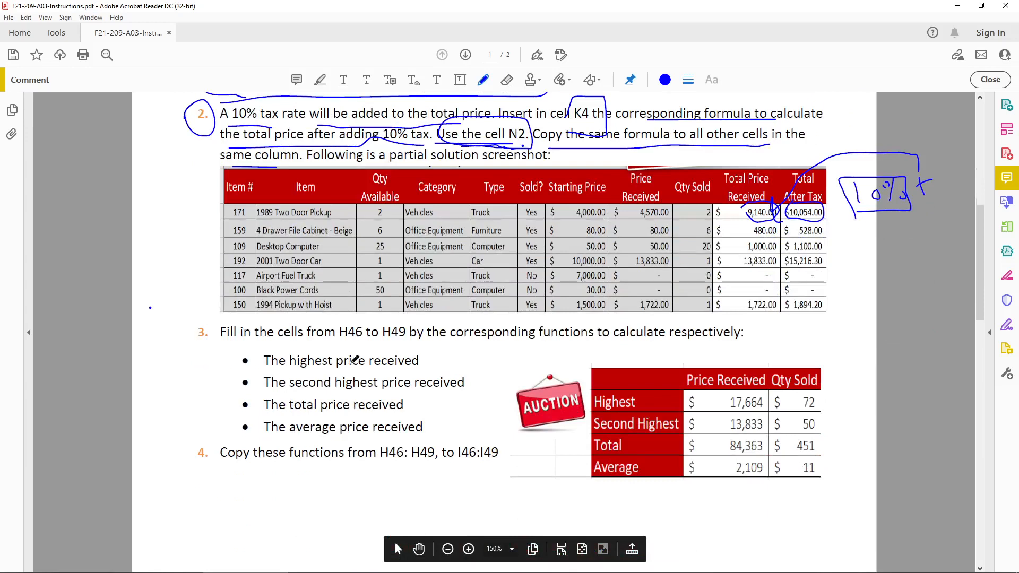
left_click_drag(325, 349, 411, 345)
mouse_move(217, 354)
left_mouse_down()
mouse_move(236, 352)
mouse_move(269, 433)
mouse_move(221, 357)
left_mouse_up()
left_click_drag(276, 375, 403, 374)
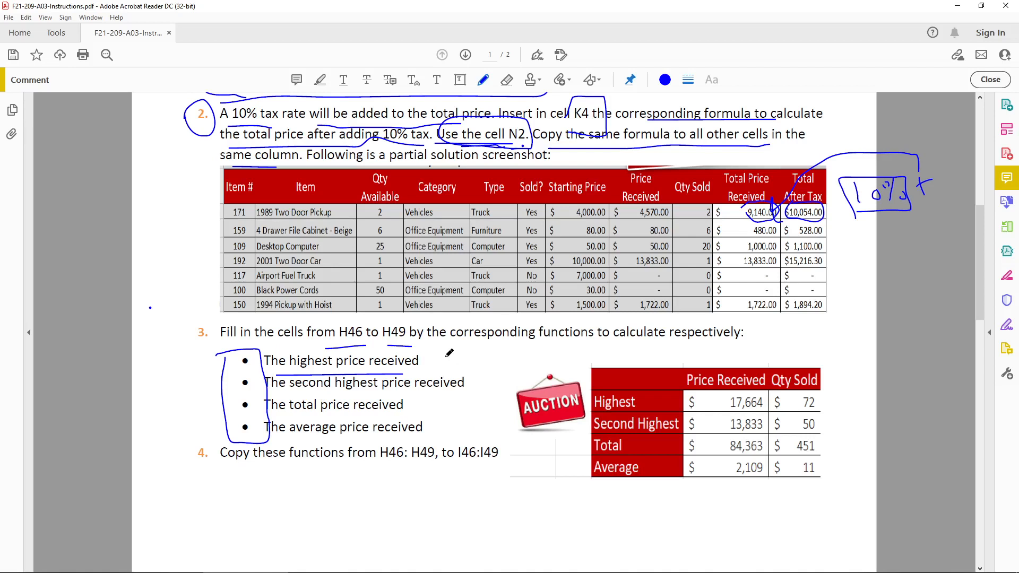
Step: Handwrite the functions =max, Large, Sum and average beside the matching bullets of task 3, underlining the second highest price
left_click_drag(432, 362, 496, 365)
left_click_drag(304, 391, 406, 392)
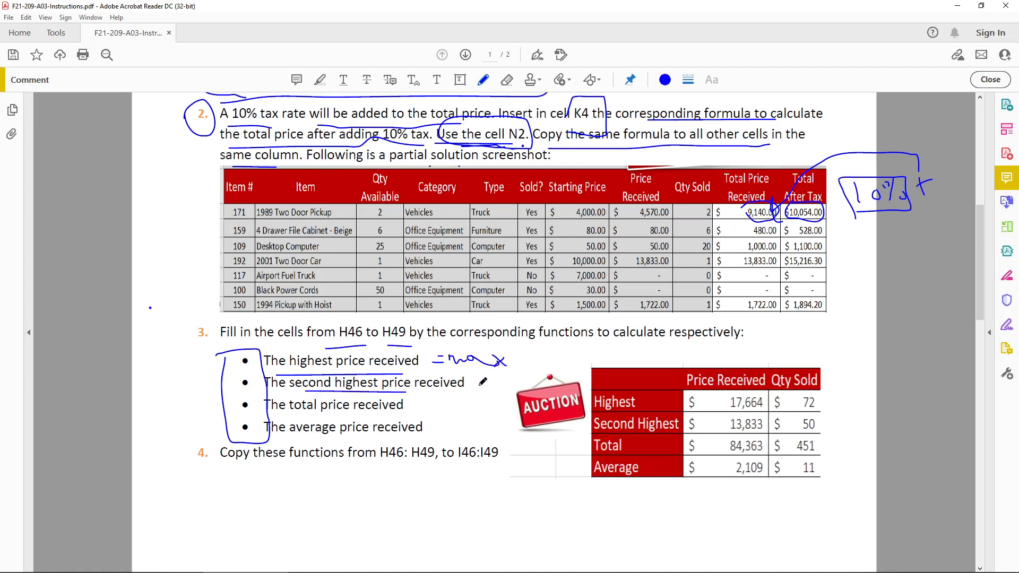
mouse_move(485, 373)
left_mouse_down()
mouse_move(531, 406)
mouse_move(534, 386)
mouse_move(542, 392)
left_mouse_up()
mouse_move(423, 397)
left_mouse_down()
mouse_move(454, 404)
mouse_move(450, 427)
mouse_move(488, 417)
mouse_move(511, 426)
left_mouse_up()
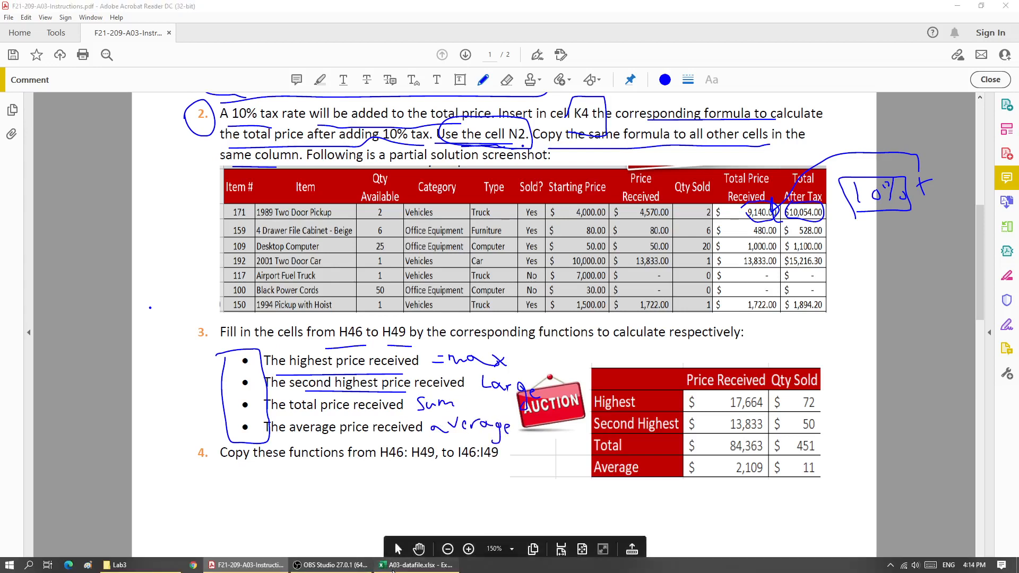
Step: Switch to the Excel workbook and calculate the highest price received in H46 with =MAX(H4:H43)
left_click(403, 565)
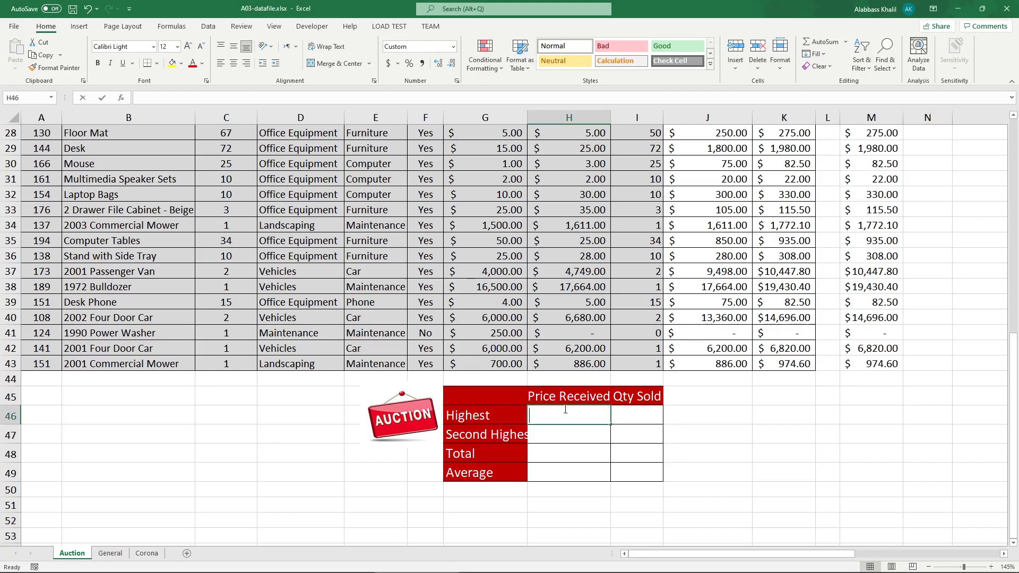
type("=MAX(")
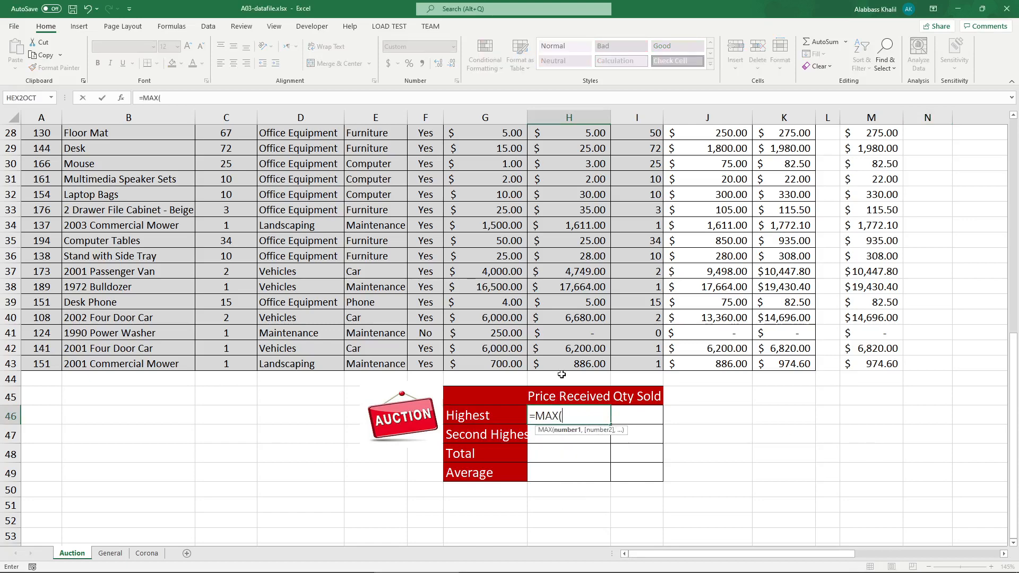
left_click_drag(579, 363, 583, 167)
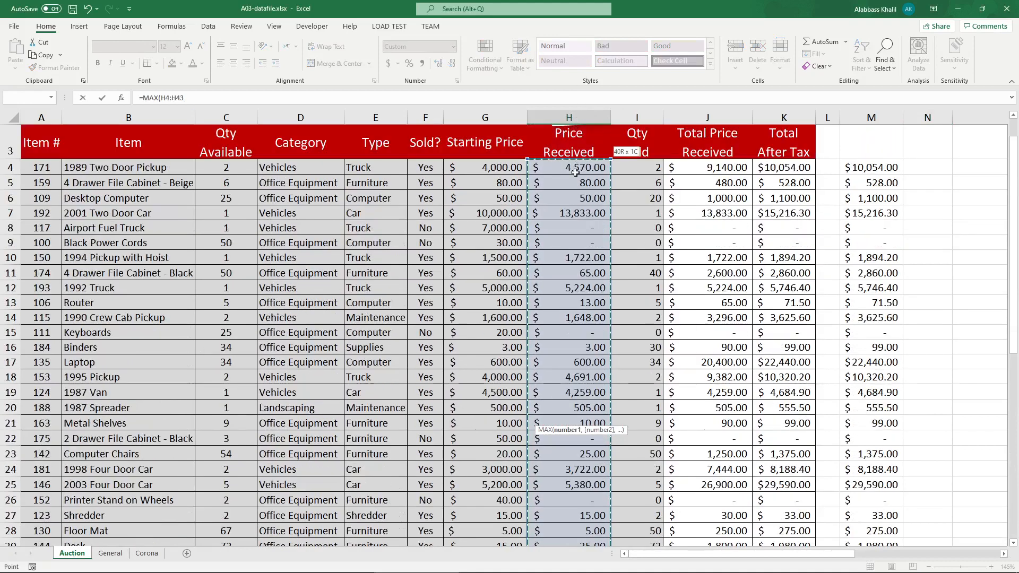
scroll(605, 217, "down", 9)
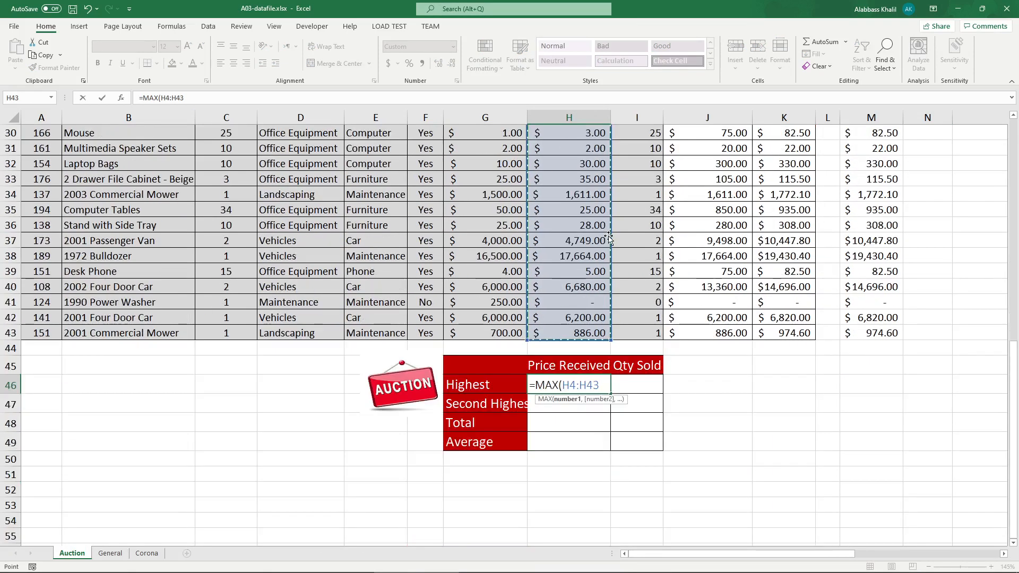
type(")")
key("Return")
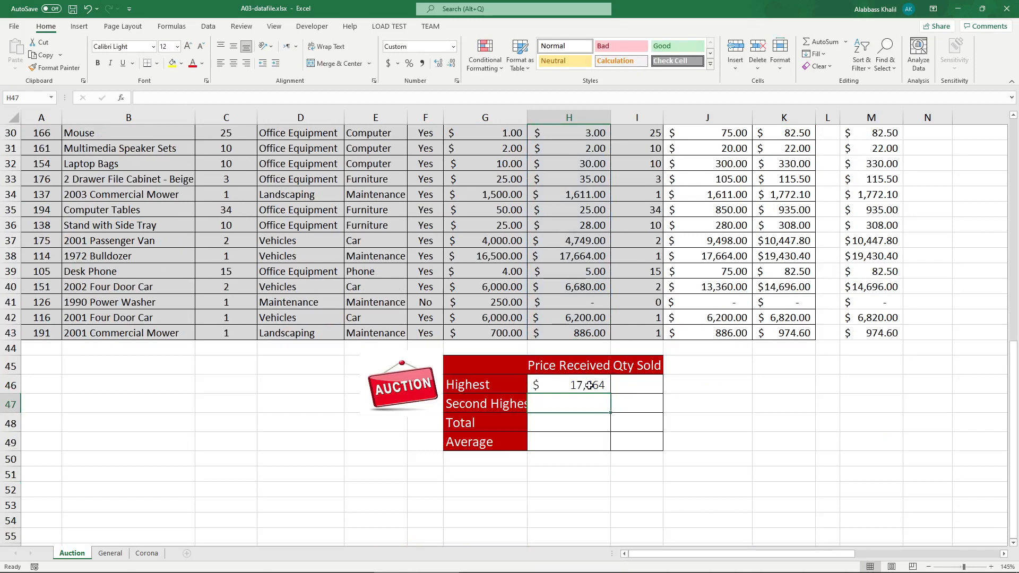
type("=")
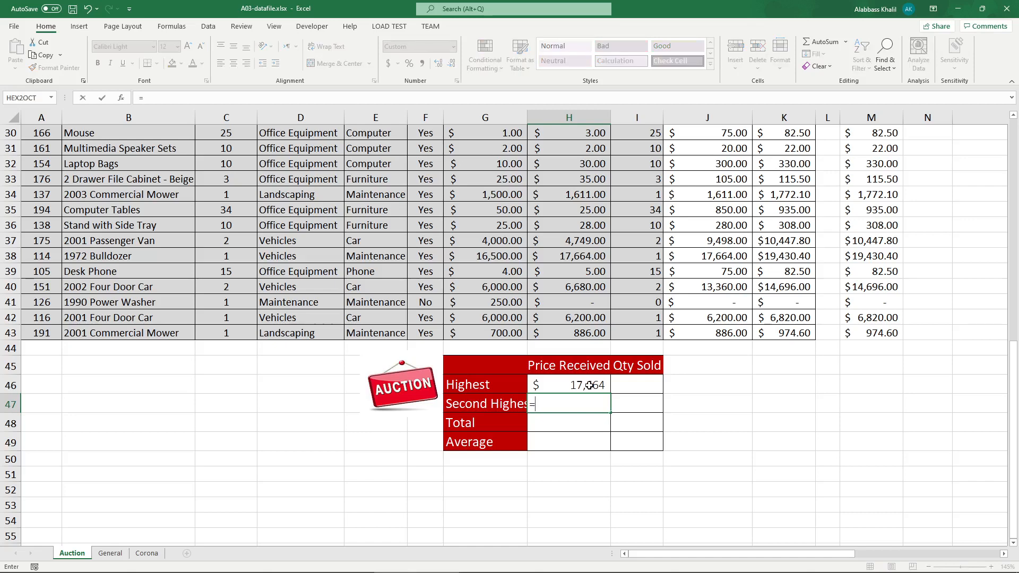
type("la")
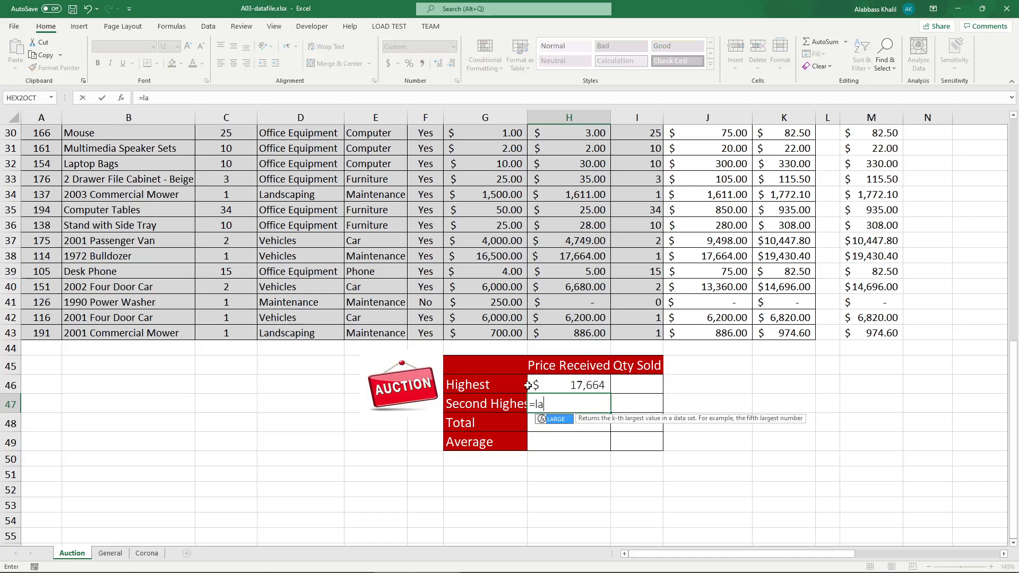
key("Escape")
key("Escape")
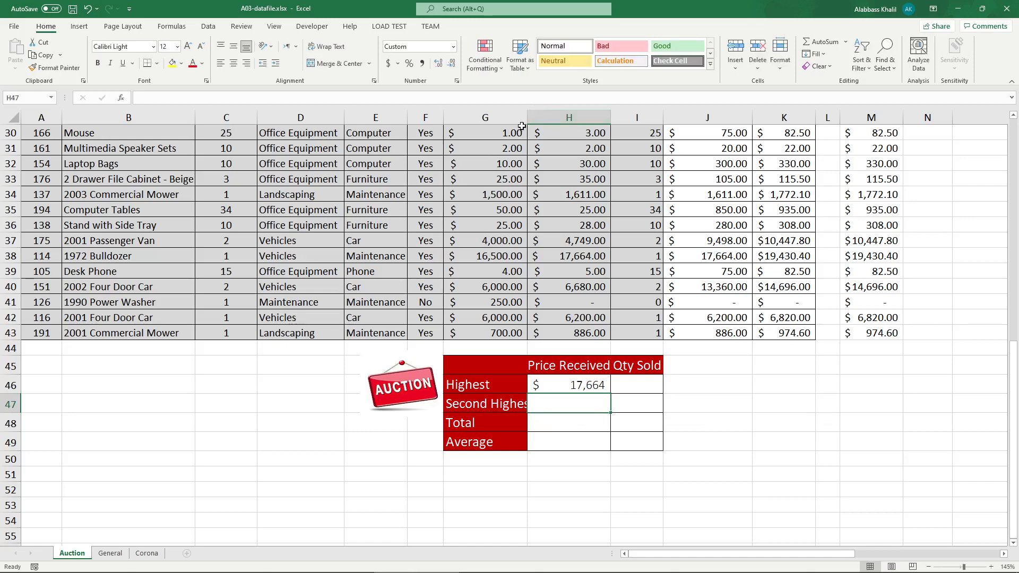
Step: Widen column G to fit the Second Highest label and enter =LARGE(H4:H43, 1) in H47
left_click_drag(527, 117, 542, 118)
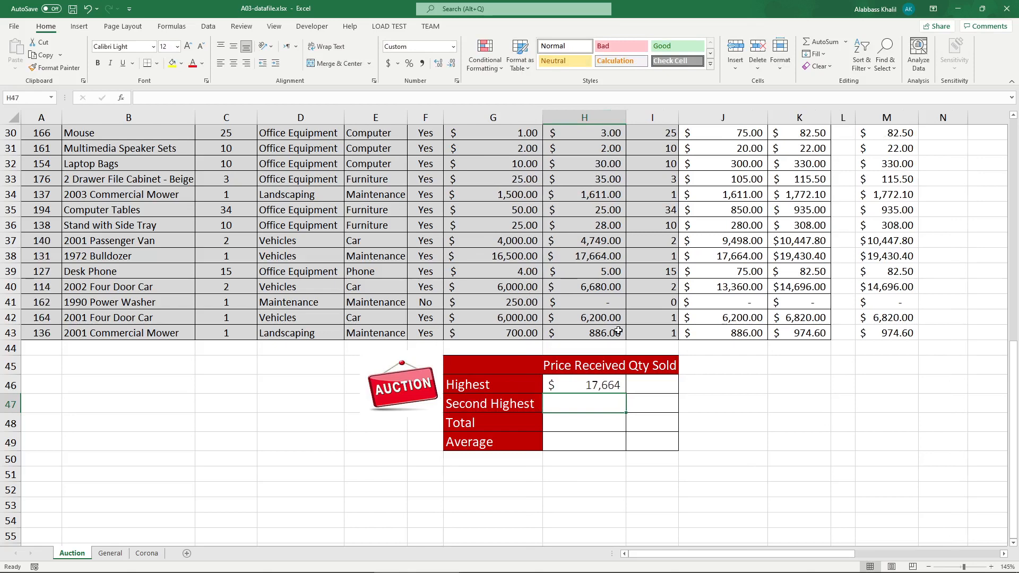
double_click(595, 407)
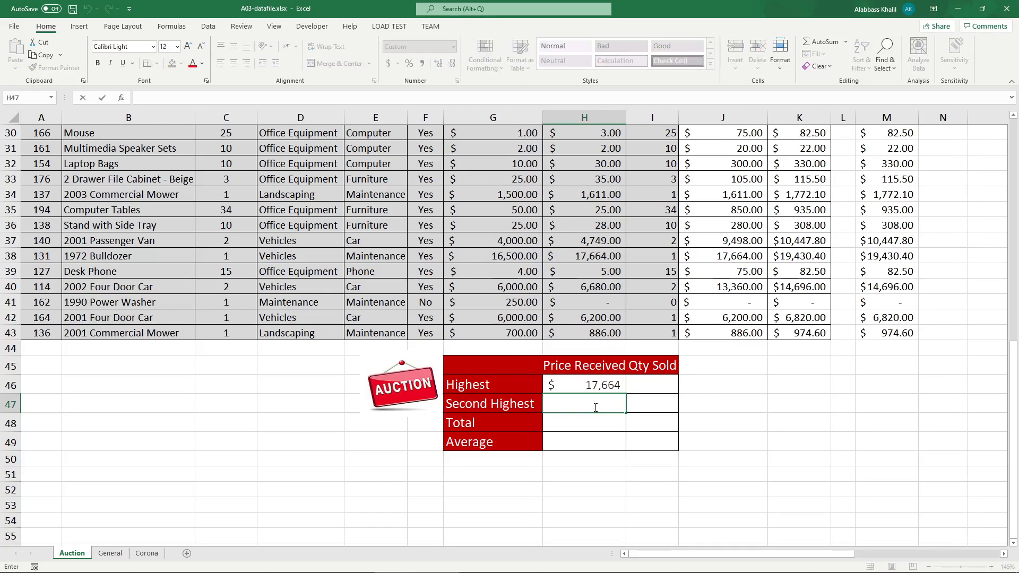
type("= lar")
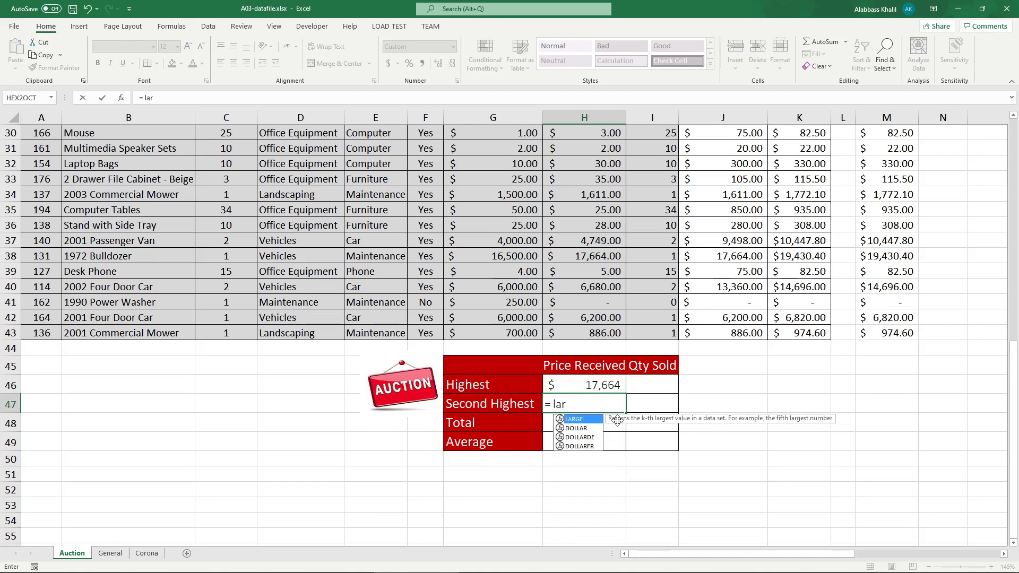
key("Tab")
left_click_drag(597, 330, 583, 190)
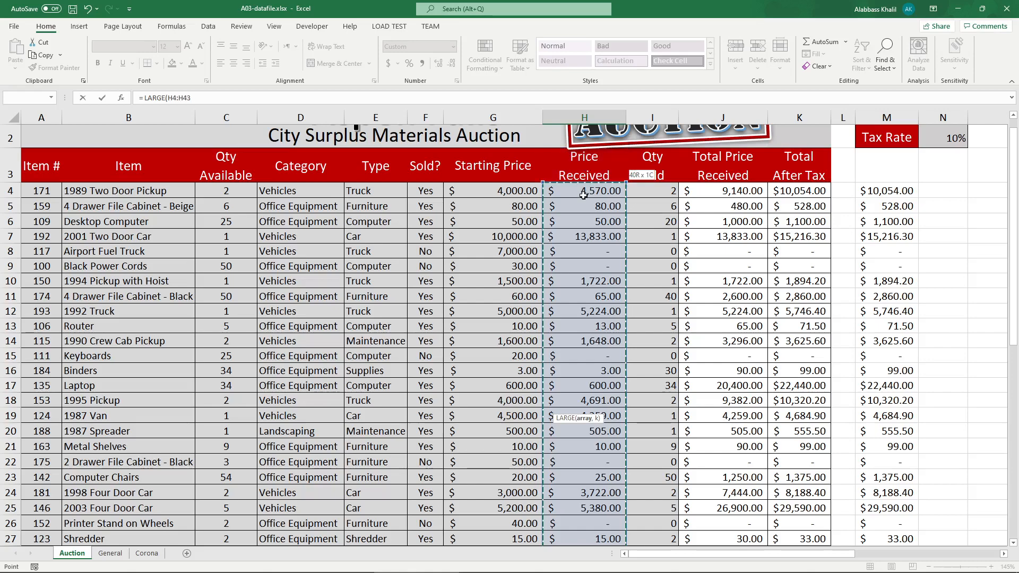
scroll(584, 188, "down", 9)
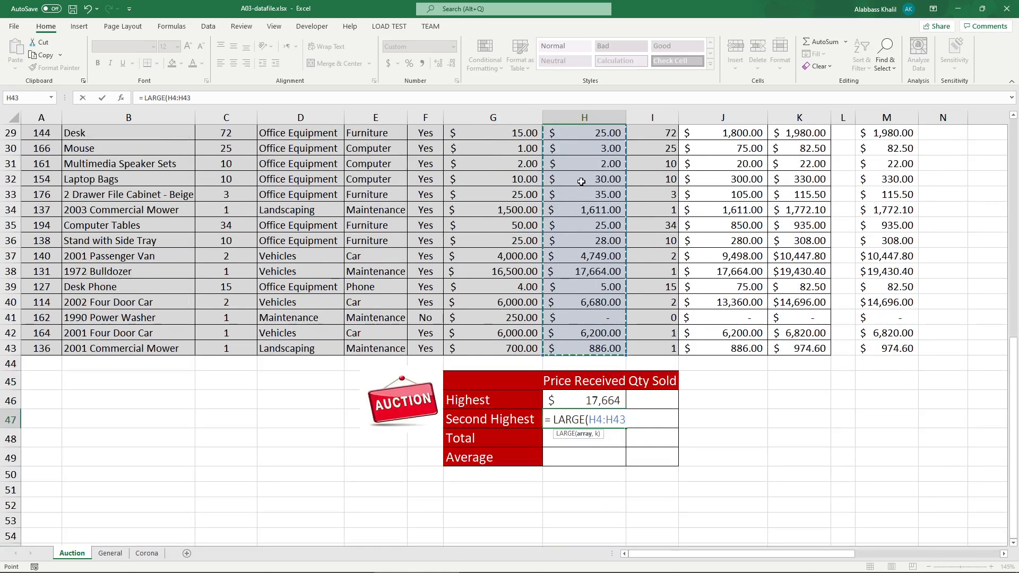
type(",")
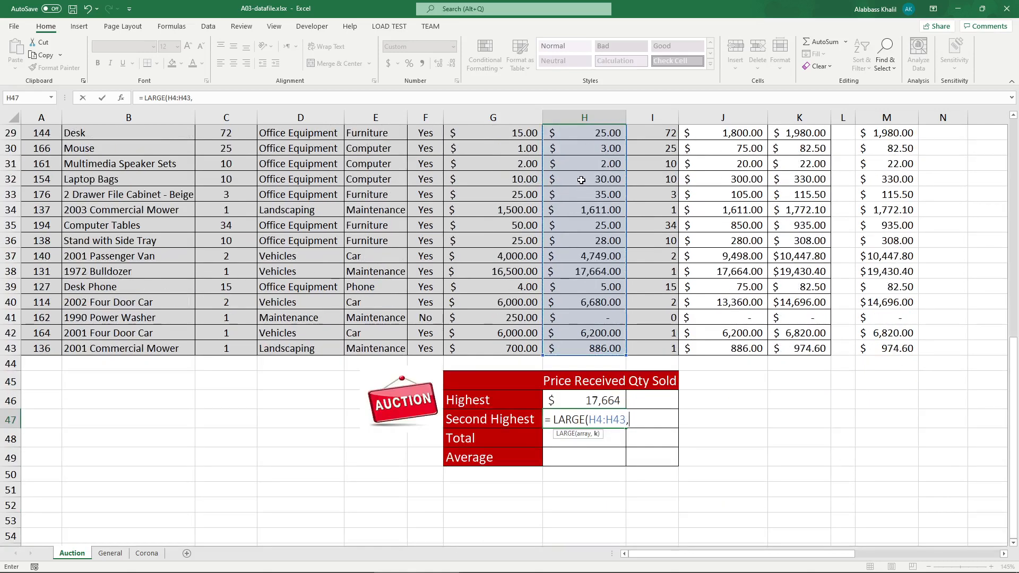
left_click(636, 419)
type("1)")
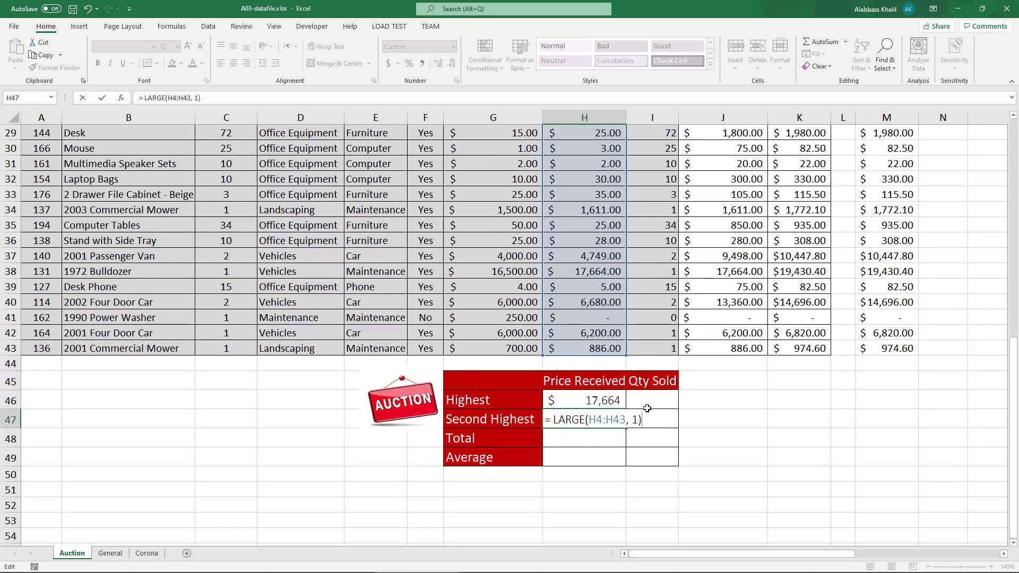
key("Return")
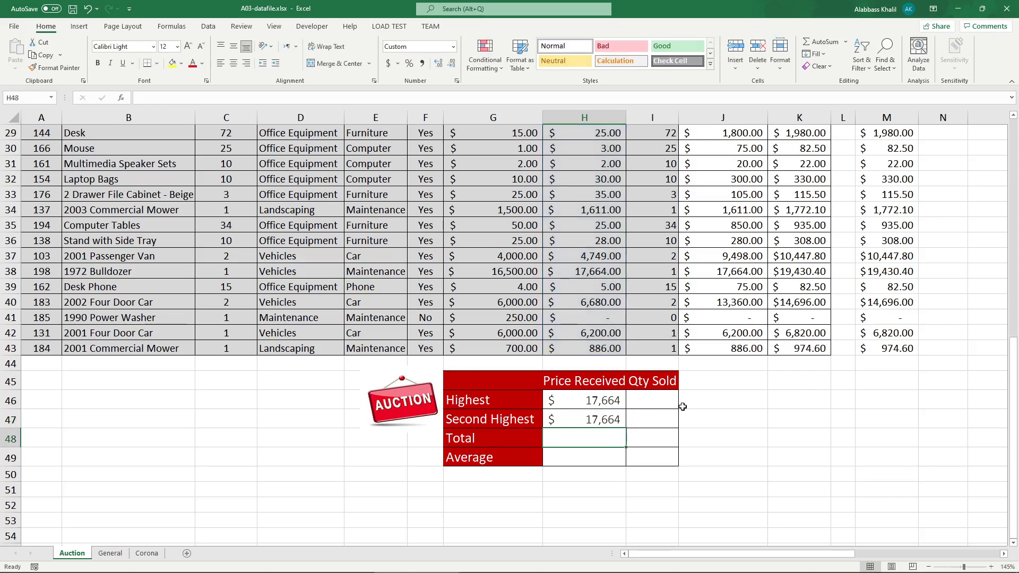
Step: Set the k argument of the LARGE formula in H47 to 2 for the second highest price
double_click(603, 422)
double_click(636, 421)
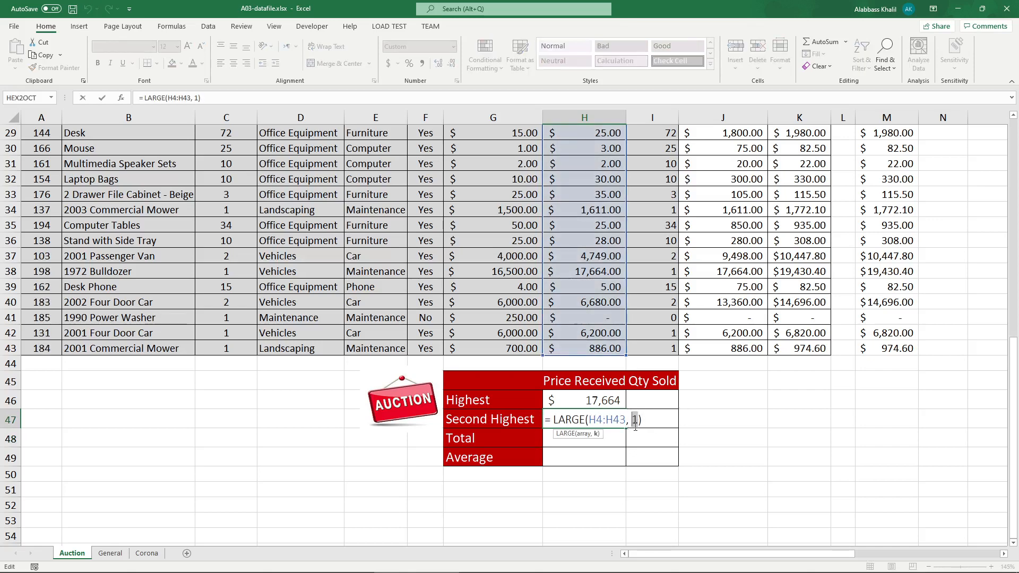
type("2")
key("Return")
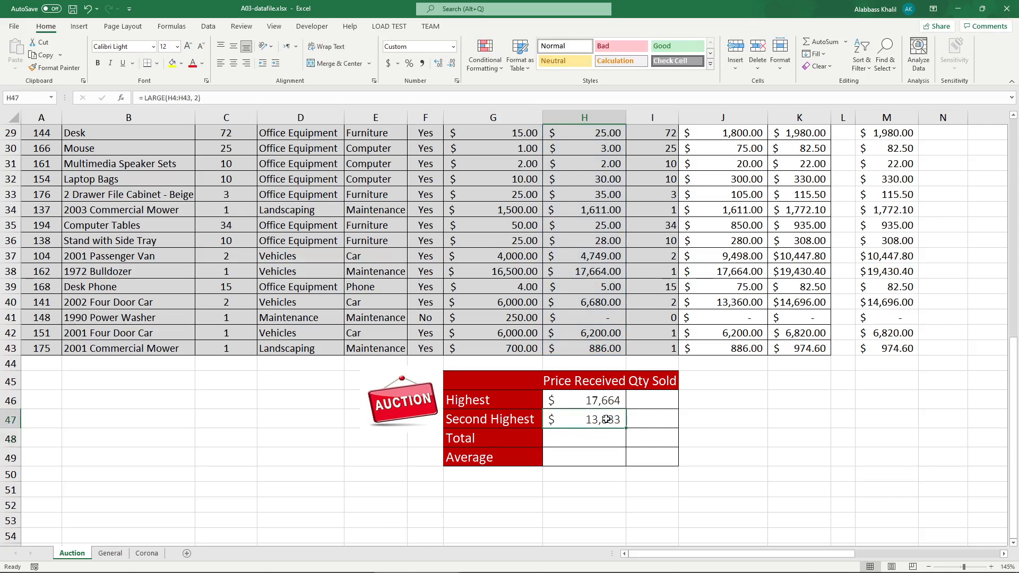
Step: Try the third highest price by setting the LARGE k argument in H47 to 3, and set it back to 2
double_click(640, 415)
double_click(635, 419)
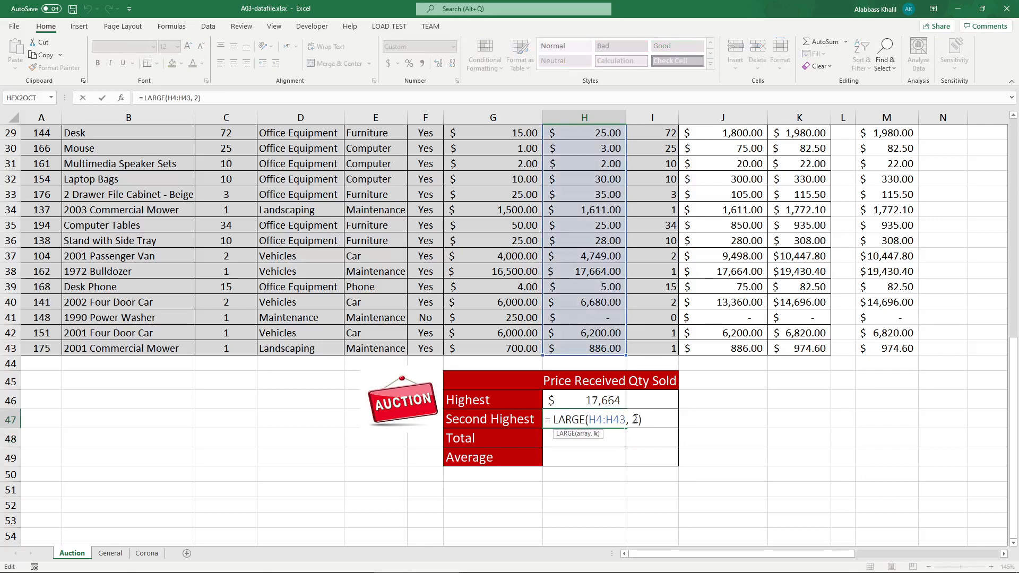
key("Return")
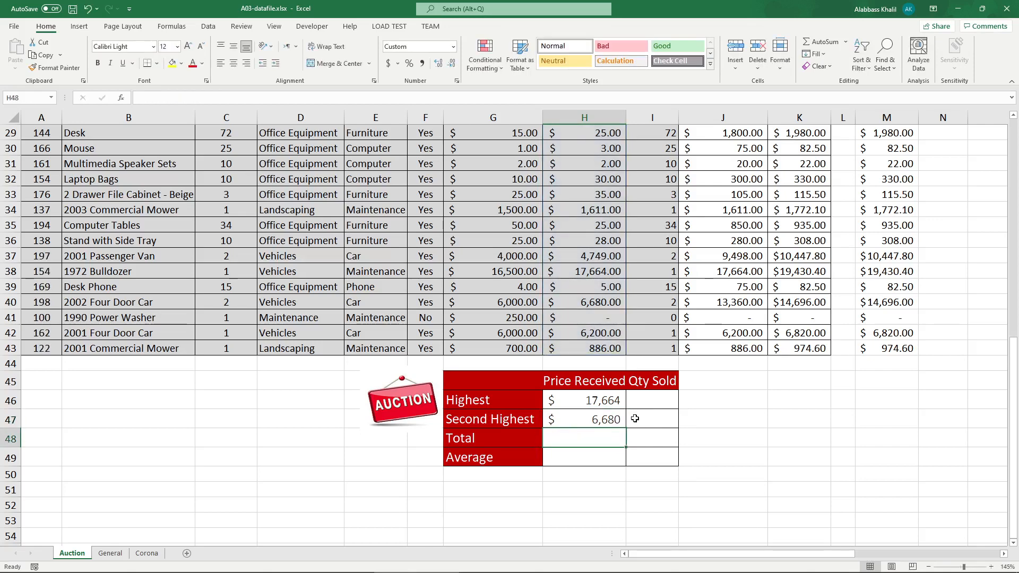
double_click(622, 419)
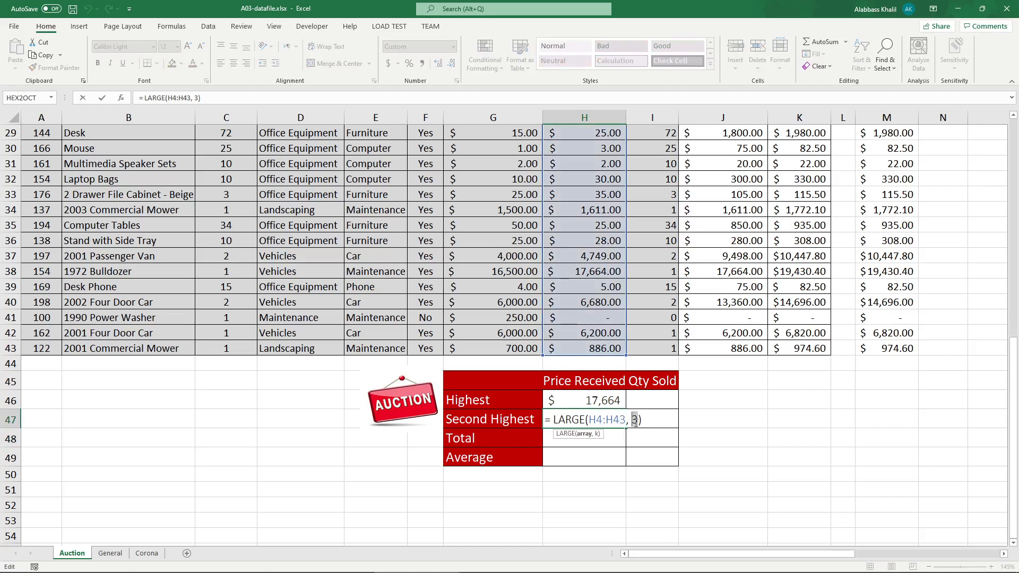
left_click(636, 420)
key("Return")
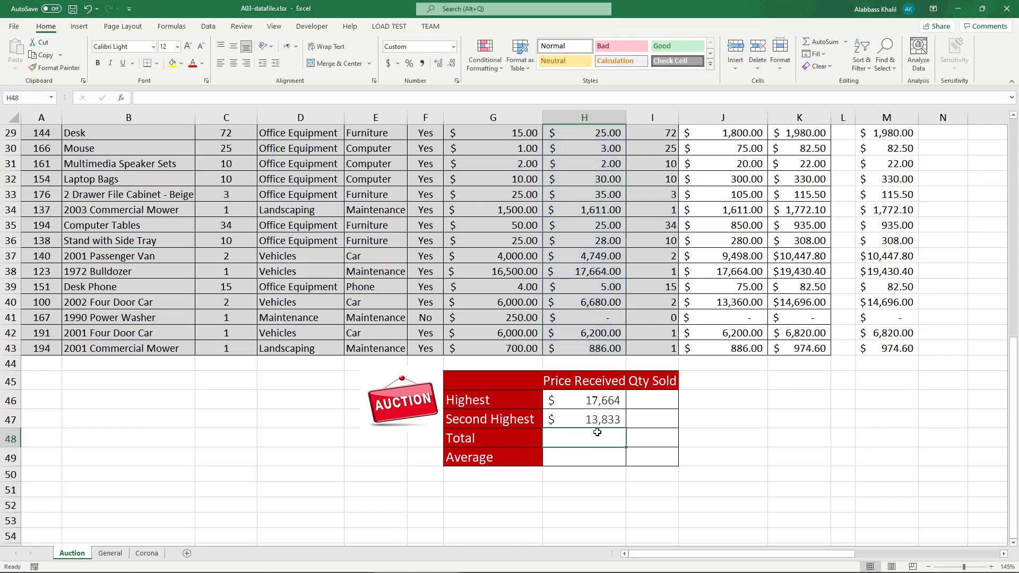
Step: Calculate the total price received in H48 with =SUM(H4:H43)
type("=SU")
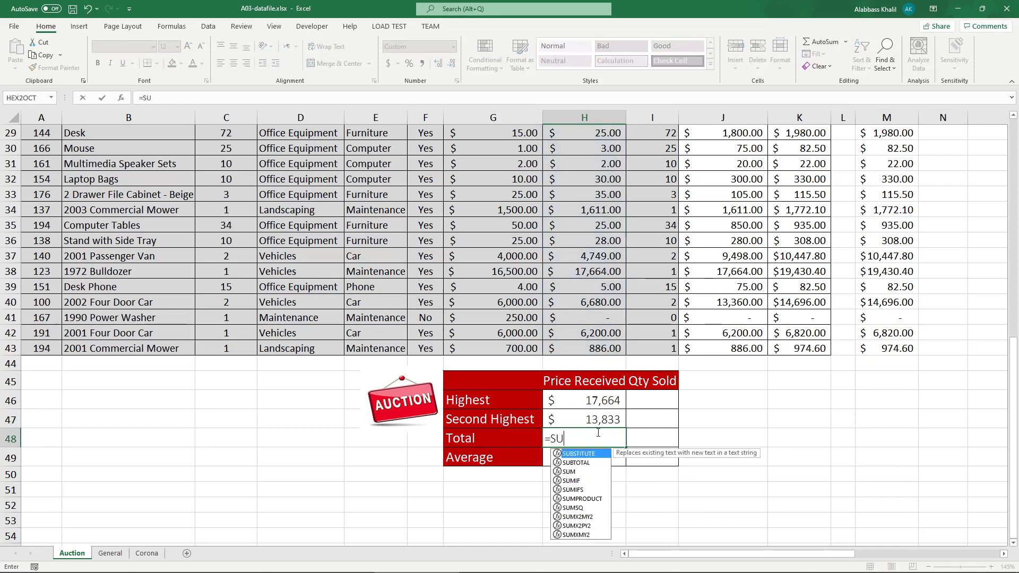
type("M(")
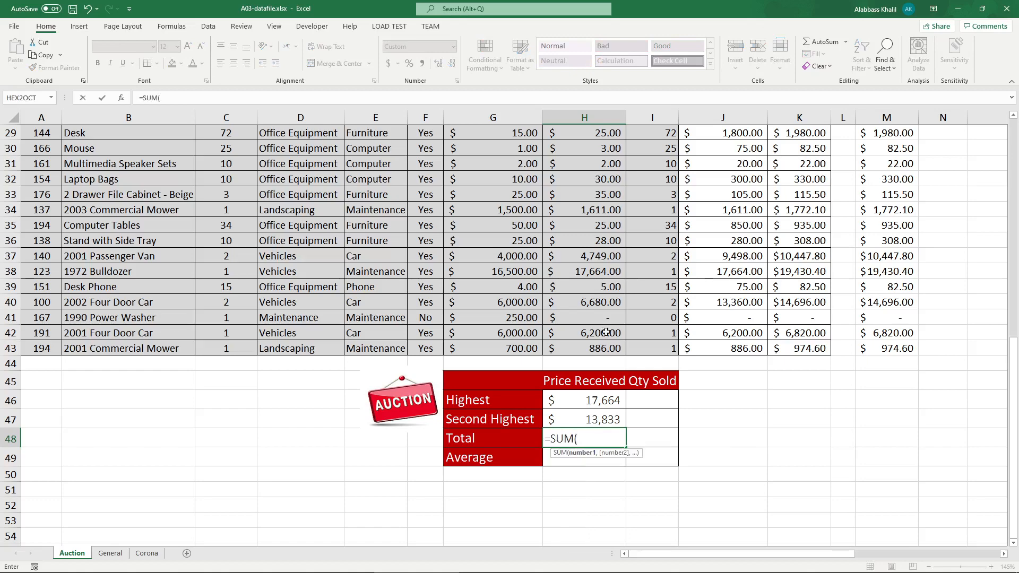
left_click_drag(609, 347, 597, 192)
type(")")
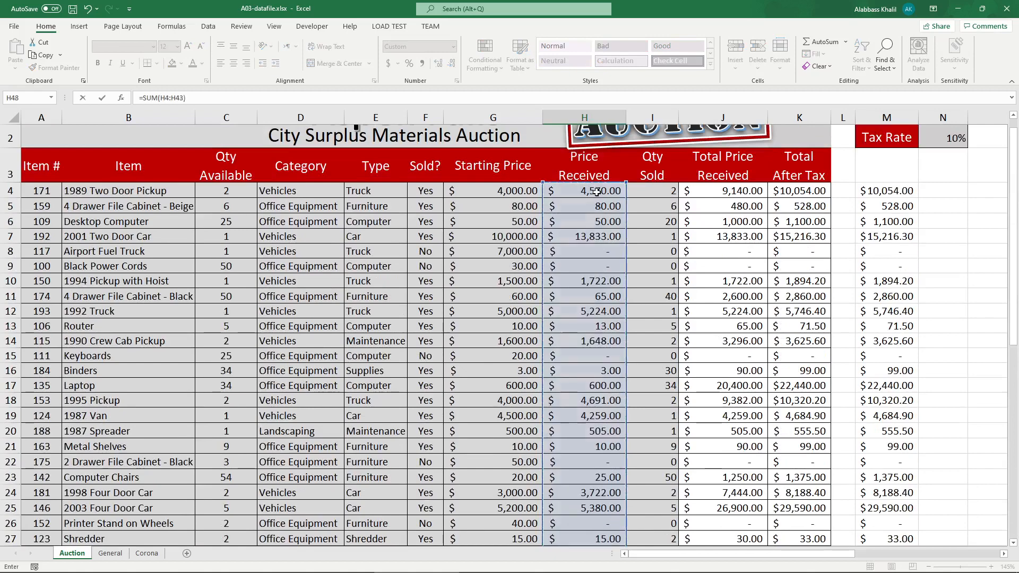
key("Return")
Step: Calculate the average price received in H49 with the AVERAGE function over H4:H43
type("=a")
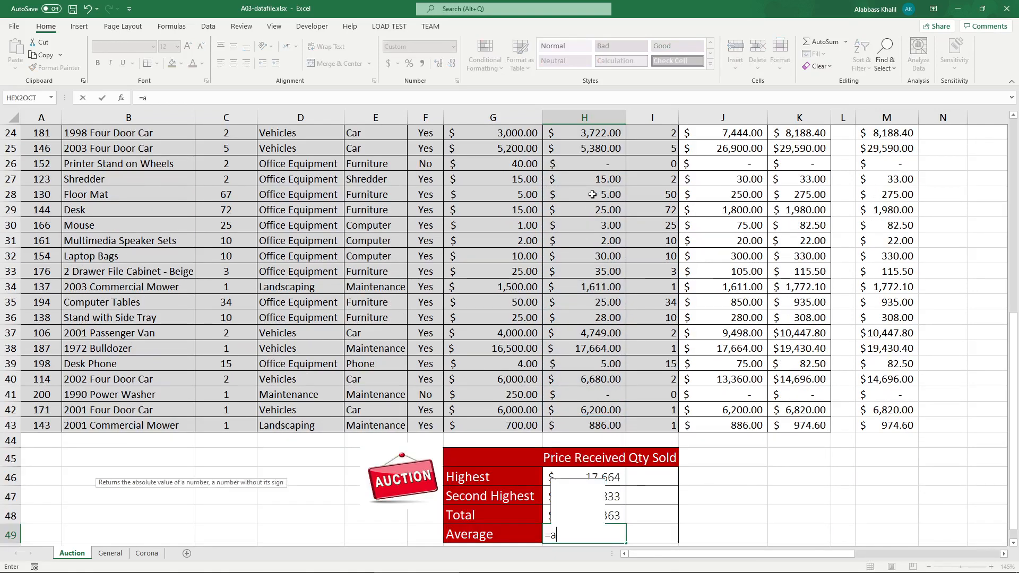
type("v")
key("Down")
key("Tab")
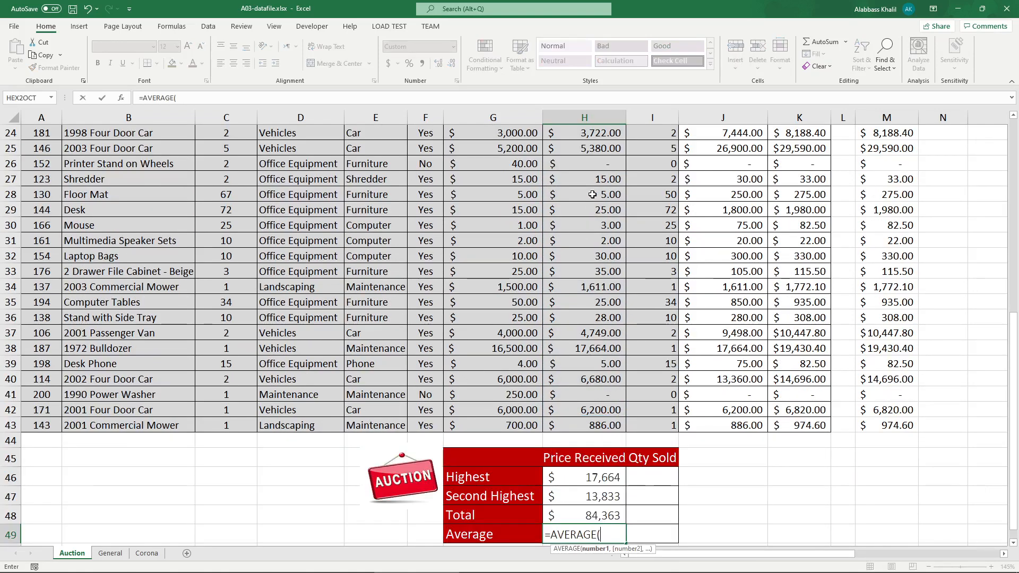
scroll(594, 212, "down", 1)
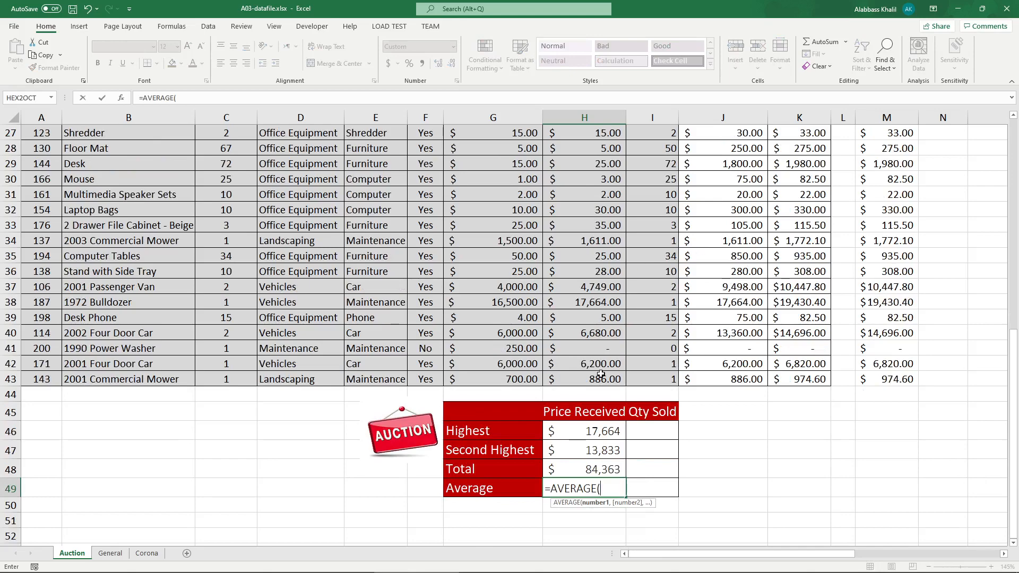
left_click_drag(600, 379, 592, 192)
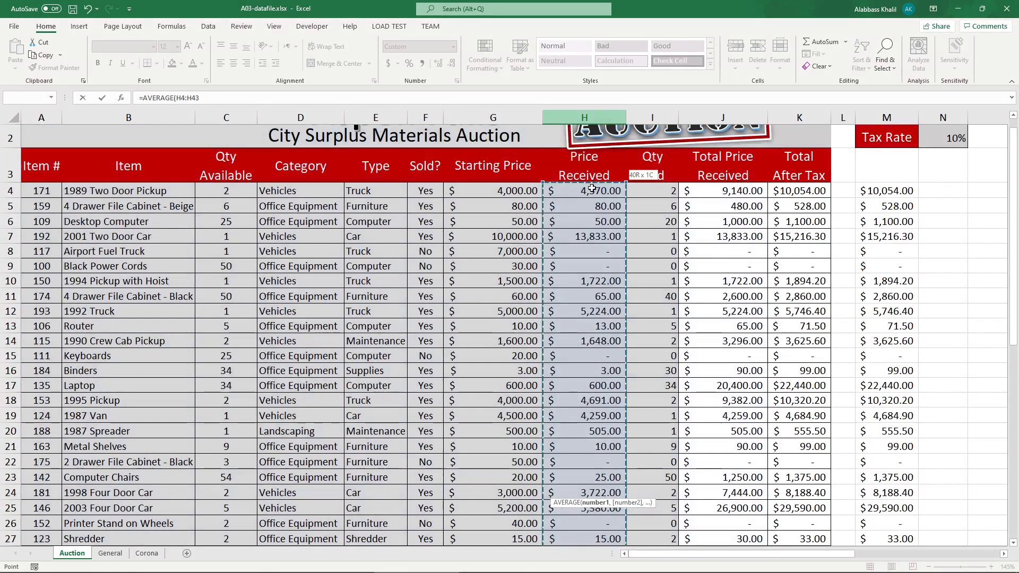
key("Return")
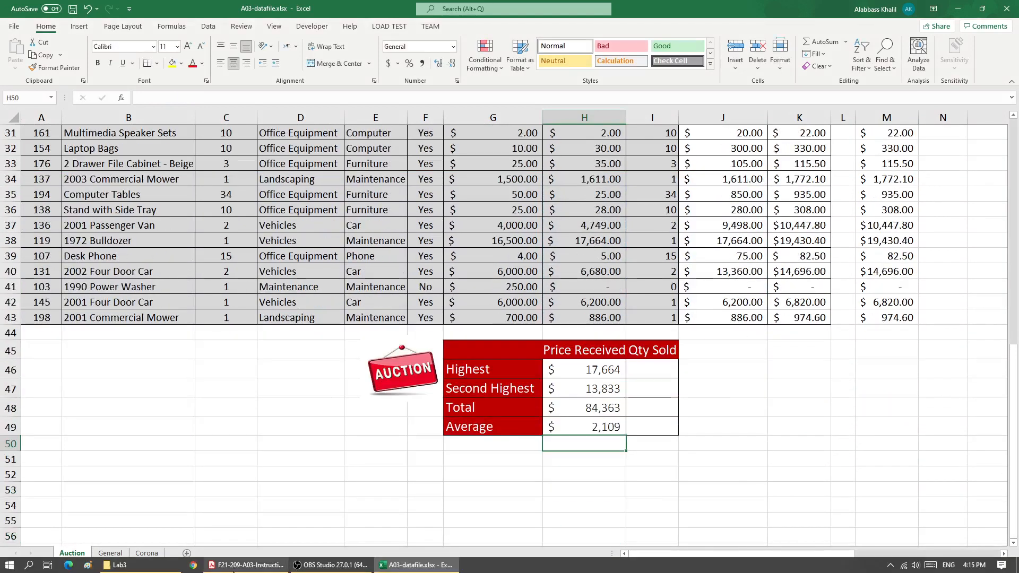
Step: Switch to the assignment instructions in Acrobat Reader, circle task 4 and box its H46:H49 and I46:I49 ranges with the pen
left_click(275, 565)
mouse_move(192, 445)
left_mouse_down()
mouse_move(206, 479)
mouse_move(192, 448)
left_mouse_up()
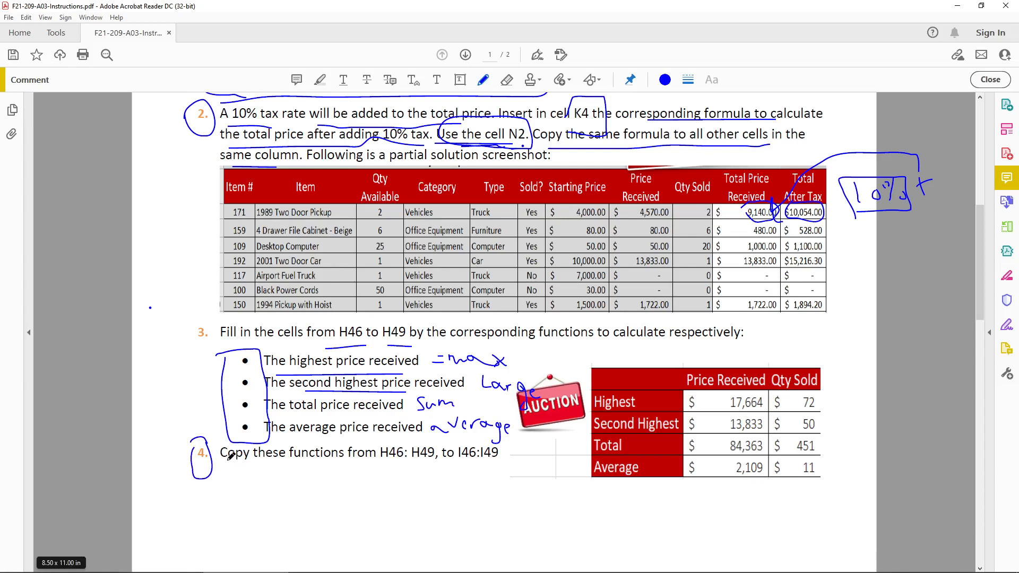
mouse_move(386, 476)
left_mouse_down()
mouse_move(380, 441)
mouse_move(447, 453)
mouse_move(390, 478)
left_mouse_up()
mouse_move(462, 480)
left_mouse_down()
mouse_move(453, 433)
mouse_move(485, 482)
mouse_move(466, 482)
left_mouse_up()
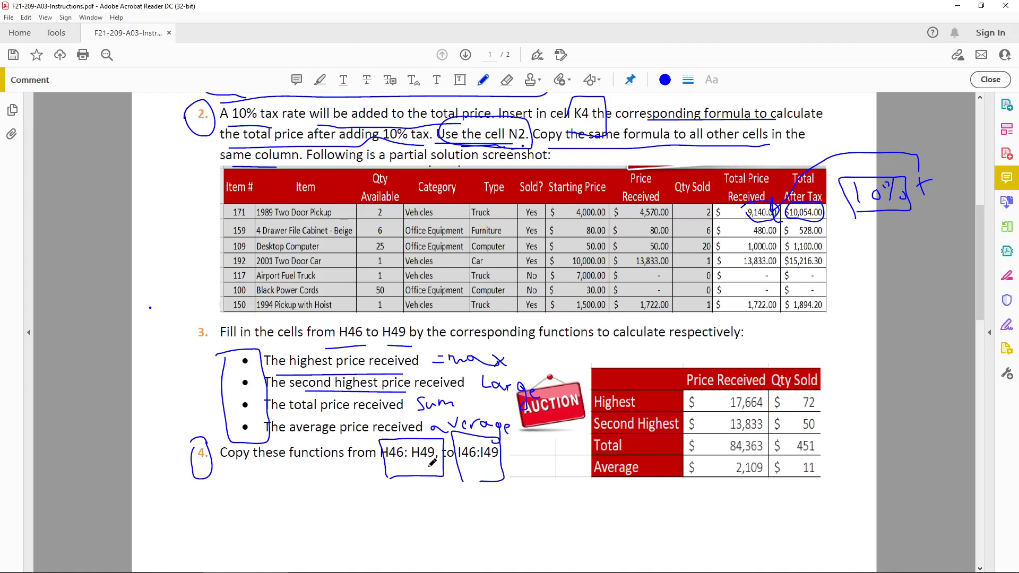
left_click_drag(480, 464, 488, 464)
Step: Switch to the Excel workbook and highlight H46:H49, column H and column I in turn to compare source and target columns
left_click(419, 564)
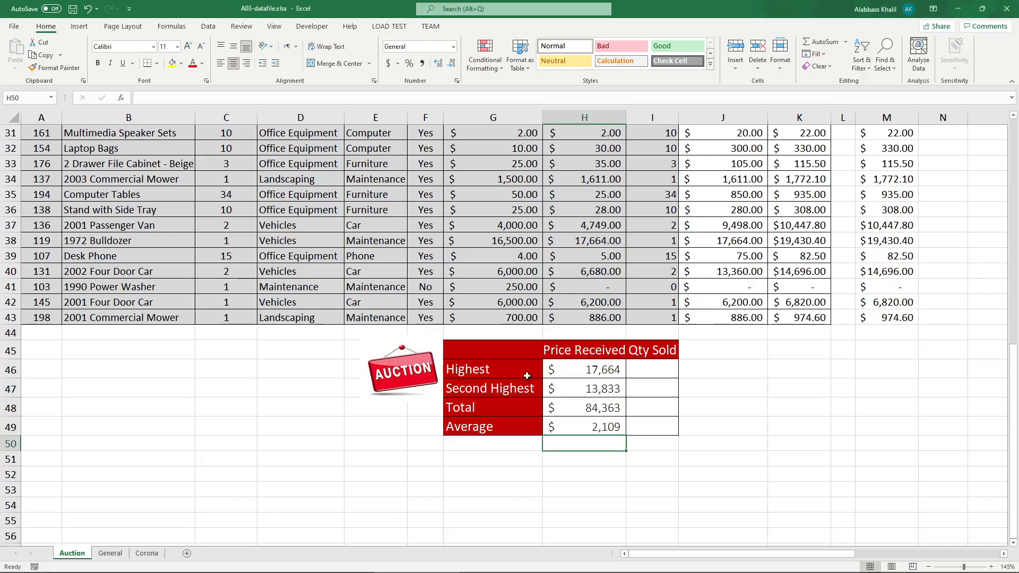
left_click_drag(615, 370, 590, 427)
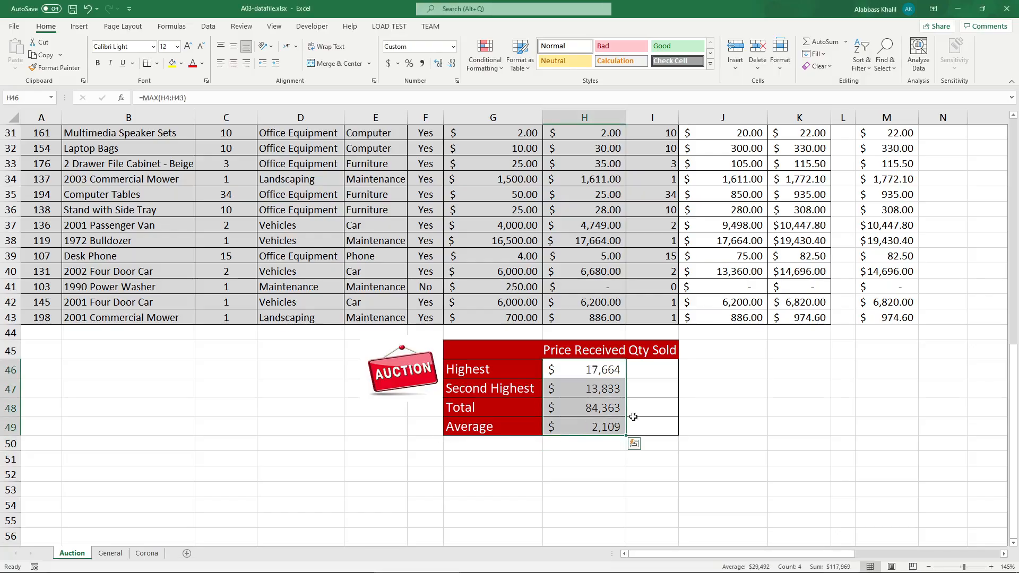
left_click(594, 116)
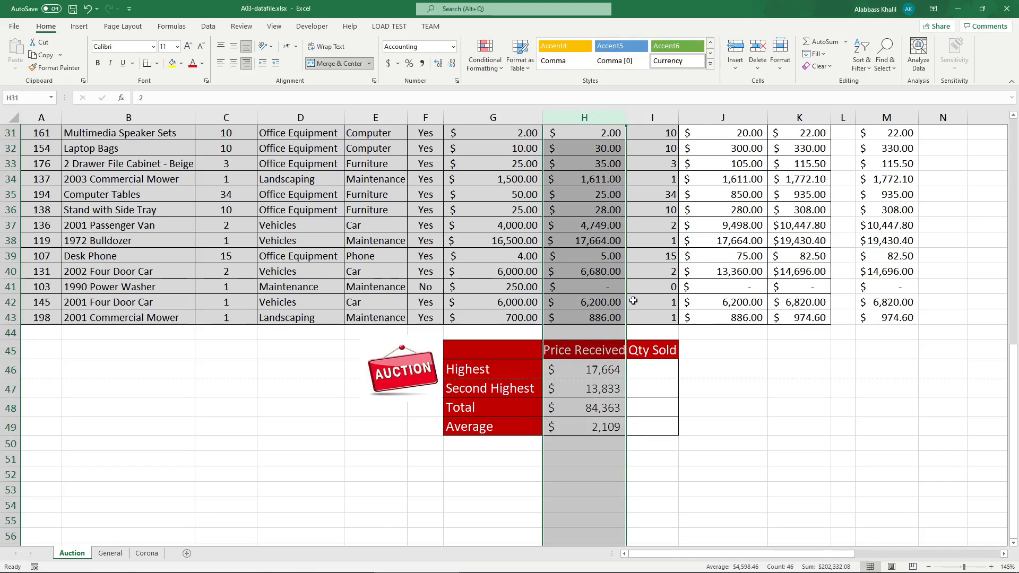
key("ctrl+1")
left_click(614, 383)
left_click(649, 117)
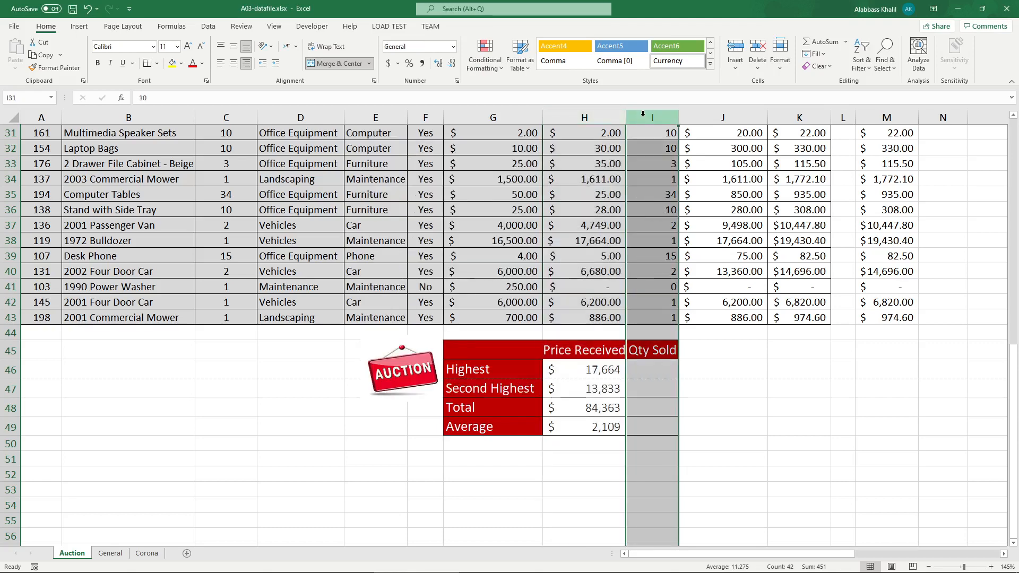
left_click(634, 304)
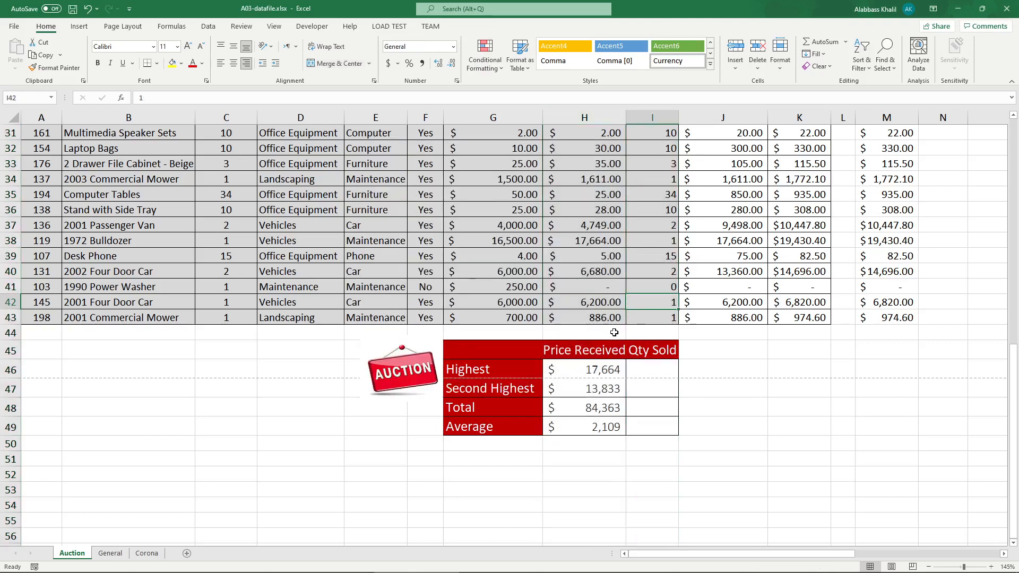
Step: Fill the statistics functions from H46:H49 across into I46:I49 for the quantity sold
left_click(610, 372)
key("ctrl+shift+Down")
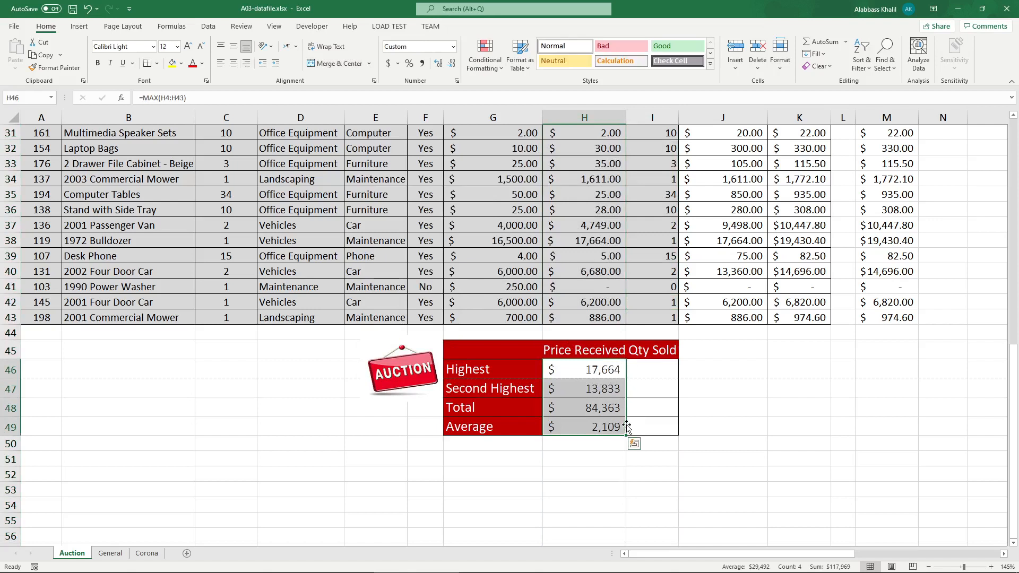
left_click_drag(593, 370, 672, 436)
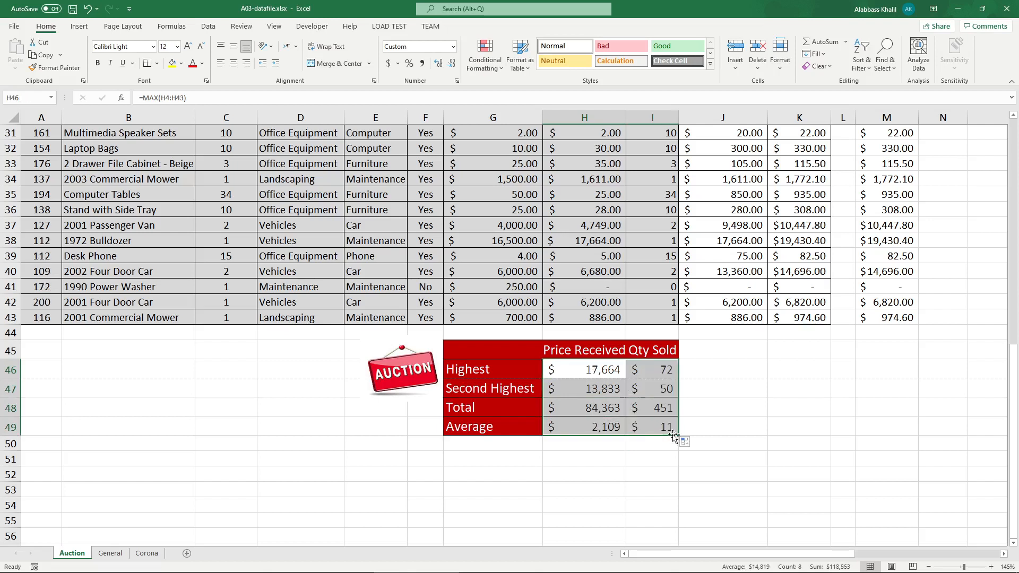
left_click(736, 394)
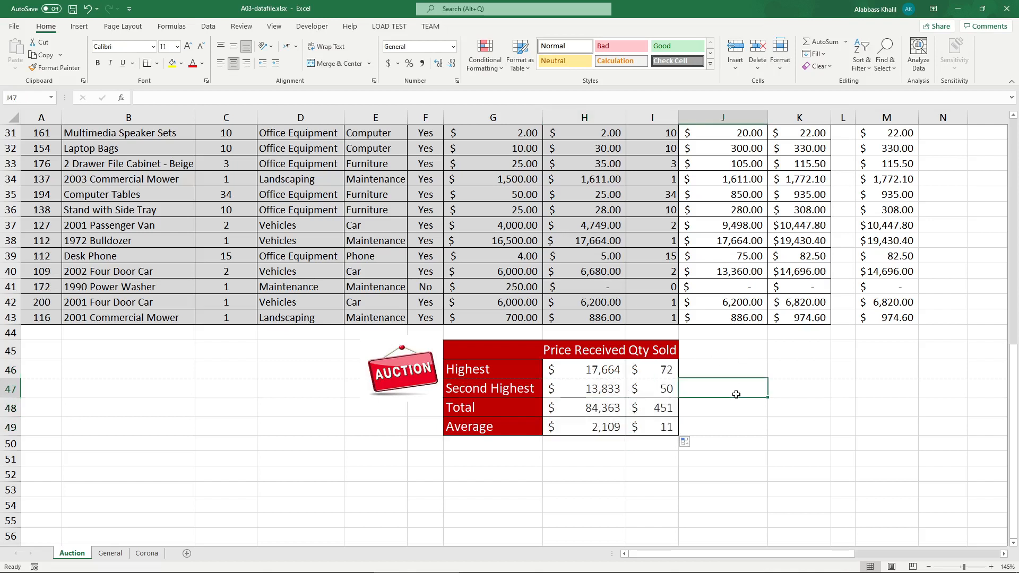
Step: Undo the fill in I46:I49 and copy and paste the statistics functions from H46:H49 into I46:I49
key("ctrl+z")
left_click(632, 391)
left_click_drag(605, 369, 603, 445)
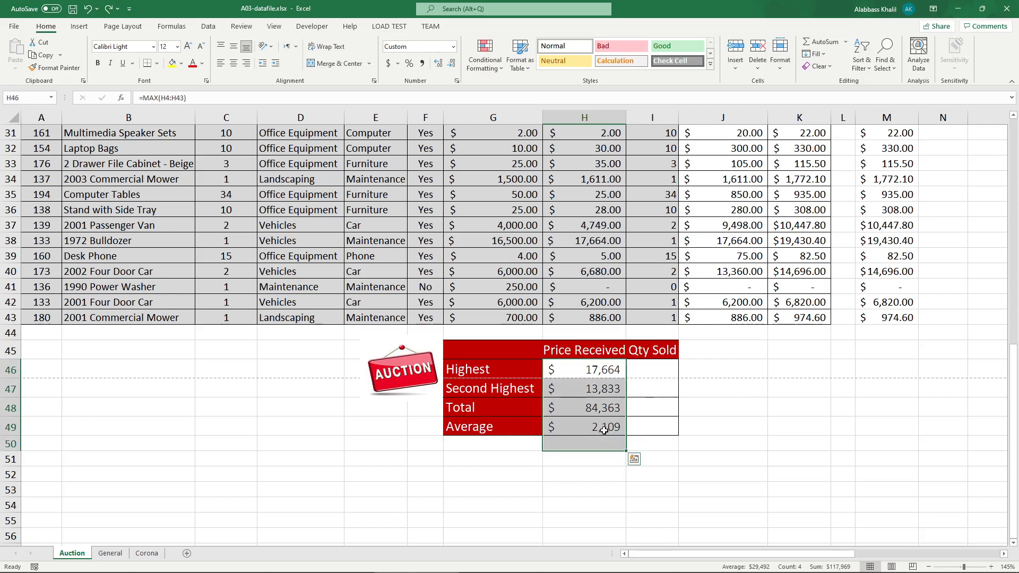
left_click_drag(603, 370, 603, 427)
key("ctrl+c")
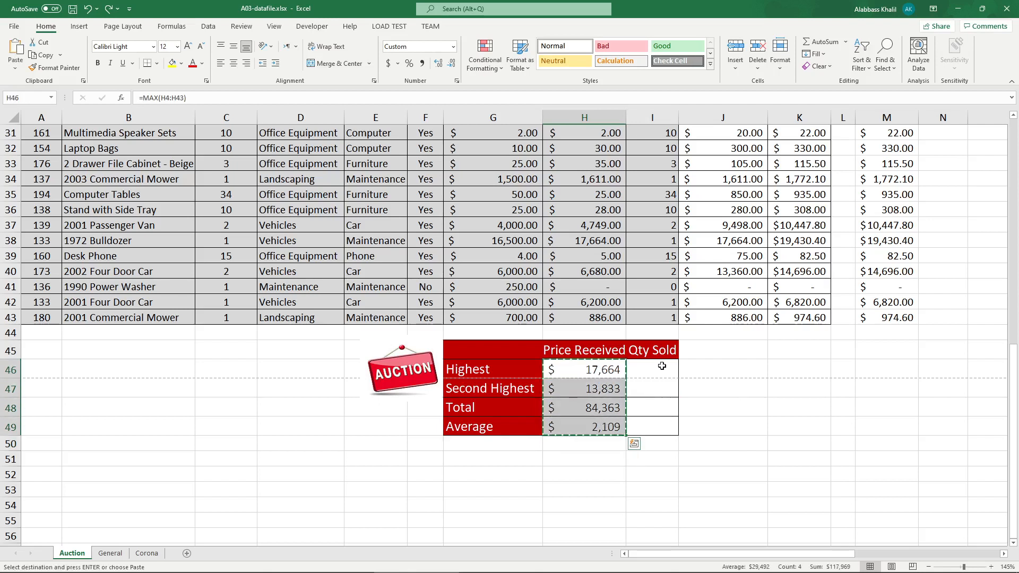
left_click(659, 368)
key("ctrl+v")
key("Escape")
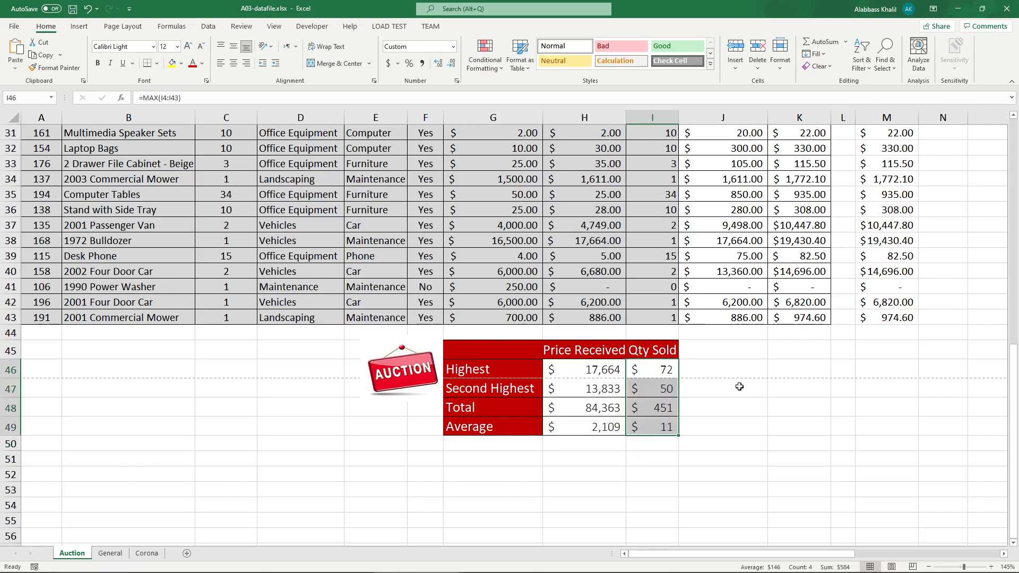
Step: Undo the last change in I46:I49 and fill the functions from H46:H49 across into column I
left_click(731, 386)
key("ctrl+z")
left_click(615, 373)
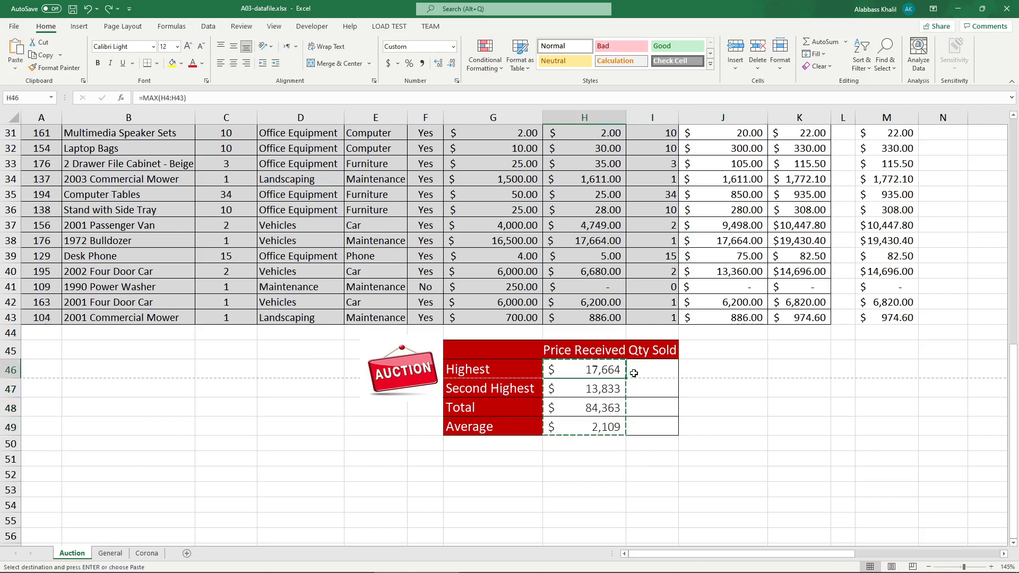
key("Escape")
left_click(633, 373)
left_click(619, 373)
left_click_drag(626, 378, 657, 431)
left_click(616, 393)
left_click(610, 407)
left_click(615, 426)
left_click(732, 438)
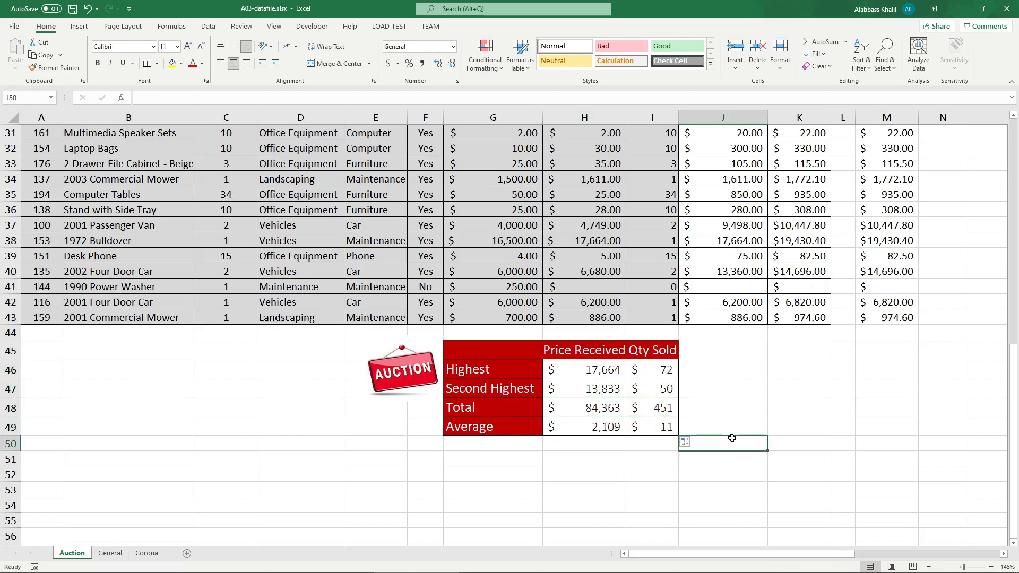
Step: Open the MAX formulas in H46 and I46 to compare the ranges they reference
double_click(618, 372)
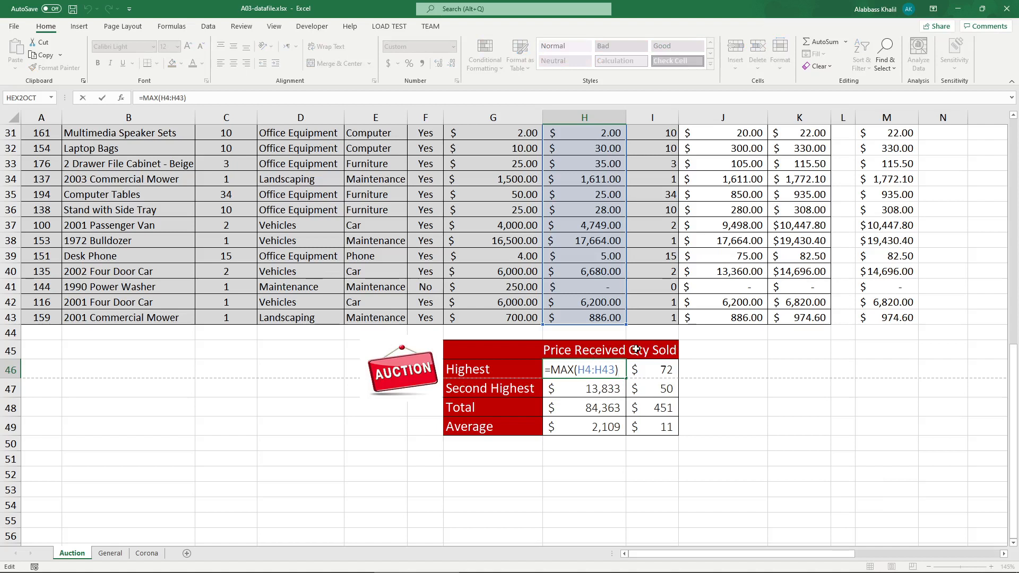
left_click(581, 370)
key("Tab")
double_click(650, 370)
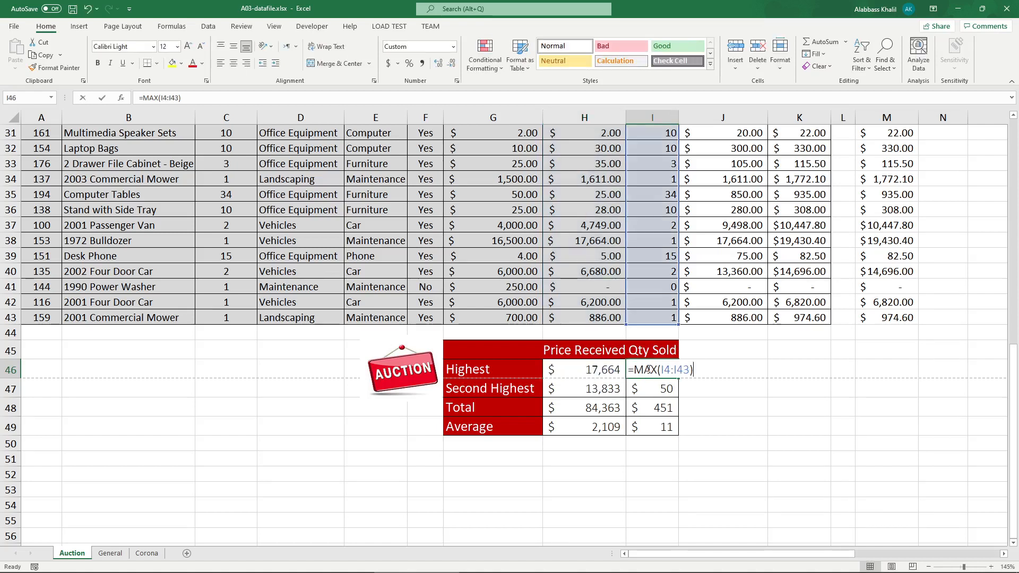
key("ctrl+Return")
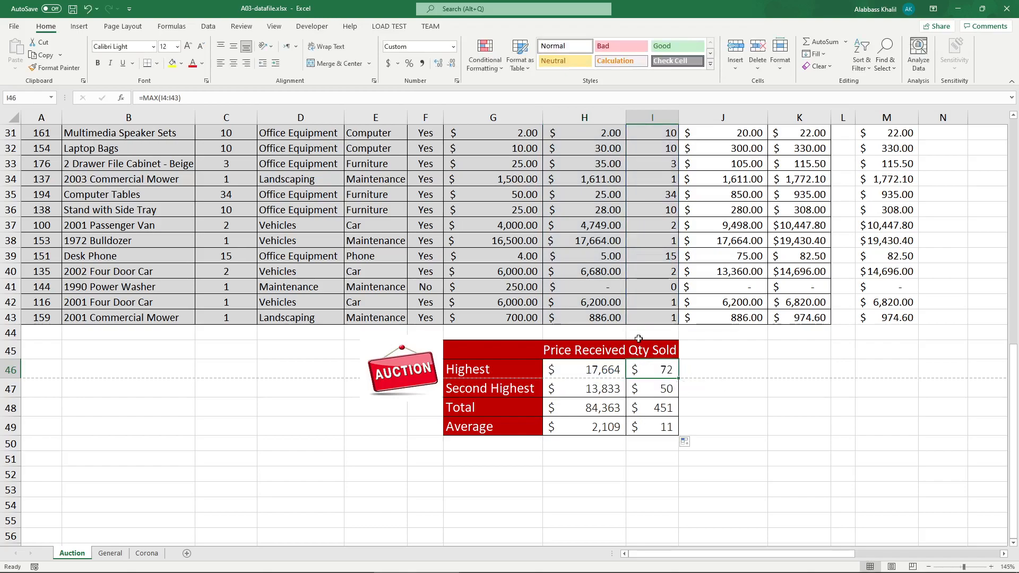
Step: Trace the source range of I46's formula and highlight columns H and I in turn to compare them
scroll(610, 135, "up", 10)
key("F2")
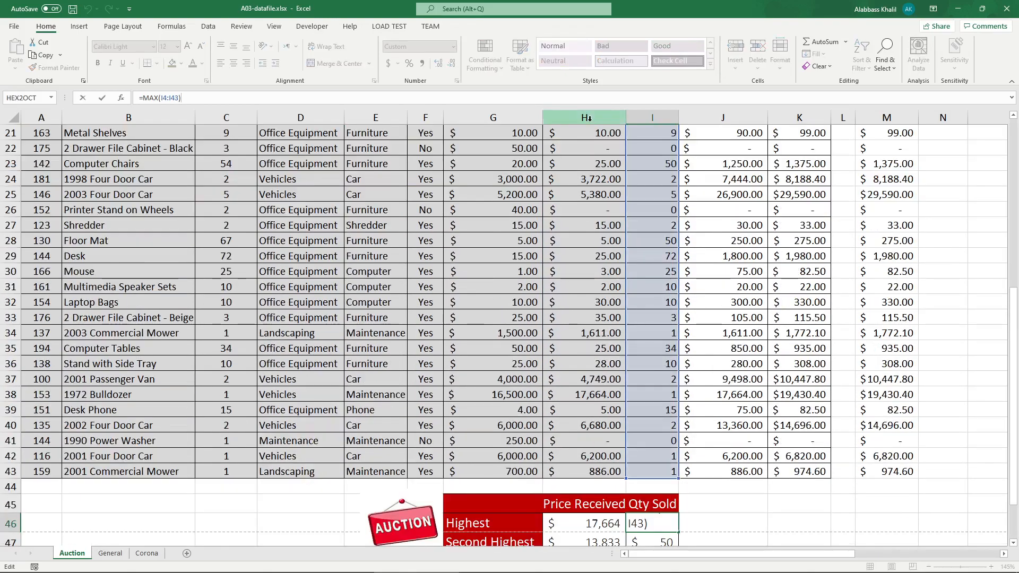
scroll(587, 122, "up", 7)
left_click(587, 119)
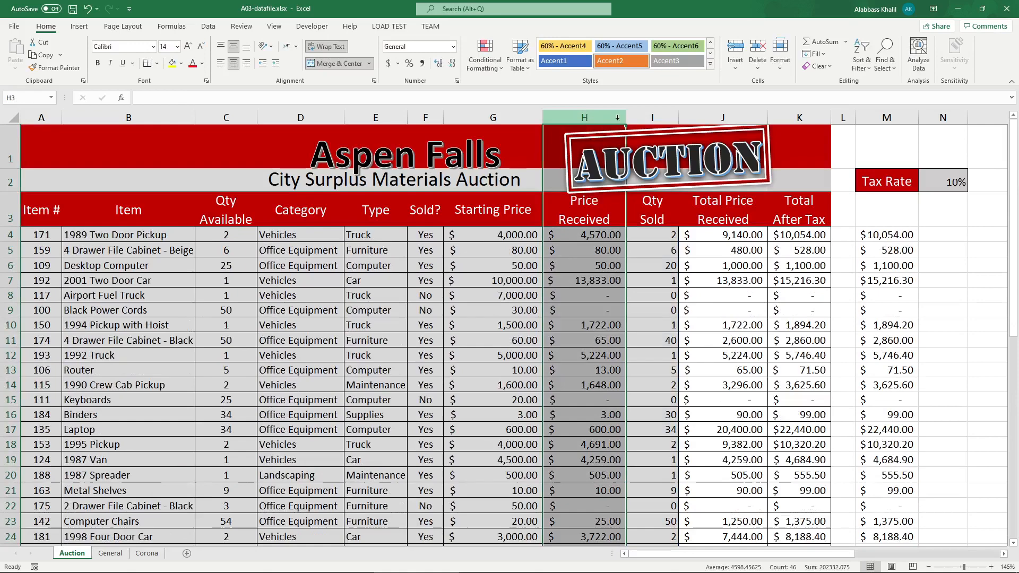
left_click(659, 116)
scroll(663, 130, "down", 9)
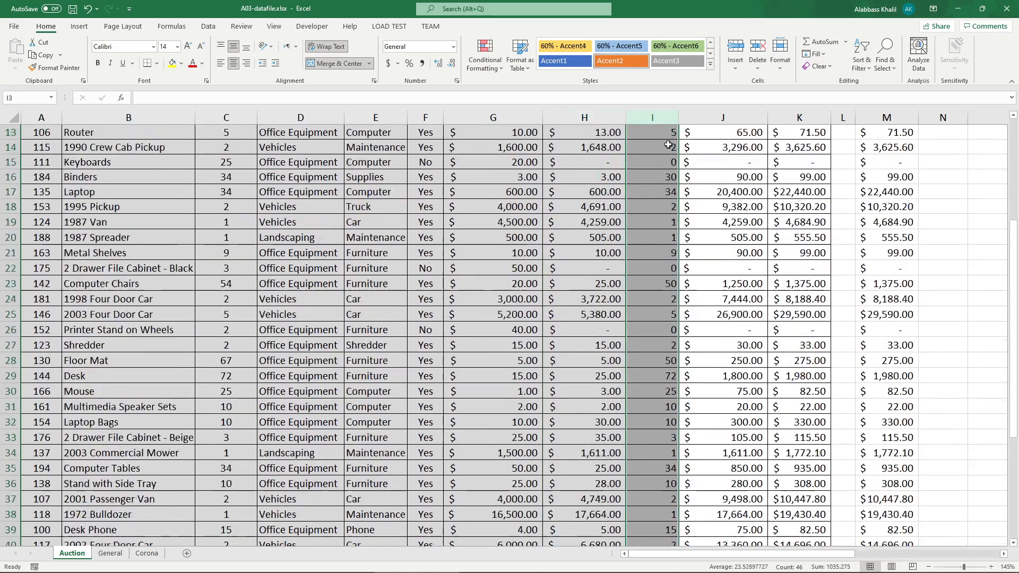
Step: Select H46 and I46 in turn and check how the MAX function's range shifts when copied across one column
left_click(592, 414)
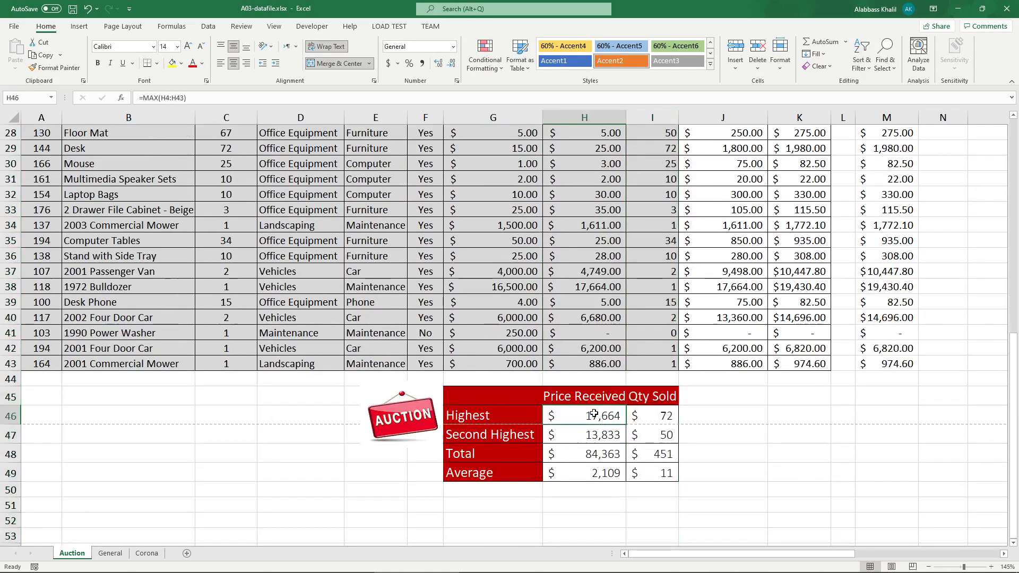
left_click(658, 414)
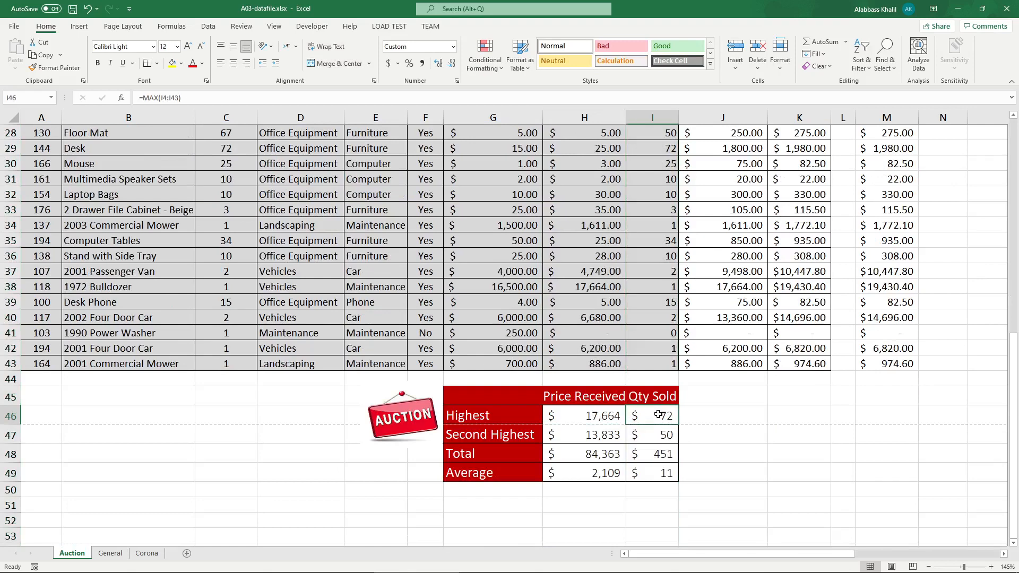
left_click(618, 417)
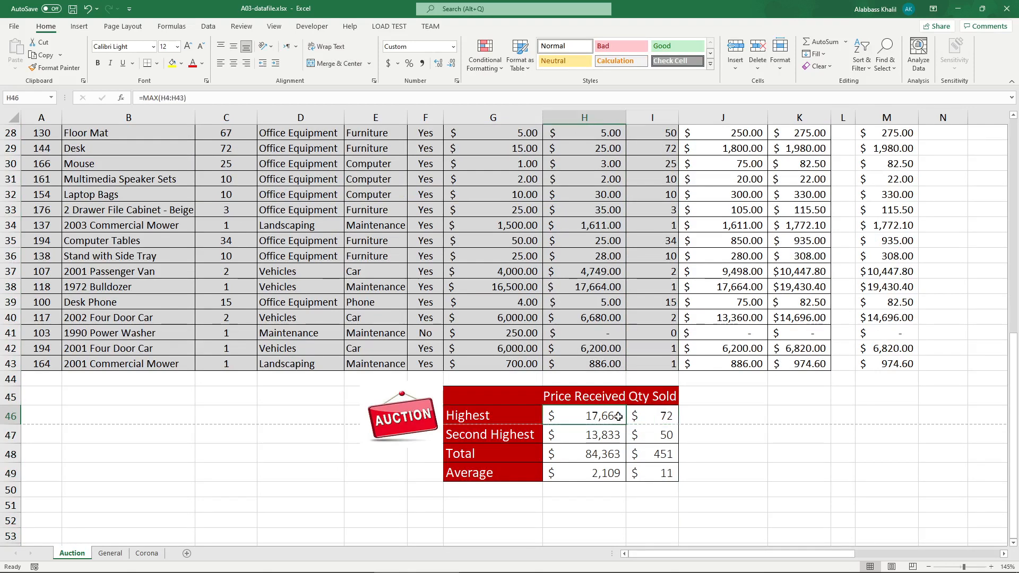
left_click_drag(625, 424, 658, 425)
double_click(616, 419)
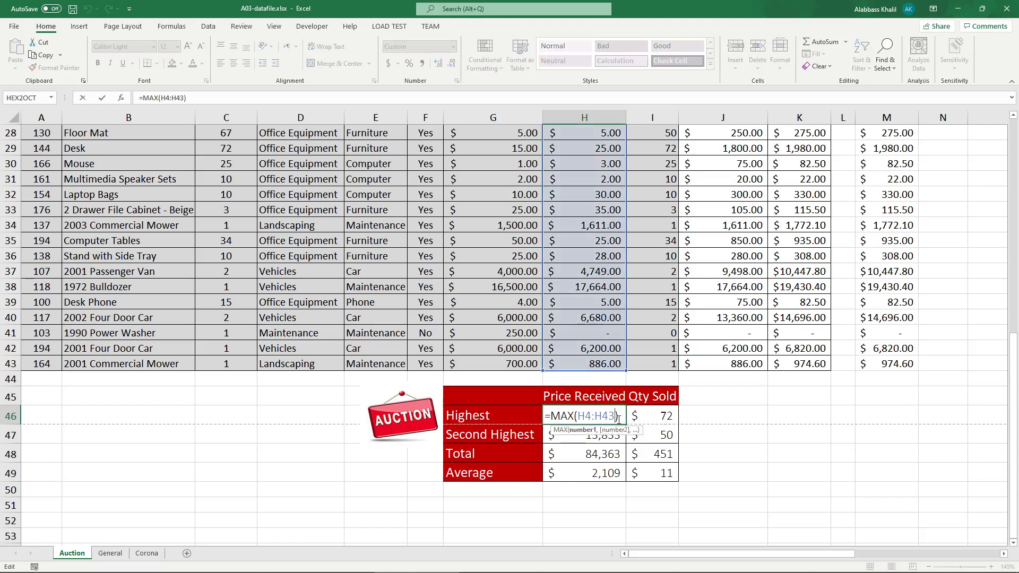
key("Escape")
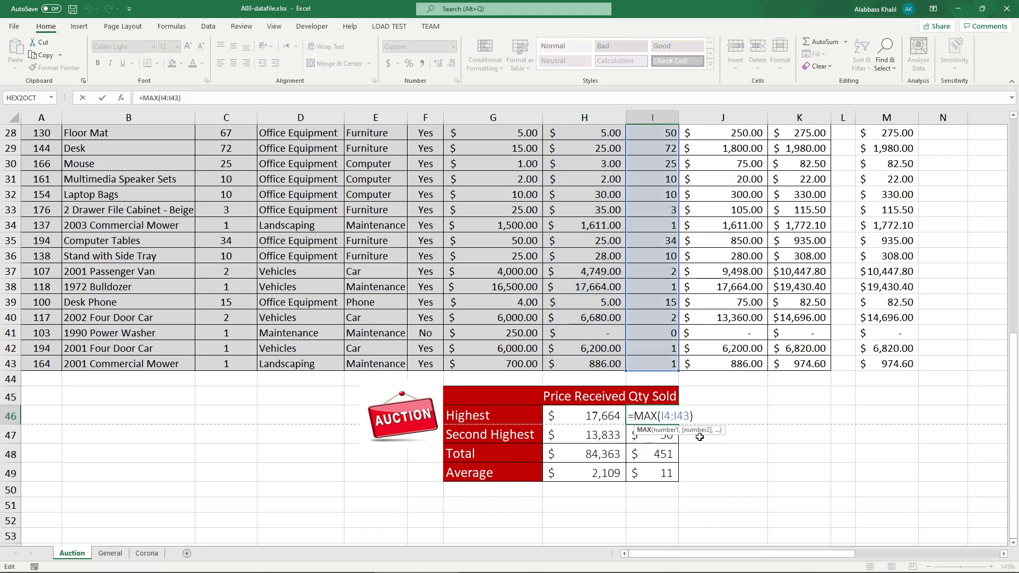
key("ctrl+Return")
Step: Examine the after-tax formulas in K4 through K7 to see which references change and which stays fixed on N2
scroll(700, 436, "up", 9)
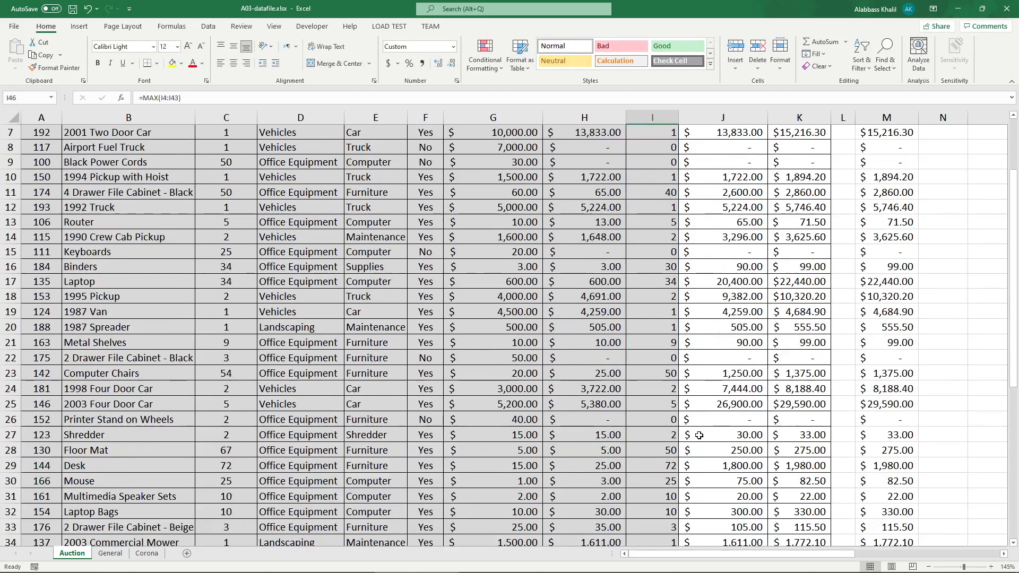
left_click(800, 236)
double_click(801, 236)
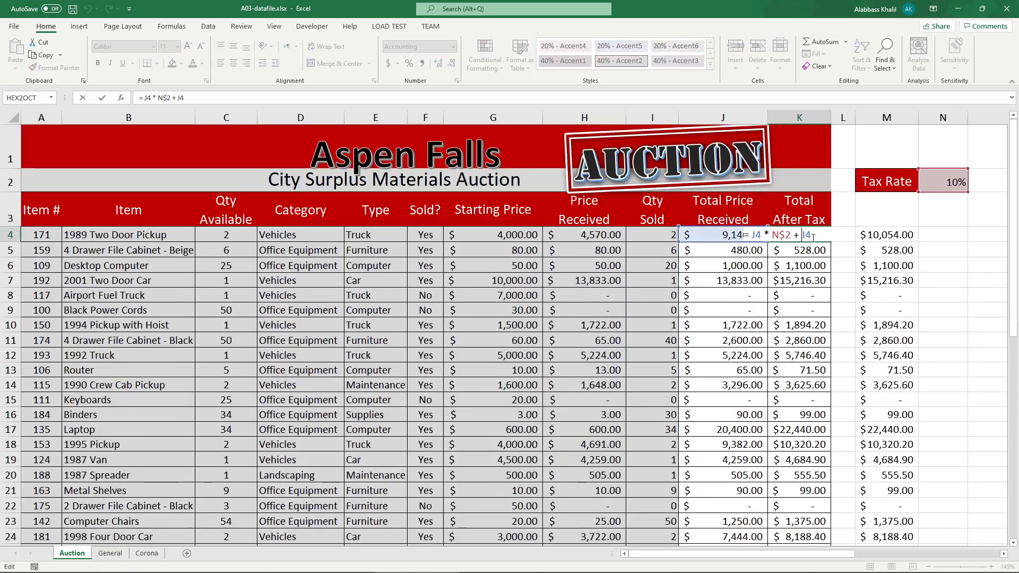
key("Escape")
double_click(812, 247)
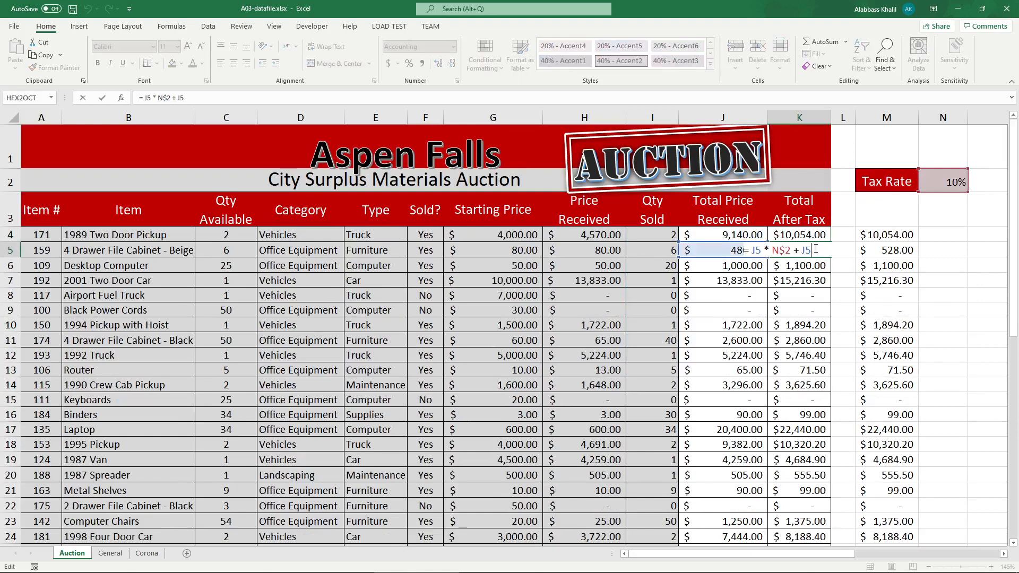
key("Escape")
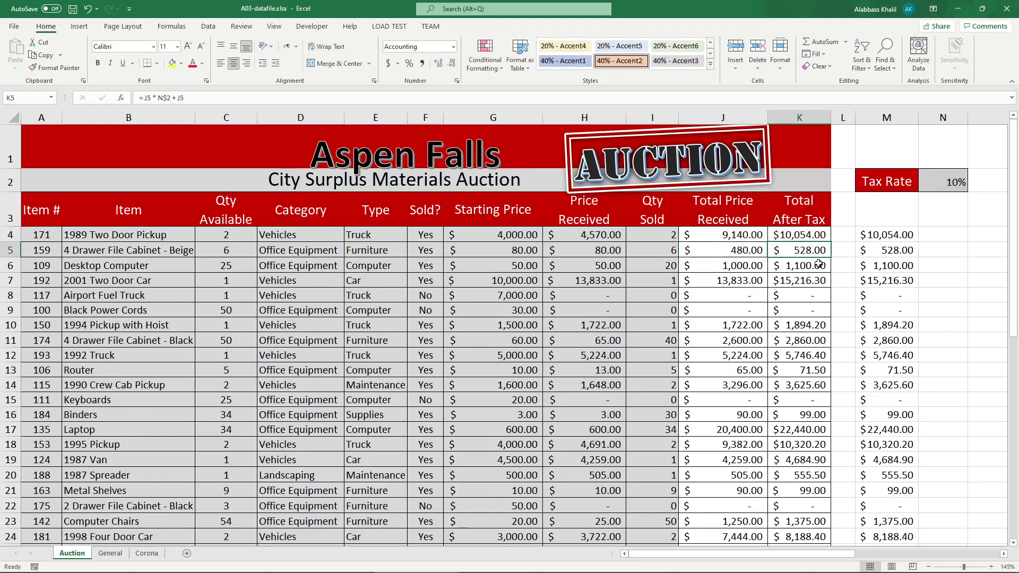
double_click(818, 266)
key("Escape")
double_click(821, 281)
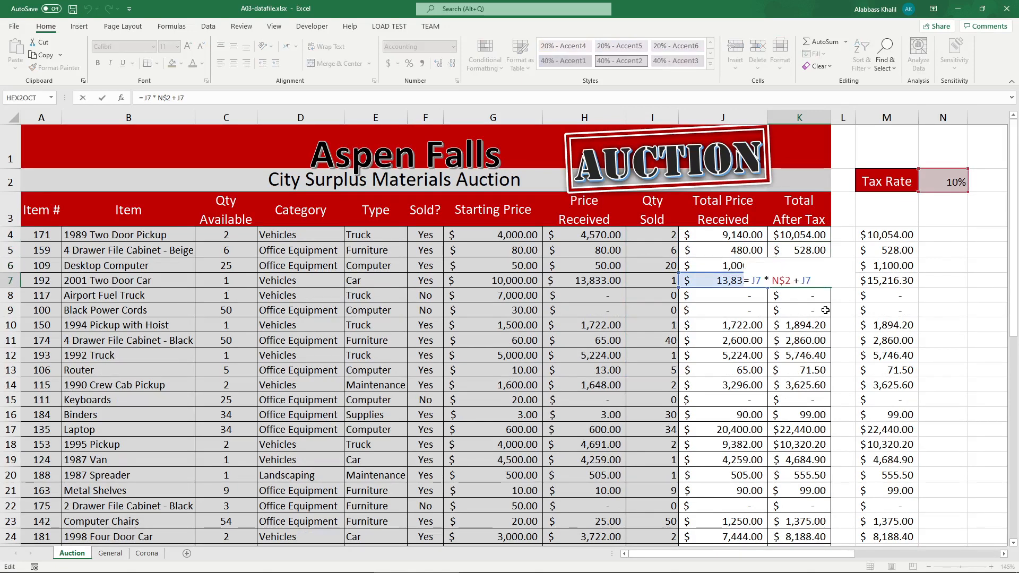
key("Escape")
Step: Return to the statistics table and recheck the relative ranges in the Highest row's two MAX formulas
scroll(812, 297, "down", 8)
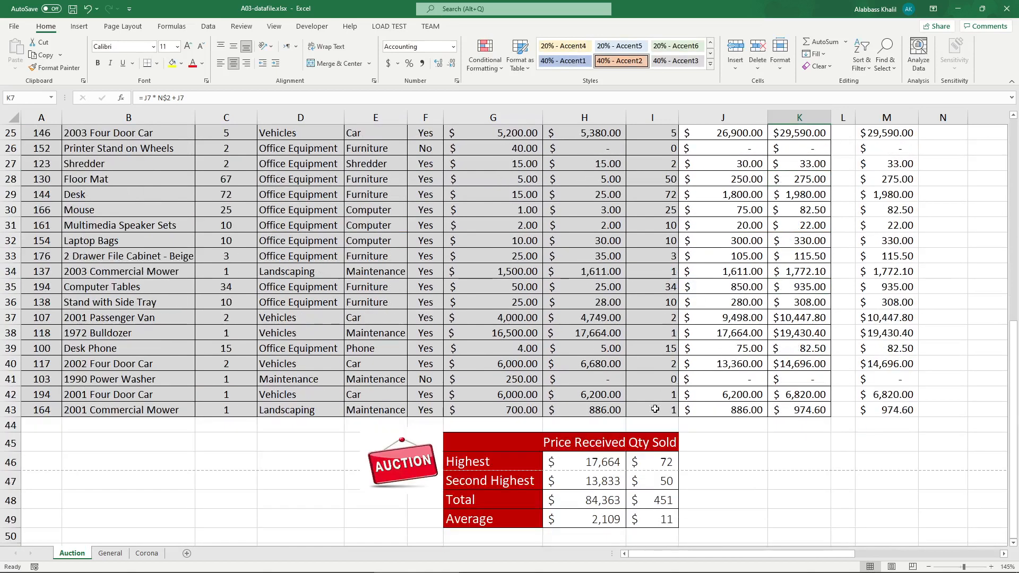
double_click(618, 461)
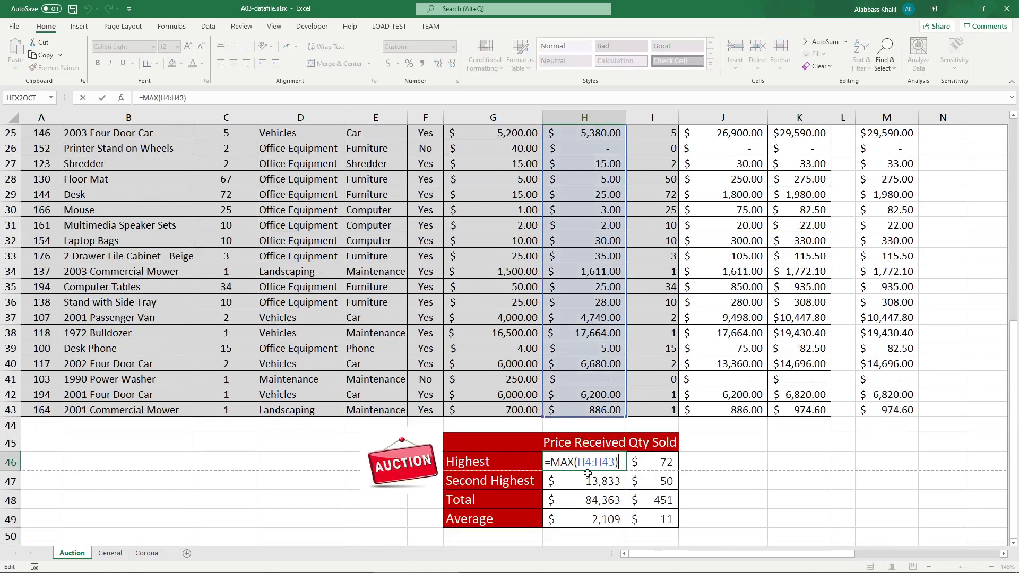
key("Escape")
double_click(658, 456)
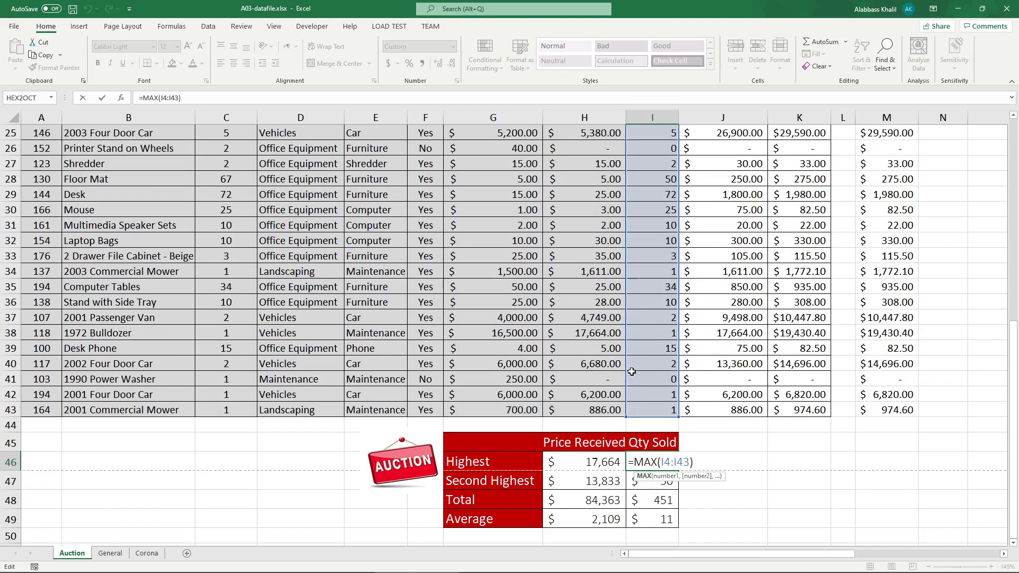
key("Escape")
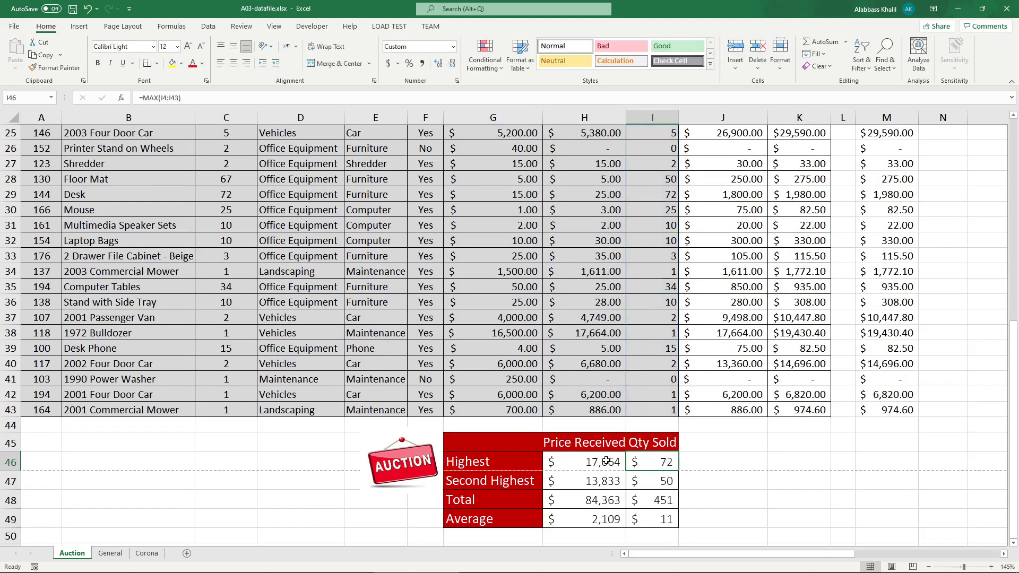
Step: Highlight H46:H49 and I46:I49 in turn, underline task 4 in the Acrobat Reader instructions, and switch back to the Excel workbook
left_click_drag(606, 460, 605, 500)
left_click_drag(641, 465, 643, 516)
left_click_drag(602, 462, 598, 502)
left_click_drag(638, 462, 635, 500)
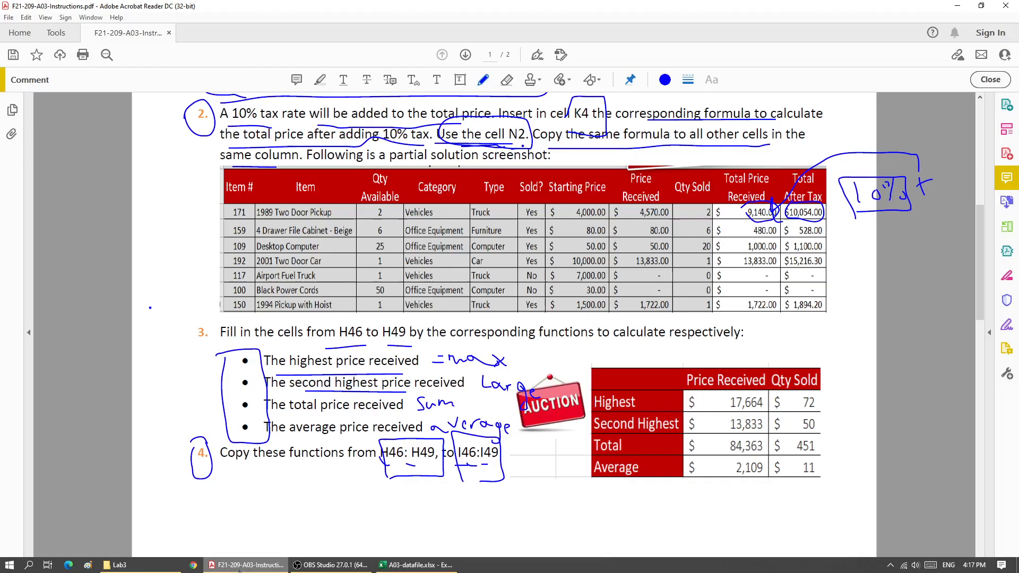
left_click(248, 564)
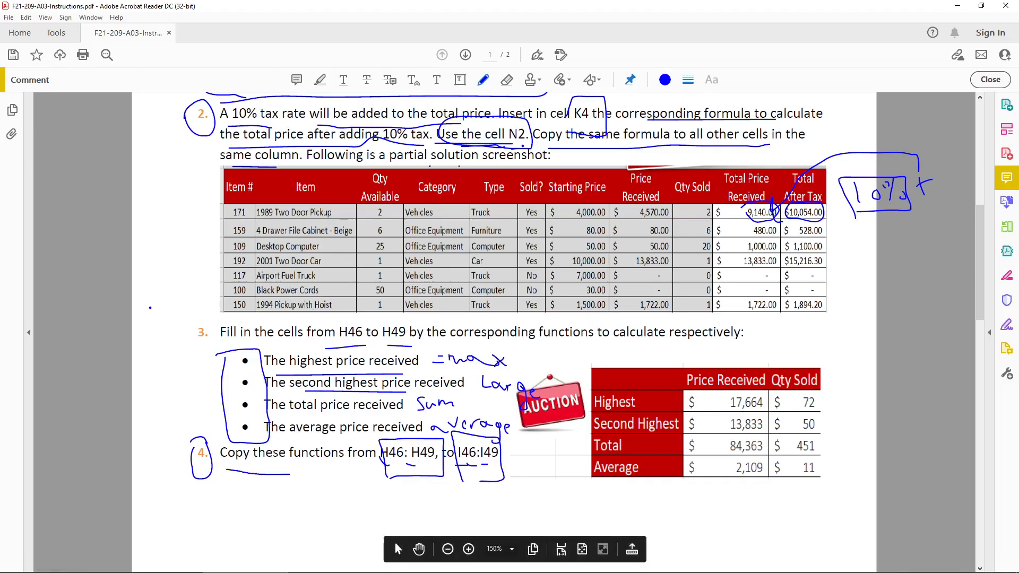
left_click(416, 565)
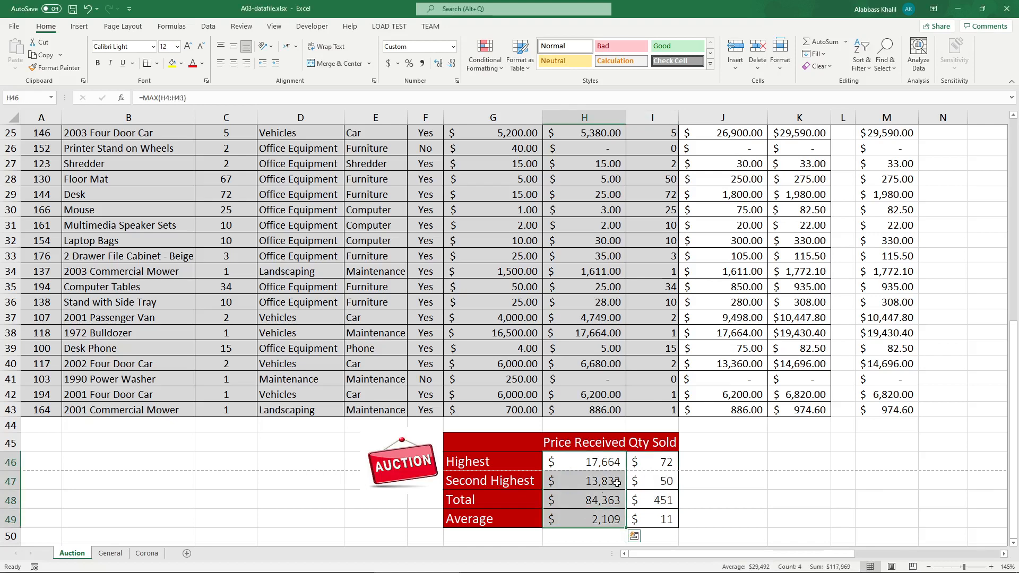
Step: Enter a MAX function over I4:I43 in J46 as a manual check of the highest quantity sold
left_click(712, 460)
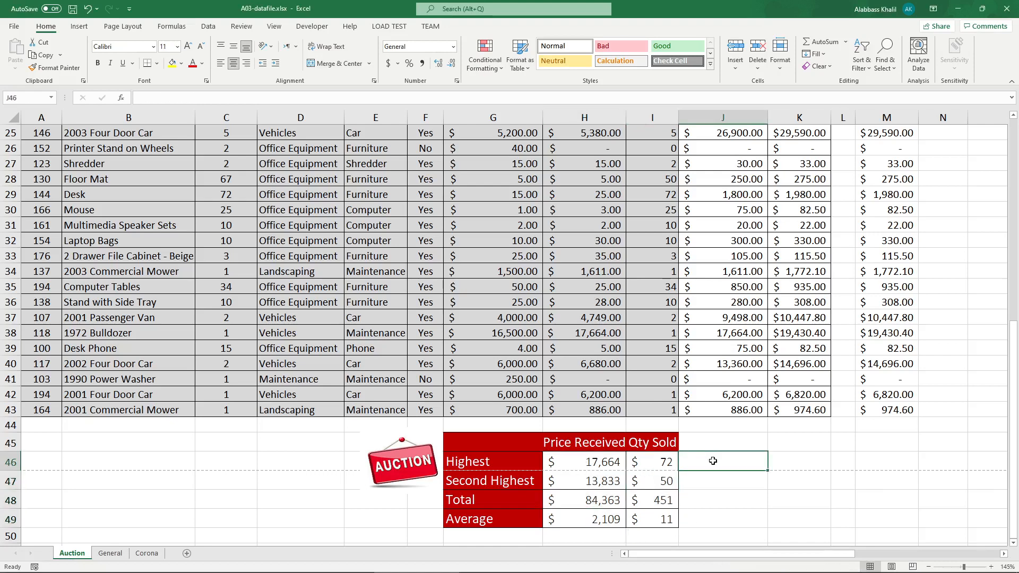
type("=max")
key("Tab")
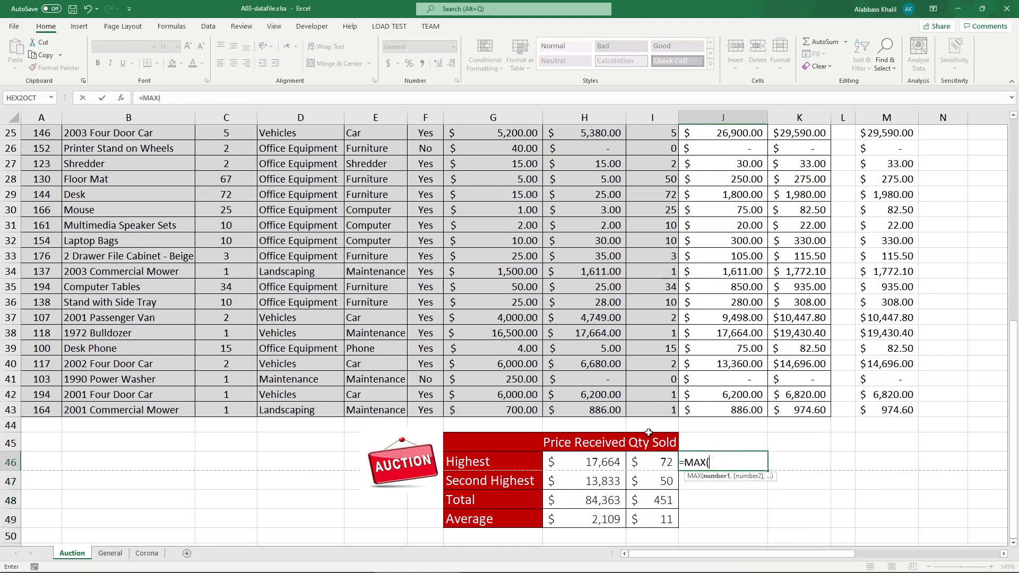
left_click_drag(642, 410, 653, 241)
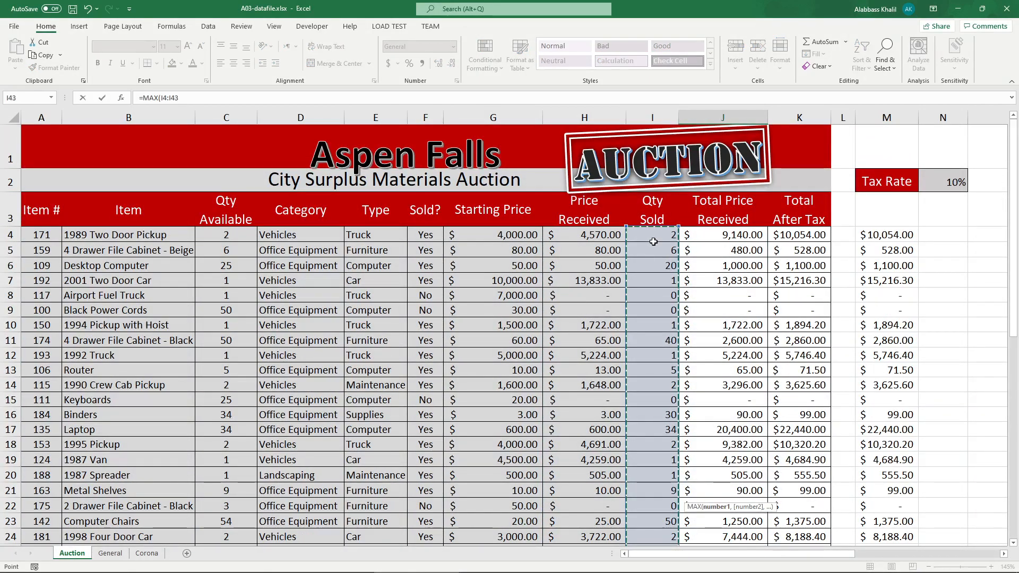
key("Return")
scroll(653, 242, "down", 2)
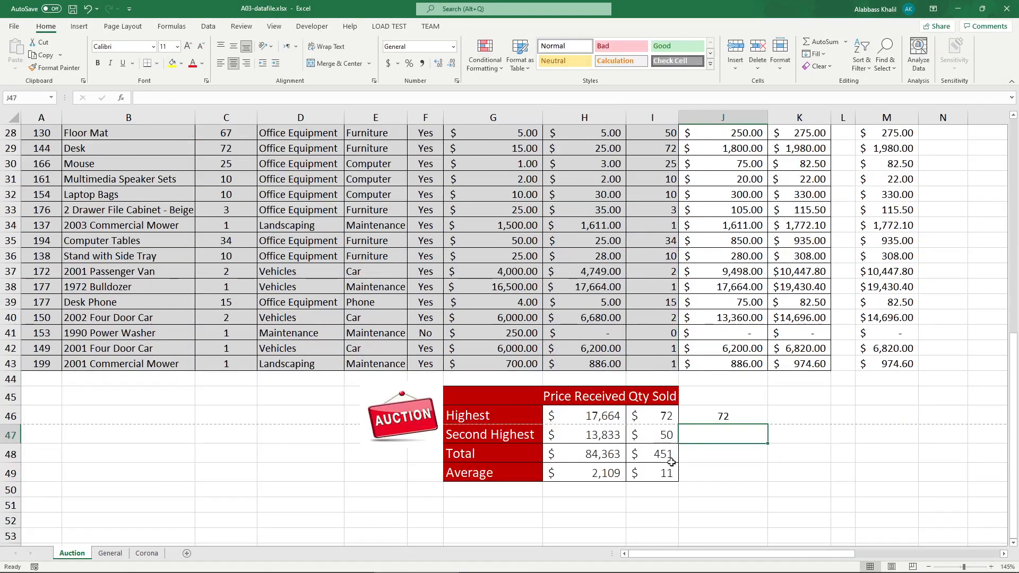
Step: Compare the copied function in I46 with the manual check in J46 and highlight the statistics in H46:I49
left_click(662, 454)
left_click(721, 454)
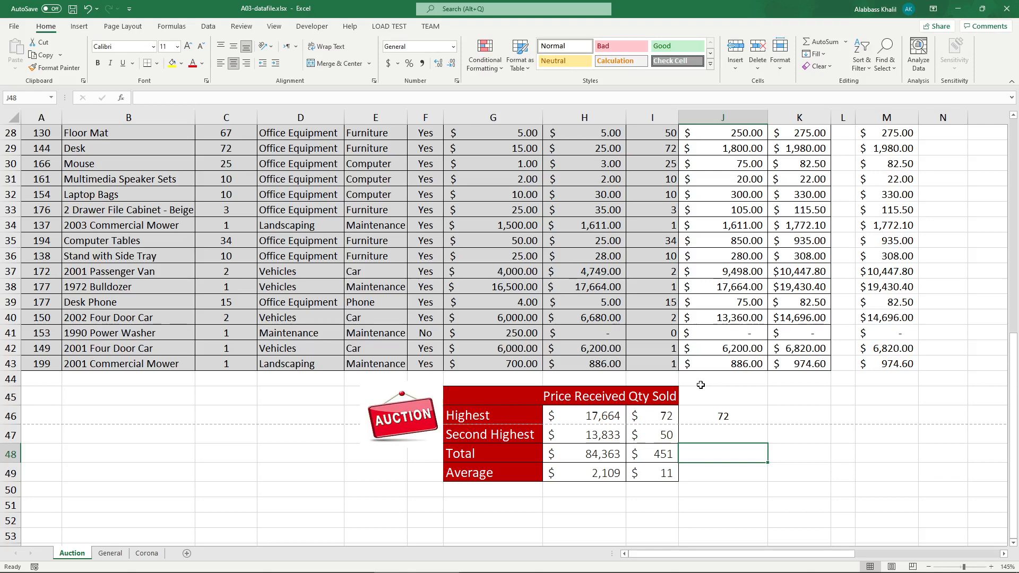
left_click(661, 415)
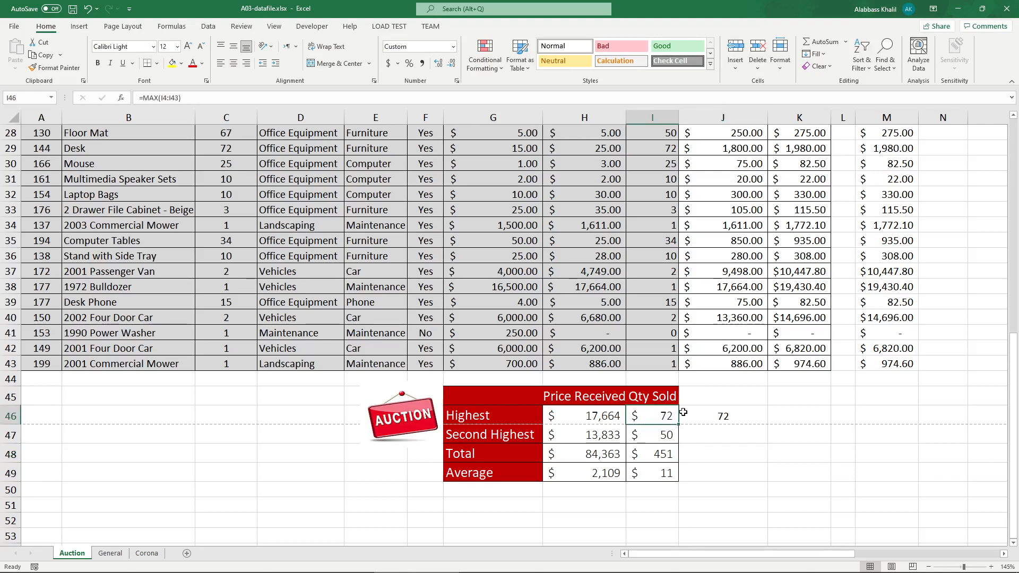
left_click_drag(597, 419, 672, 483)
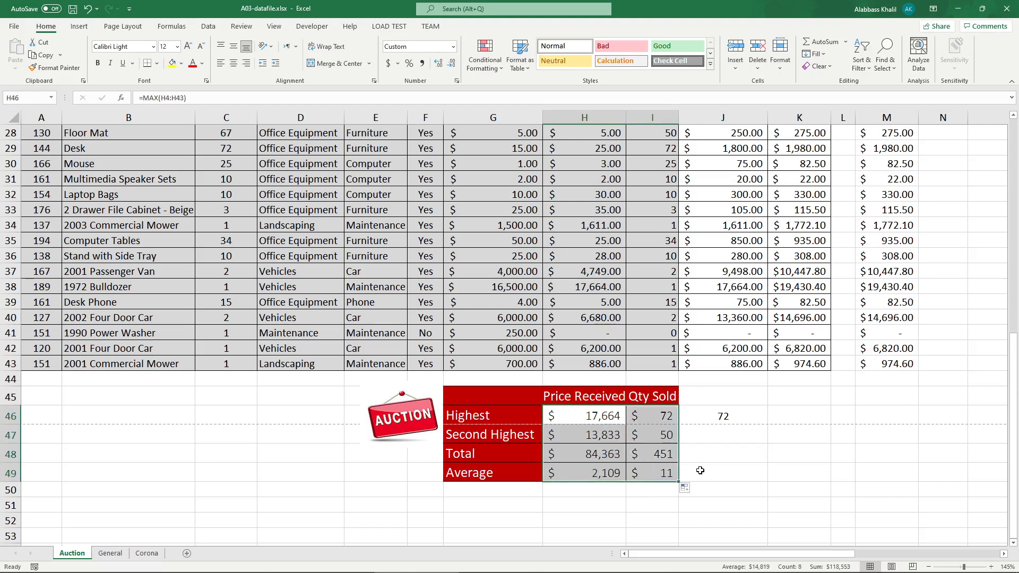
Step: Check the ranges in the copied Qty Sold formulas in I46:I49 one after another
left_click(700, 470)
double_click(669, 414)
key("Return")
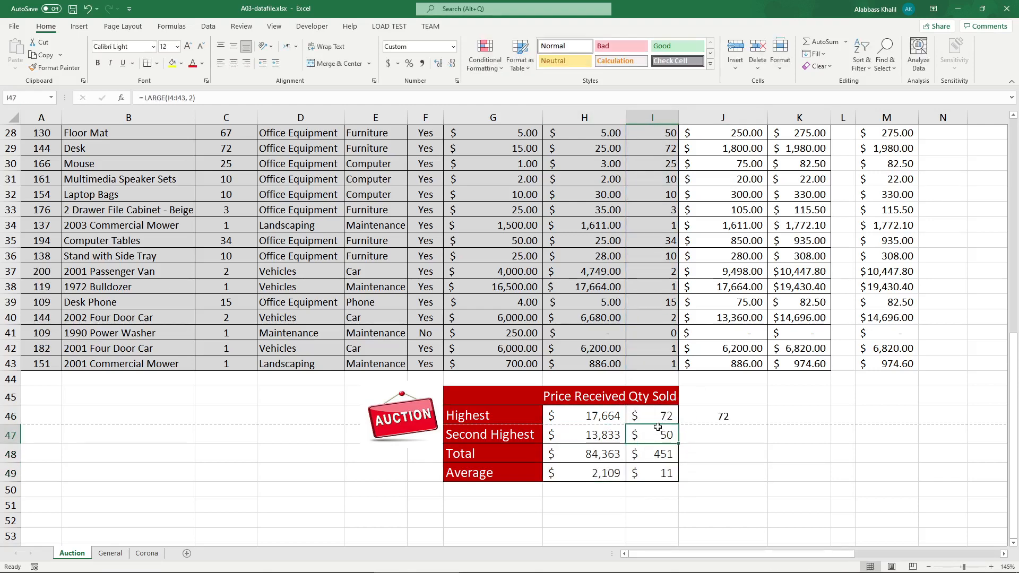
double_click(667, 435)
key("Return")
double_click(667, 456)
key("Return")
key("F2")
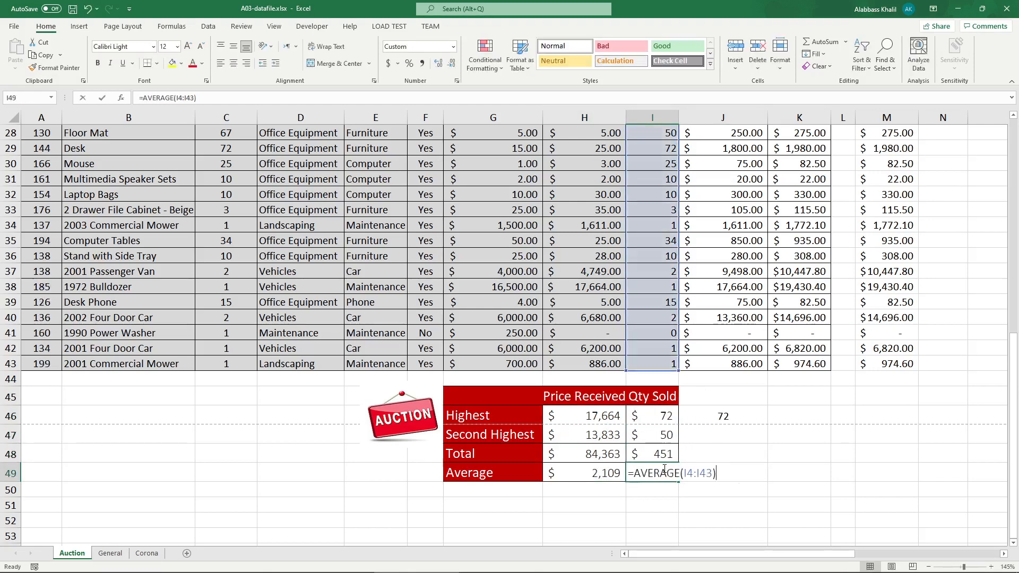
key("Return")
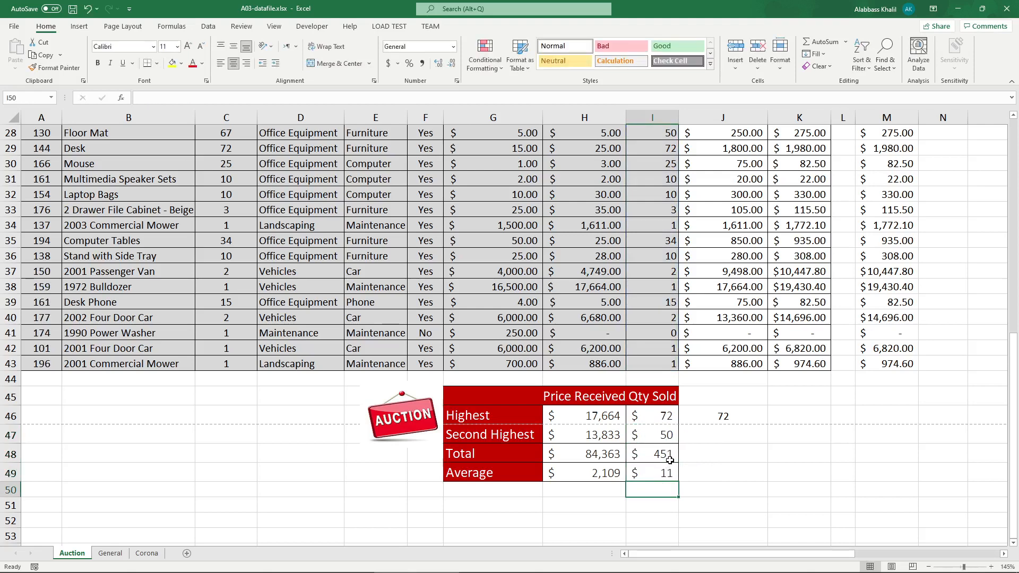
Step: Remove the manual MAX check from J46 and highlight the statistics in H46:I49
double_click(717, 412)
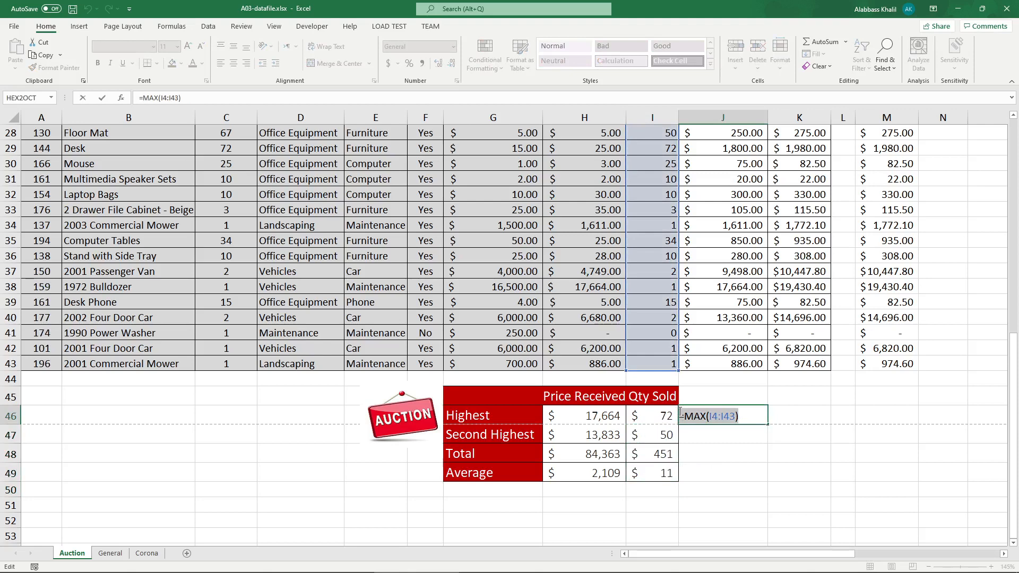
key("Escape")
left_click_drag(612, 419, 684, 483)
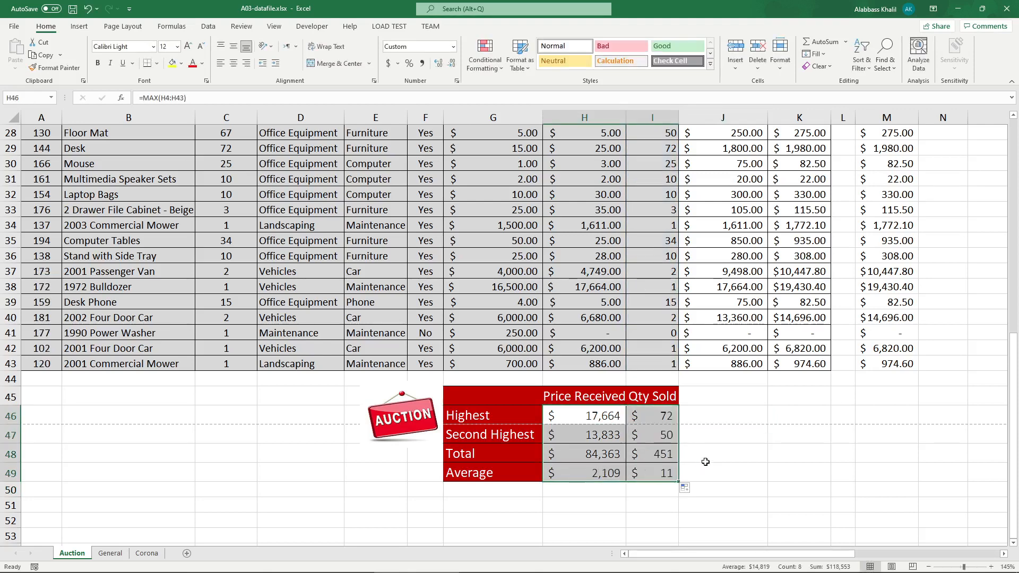
Step: Review the copied formulas in I46:I48 and the Qty Sold values in column I that they refer to
left_click(698, 416)
left_click(658, 417)
left_click(657, 435)
left_click(661, 456)
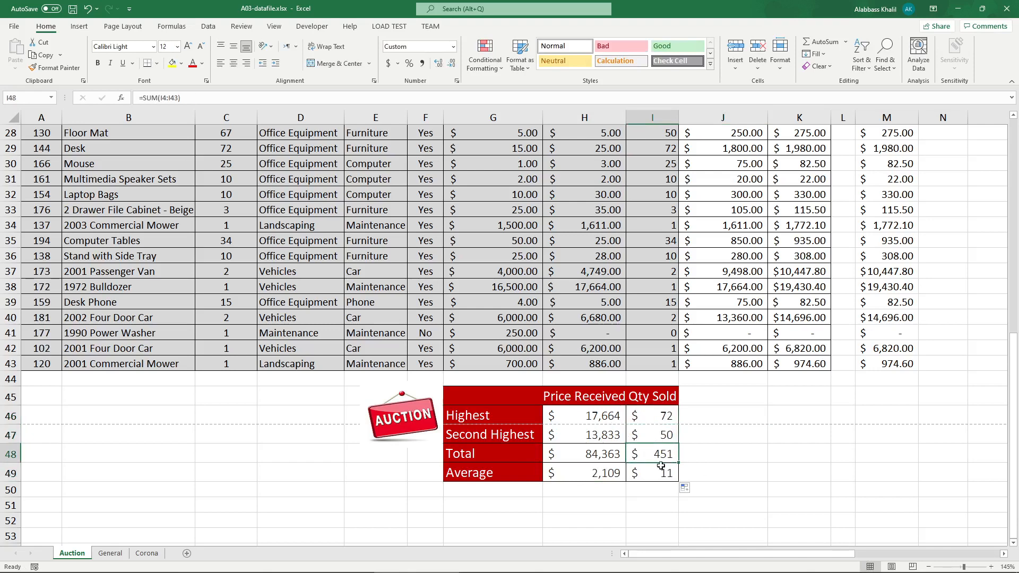
left_click_drag(641, 345, 620, 164)
left_click(659, 241)
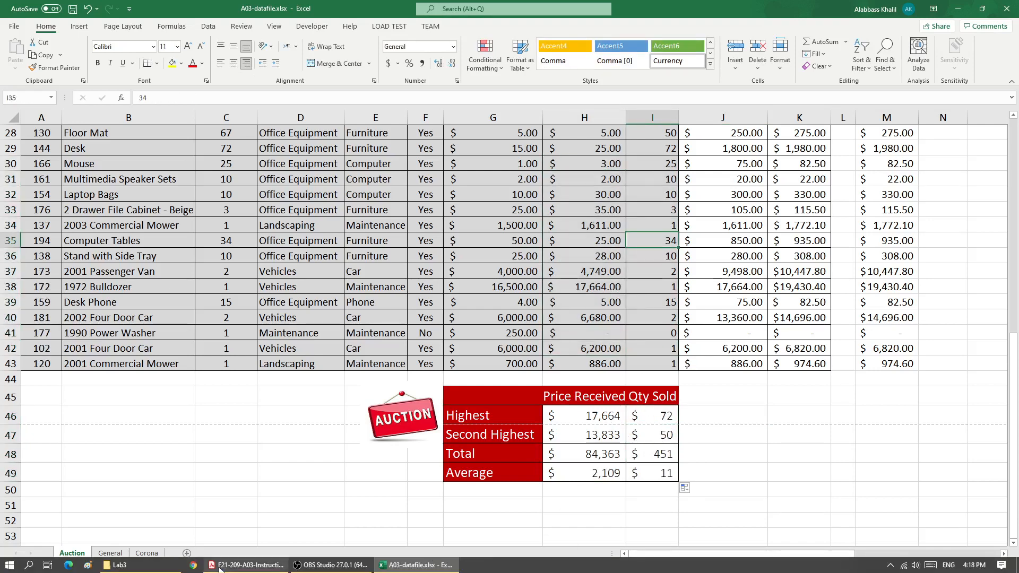
Step: Switch to the Acrobat Reader instructions, underline below task 4, and handwrite "min" beside max and "small" beside large
left_click(221, 566)
left_click_drag(214, 485, 391, 487)
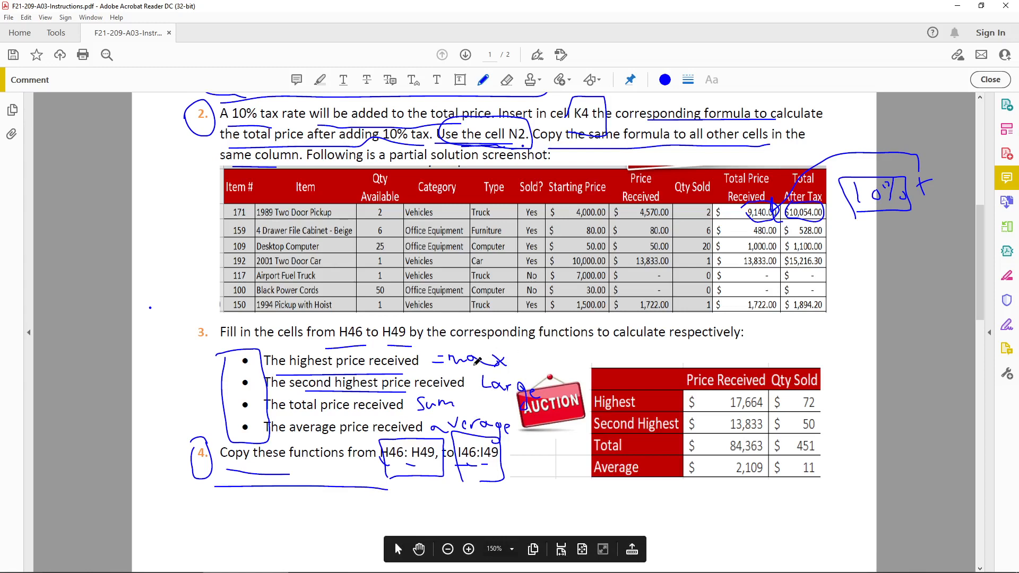
mouse_move(518, 363)
left_mouse_down()
mouse_move(515, 372)
mouse_move(577, 359)
mouse_move(571, 378)
mouse_move(594, 385)
mouse_move(605, 364)
left_mouse_up()
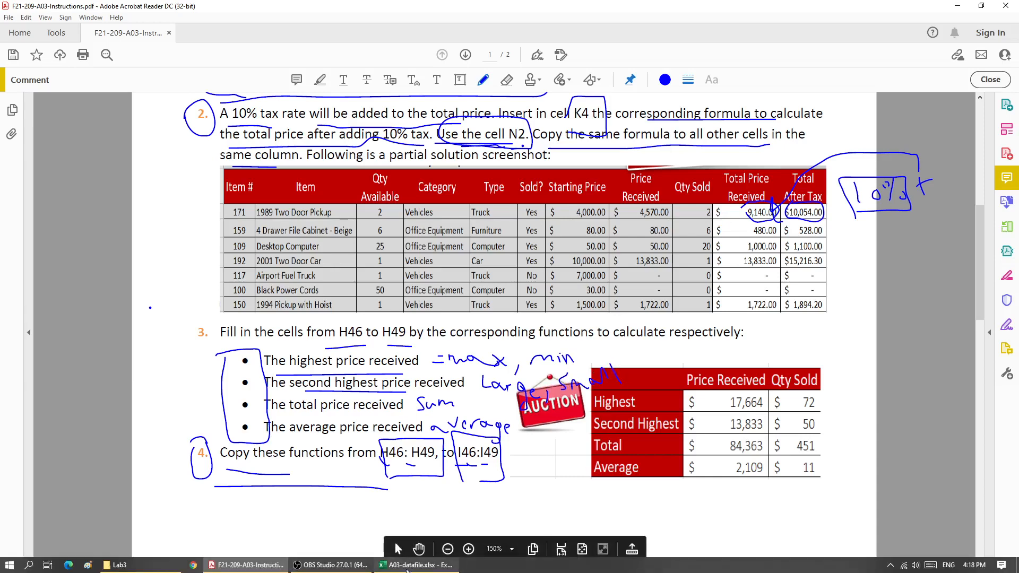
Step: Switch back to the Excel workbook and enter a MIN function over H4:H43 in J46
left_click(416, 564)
left_click(545, 407)
left_click(704, 409)
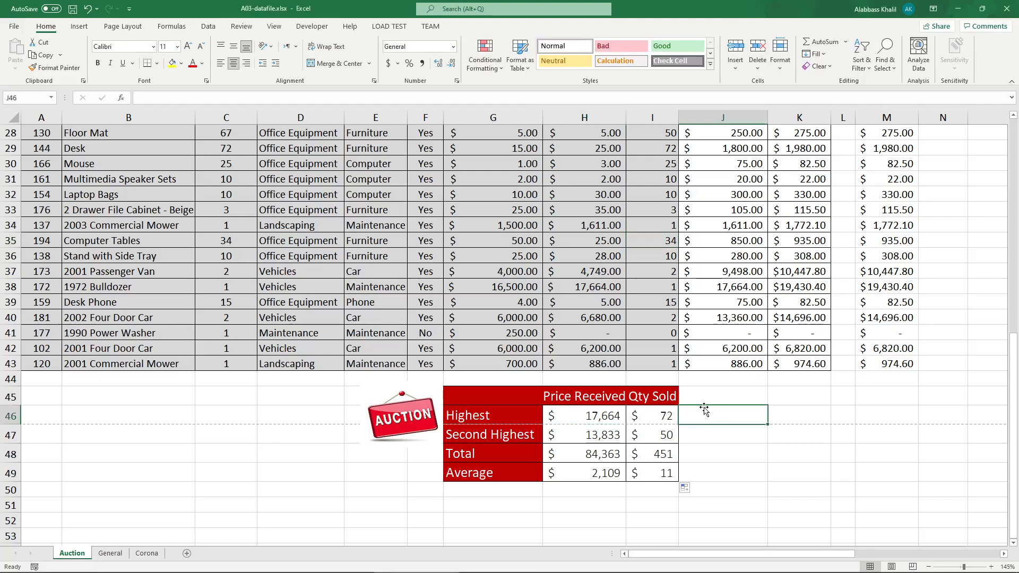
type("=min")
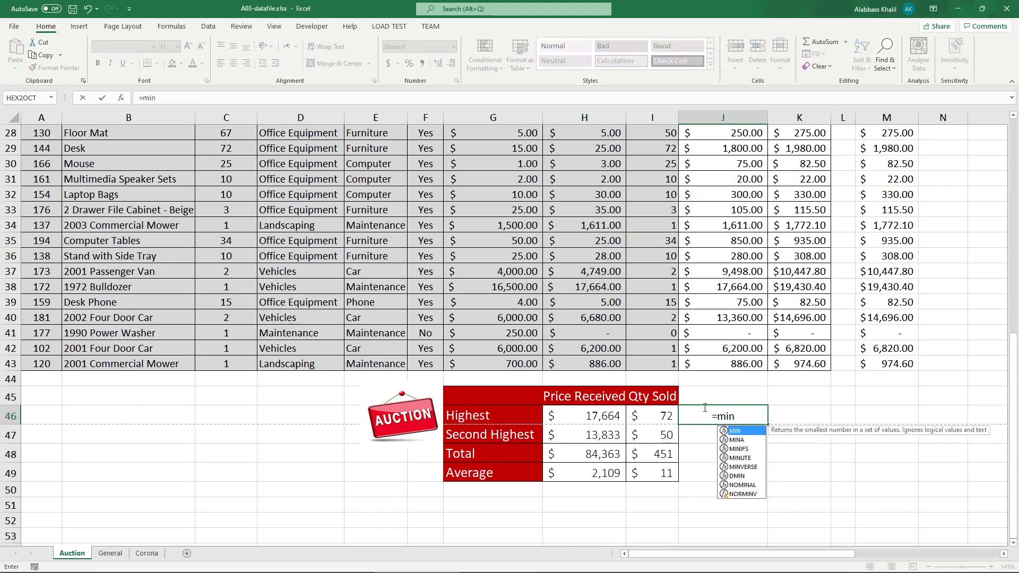
key("Tab")
left_click_drag(564, 367, 588, 195)
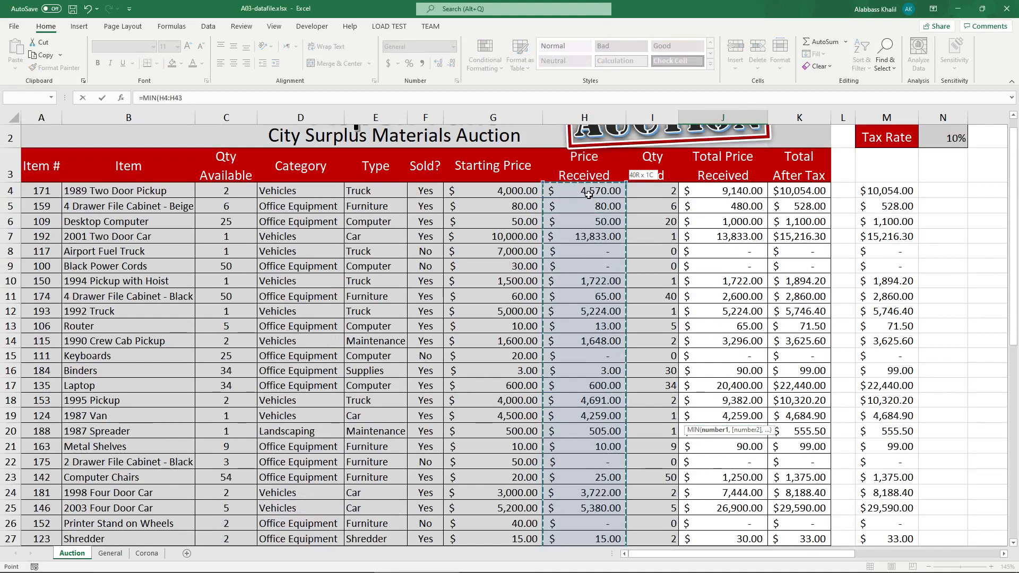
key("Return")
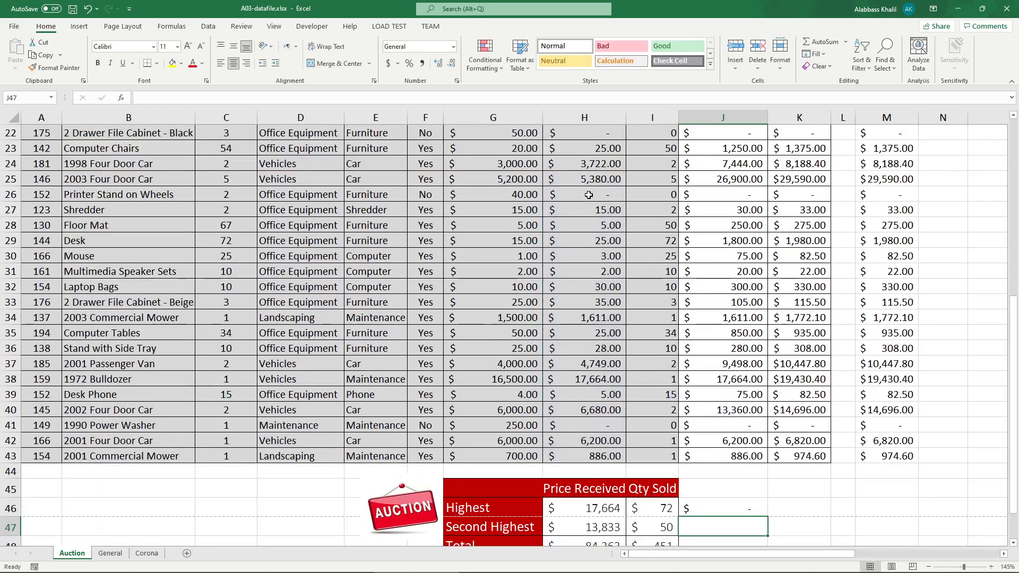
Step: Compare the MIN formula in J46 with the price received in H41 for the unsold 1990 Power Washer
scroll(588, 212, "down", 2)
left_click(764, 414)
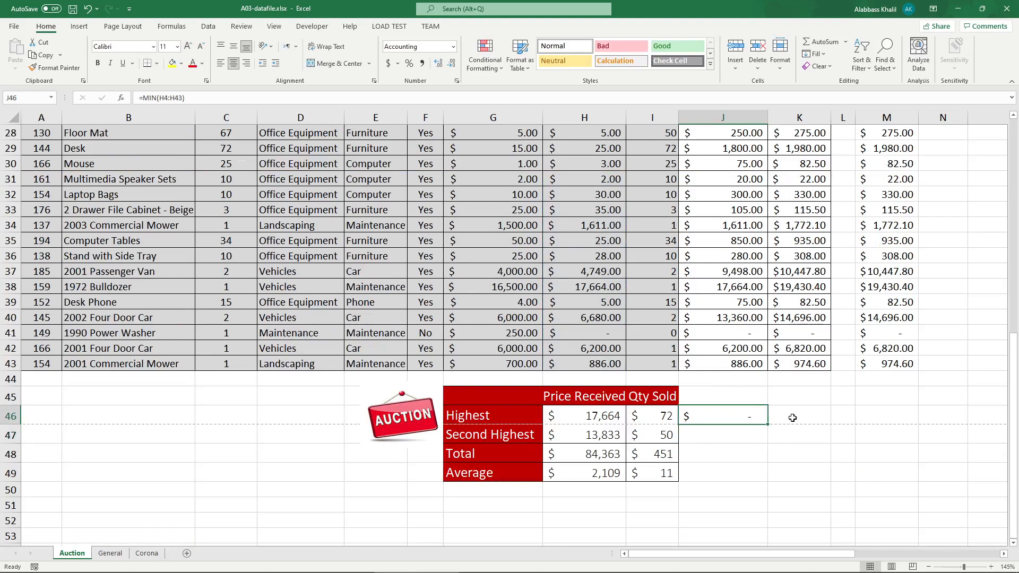
left_click(588, 334)
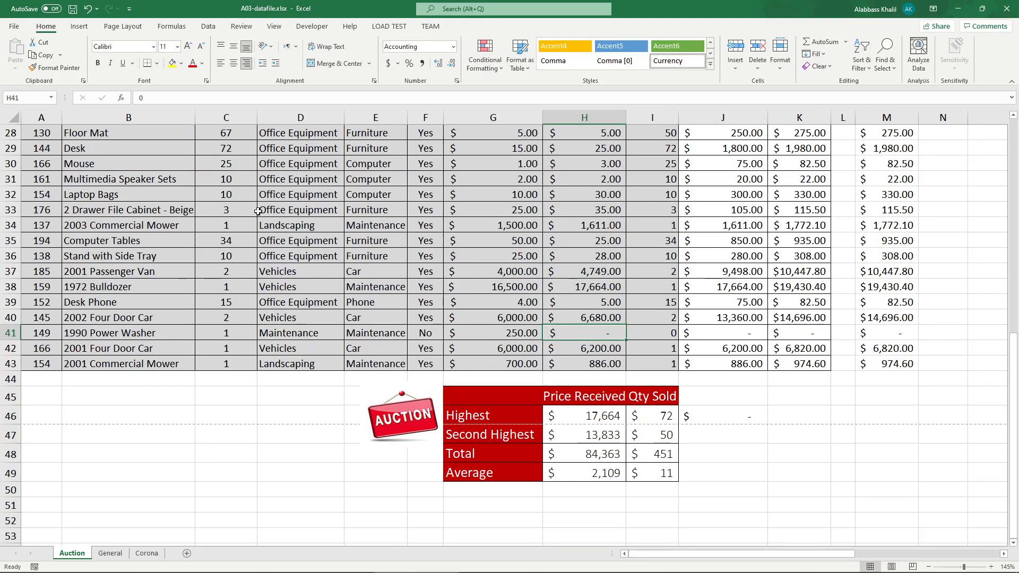
left_click(154, 95)
key("Escape")
Step: Enter a SMALL function in J47 for the second-lowest starting price in G4:G43, with k set to 2, and recheck the formula
left_click(743, 438)
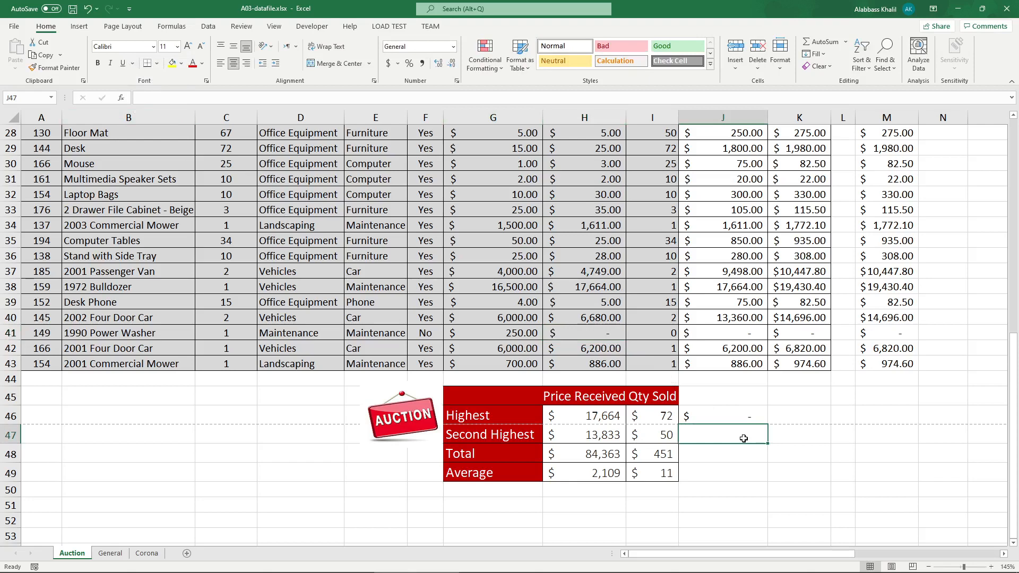
type("=lar")
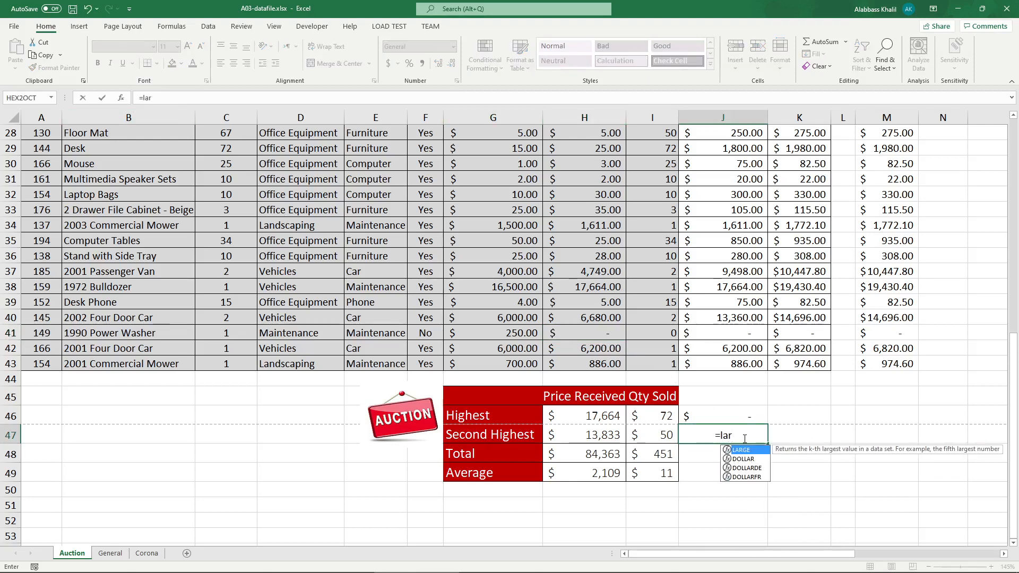
key("BackSpace")
key("BackSpace")
key("BackSpace")
type("sma")
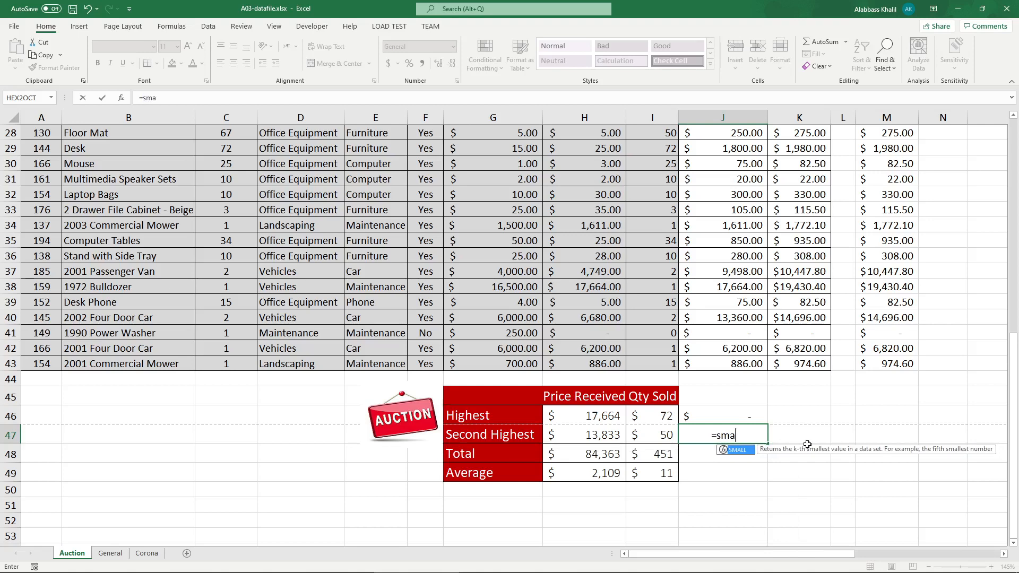
key("Tab")
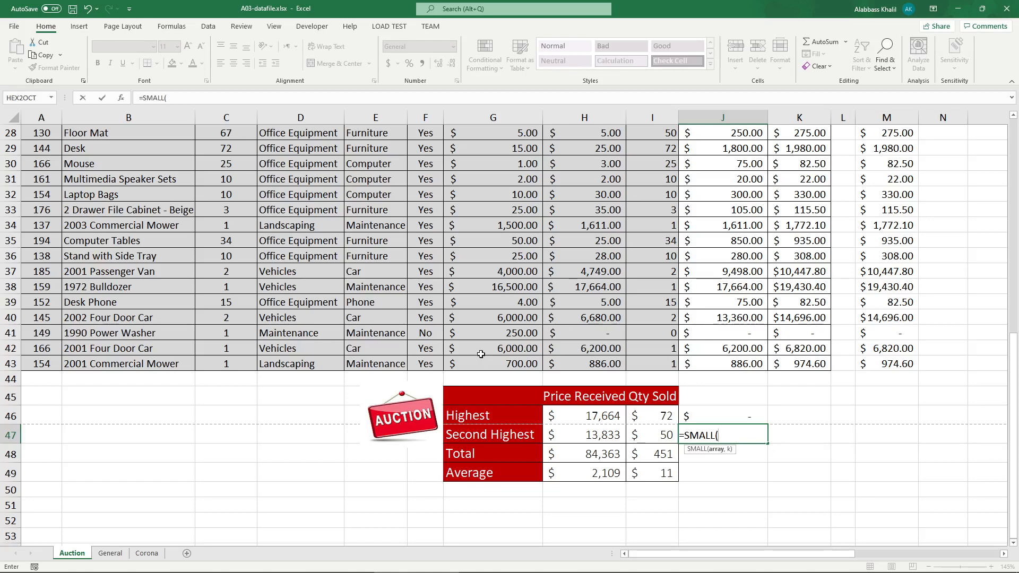
left_click_drag(483, 369, 518, 167)
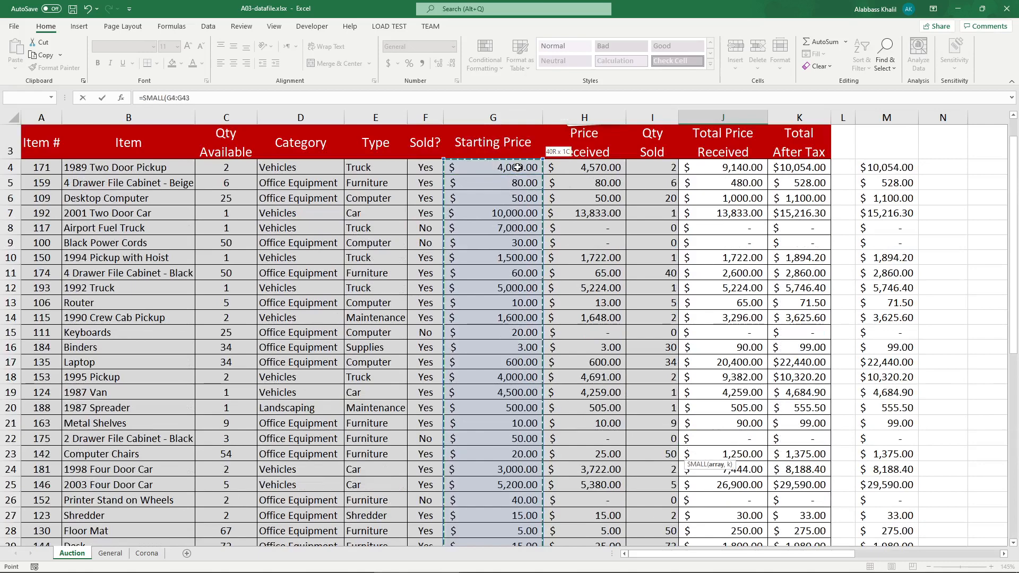
type(",2")
key("Return")
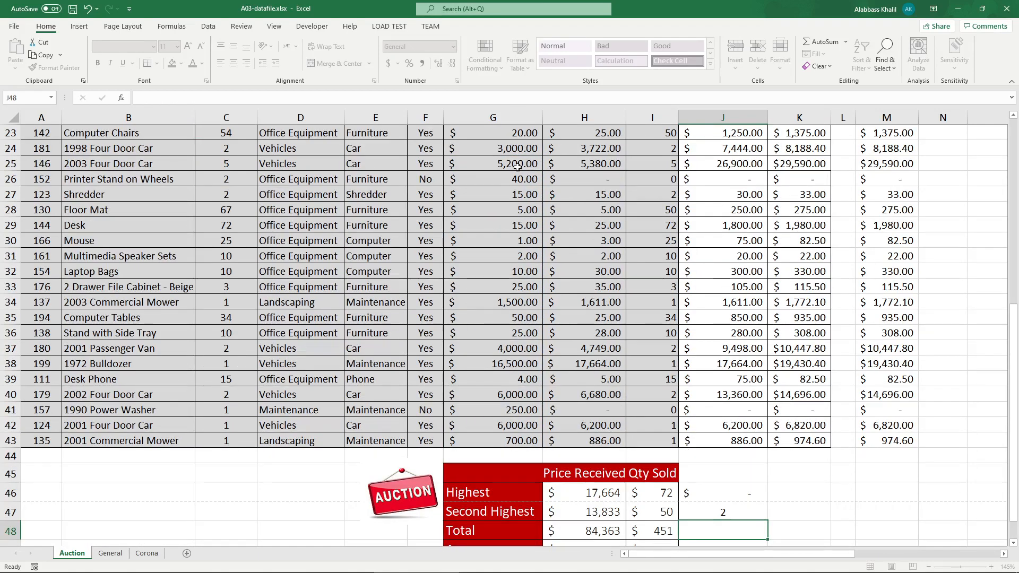
left_click(762, 376)
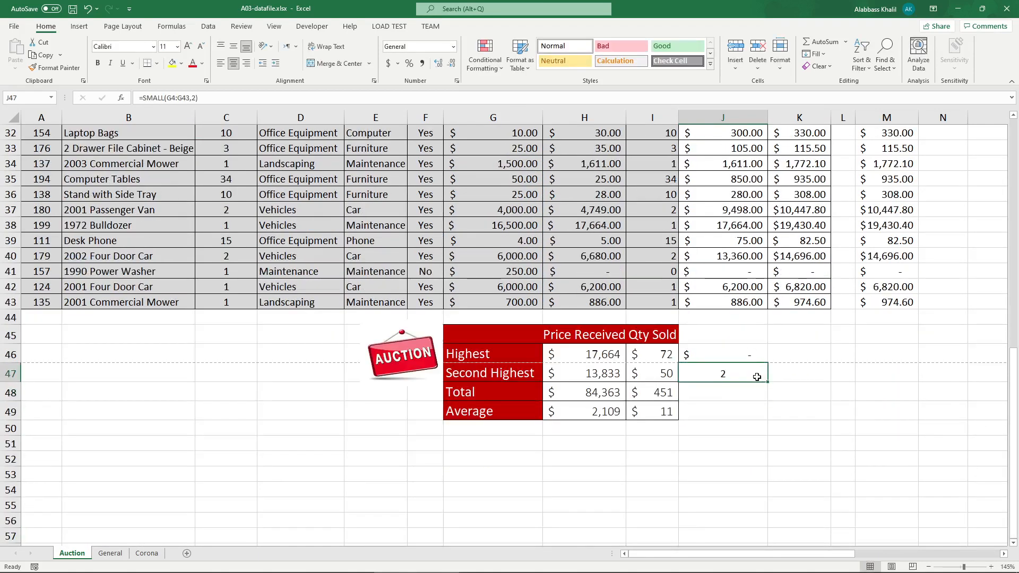
double_click(757, 376)
key("Return")
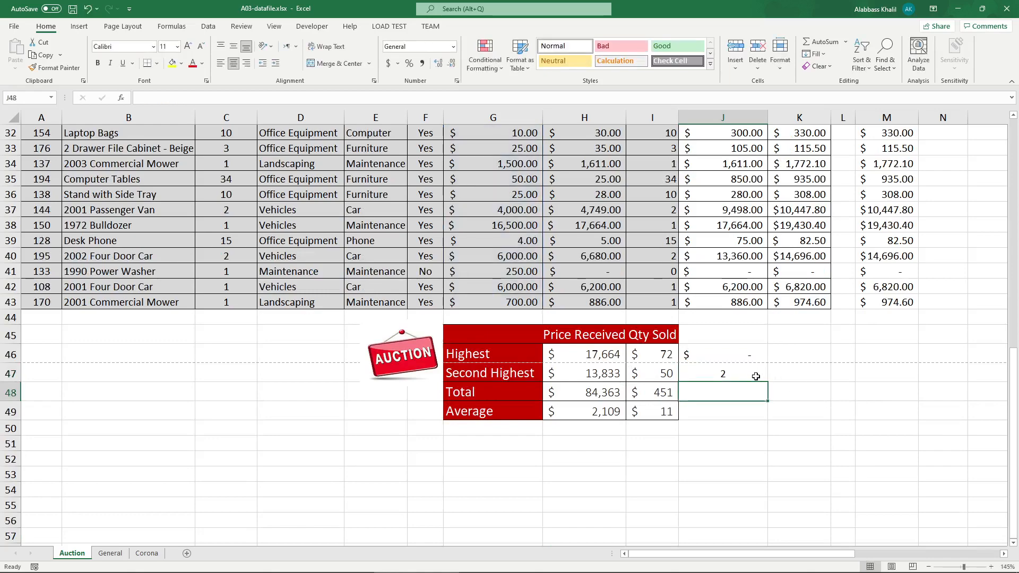
Step: Look through the Starting Price column for the second-lowest value and fill G31, the Multimedia Speaker Sets price, with yellow
scroll(655, 301, "up", 8)
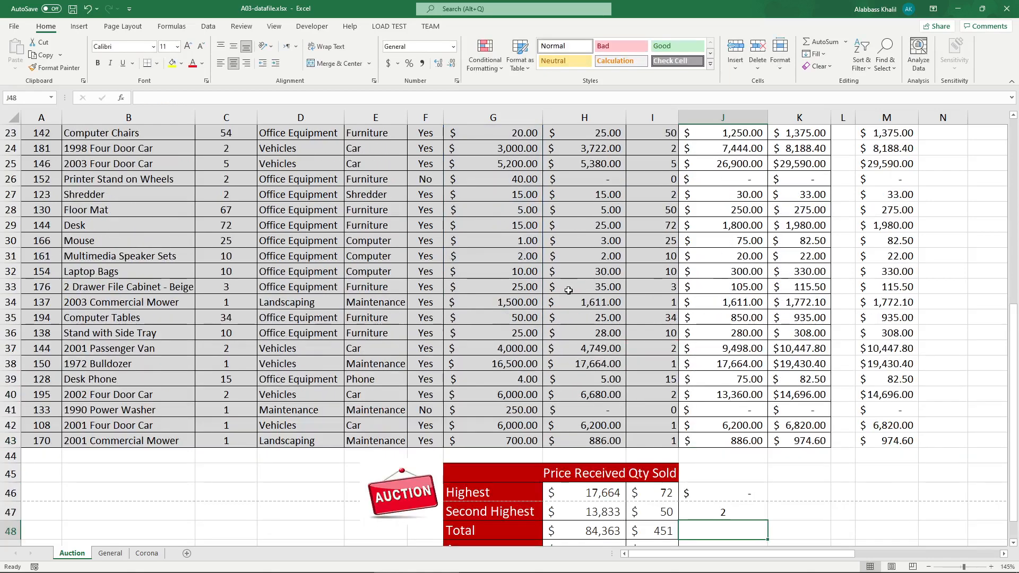
scroll(560, 287, "up", 2)
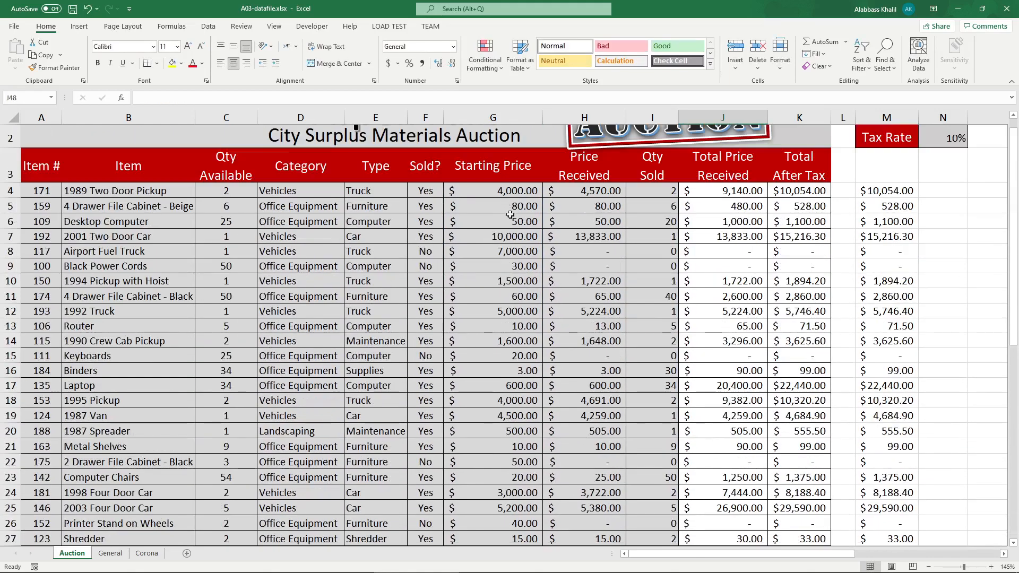
scroll(510, 214, "down", 1)
left_click(525, 298)
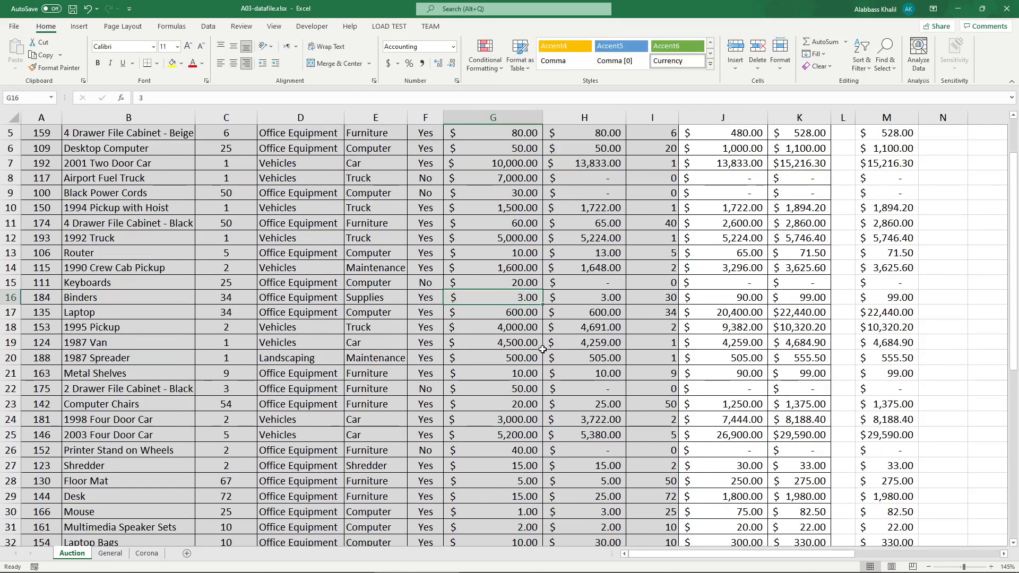
scroll(544, 362, "down", 1)
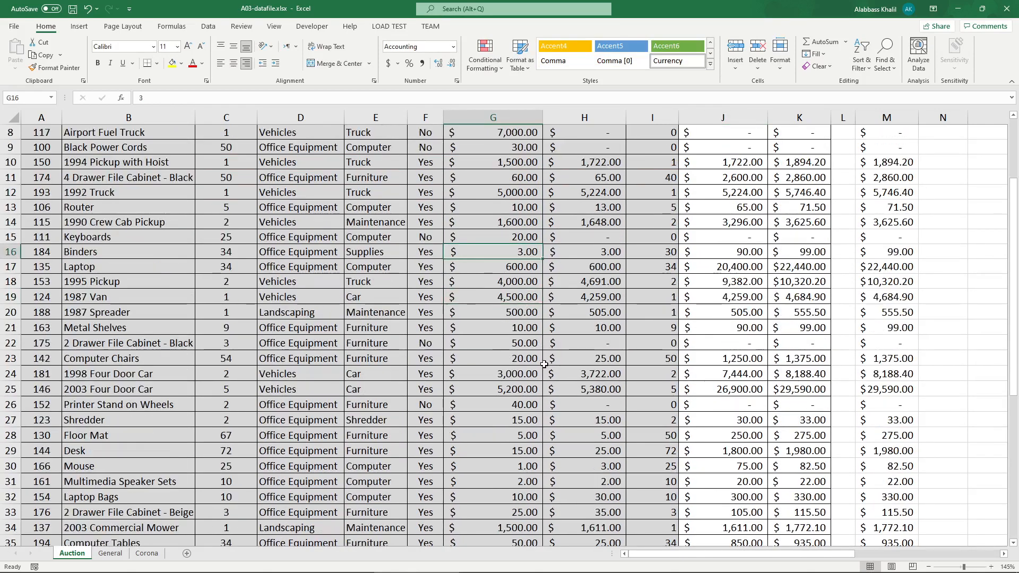
left_click(524, 481)
left_click(173, 63)
Step: Return to the statistics table and review the SMALL check in J47 and the MIN check in J46
scroll(573, 268, "down", 1)
left_click(610, 359)
scroll(629, 360, "down", 4)
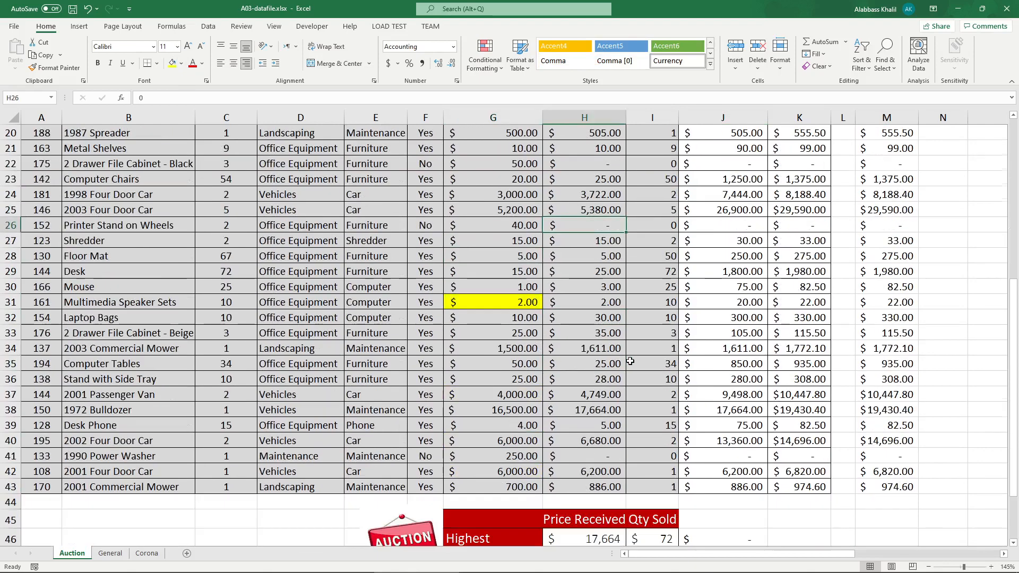
scroll(658, 343, "down", 2)
left_click(721, 419)
left_click(735, 402)
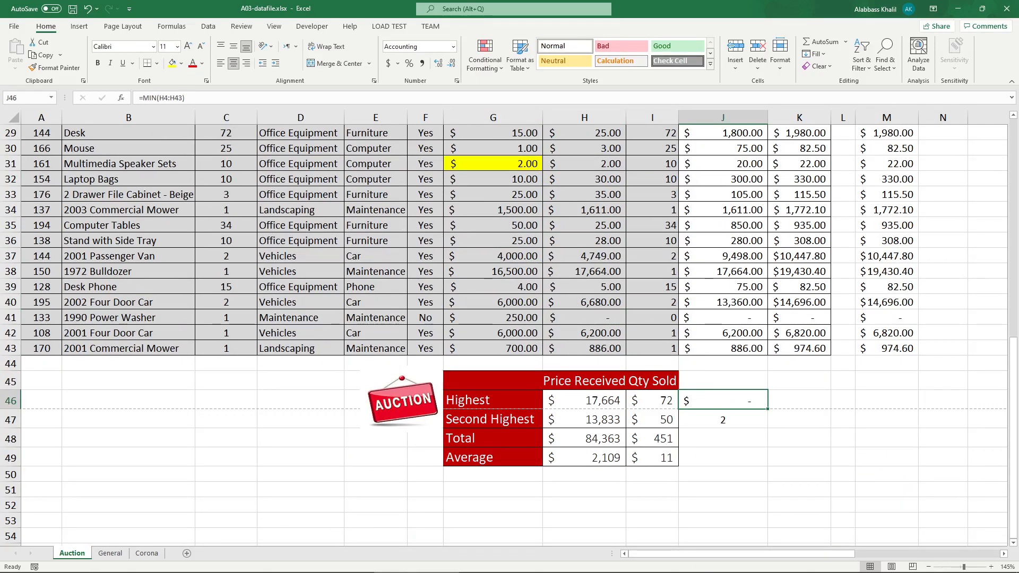
Step: Switch to the Acrobat Reader instructions and underline "datafile" and the stored table description in the Exercise Two: General introduction
left_click(276, 565)
scroll(227, 444, "down", 2)
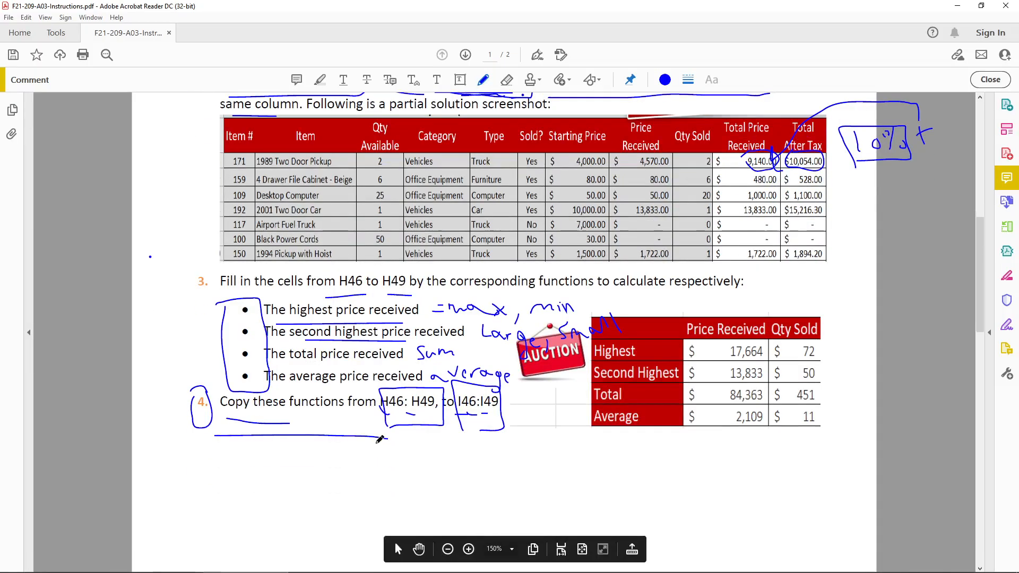
scroll(227, 444, "down", 5)
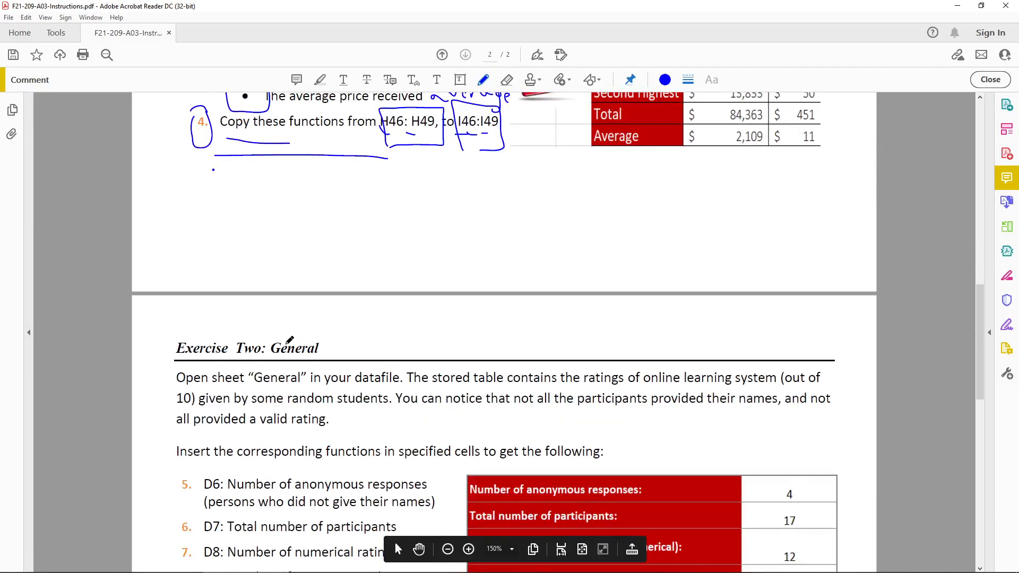
scroll(290, 340, "down", 1)
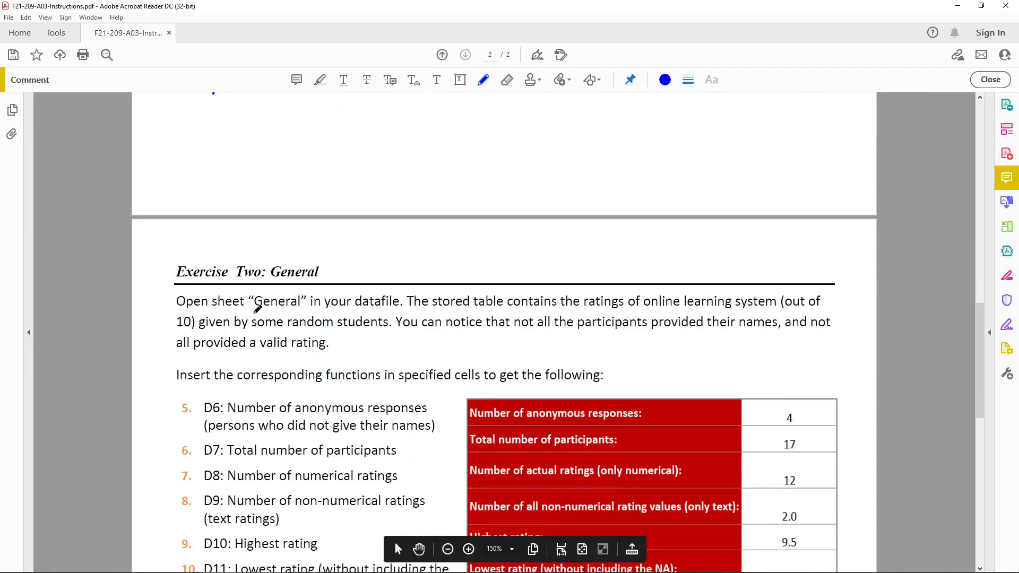
left_click_drag(344, 313, 743, 313)
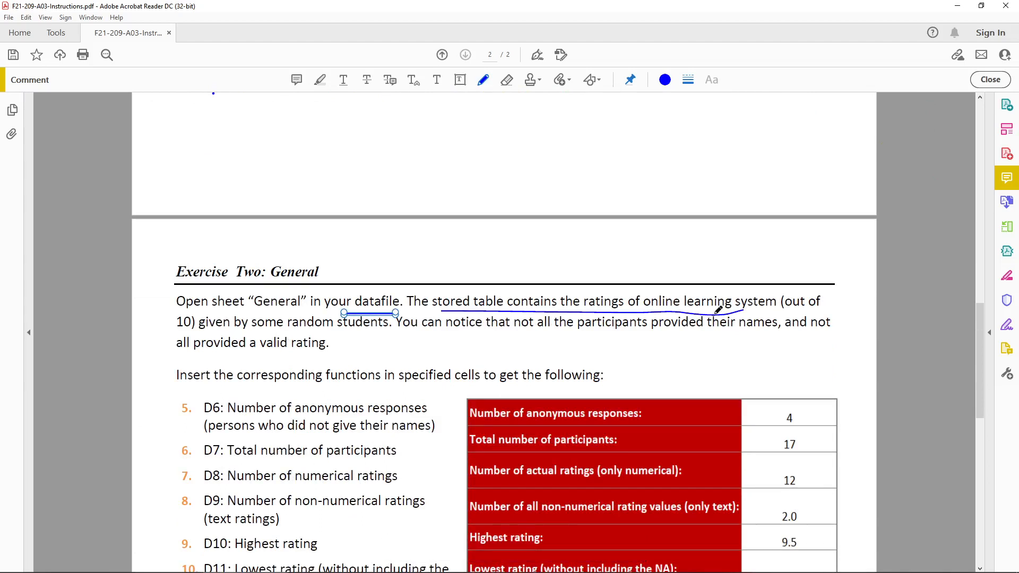
Step: Circle D6 in task 5 of Exercise Two and underline "Number of anonymous responses"
scroll(194, 371, "down", 4)
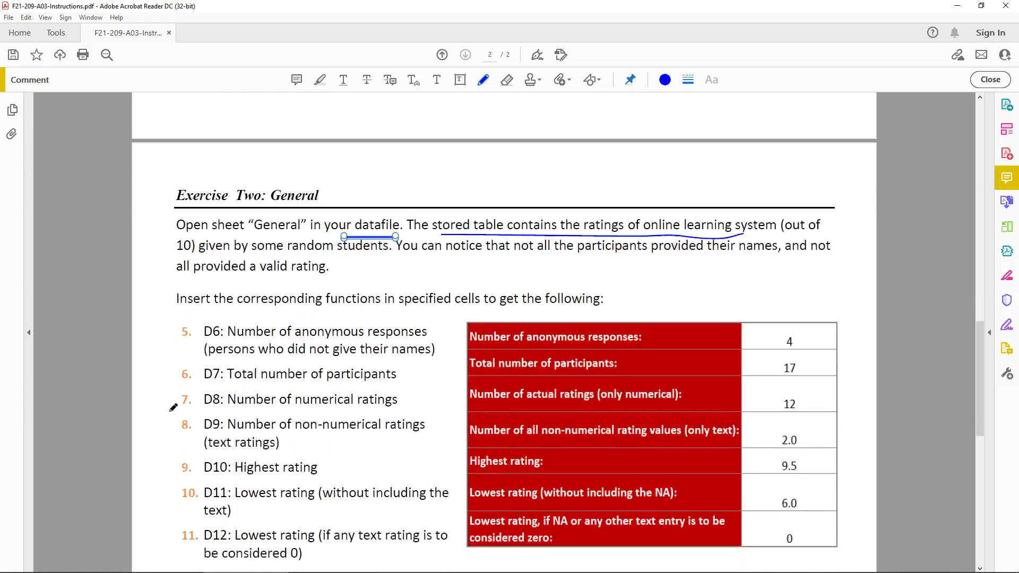
mouse_move(194, 289)
left_mouse_down()
mouse_move(236, 318)
mouse_move(184, 304)
left_mouse_up()
left_click_drag(263, 314, 436, 316)
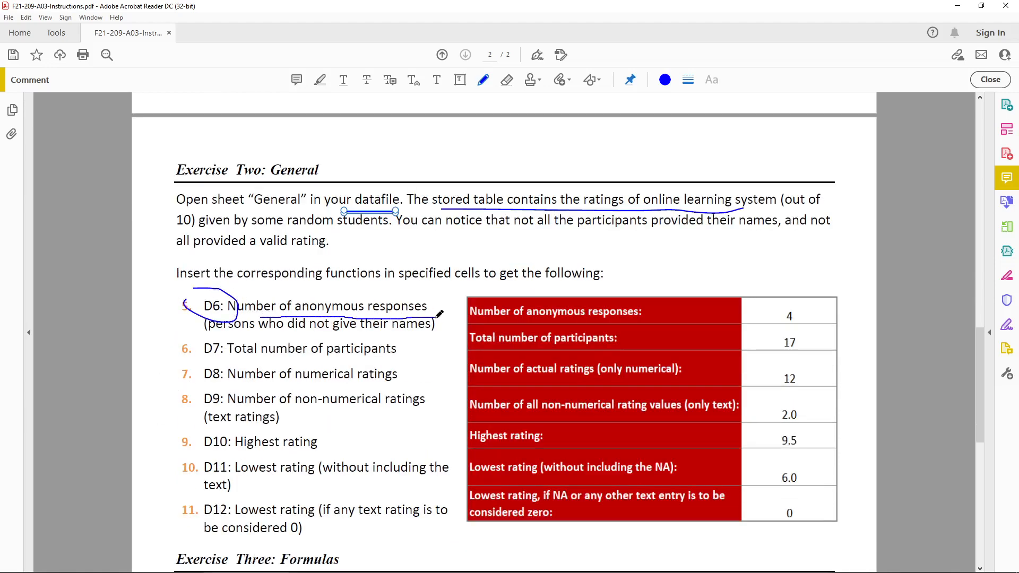
Step: Underline "(persons who did not give their names)" in task 5, and open the General sheet of A03-datafile in Excel
left_click_drag(205, 339, 434, 328)
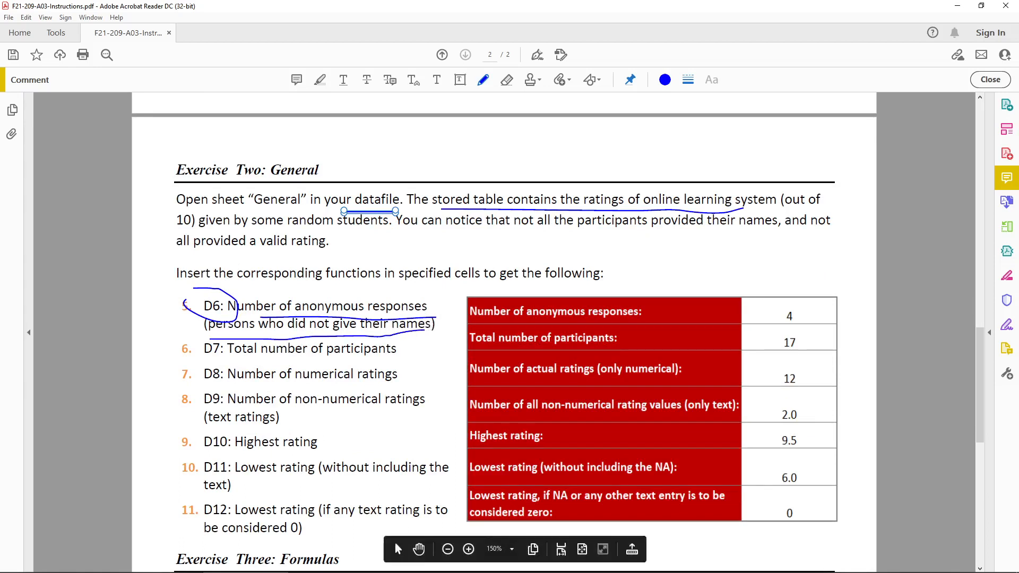
left_click(417, 565)
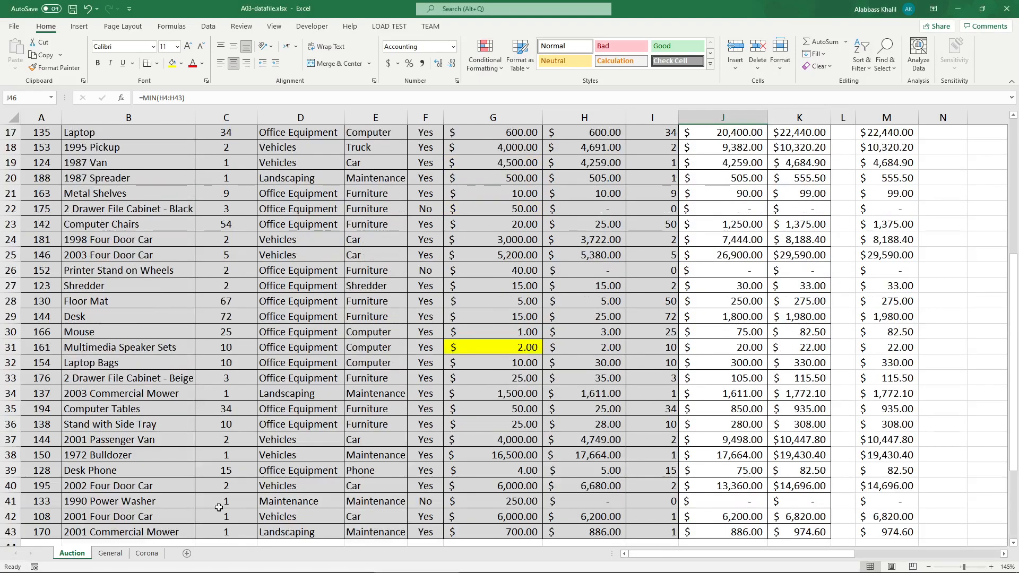
left_click(110, 554)
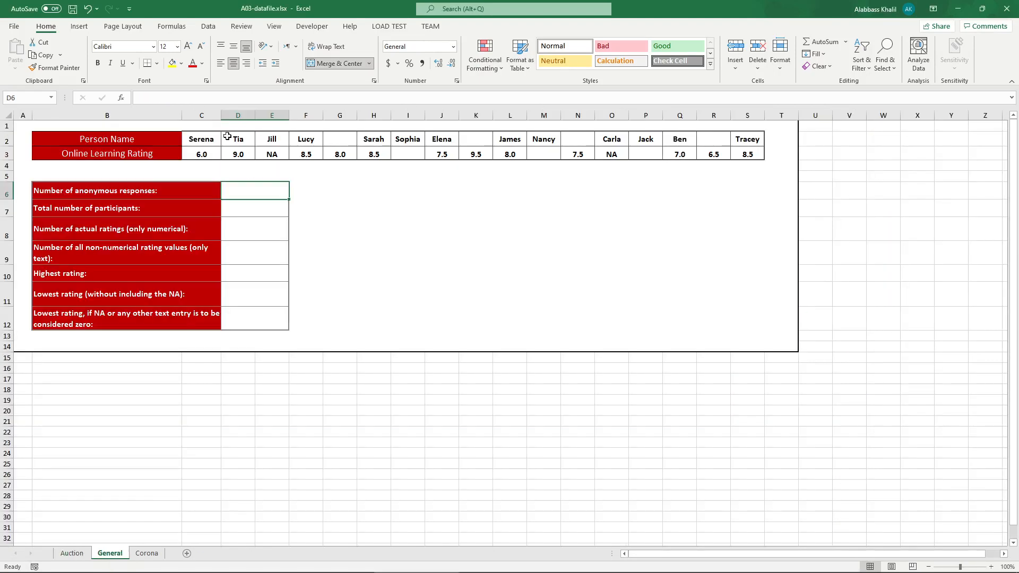
scroll(228, 136, "up", 2)
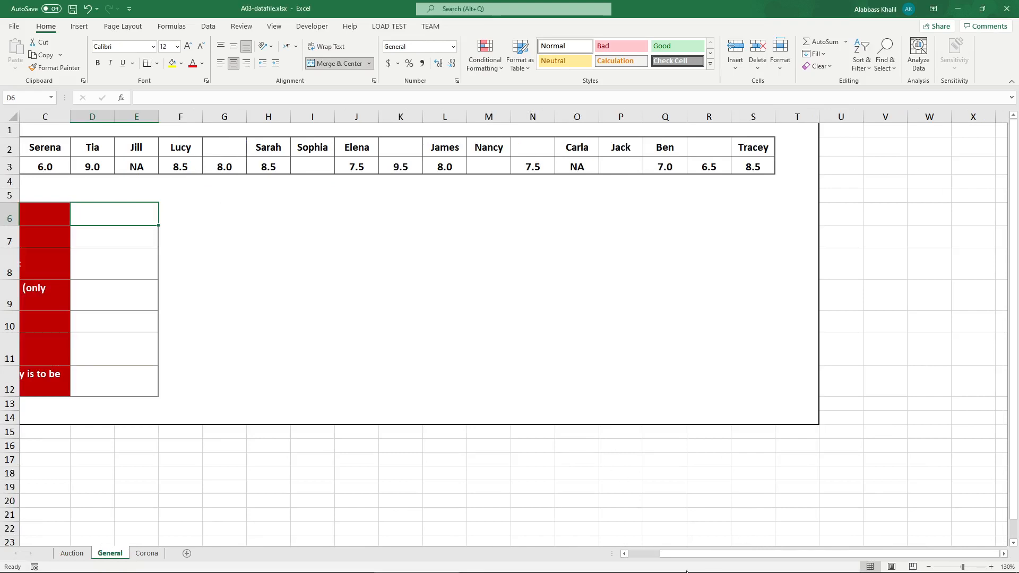
scroll(645, 530, "left", 3)
Step: Examine the Person Name row for blank name cells, checking G2, K2, N2 and R2 and the rating given under G2
left_click(447, 143)
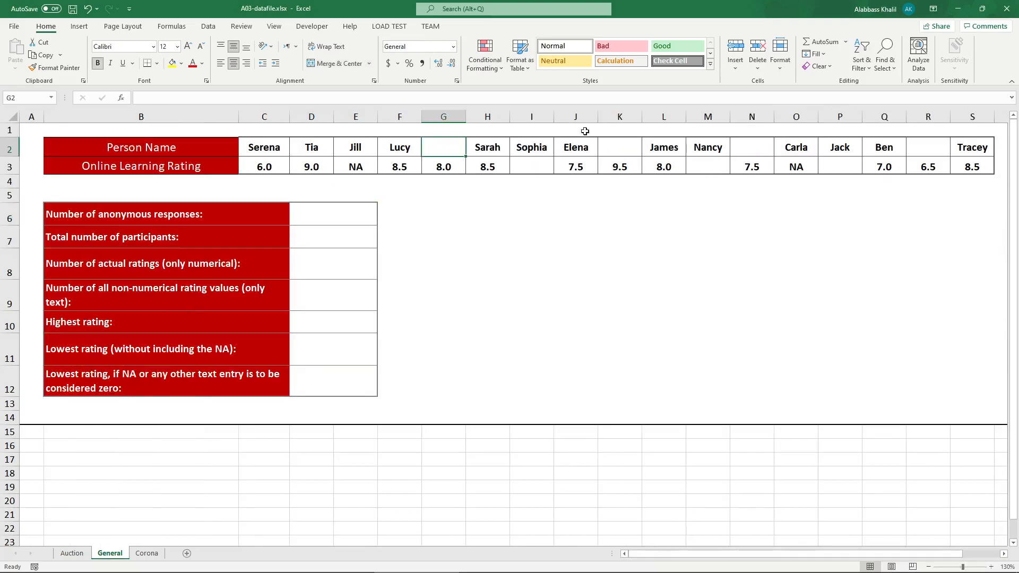
left_click(616, 143)
left_click(754, 144)
left_click(908, 143)
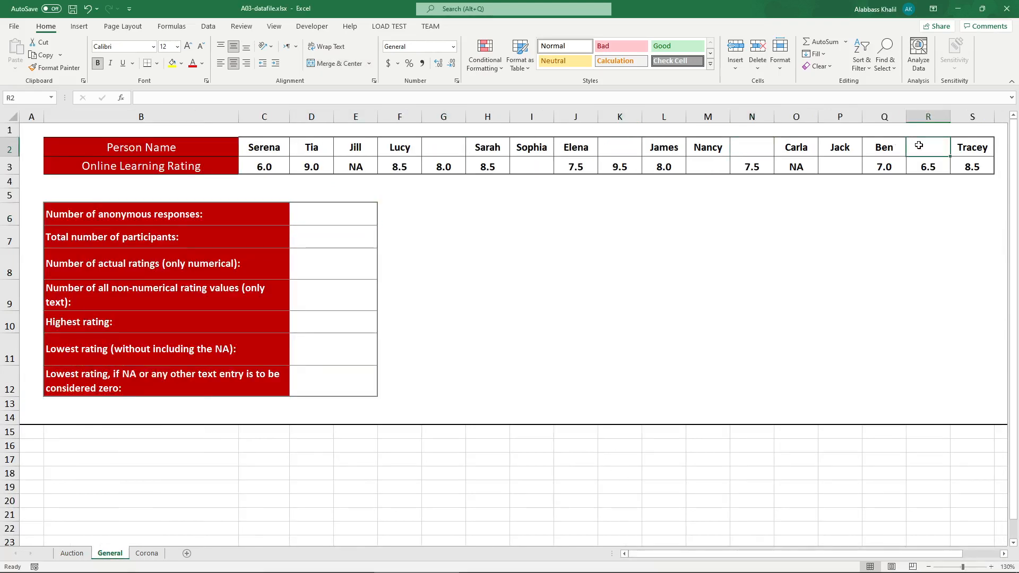
left_click_drag(452, 152, 459, 158)
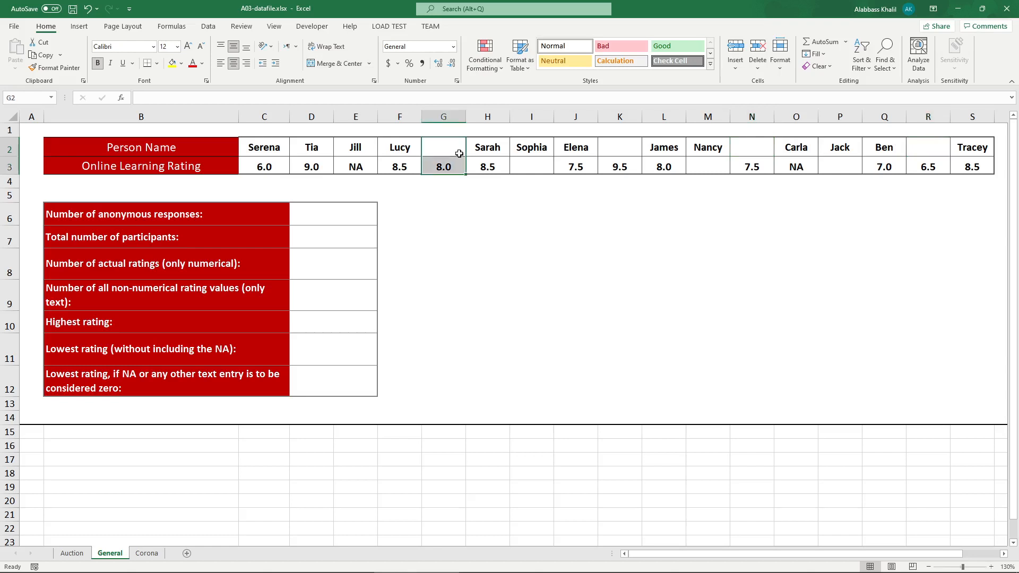
left_click(459, 153)
left_click(512, 151)
left_click(602, 145)
left_click(694, 145)
Step: Begin a formula in D6 with "= coun" and compare the descriptions of COUNT, COUNTA, COUNTBLANK, COUNTIF and COUNTIFS
left_click(339, 220)
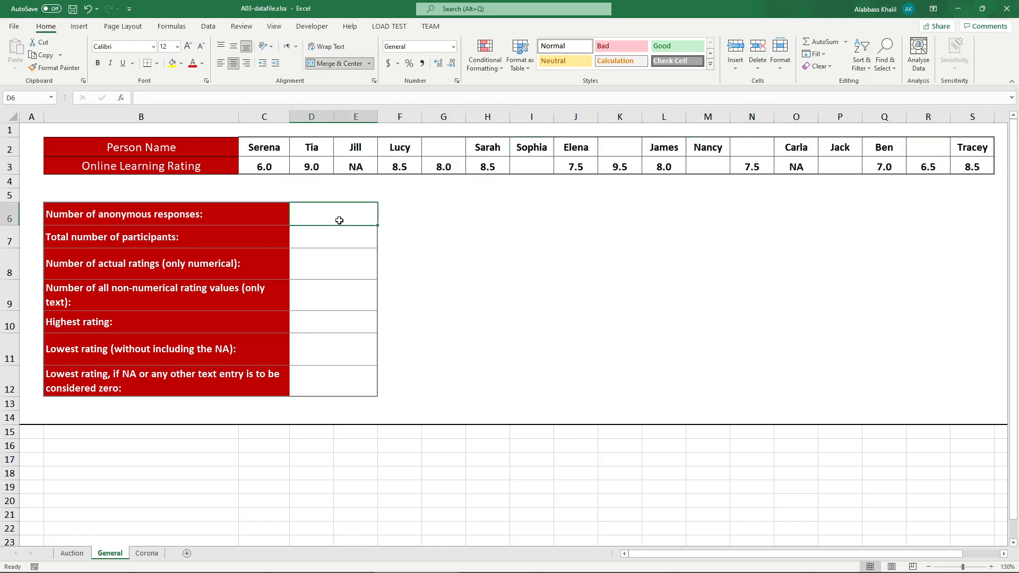
type("=")
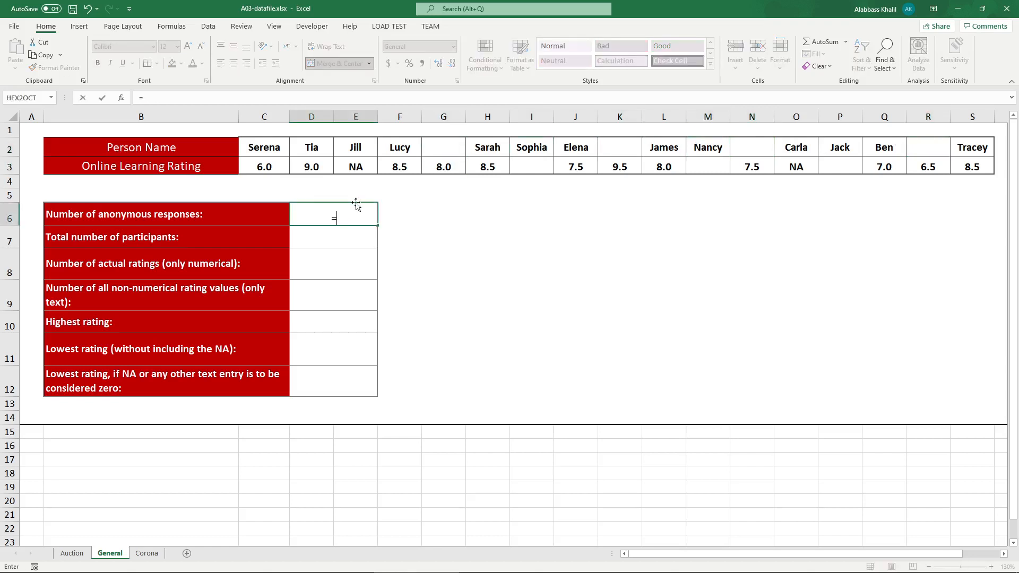
type(" coun")
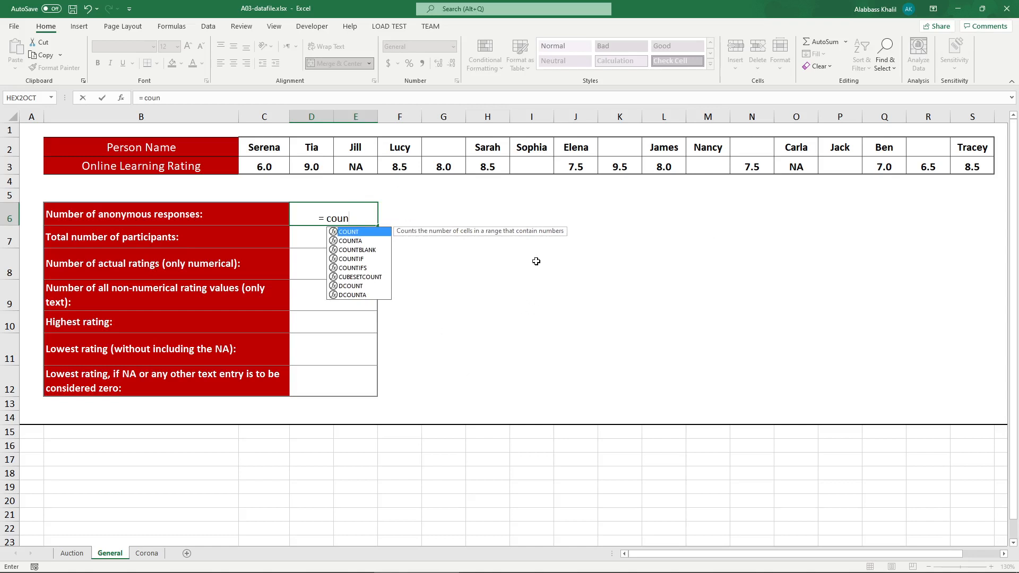
key("Down")
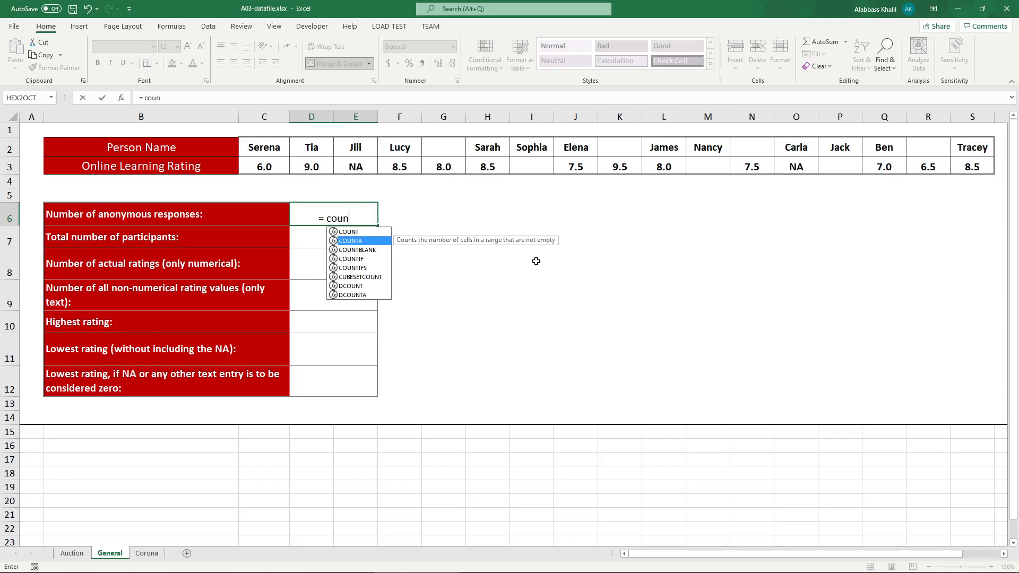
key("Down")
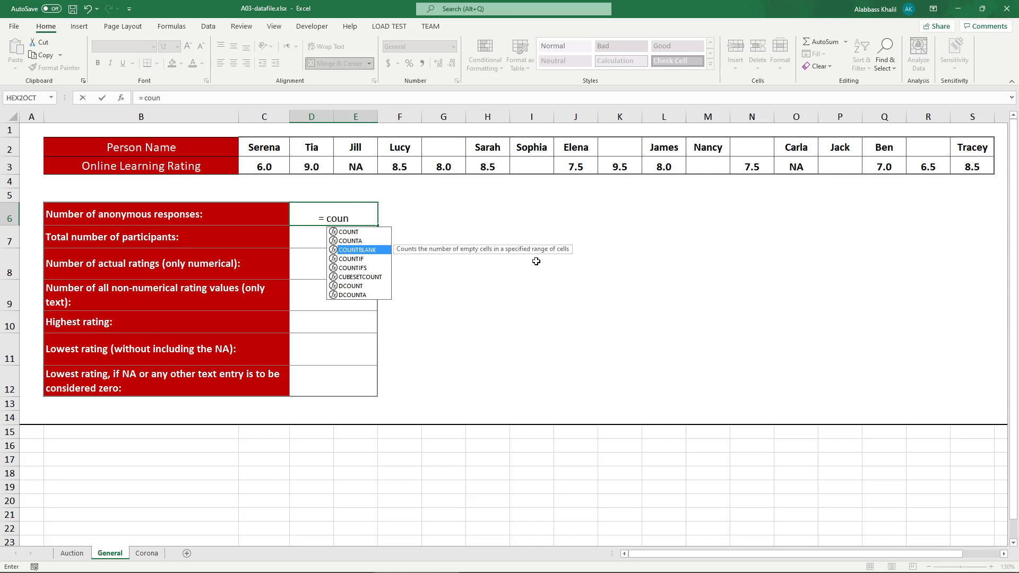
key("Down")
key("Down")
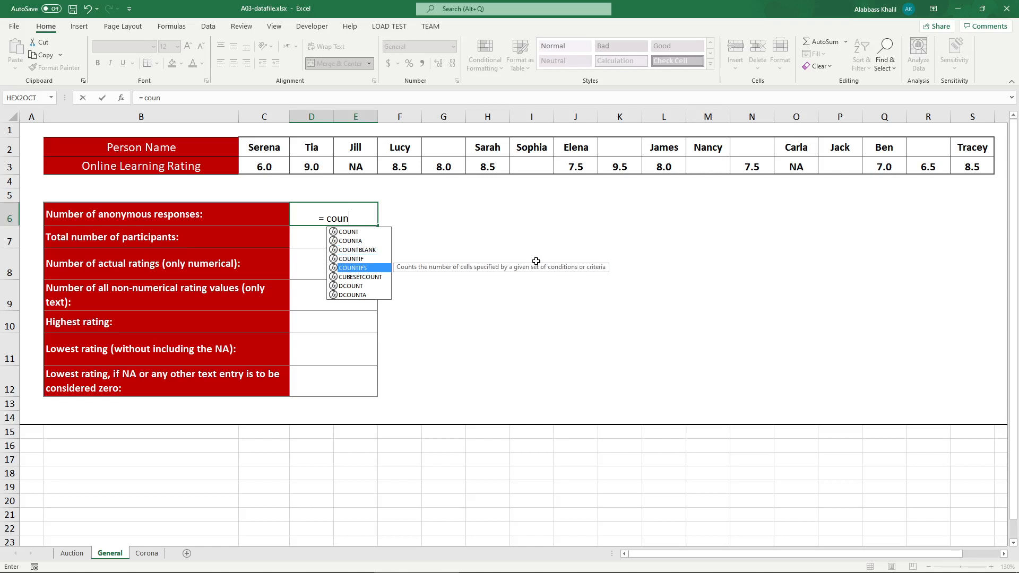
key("Up")
key("Up")
key("Up")
key("Up")
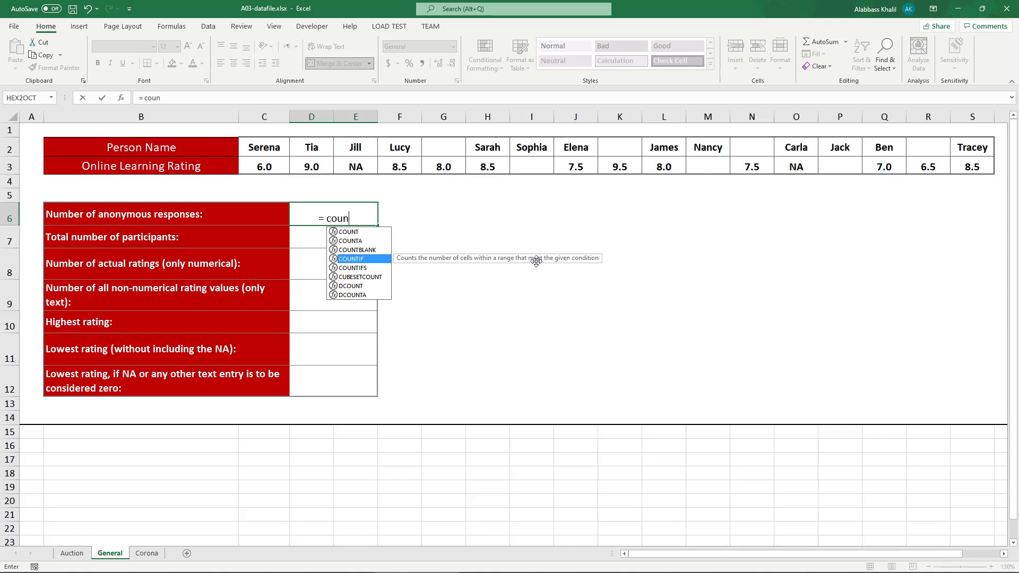
key("Down")
key("Down")
key("Up")
key("Up")
key("Down")
key("Down")
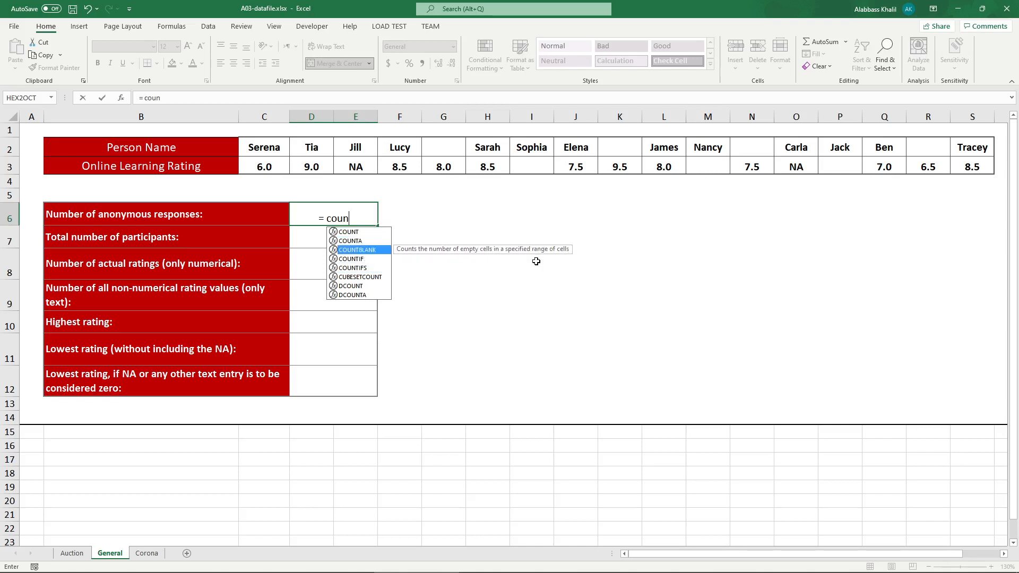
key("Up")
key("Up")
key("Down")
key("Down")
key("Up")
key("Up")
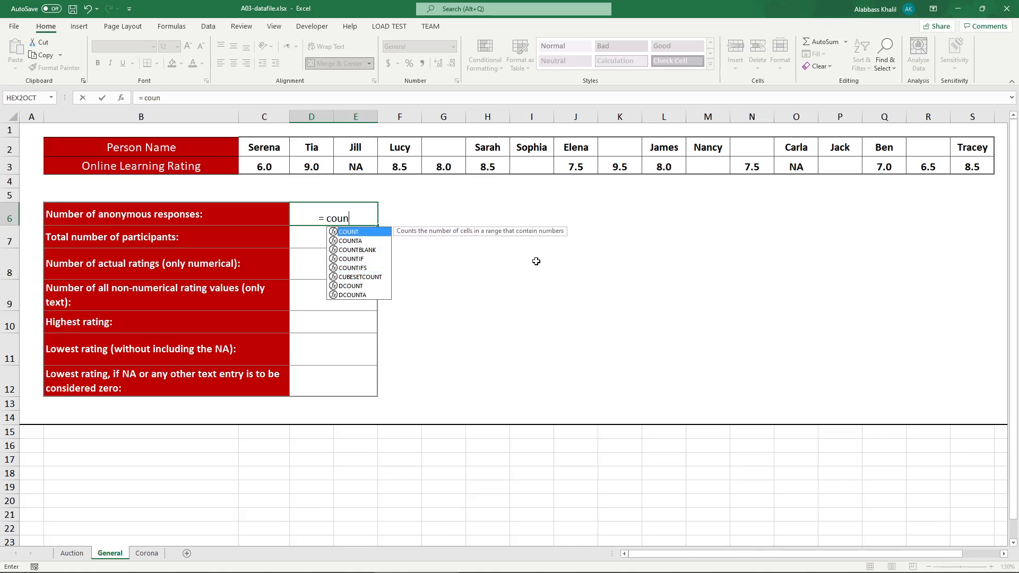
Step: Complete the anonymous responses formula in D6 as = COUNTBLANK(C2:S2)
key("Down")
key("Down")
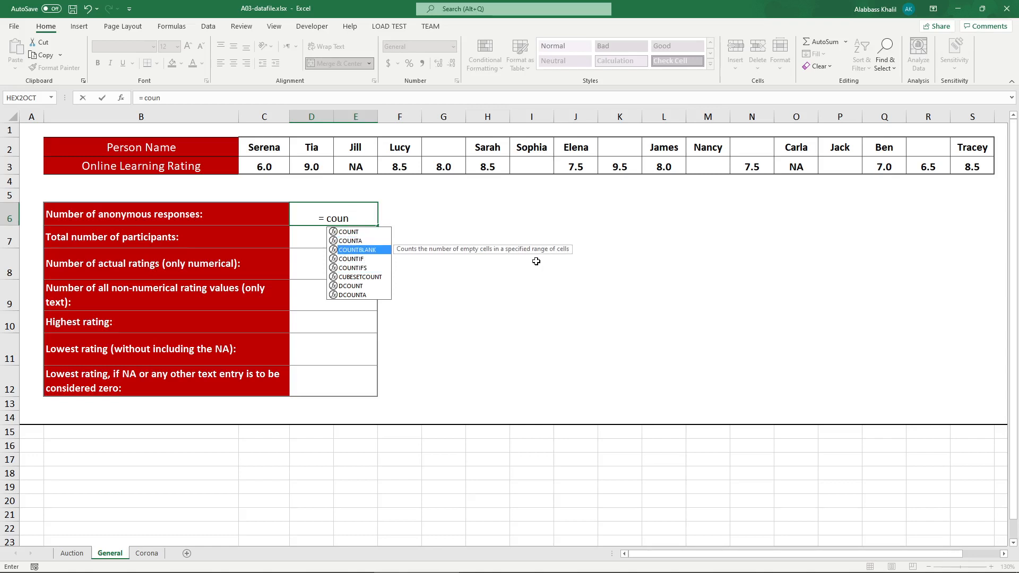
key("Tab")
left_click_drag(287, 151, 952, 142)
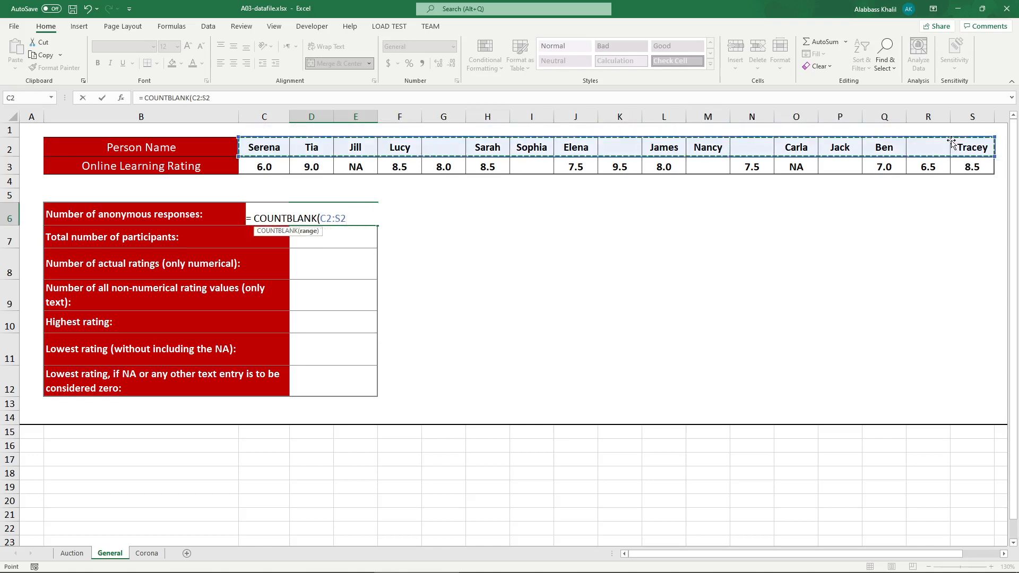
type(")")
key("Return")
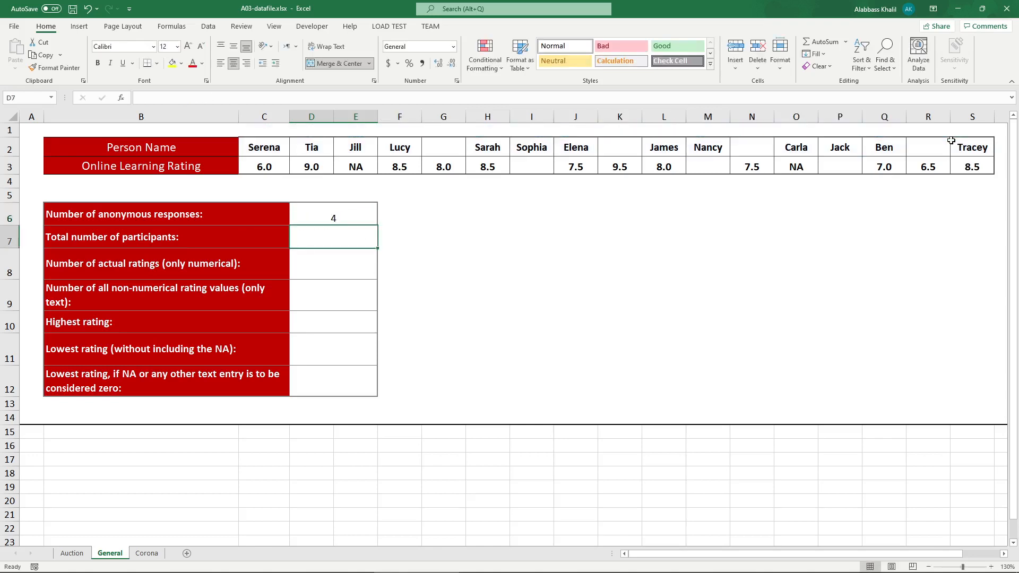
Step: Switch to the Acrobat Reader instructions, circle the expected number of anonymous responses, and mark the area below the Auction results table
left_click(274, 565)
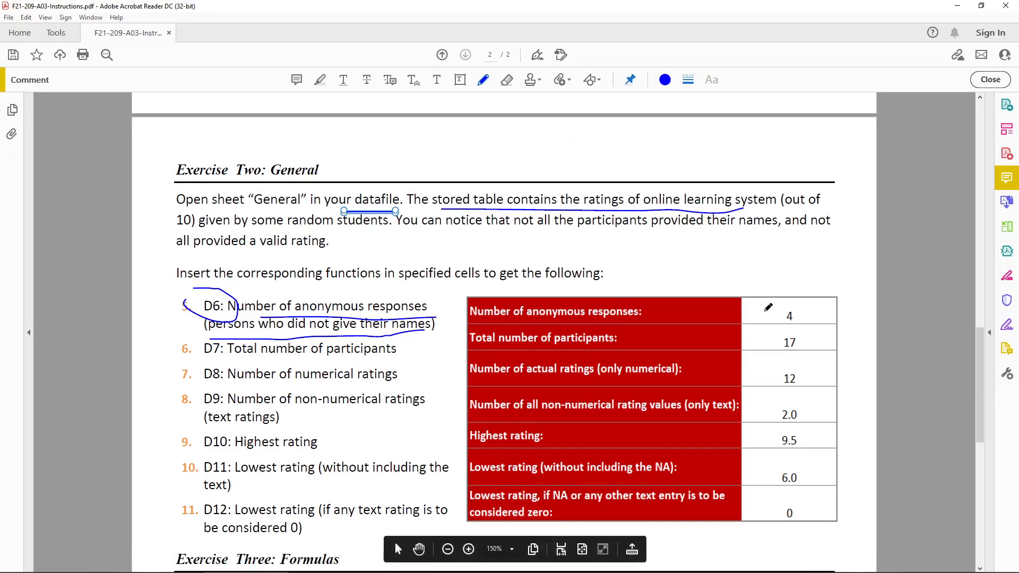
left_click_drag(778, 304, 786, 300)
scroll(790, 281, "up", 3)
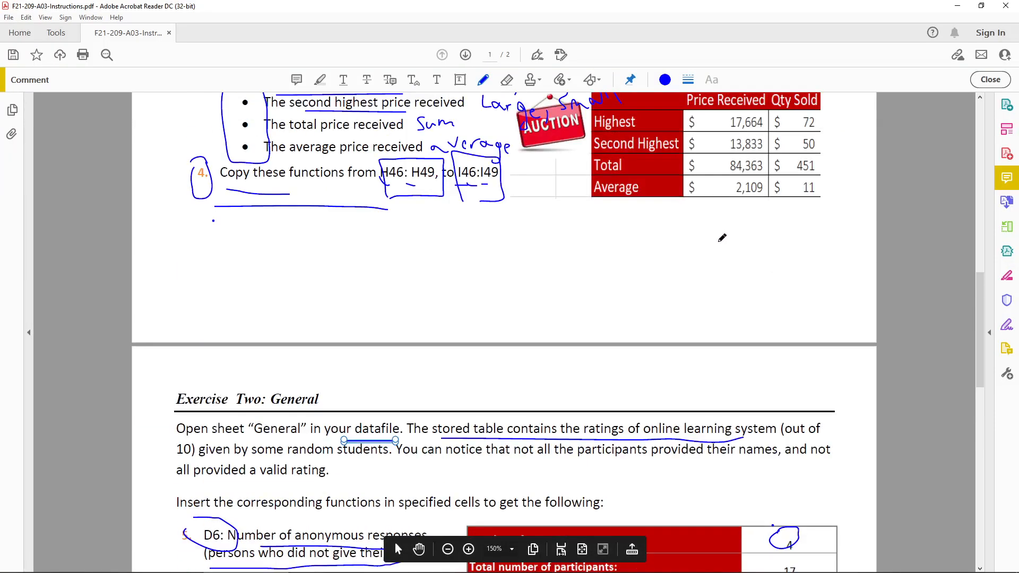
mouse_move(681, 196)
left_mouse_down()
mouse_move(778, 223)
mouse_move(764, 223)
left_mouse_up()
scroll(748, 221, "down", 5)
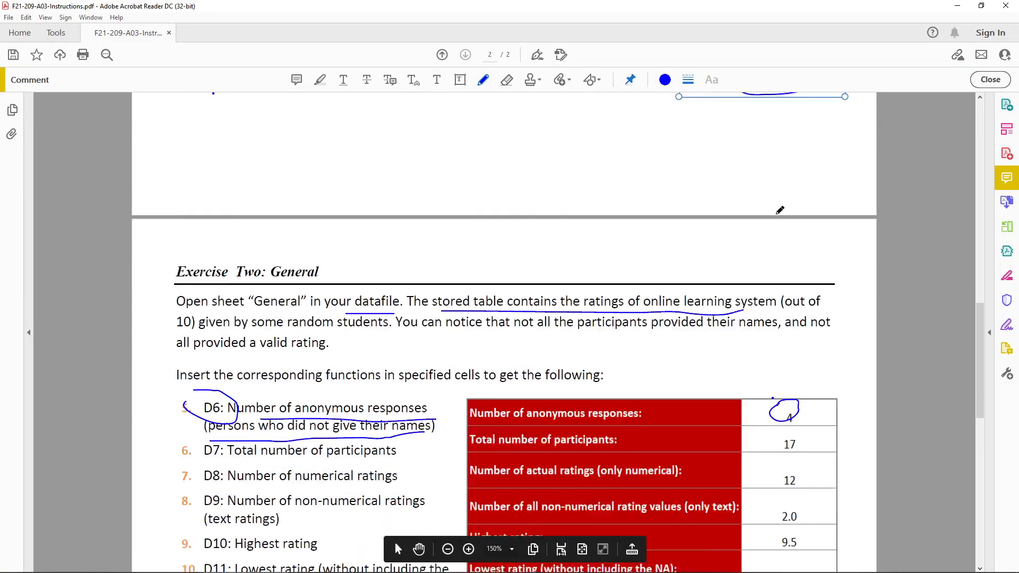
Step: Return to Excel, locate D7 for the total number of participants, and recheck the Exercise Two instructions in Acrobat Reader
left_click(417, 566)
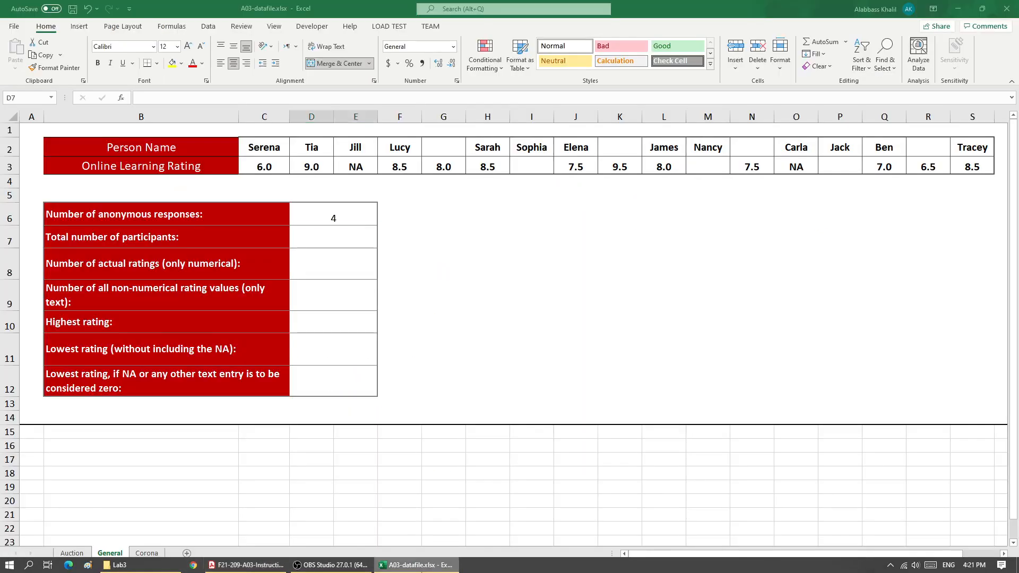
left_click(182, 237)
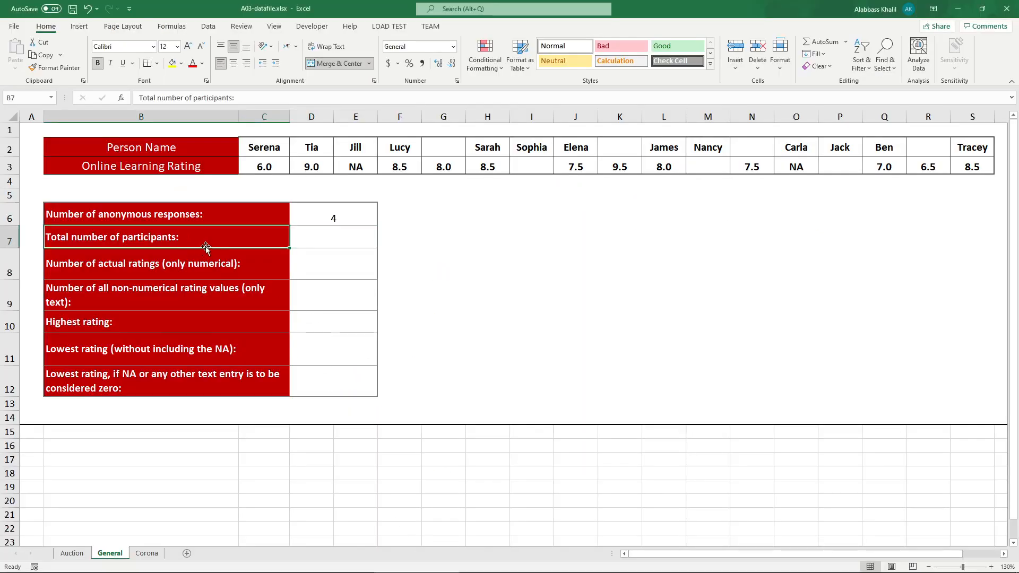
left_click(341, 240)
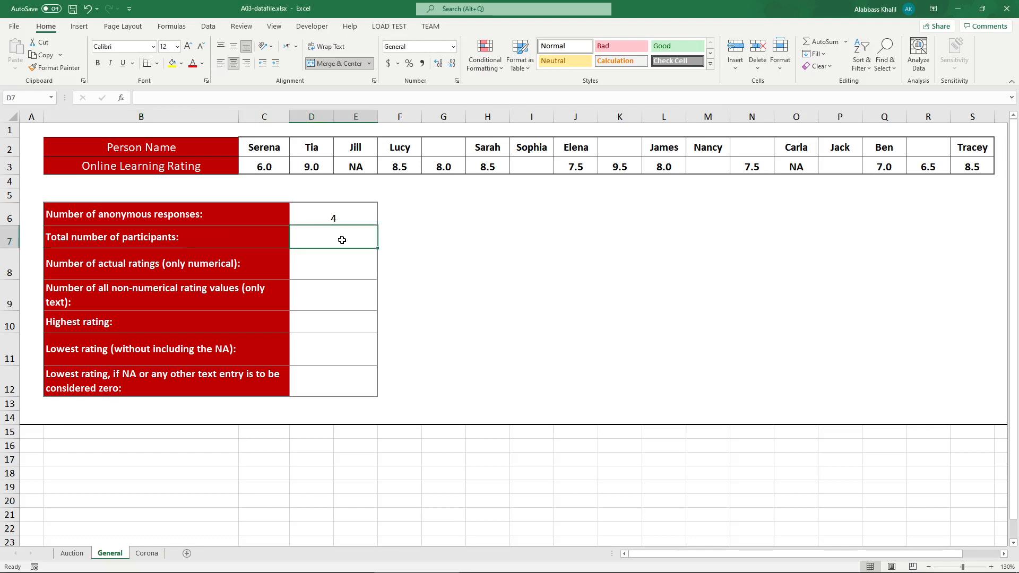
left_click(247, 565)
left_click_drag(261, 307, 342, 313)
left_click(412, 565)
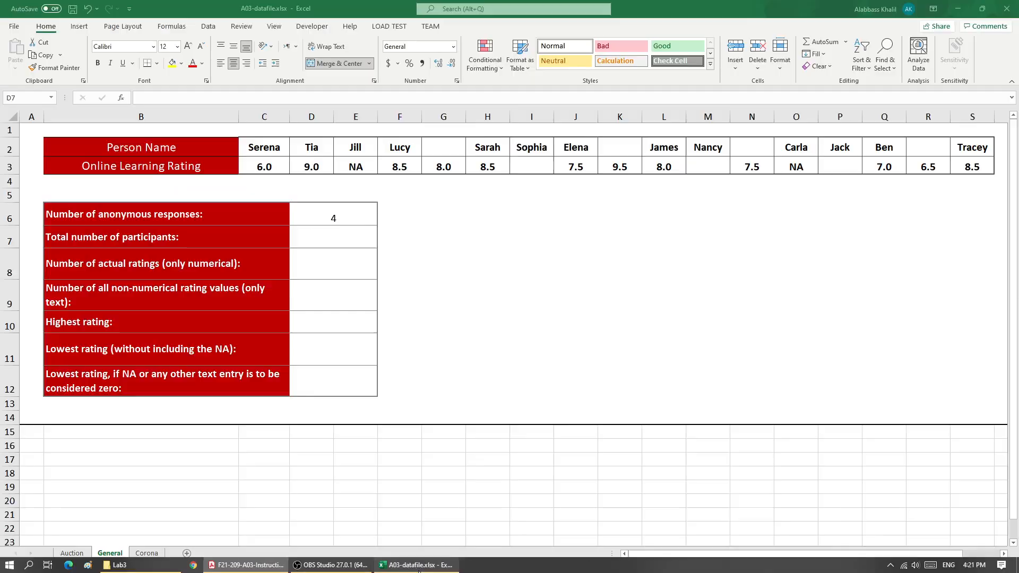
Step: Examine the Person Name row, the Online Learning Rating row and the combined range C2:S3 as sources for counting participants
left_click(2, 151)
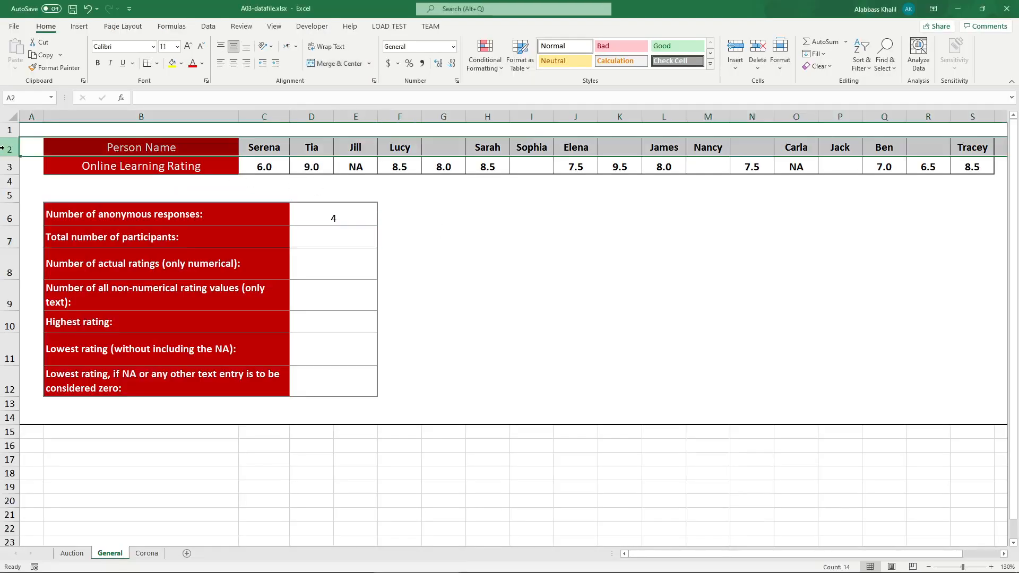
left_click(8, 167)
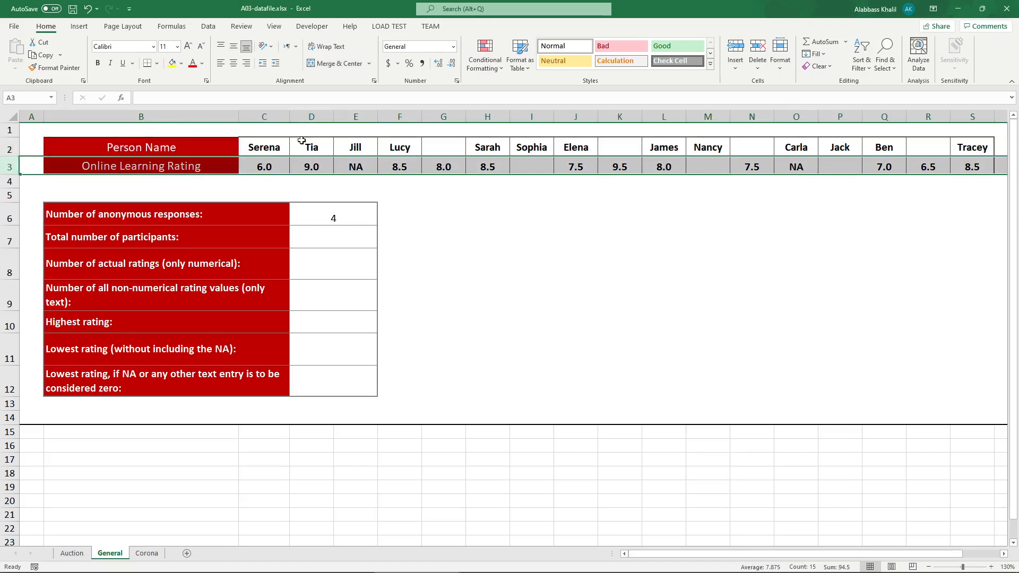
left_click_drag(299, 142, 928, 147)
mouse_move(263, 166)
left_mouse_down()
mouse_move(849, 168)
mouse_move(971, 152)
mouse_move(780, 196)
mouse_move(257, 180)
mouse_move(260, 168)
left_mouse_up()
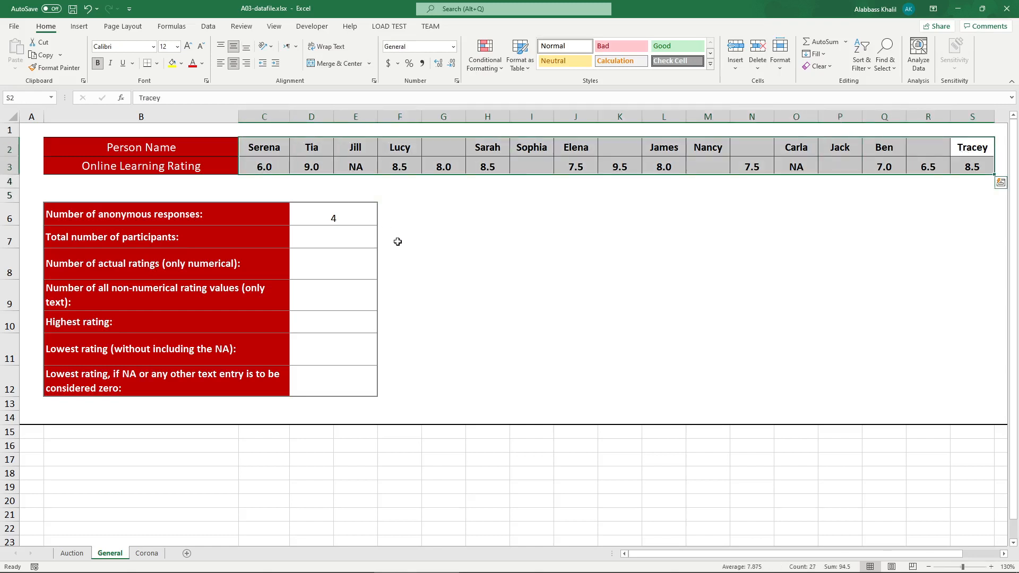
Step: Enter =COUNT(C2:S2) in F7 to test counting the Person Name row
left_click(372, 241)
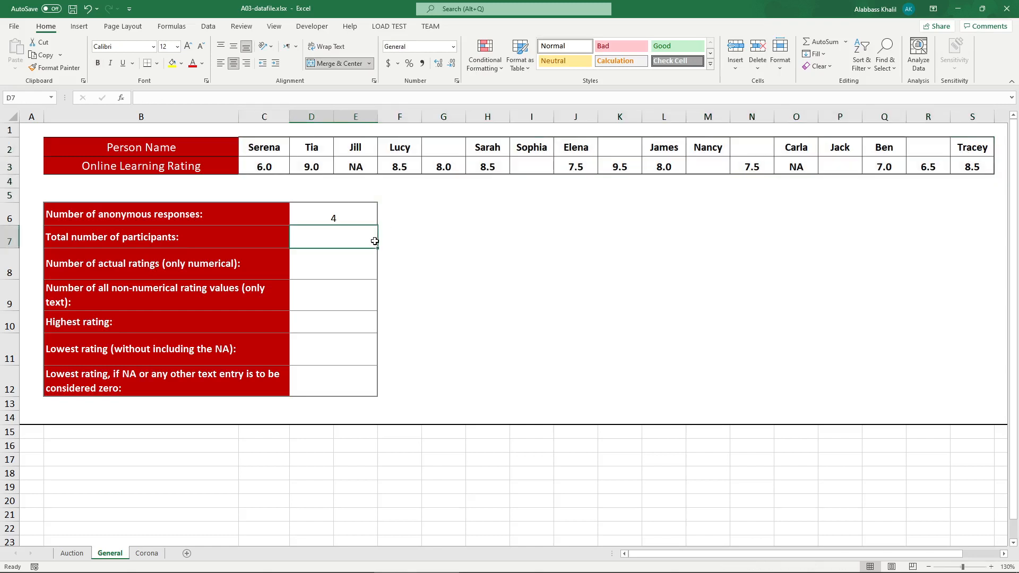
left_click(425, 242)
key("Left")
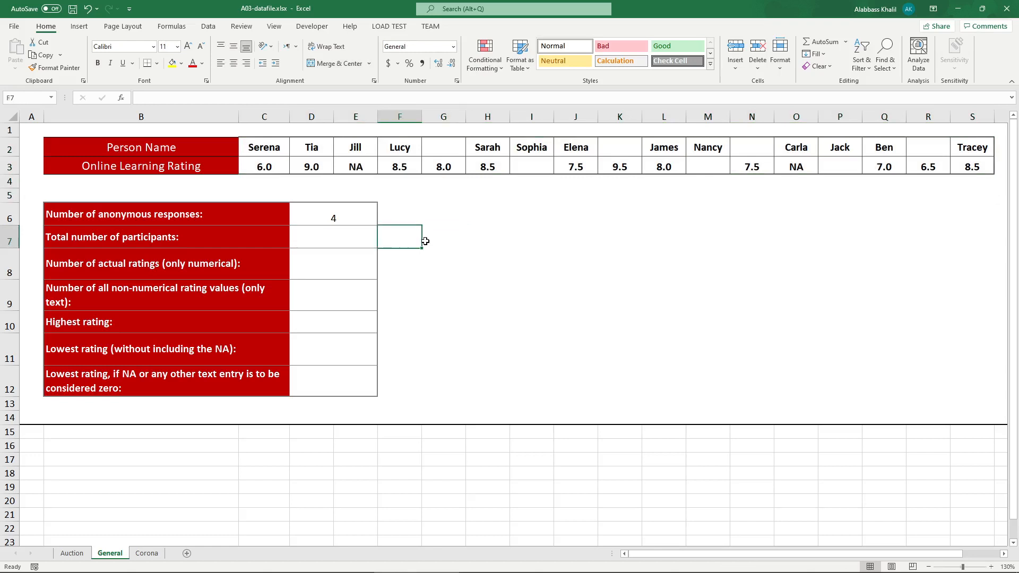
key("Up")
key("Left")
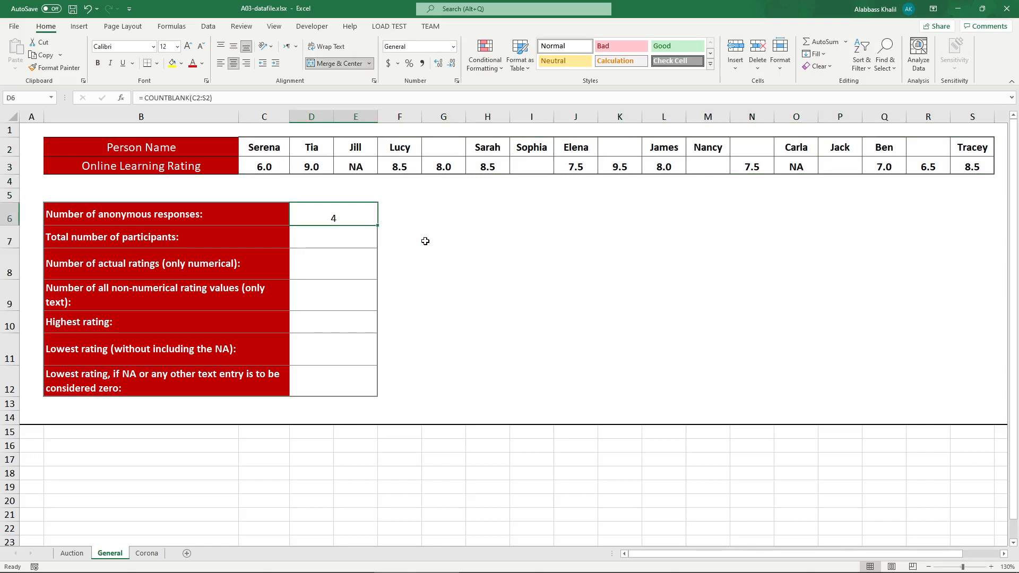
key("Right")
key("Down")
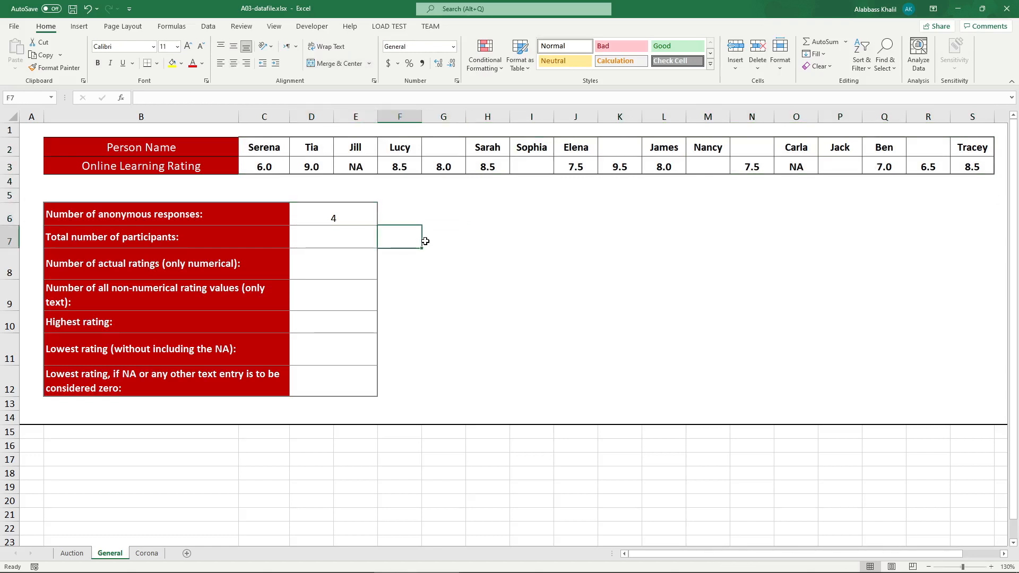
type("=co")
key("BackSpace")
key("BackSpace")
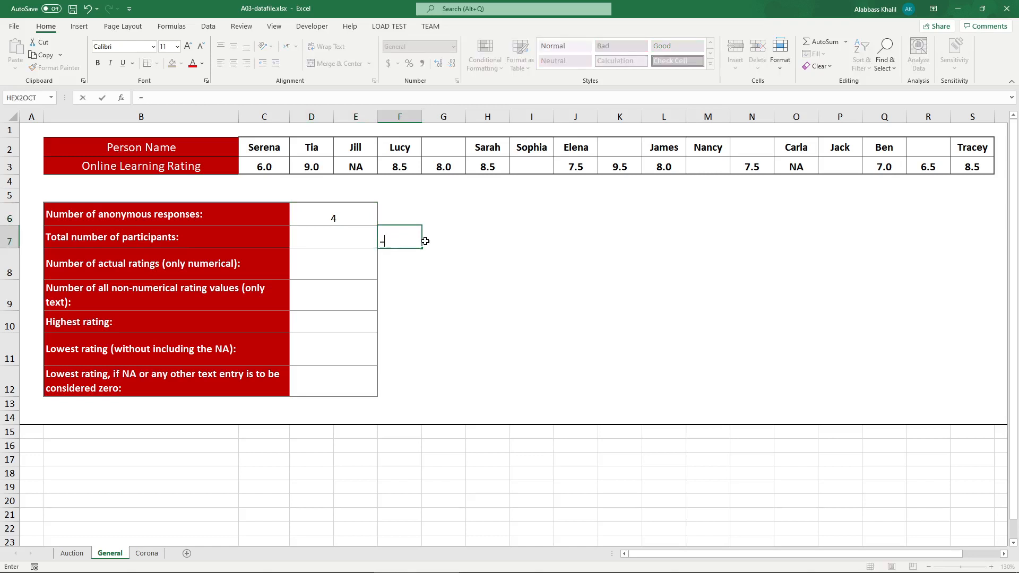
type("count")
key("Tab")
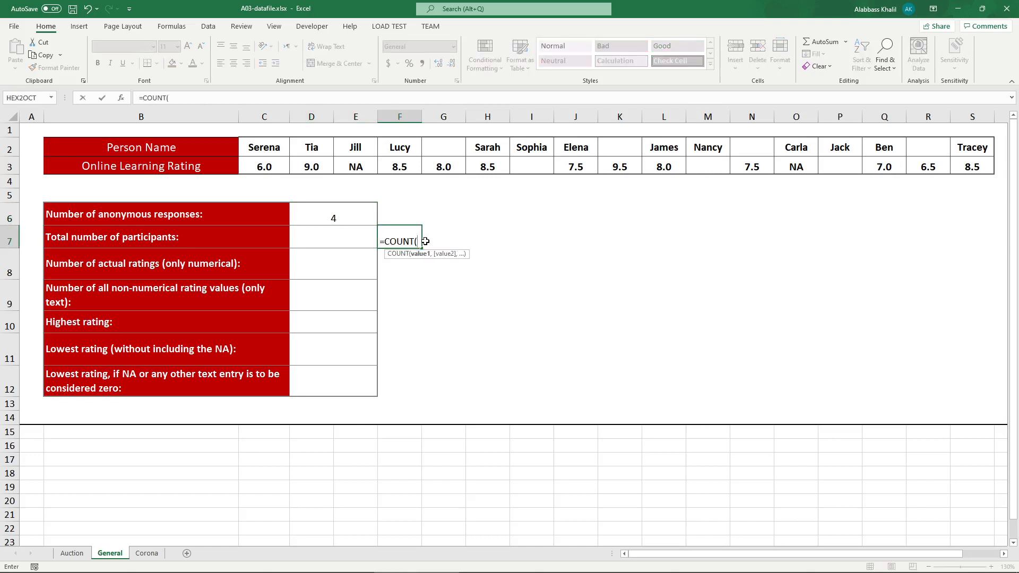
left_click_drag(273, 146, 965, 139)
type(")")
key("Return")
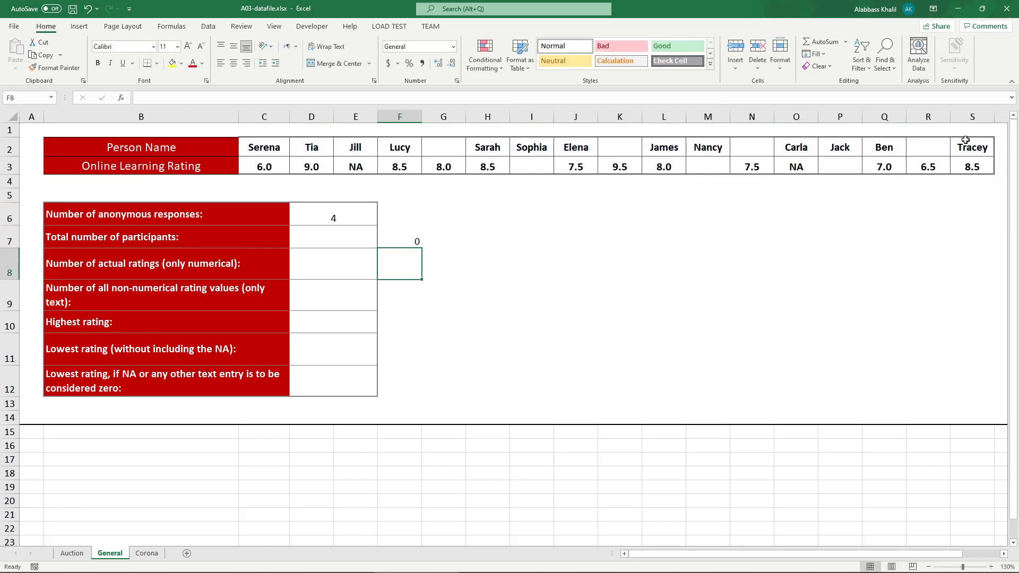
Step: Change the range of the COUNT formula in F7 to the Online Learning Rating row, C3:S3
left_click(417, 238)
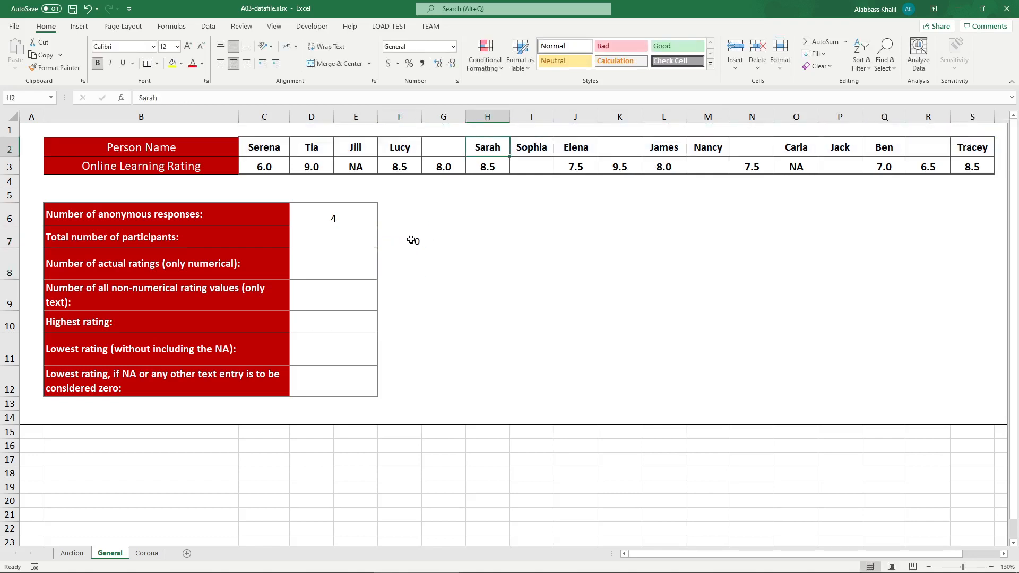
double_click(411, 240)
key("BackSpace")
key("BackSpace")
key("BackSpace")
key("BackSpace")
key("BackSpace")
key("BackSpace")
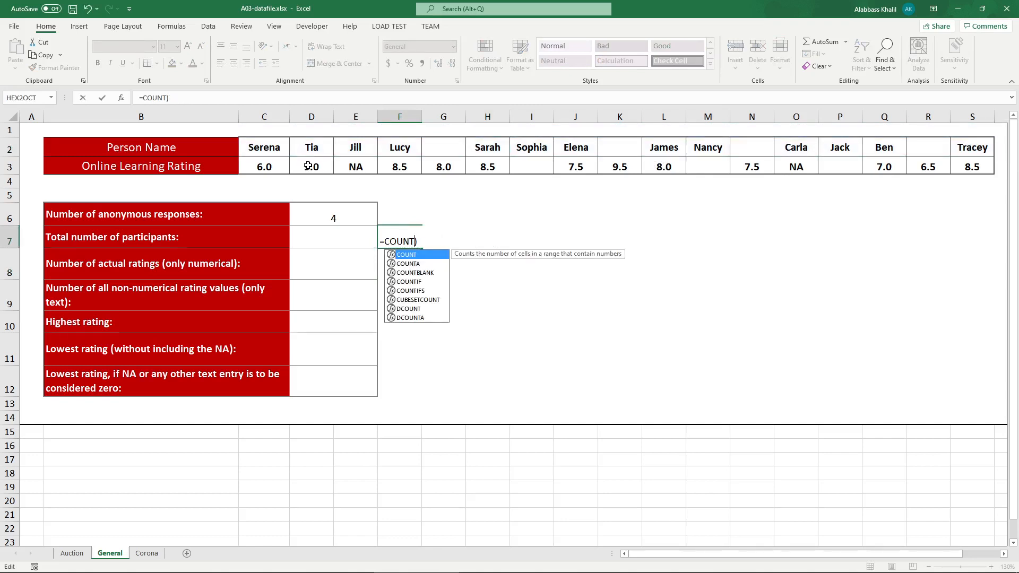
type("(")
left_click_drag(265, 166, 955, 170)
key("Return")
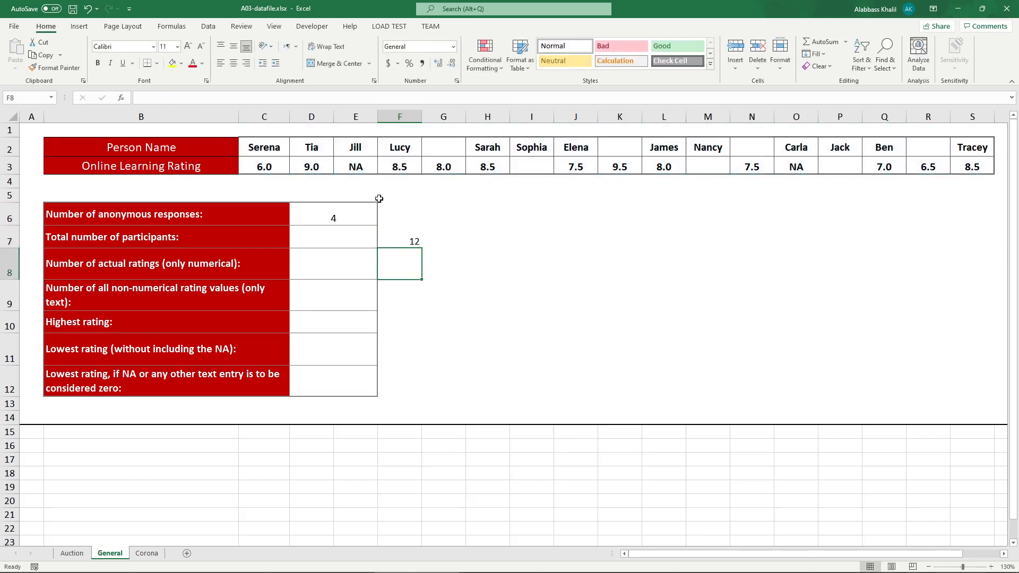
Step: Check the NA and blank entries in the Online Learning Rating row and enter =COUNTA(C3:S3) in G7
left_click(371, 168)
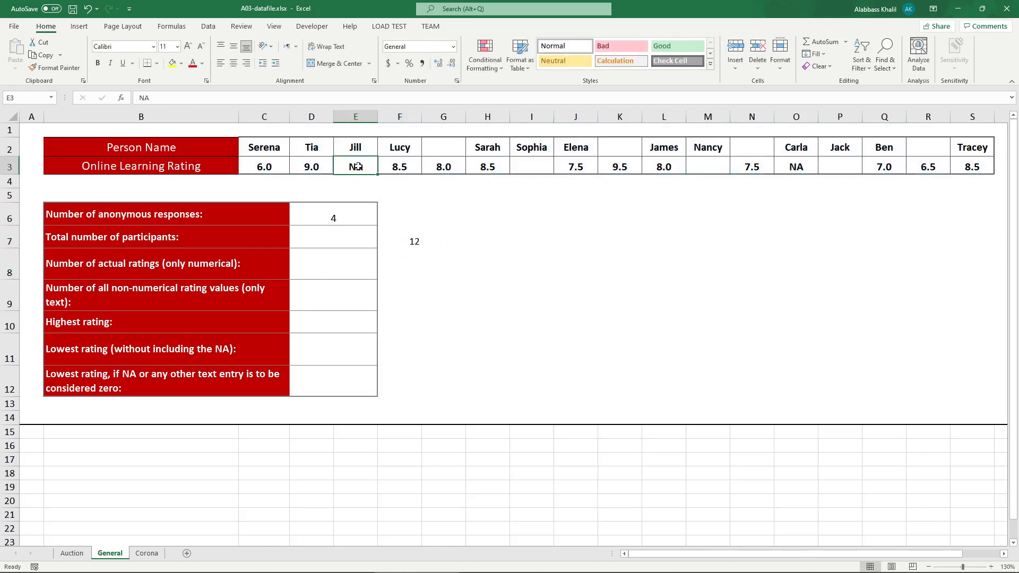
left_click(794, 169)
left_click(523, 162)
left_click(706, 169)
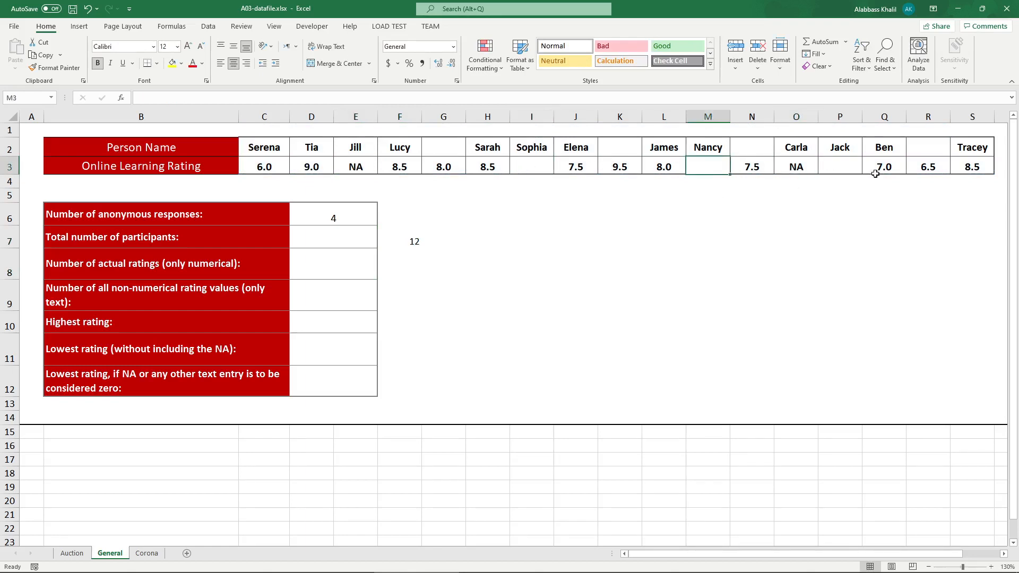
left_click(858, 170)
left_click(466, 237)
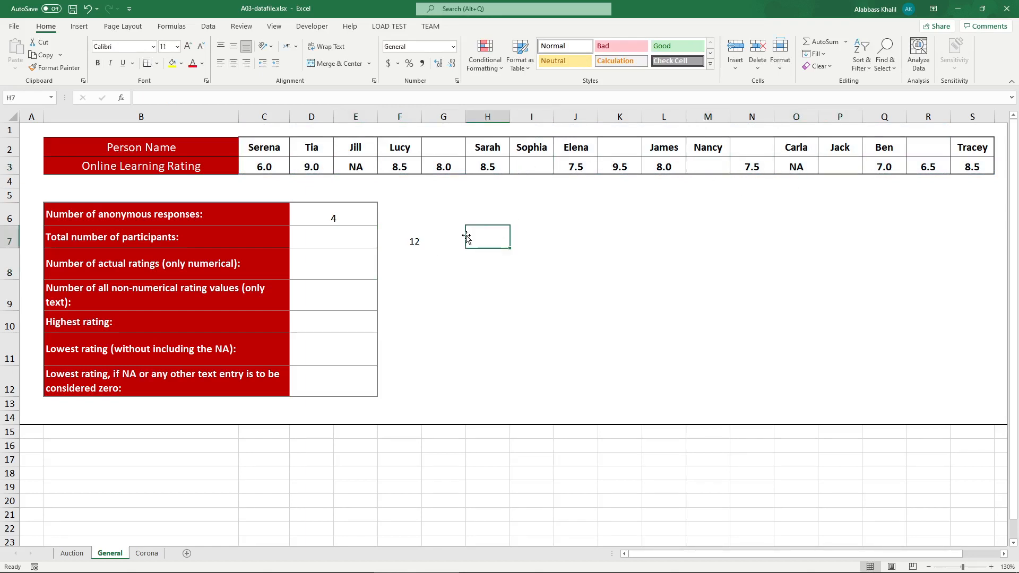
key("Left")
type("=coun")
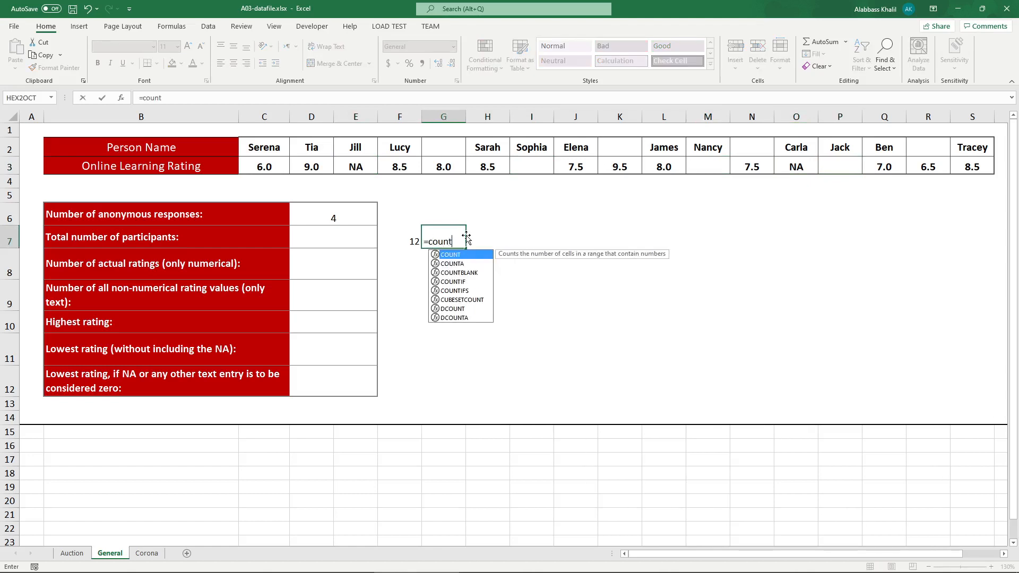
type("t")
key("Down")
key("Tab")
left_click_drag(266, 166, 981, 163)
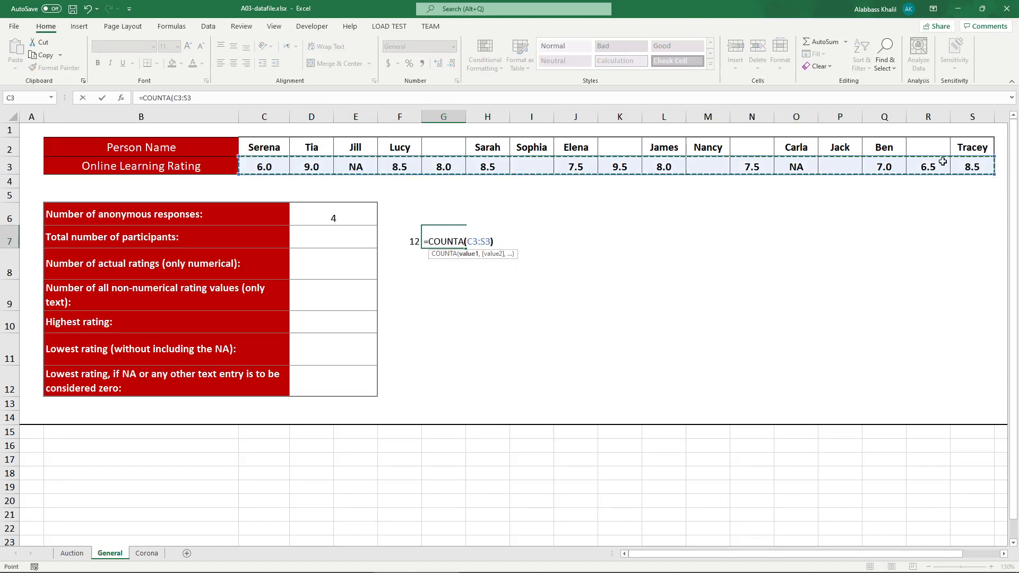
key("Return")
Step: Label the two test formulas count in F6 and counta in G6
left_click(418, 222)
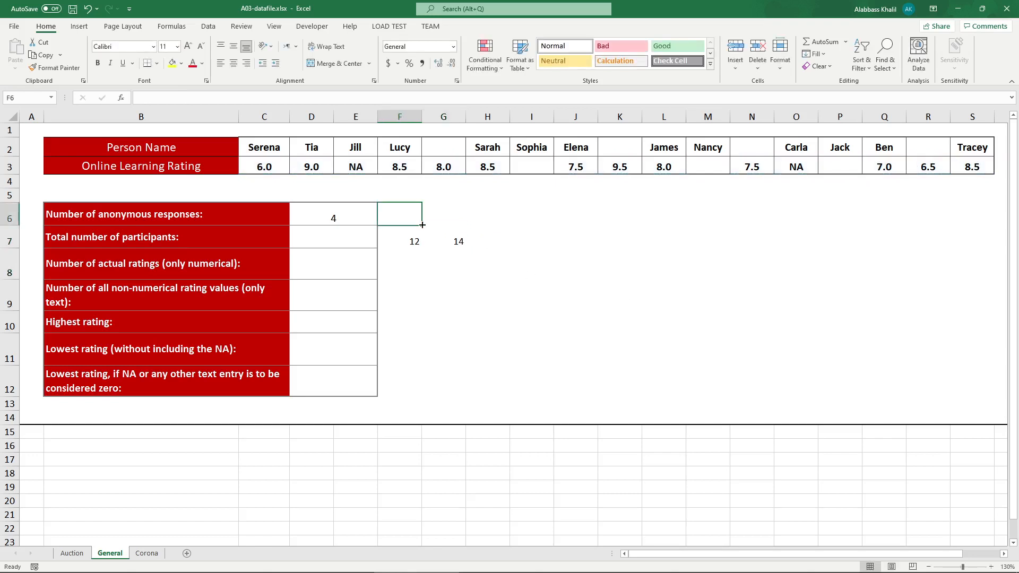
type("count")
key("Tab")
type("count")
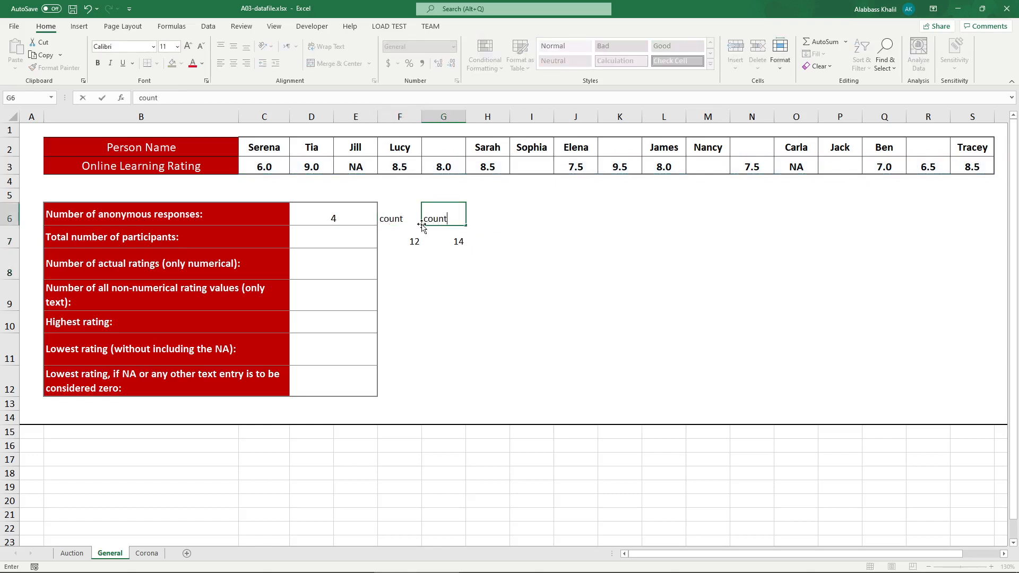
type("a")
key("Tab")
Step: Review what COUNTA covers in the rating row and fill the NA cells O3 and E3 with yellow
left_click(447, 255)
left_click(447, 242)
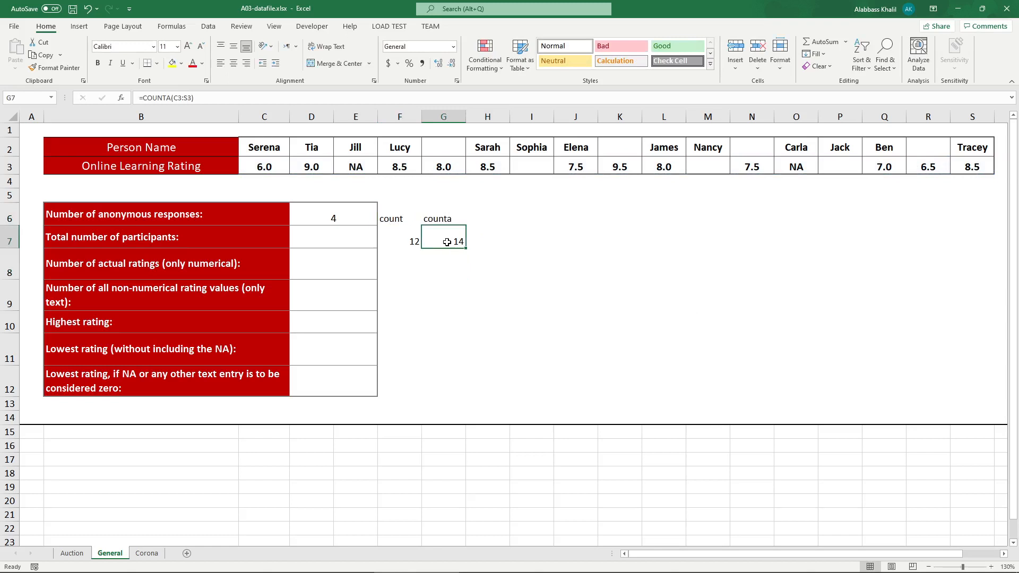
left_click_drag(273, 172, 752, 171)
left_click(352, 169)
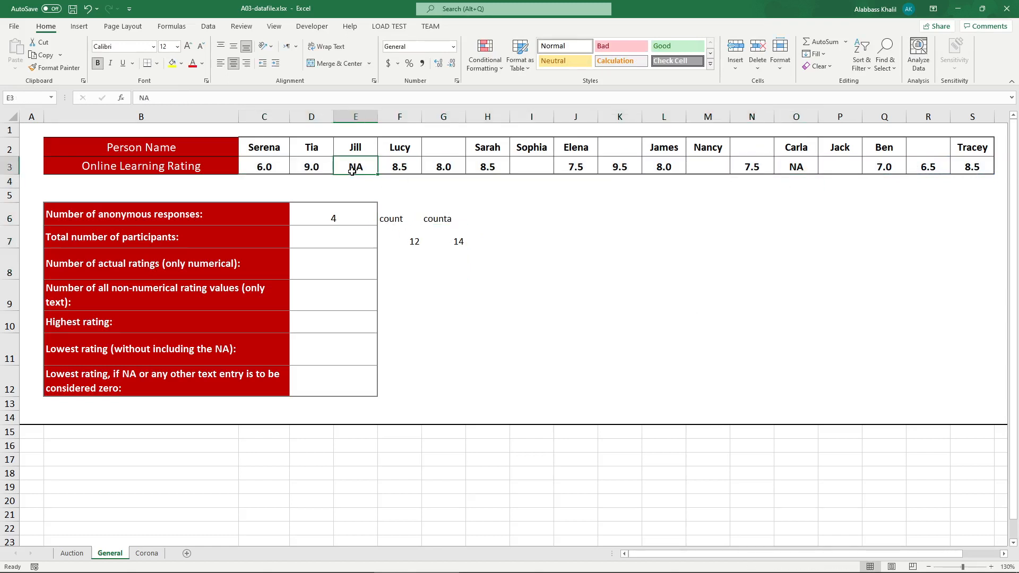
left_click(801, 163)
left_click(172, 63)
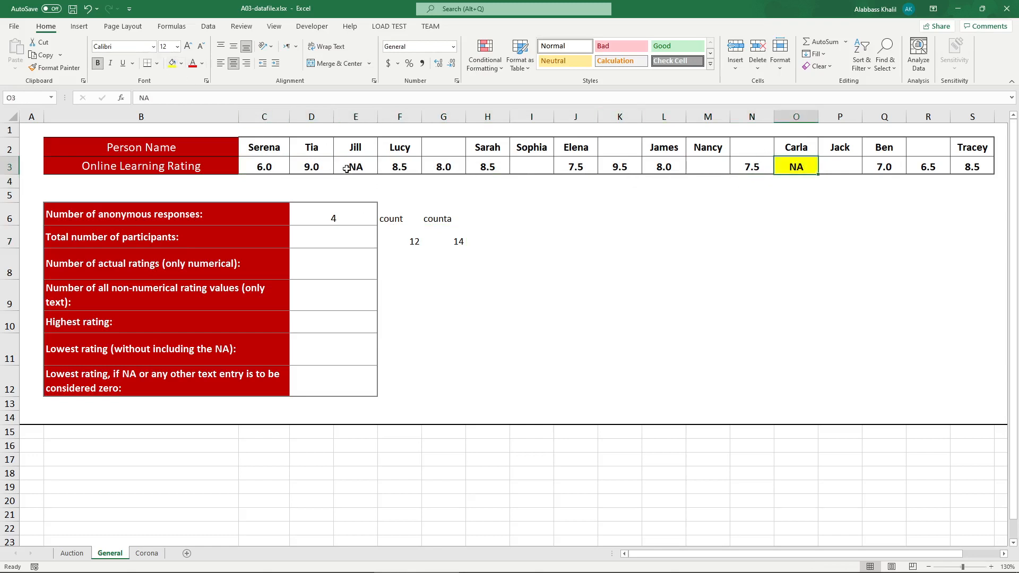
left_click(345, 169)
left_click(172, 63)
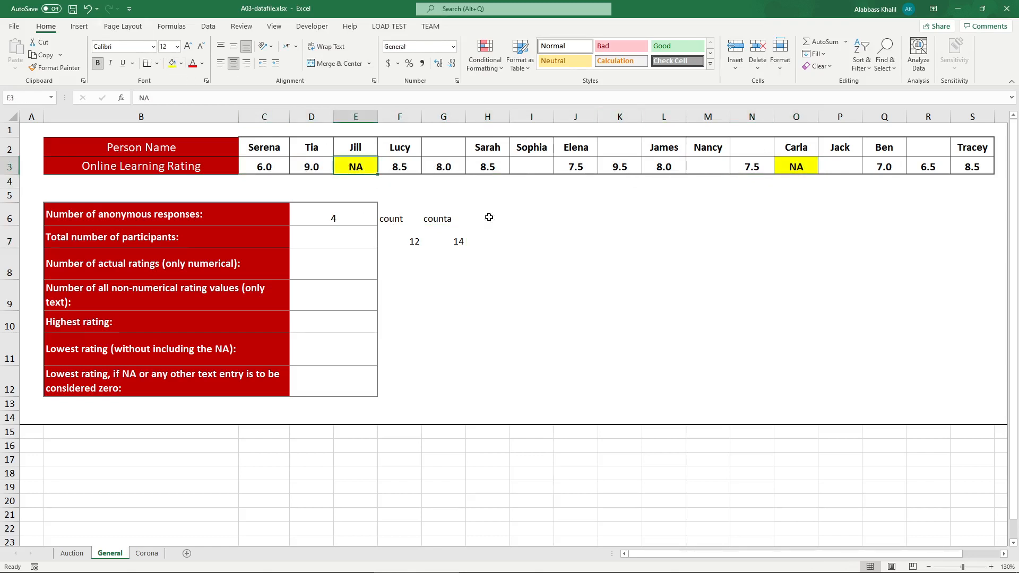
Step: Add the label countblank in H6
left_click(509, 238)
left_click(489, 218)
type("co")
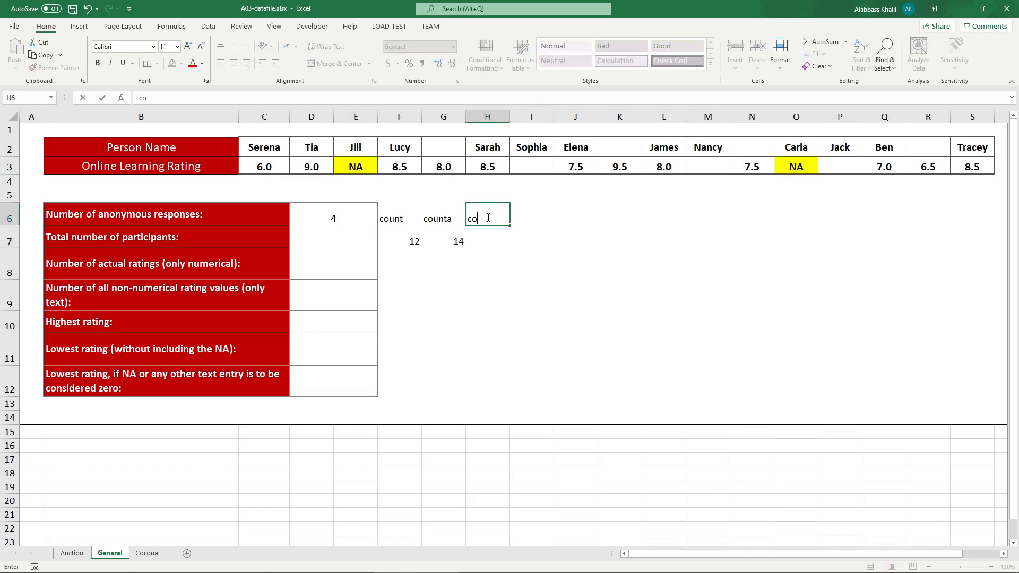
type("untblank")
key("Return")
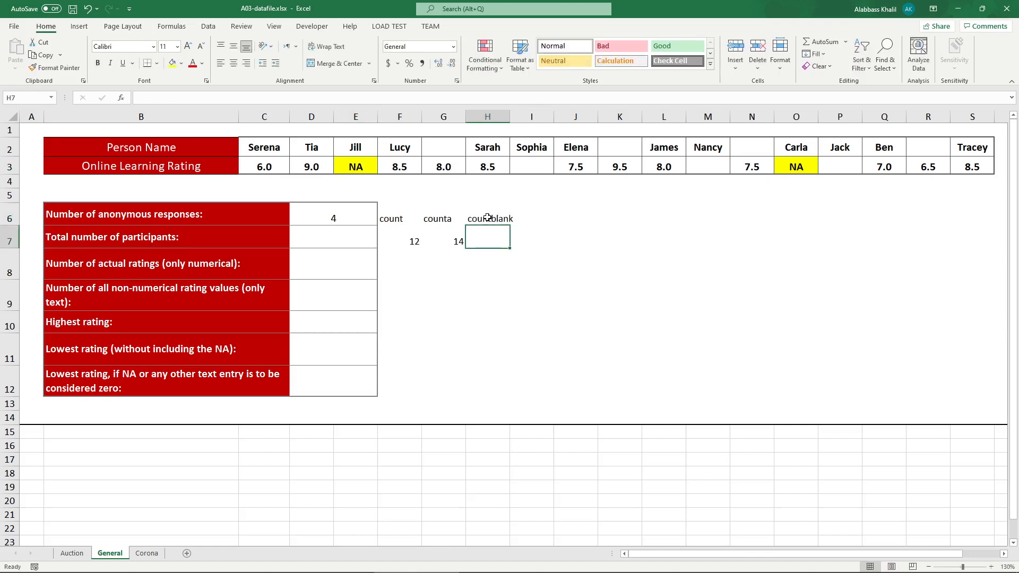
Step: Enter =COUNTBLANK(C3:S3) in H7 to count the empty ratings
type("=count")
key("Down")
key("Down")
key("Tab")
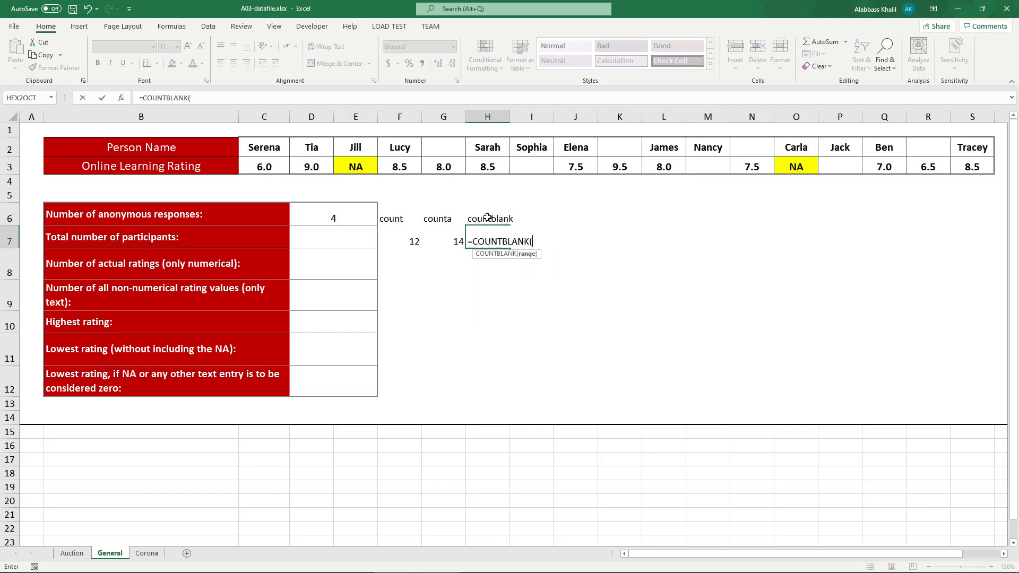
left_click_drag(273, 166, 979, 175)
key("Return")
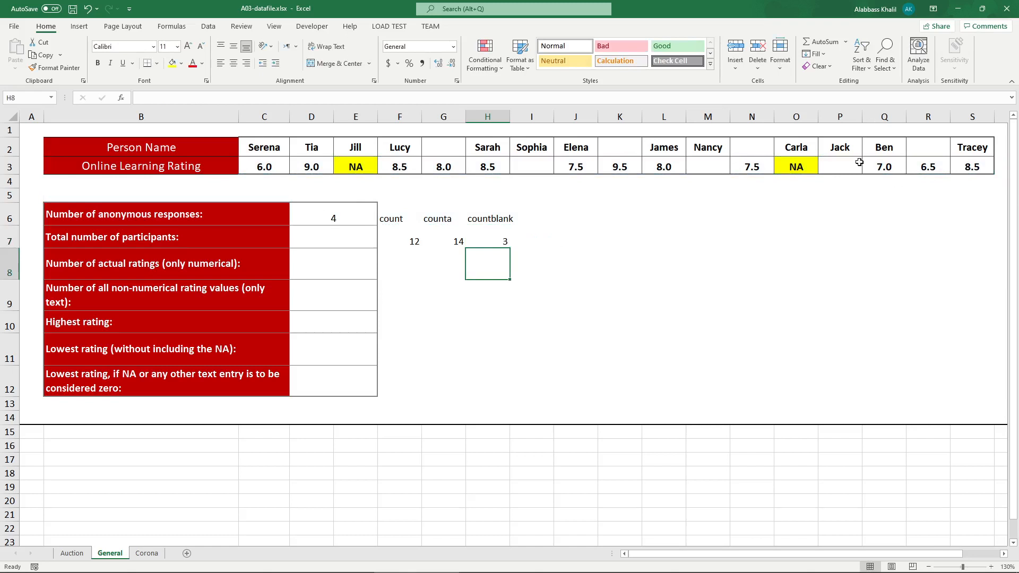
Step: Compare the count, counta and countblank results in columns F to H against the total number of participants required in row 7
left_click_drag(370, 217, 505, 243)
left_click(501, 243)
left_click(356, 238)
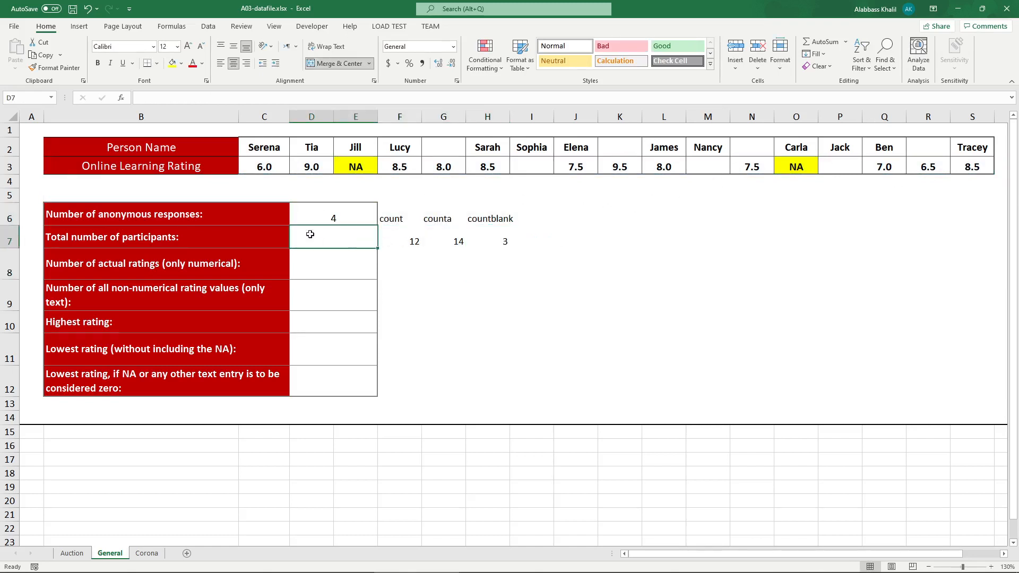
left_click(9, 239)
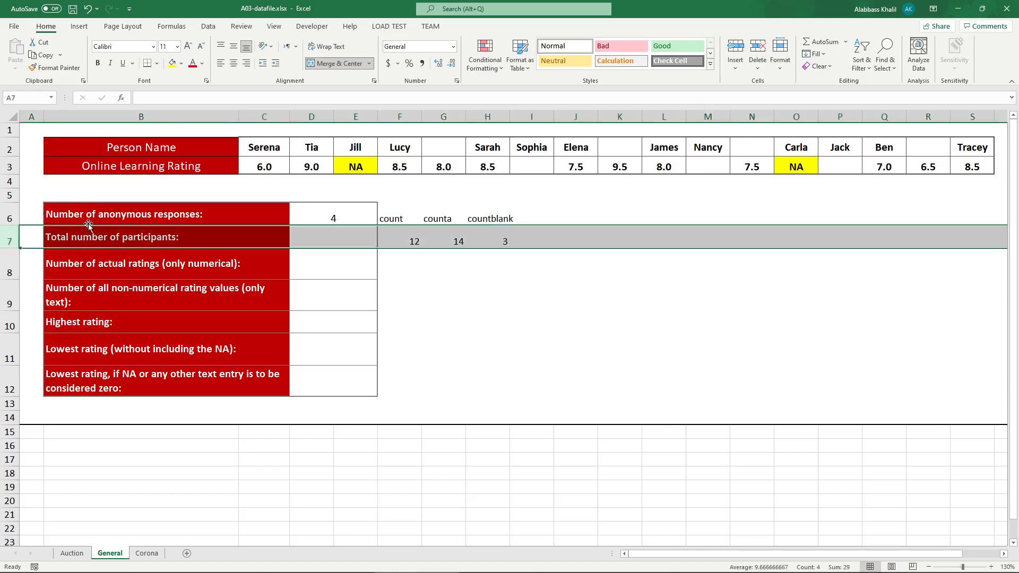
left_click(401, 212)
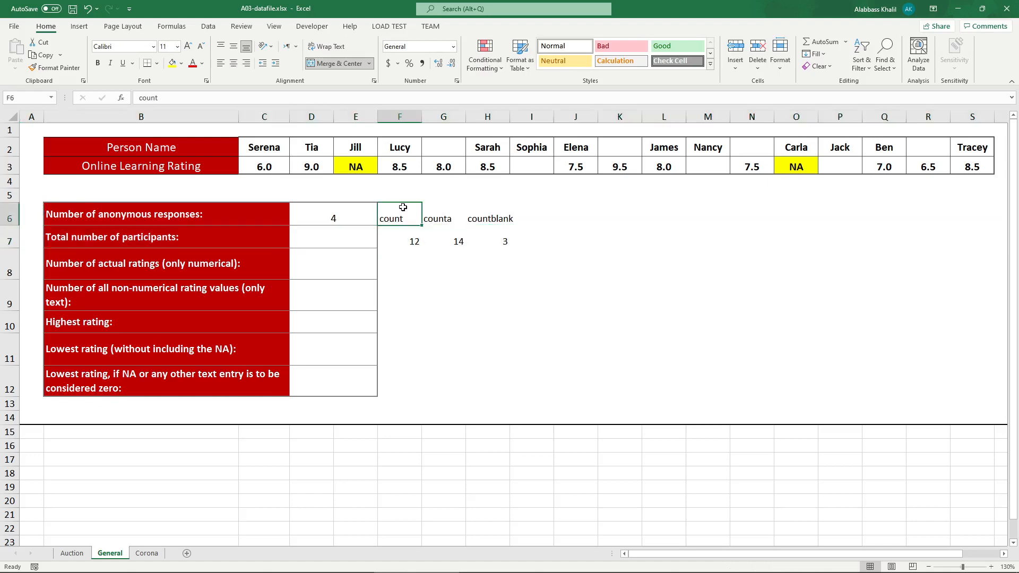
left_click(402, 117)
left_click(434, 116)
left_click(487, 116)
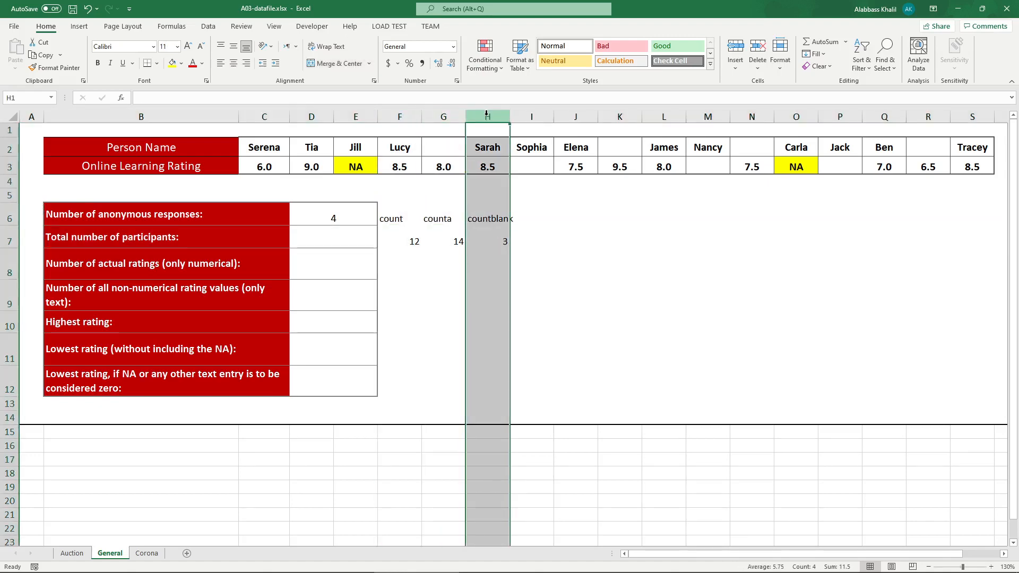
Step: Switch to the Acrobat Reader instructions, circle the expected total number of participants, and return to Excel
left_click(220, 565)
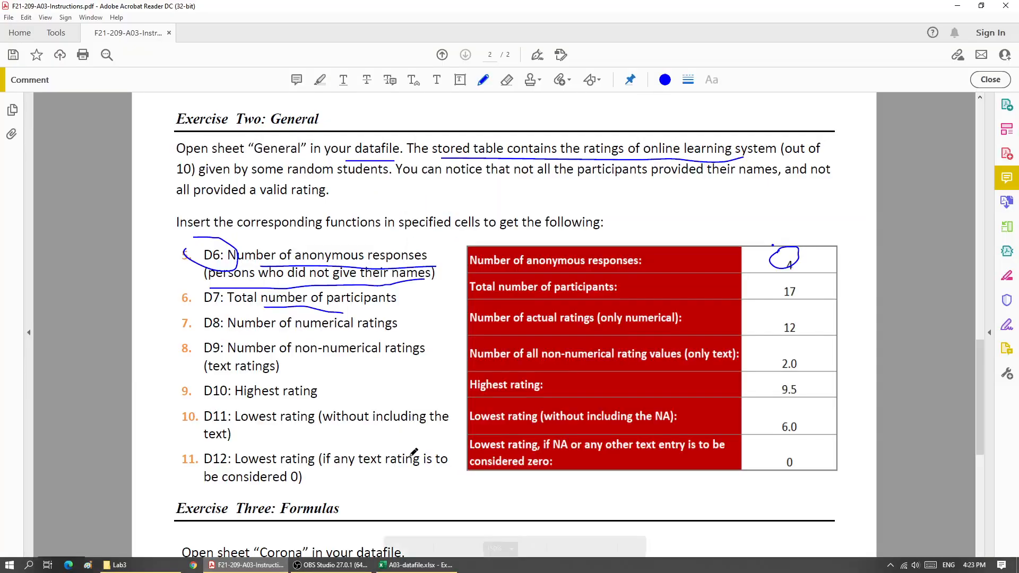
left_click_drag(760, 275, 785, 278)
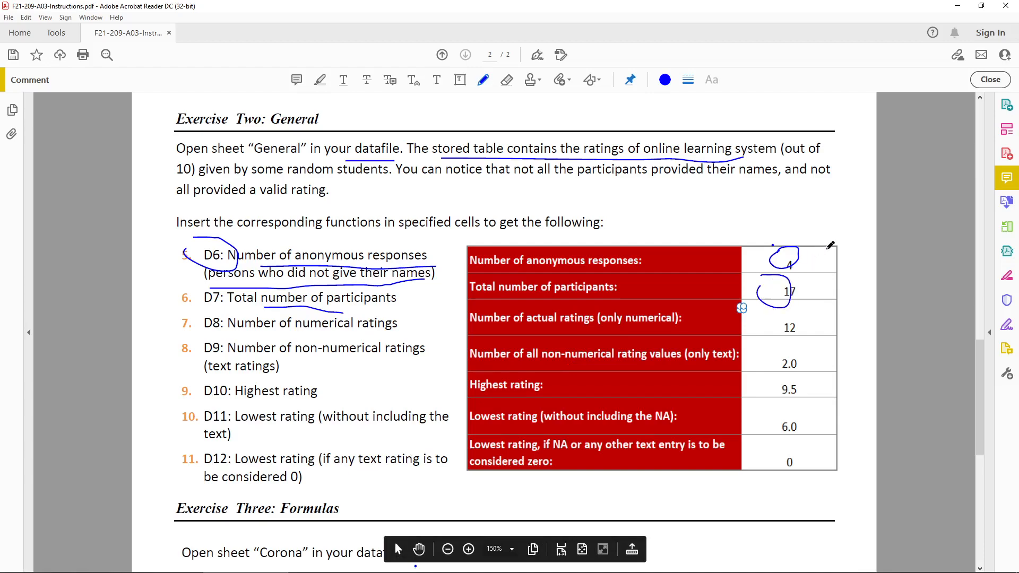
left_click(957, 5)
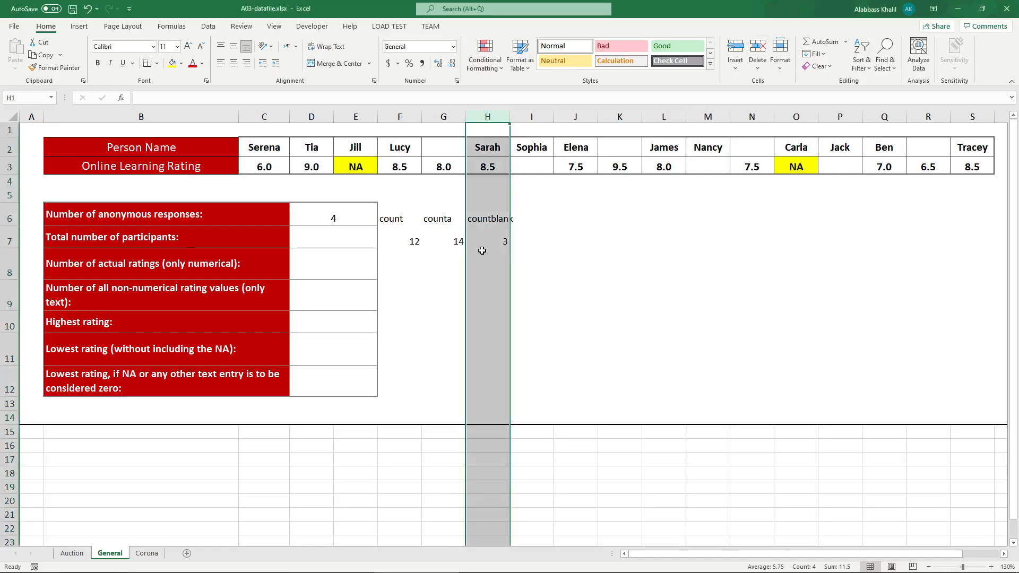
Step: Fill the counta and countblank results in G7:H7 with yellow
left_click(450, 247)
left_click(490, 236, "shift")
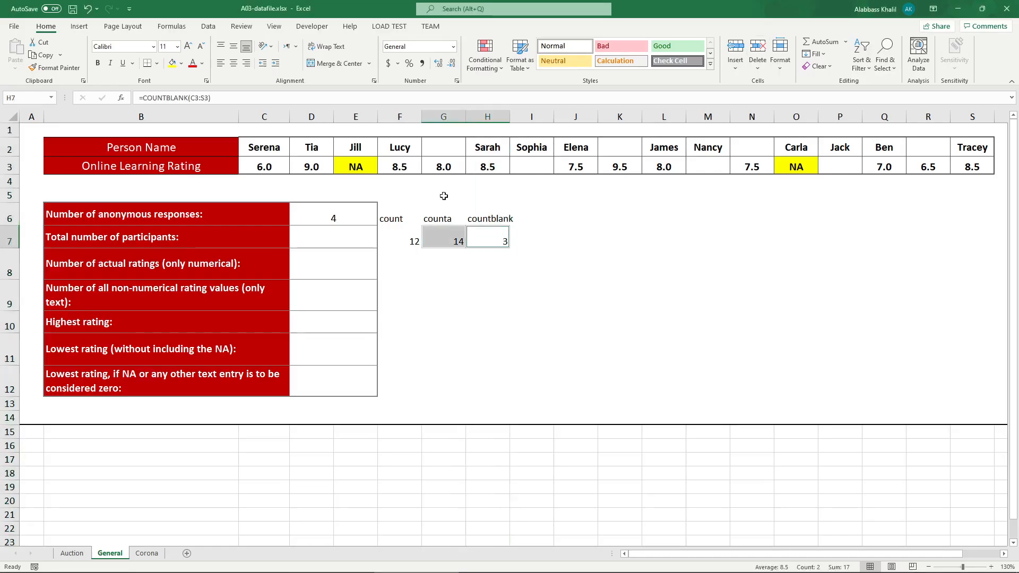
left_click(172, 63)
left_click(615, 220)
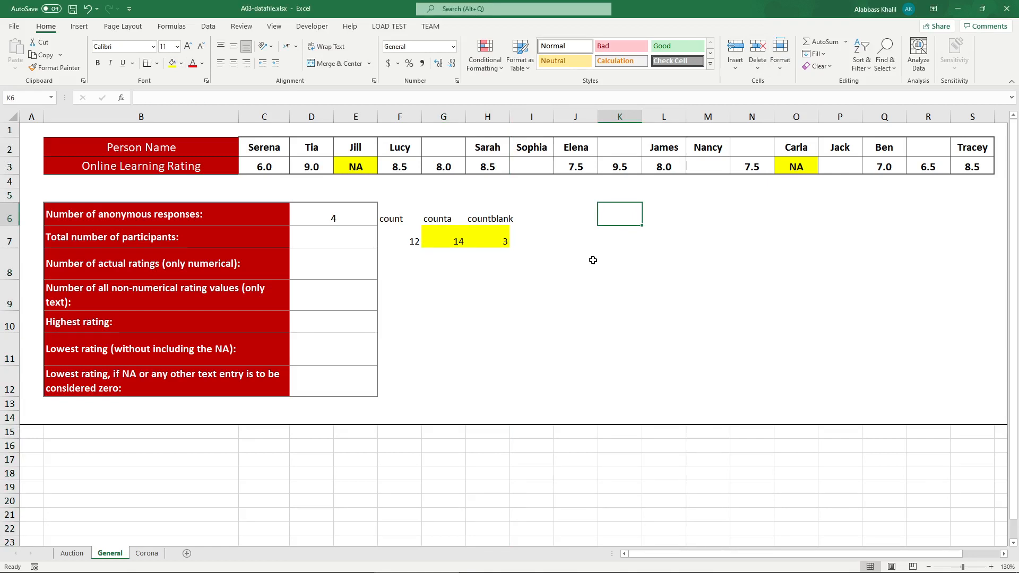
Step: Review the counta and countblank labels with their results, and select D7 for the total number of participants
left_click_drag(432, 208, 453, 236)
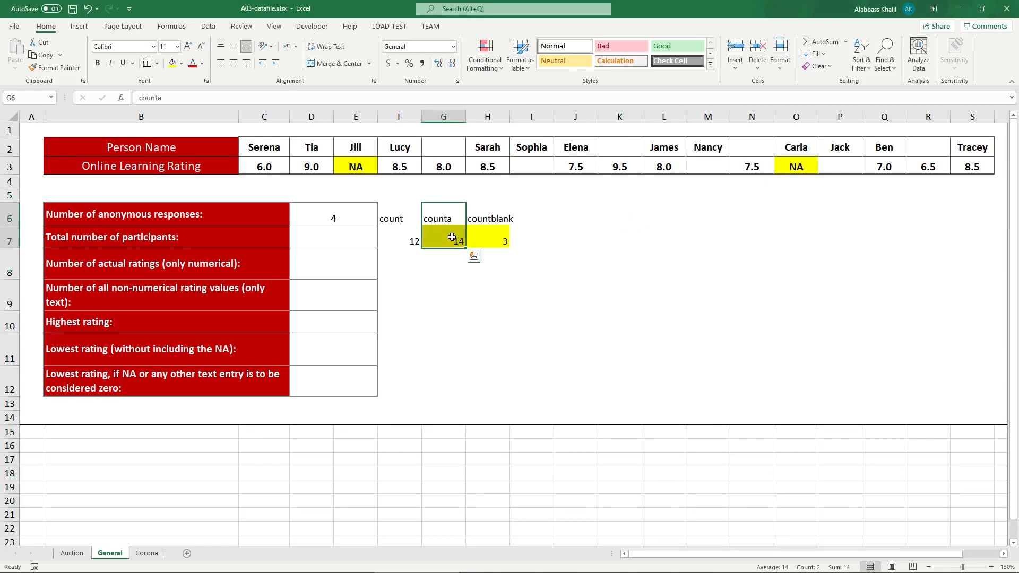
left_click_drag(523, 209, 504, 237)
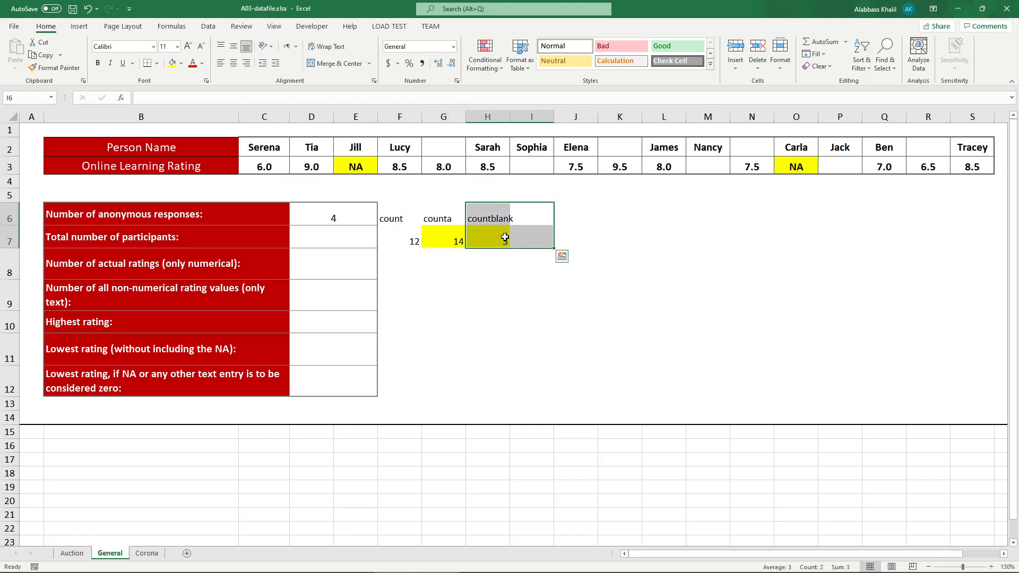
left_click(313, 242)
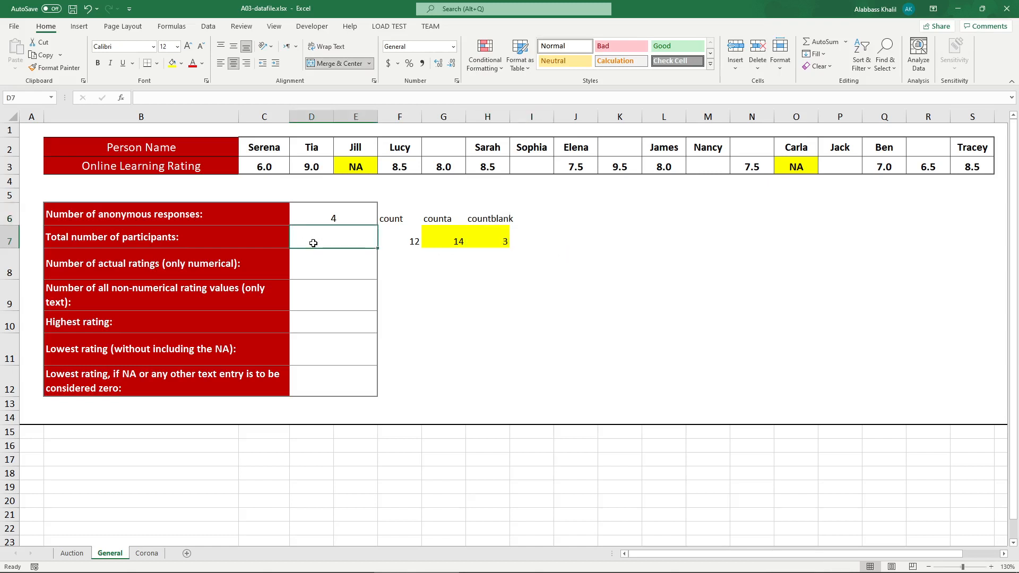
Step: Calculate the total number of participants in D7 with =COUNTA(C3:S3) + COUNTBLANK(C3:S3)
type("=count")
key("Down")
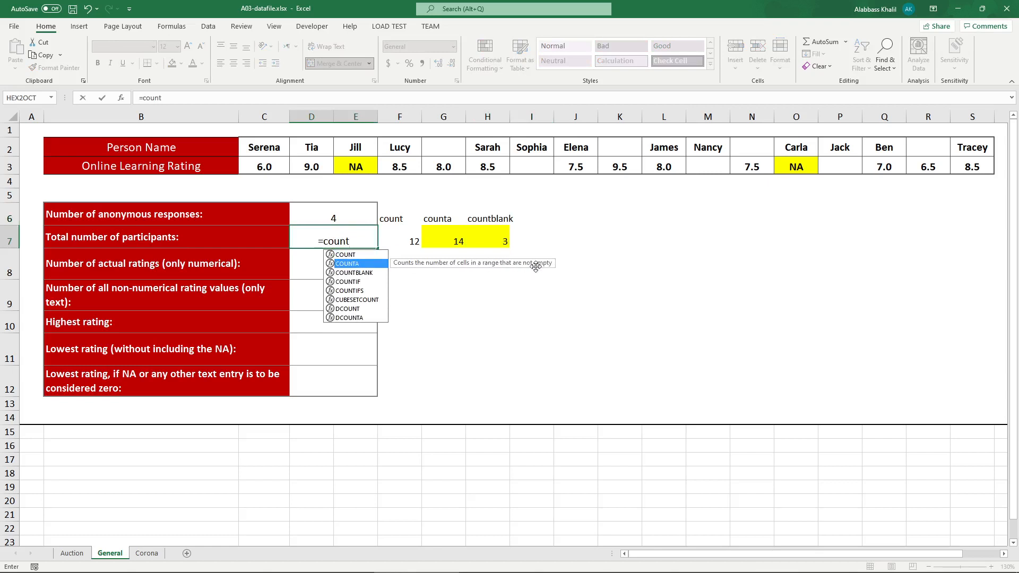
key("Tab")
left_click_drag(284, 172, 964, 161)
type(")")
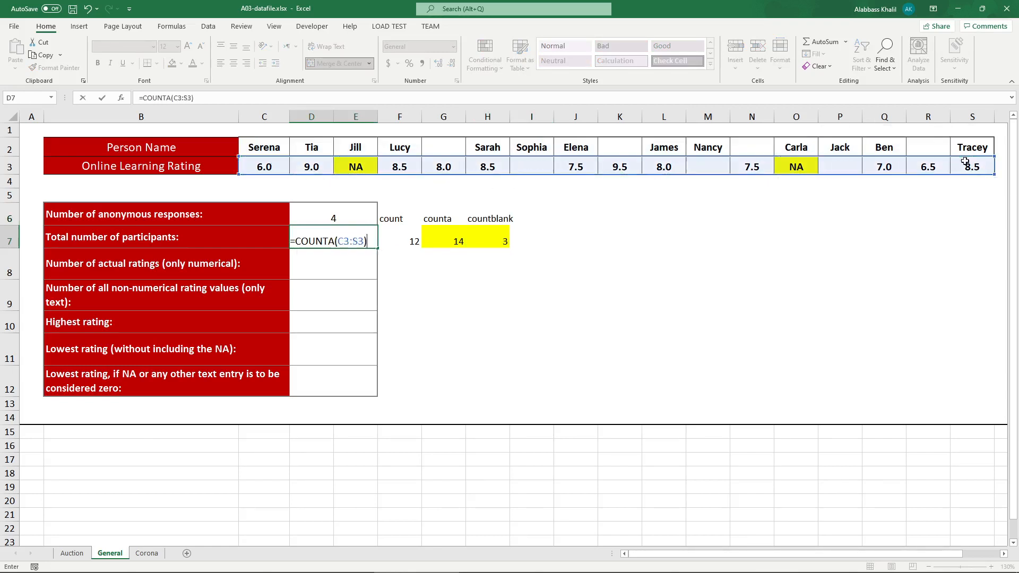
type(" + count")
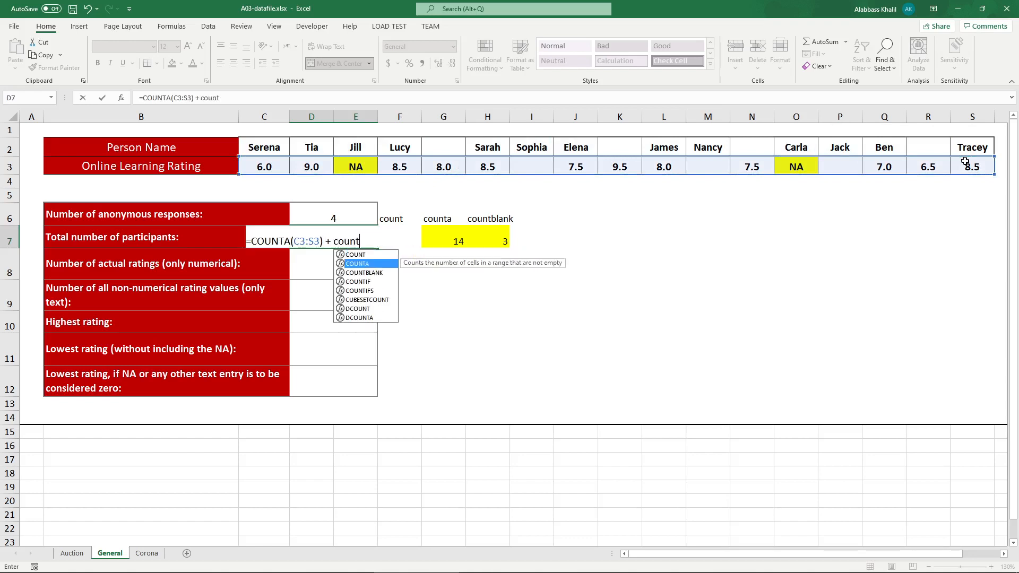
key("Down")
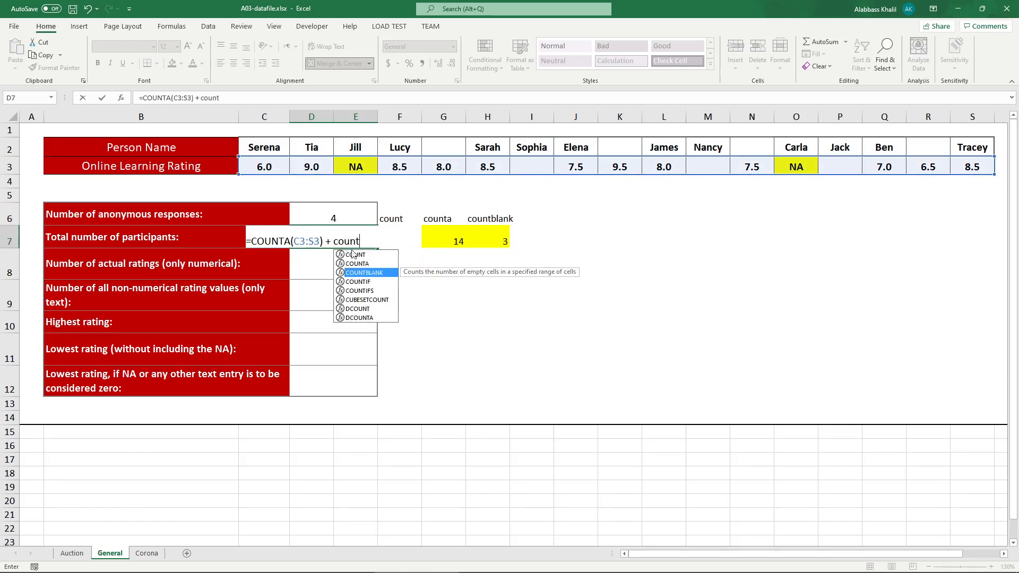
key("Tab")
left_click_drag(243, 166, 960, 166)
key("Return")
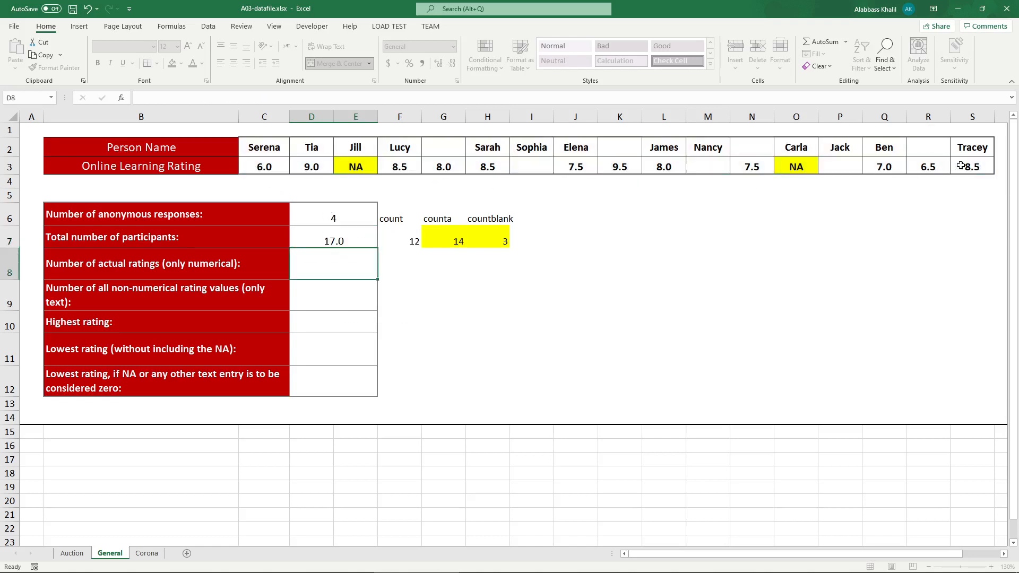
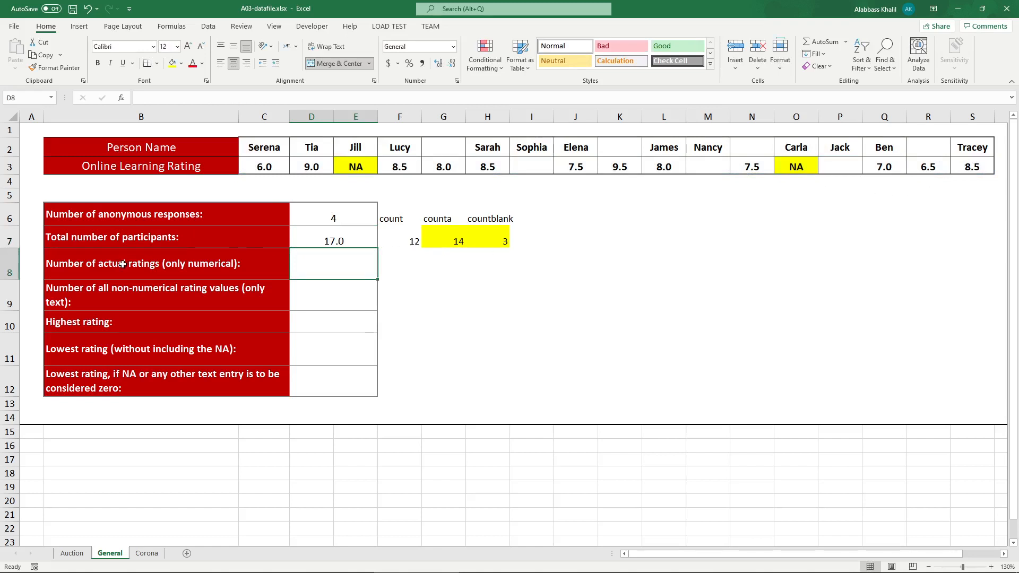
Step: Switch to the Acrobat Reader instructions, underline the expected answer for actual numerical ratings, and return to the Excel workbook
left_click(102, 273)
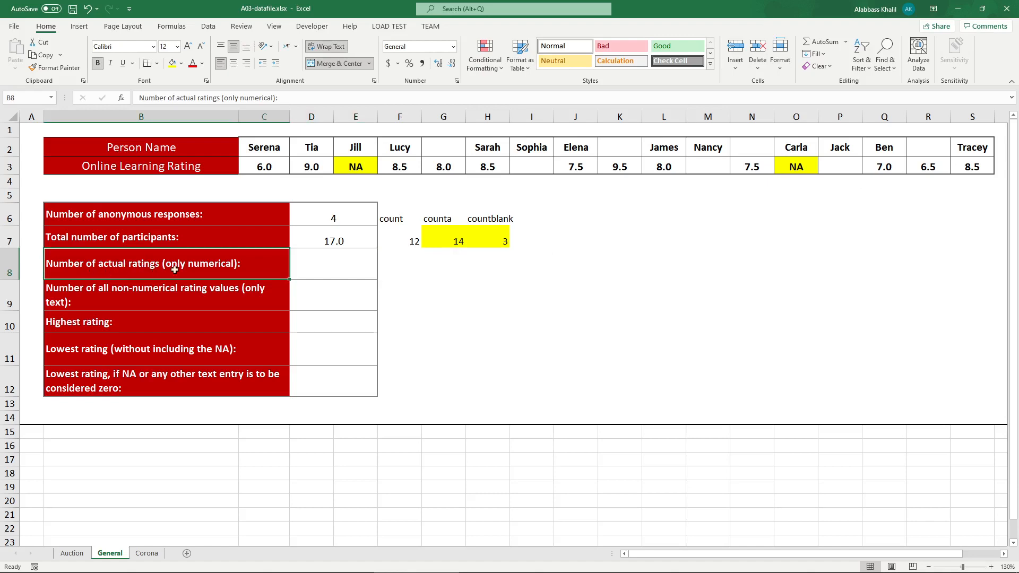
left_click(246, 564)
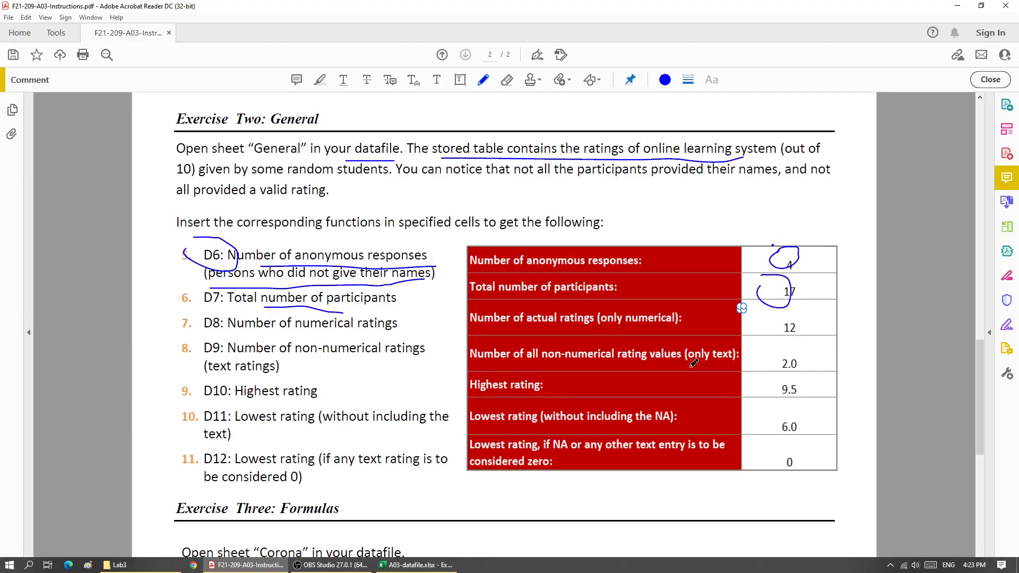
left_click_drag(773, 338, 789, 337)
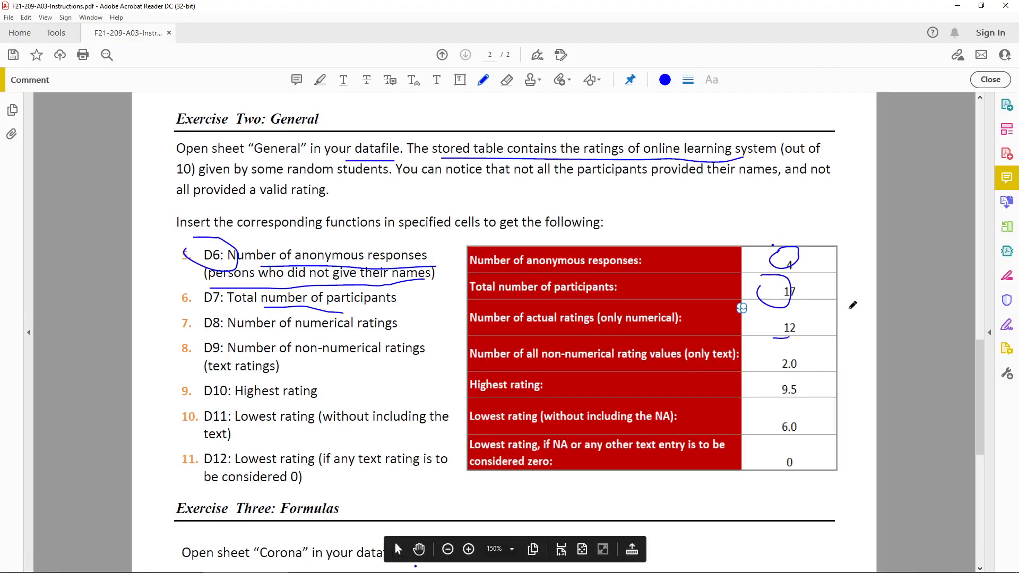
left_click(957, 5)
Step: Count the numerical ratings in D8 using the COUNT function over C3:S3
left_click(322, 269)
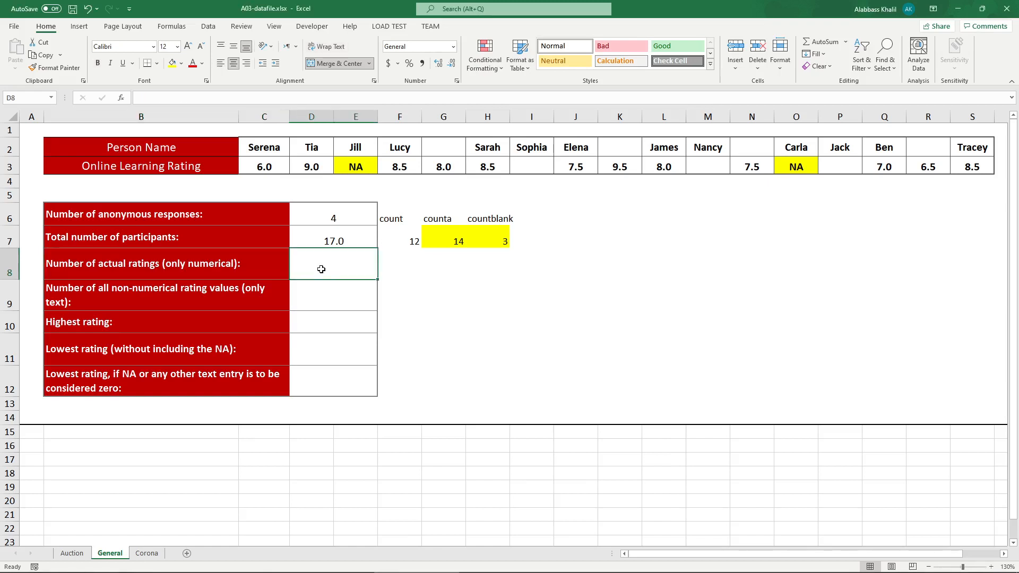
type("=count")
key("Tab")
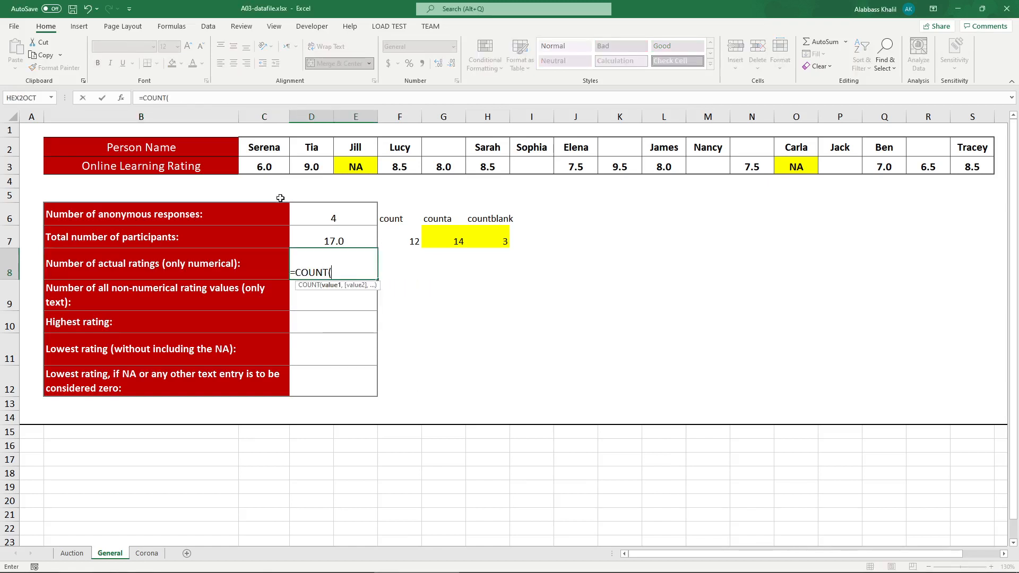
left_click_drag(270, 169, 469, 156)
left_click_drag(872, 168, 963, 160)
key("Return")
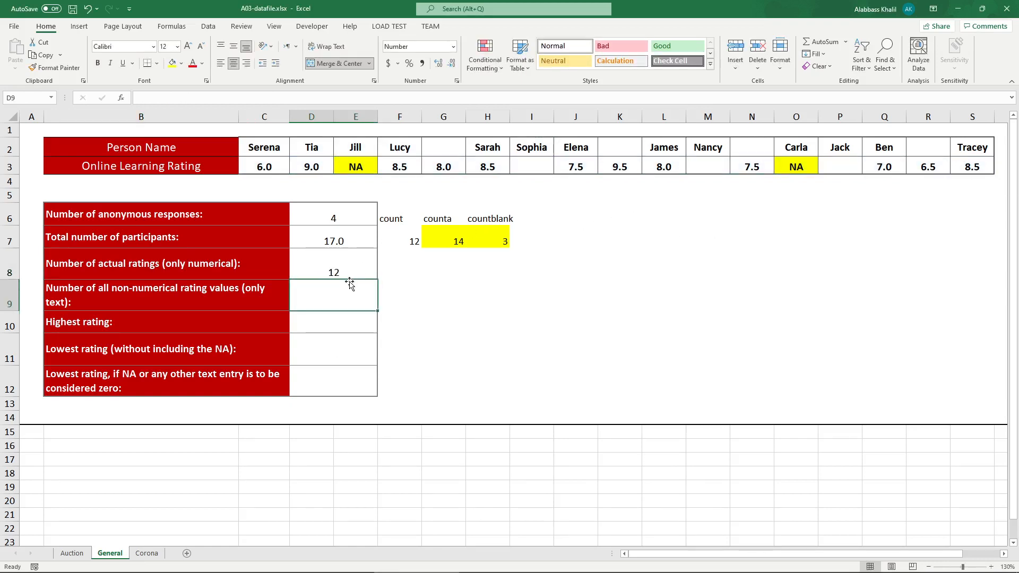
Step: Examine the non-numerical ratings question in row 9, the three count results in row 7, and the NA entries in row 3
left_click(11, 303)
left_click(93, 298)
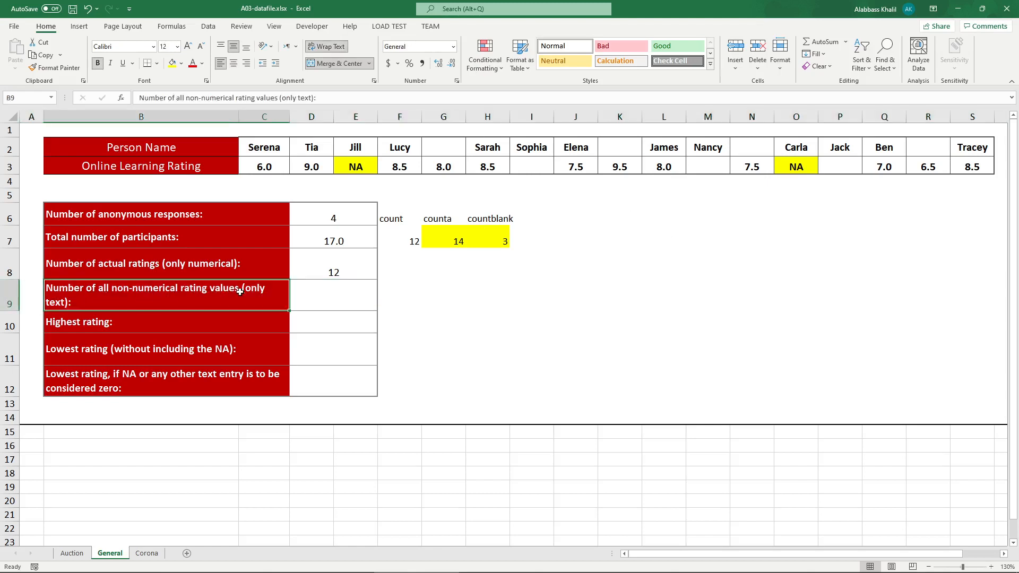
left_click(343, 304)
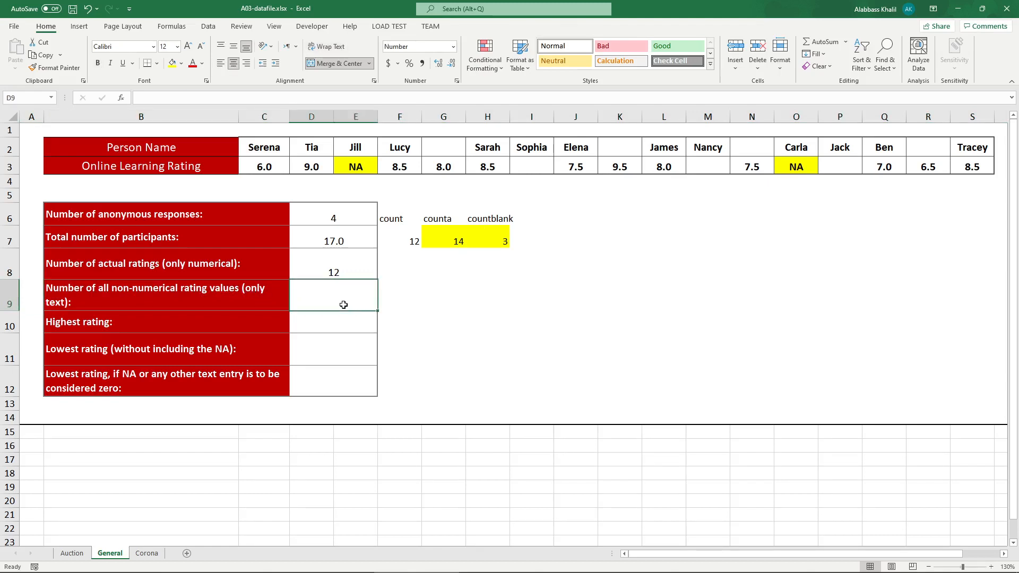
left_click(412, 237)
left_click(451, 234)
left_click(508, 237)
left_click(445, 237)
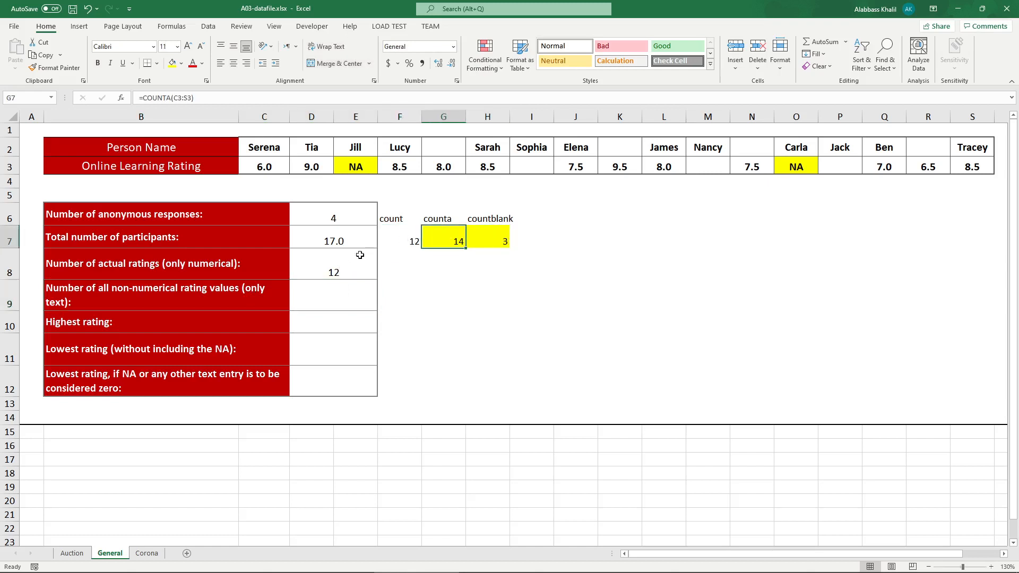
left_click(355, 167)
left_click(794, 166)
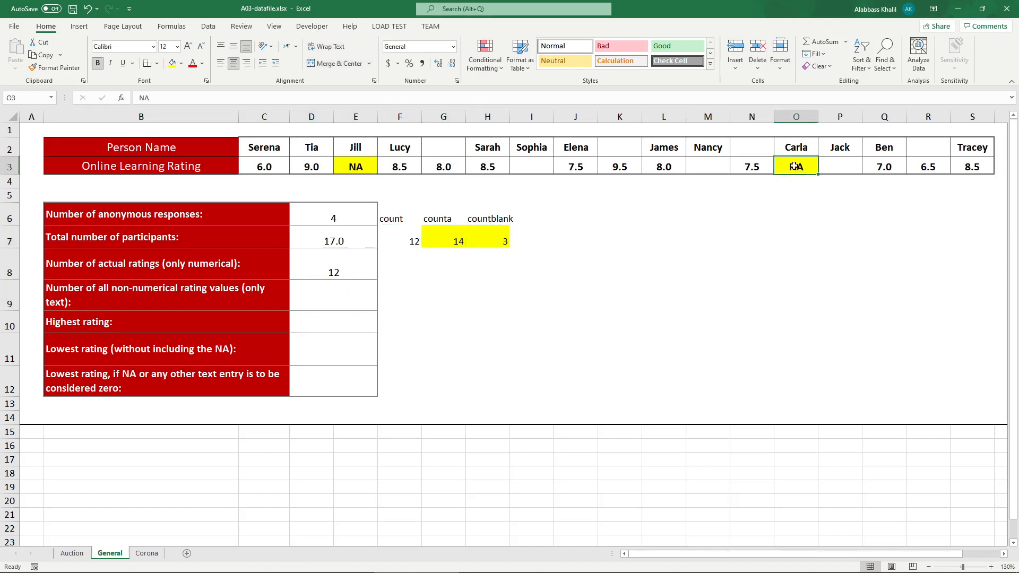
left_click(373, 159)
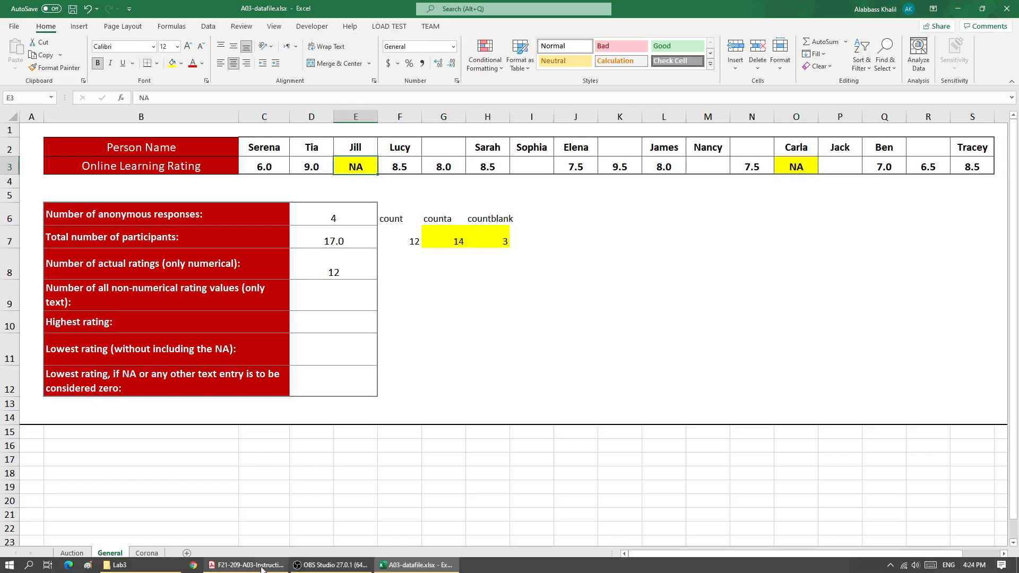
Step: Switch to the Acrobat Reader instructions, circle the expected answer for non-numerical rating values, and return to the Excel workbook
left_click(262, 566)
left_click_drag(794, 348, 799, 346)
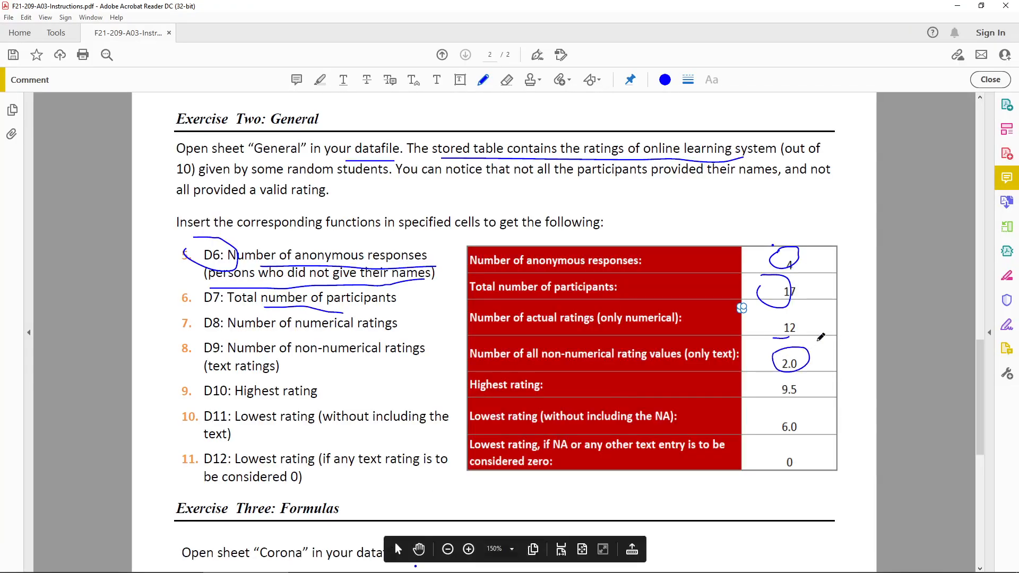
left_click(956, 7)
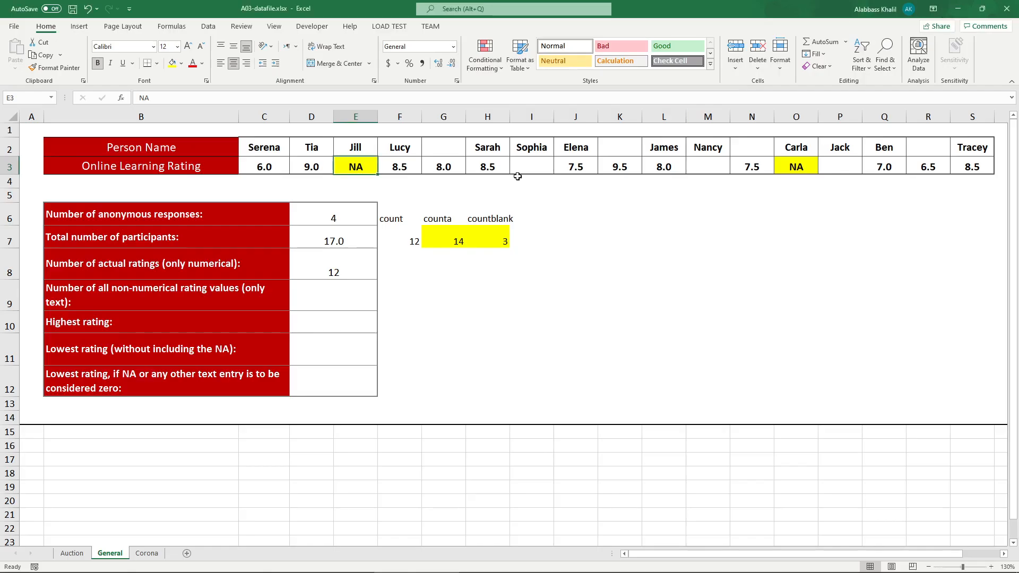
Step: Compare the COUNT, COUNTA and COUNTBLANK formulas in F7:H7 to work out how to count only text ratings
left_click(339, 302)
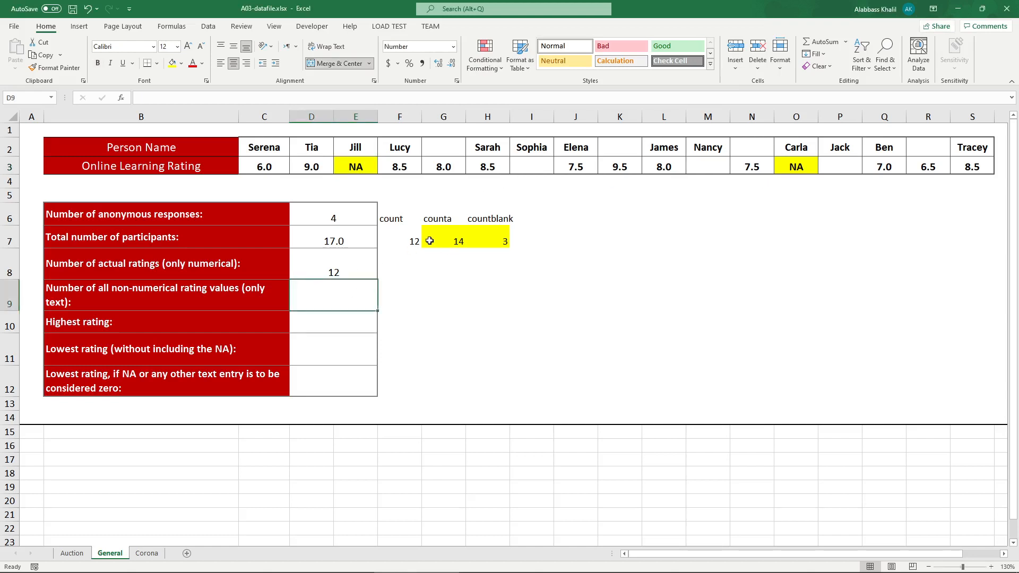
left_click(413, 239)
left_click(457, 233)
left_click(504, 234)
left_click(425, 239)
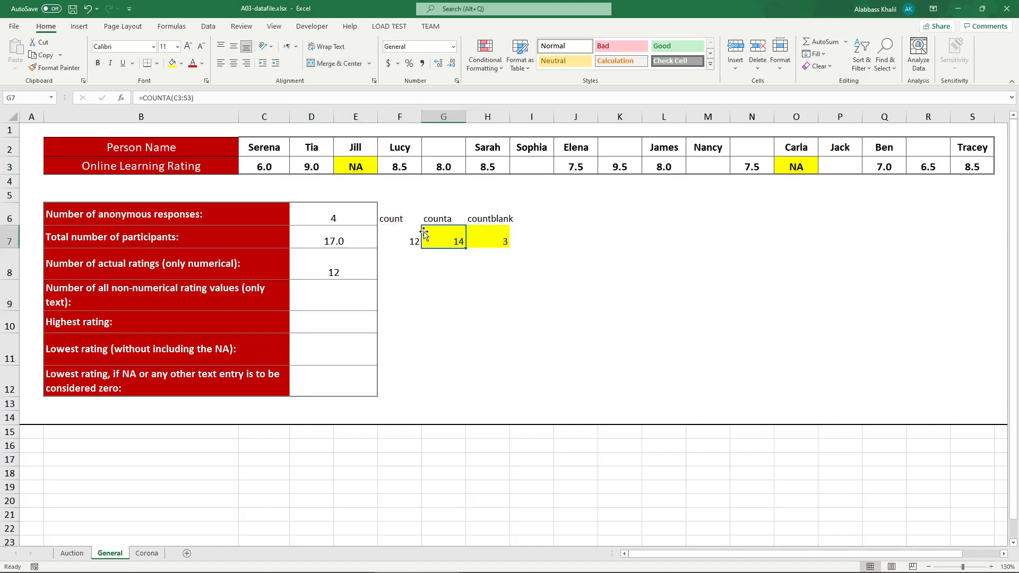
left_click(419, 241)
left_click(491, 241)
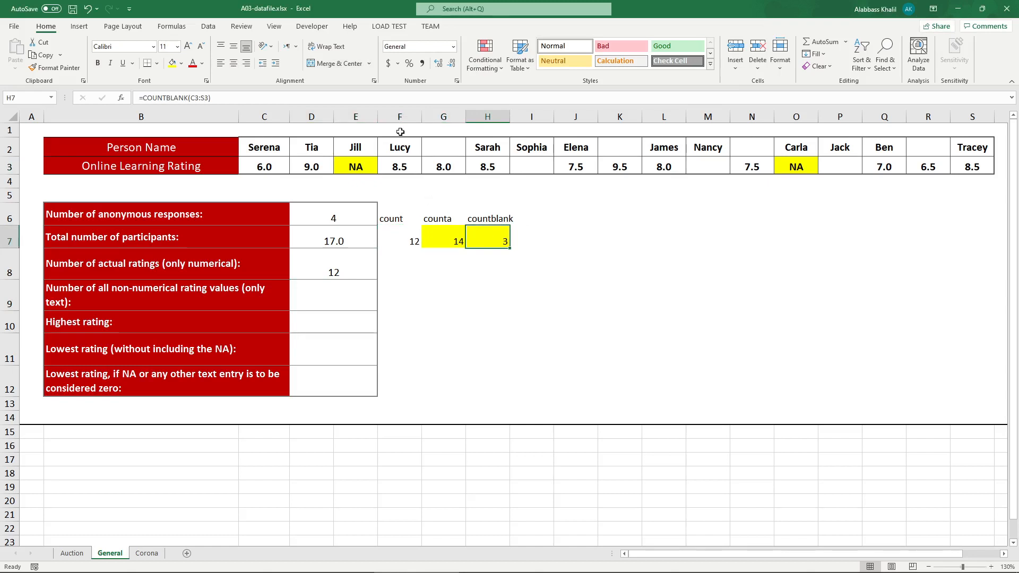
left_click(408, 240)
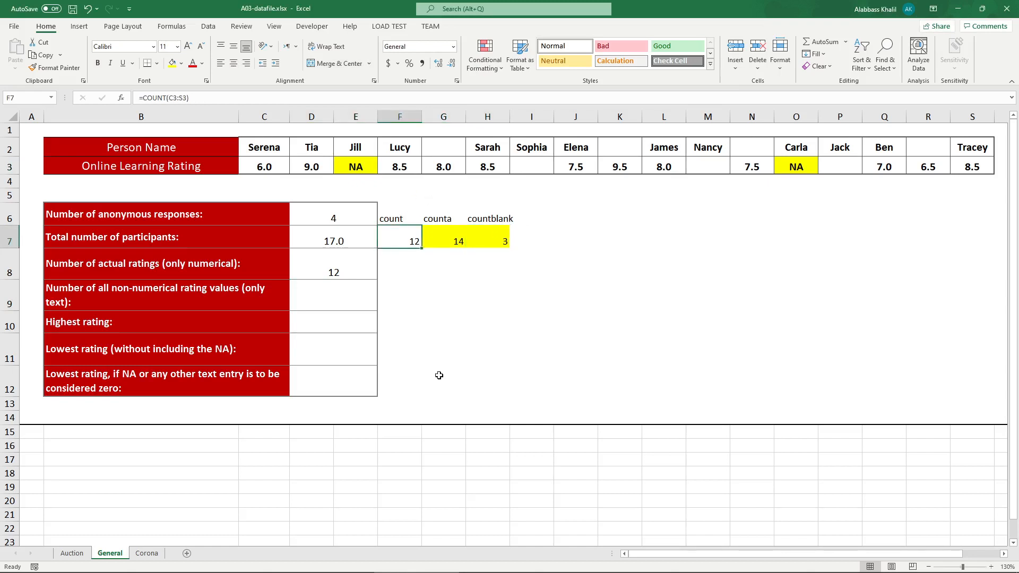
left_click(444, 242)
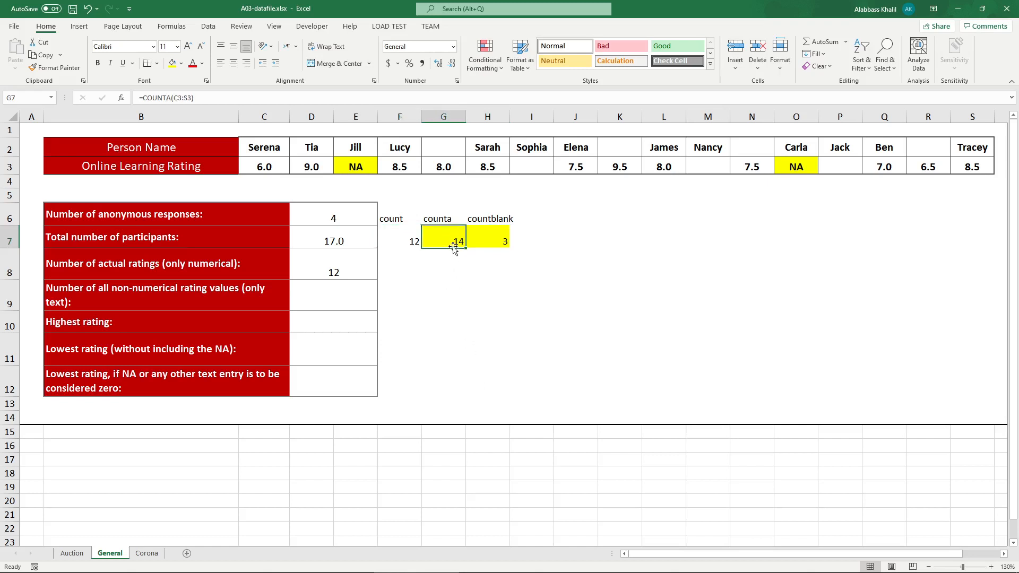
Step: Add the note "^only numbers" in F8 and "numbers and text" in G8
left_click(415, 263)
type("^only numbers")
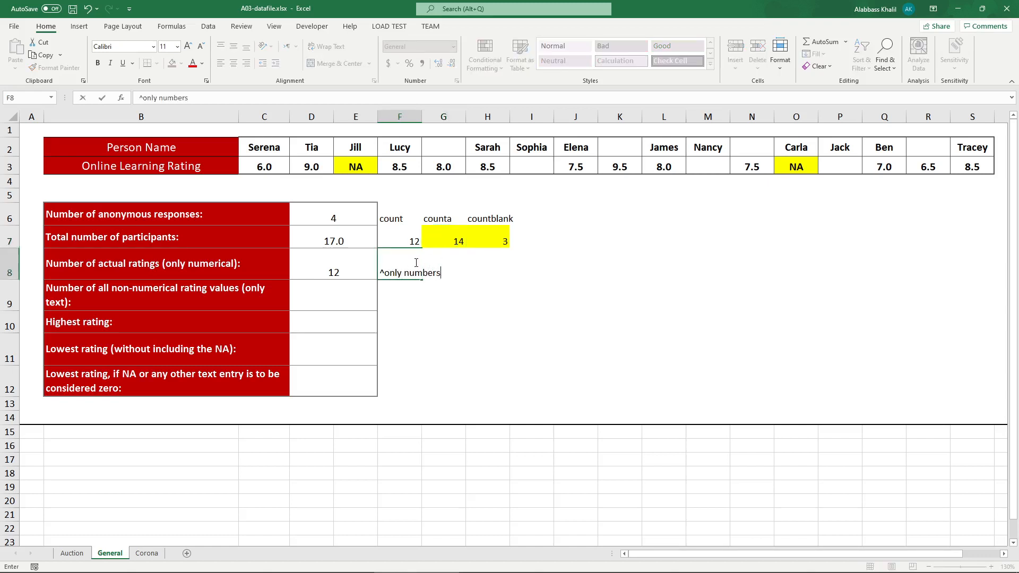
key("Tab")
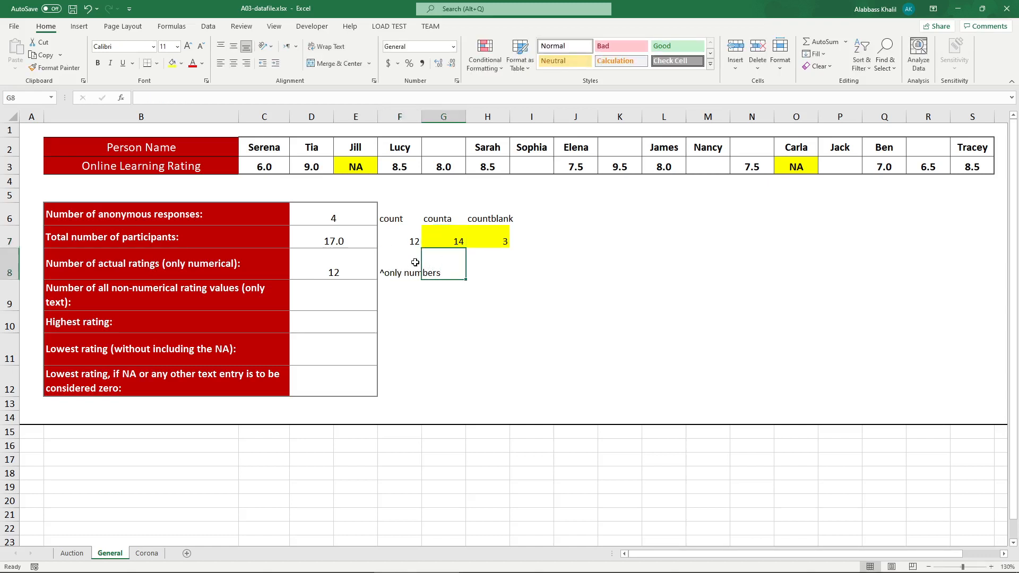
type("numbers a")
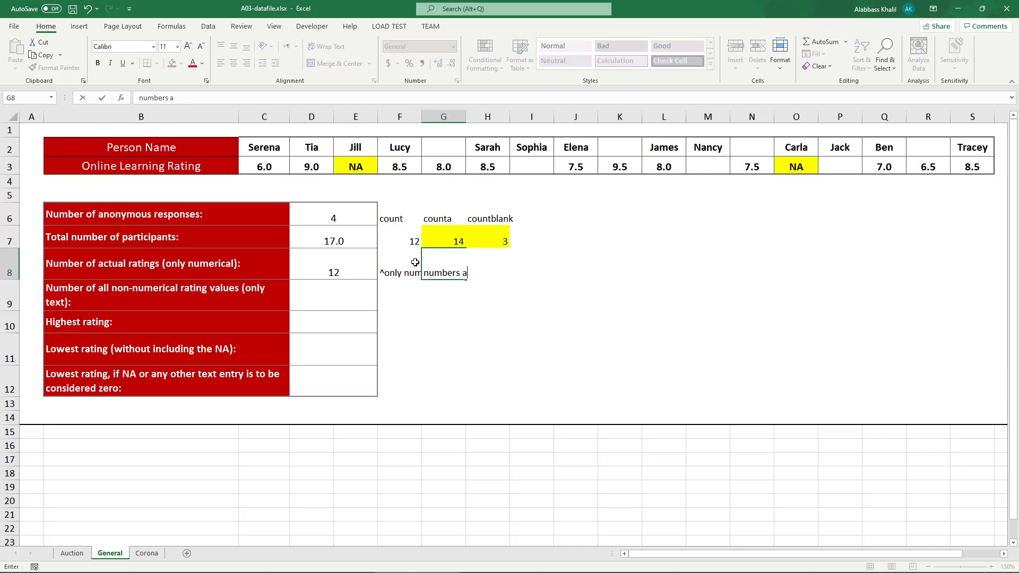
type("nd text")
key("Return")
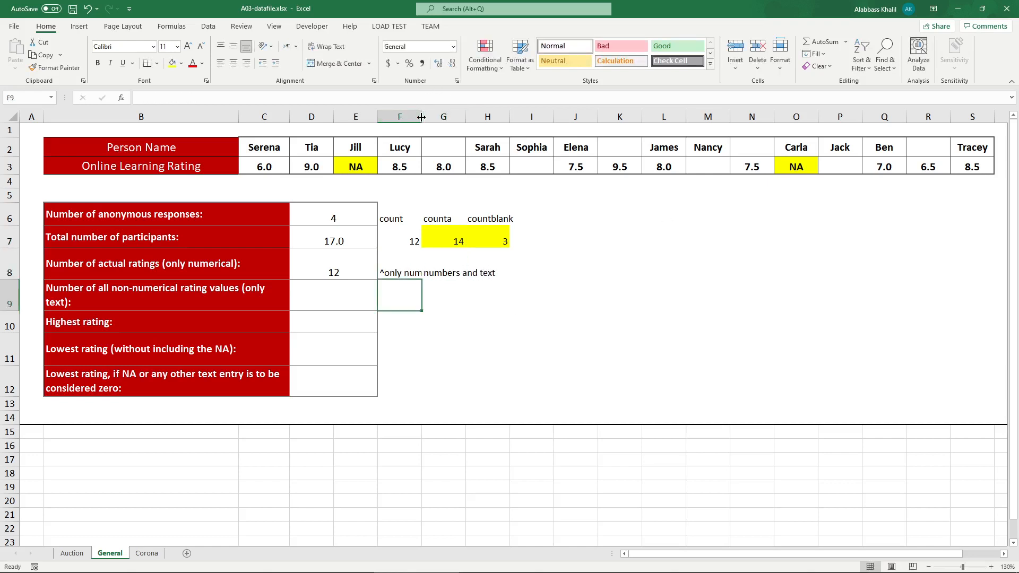
Step: Widen column F to fit its note and put a "^" in front of the note in G8
left_click_drag(420, 117, 446, 117)
double_click(453, 275)
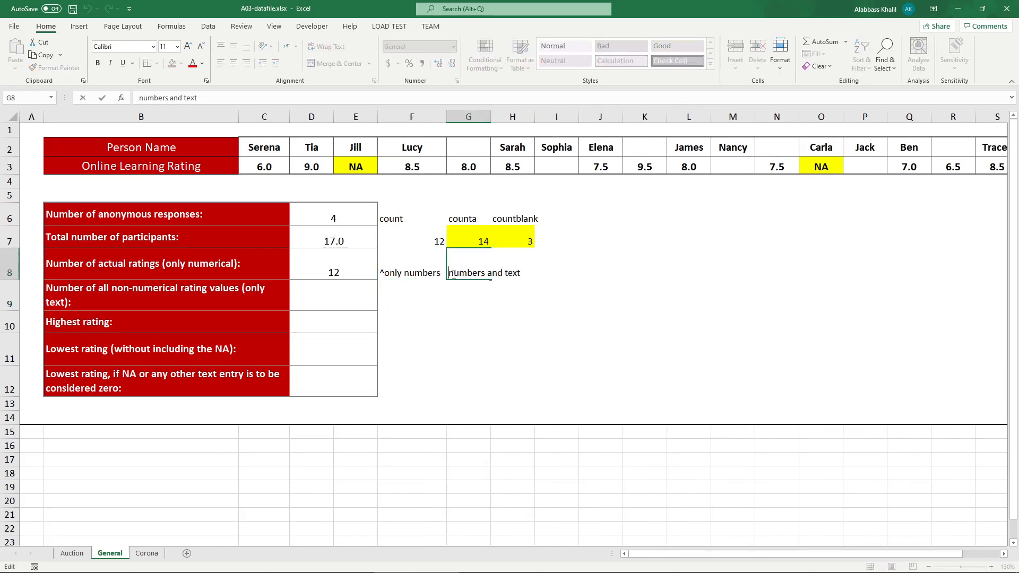
type("^")
left_click(510, 303)
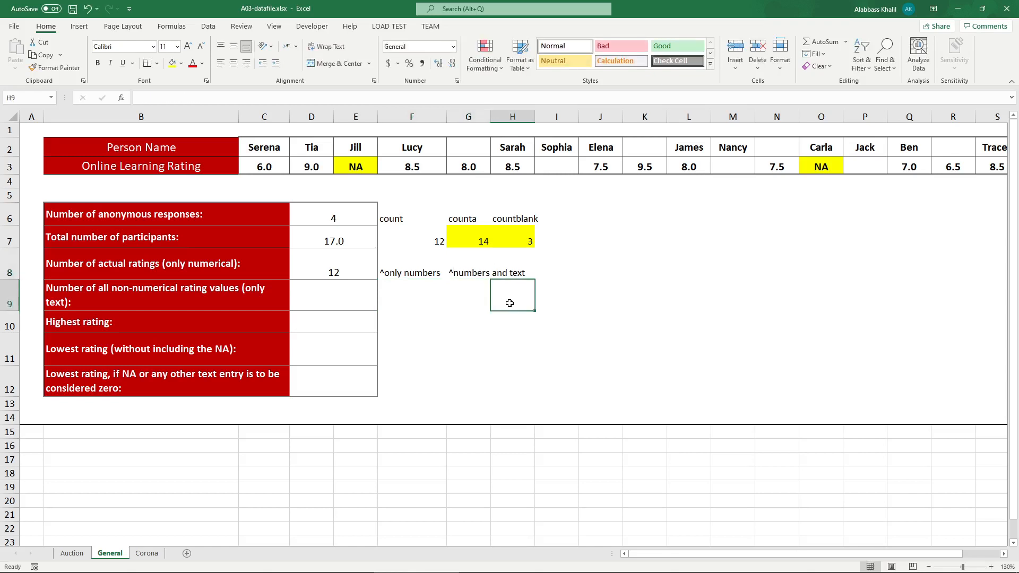
Step: Compare the explanatory notes under the COUNT and COUNTA results in F8 and G8
left_click(472, 274)
left_click(428, 283)
left_click(457, 276)
left_click(418, 268)
left_click(465, 268)
left_click(425, 268)
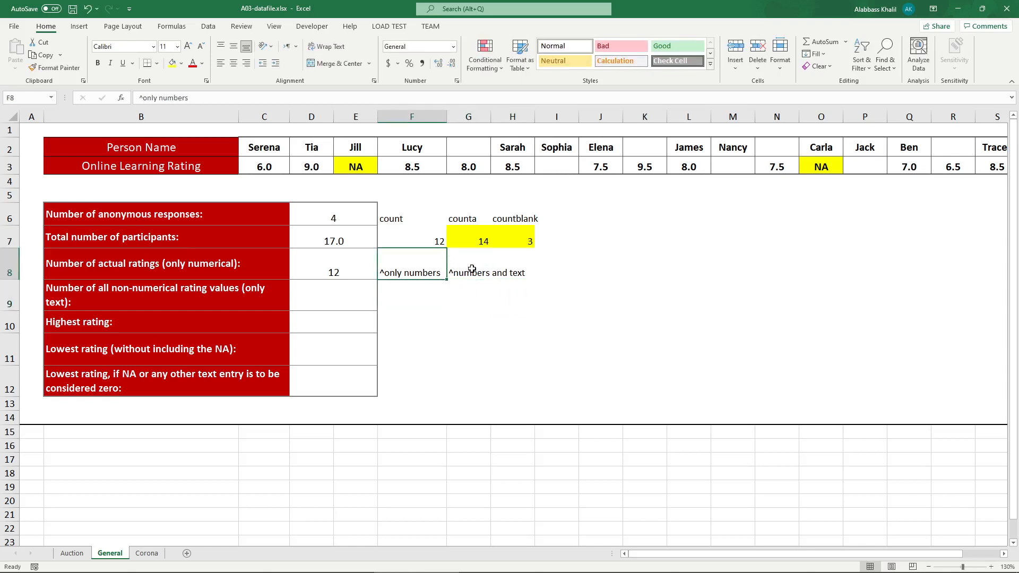
left_click(472, 269)
left_click(433, 269)
left_click(479, 268)
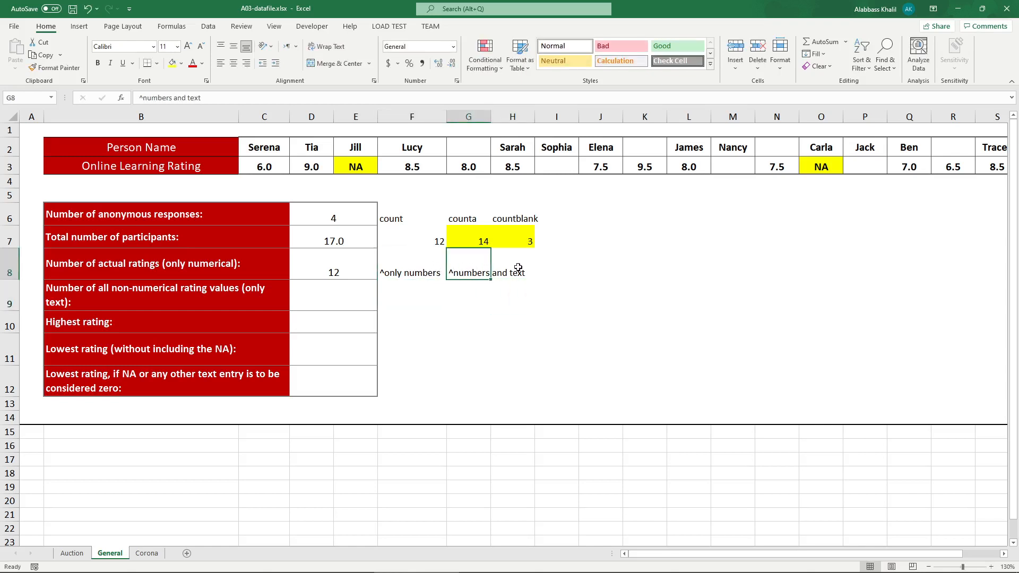
Step: Calculate the number of text-only ratings in D9 by subtracting the COUNT of the ratings row from COUNTA(C3:S3)
left_click(346, 295)
type("=coun")
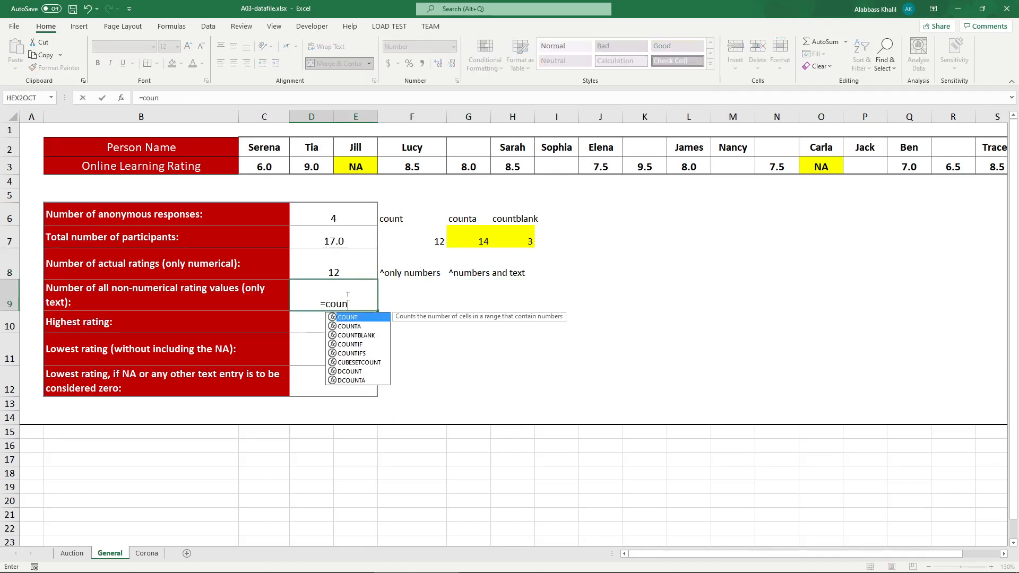
key("Down")
key("Tab")
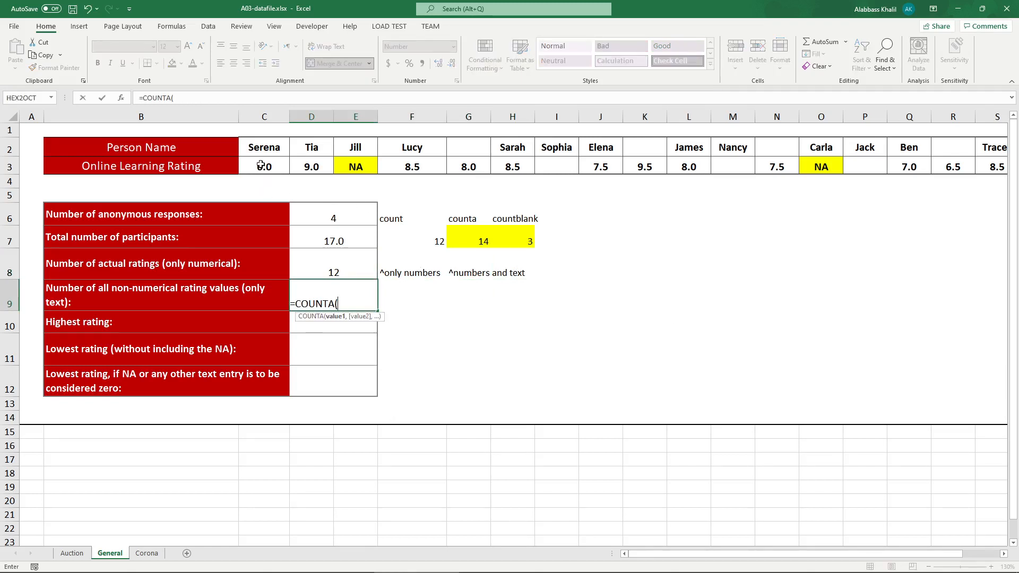
left_click_drag(261, 166, 987, 167)
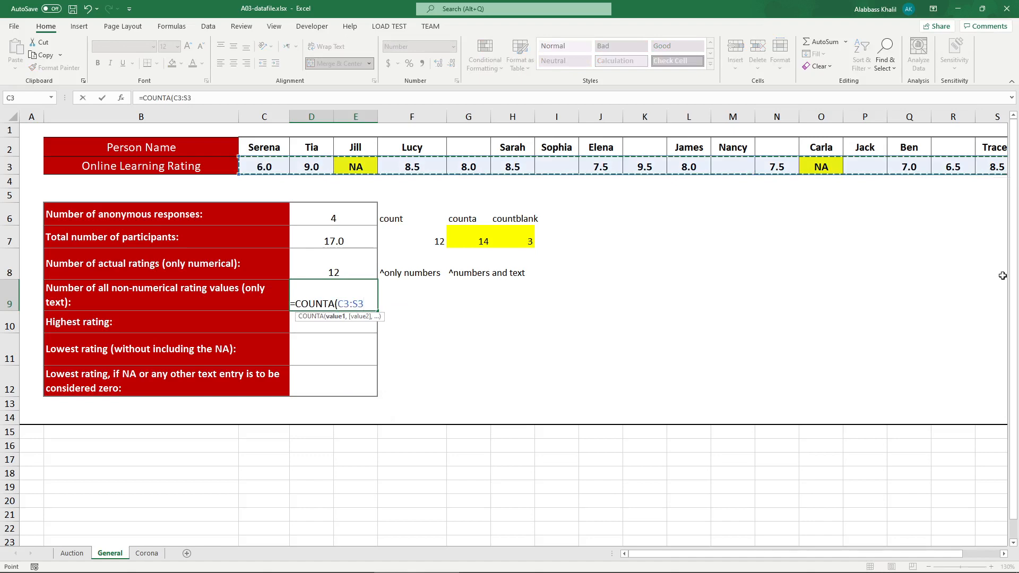
mouse_move(731, 554)
left_mouse_down()
mouse_move(757, 554)
mouse_move(727, 553)
left_mouse_up()
type(") - ")
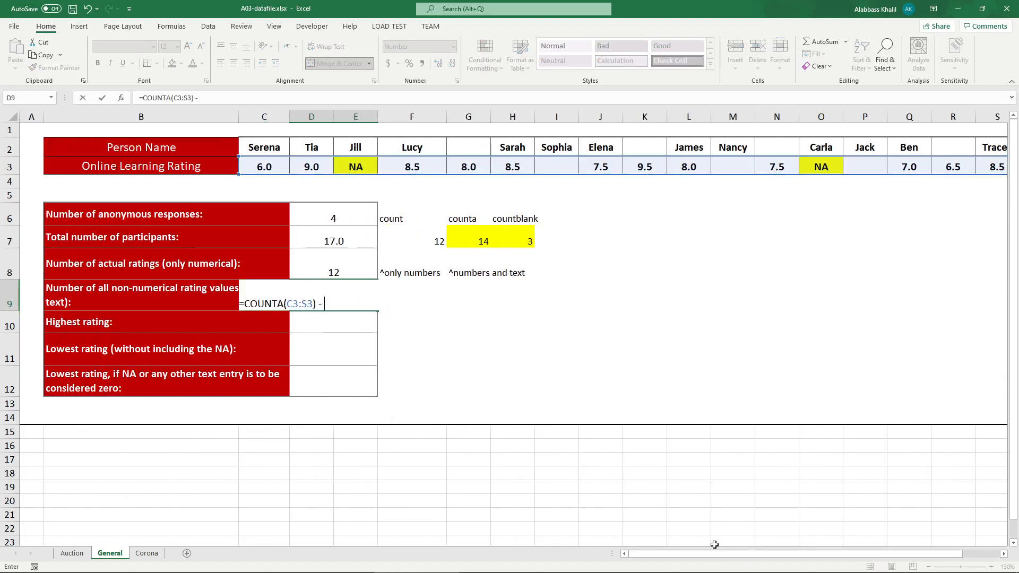
type("count")
key("Tab")
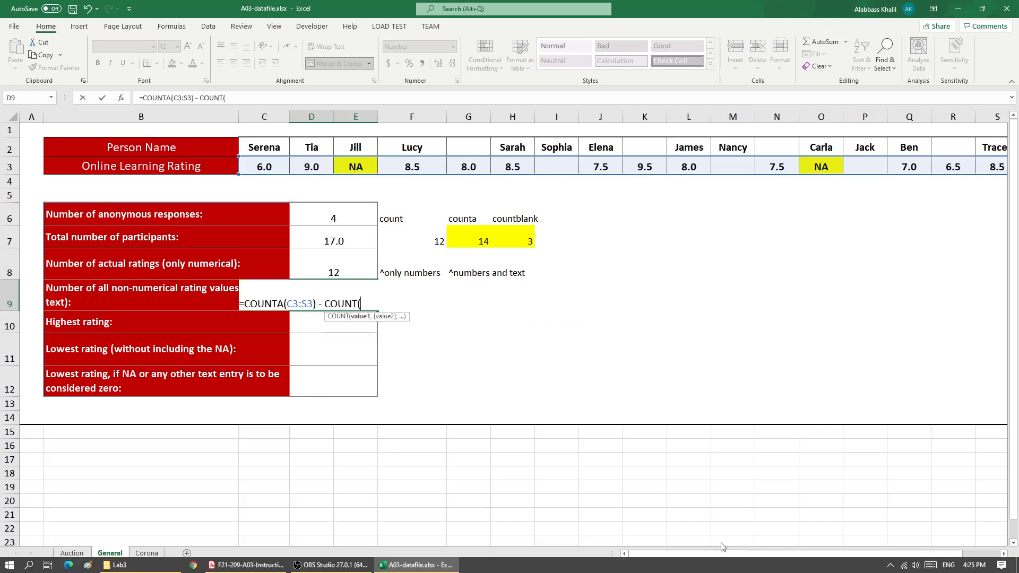
left_click(274, 160)
left_click_drag(275, 161, 754, 168)
key("Return")
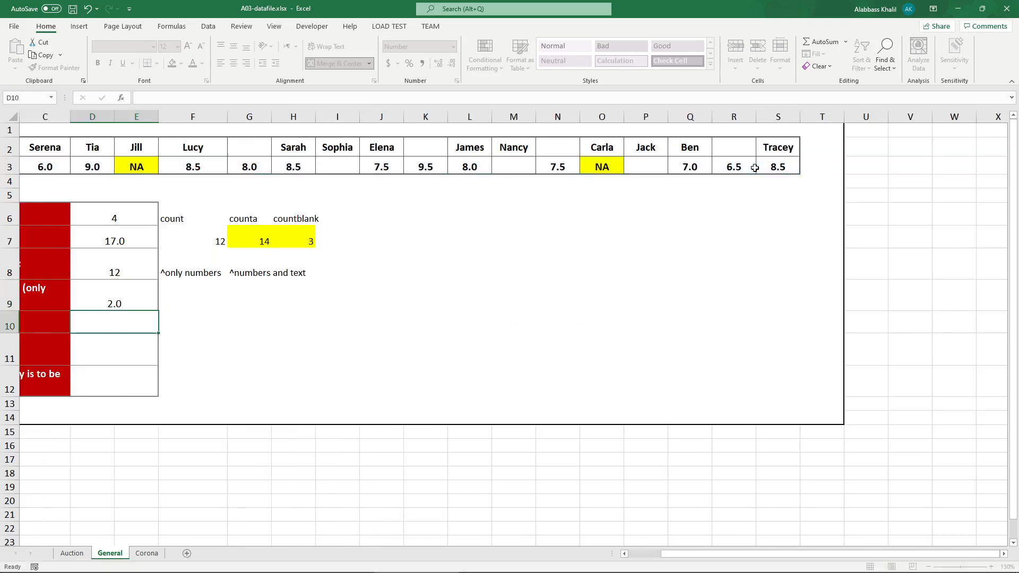
left_click_drag(690, 555, 656, 557)
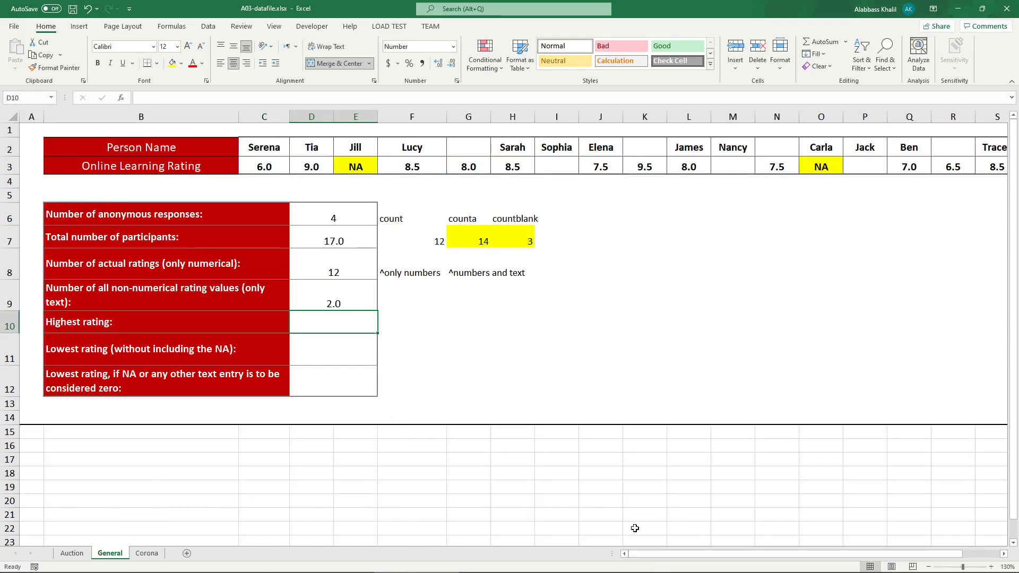
Step: Calculate the highest rating in D10 with MAX over the ratings in C3:S3
left_click(147, 314)
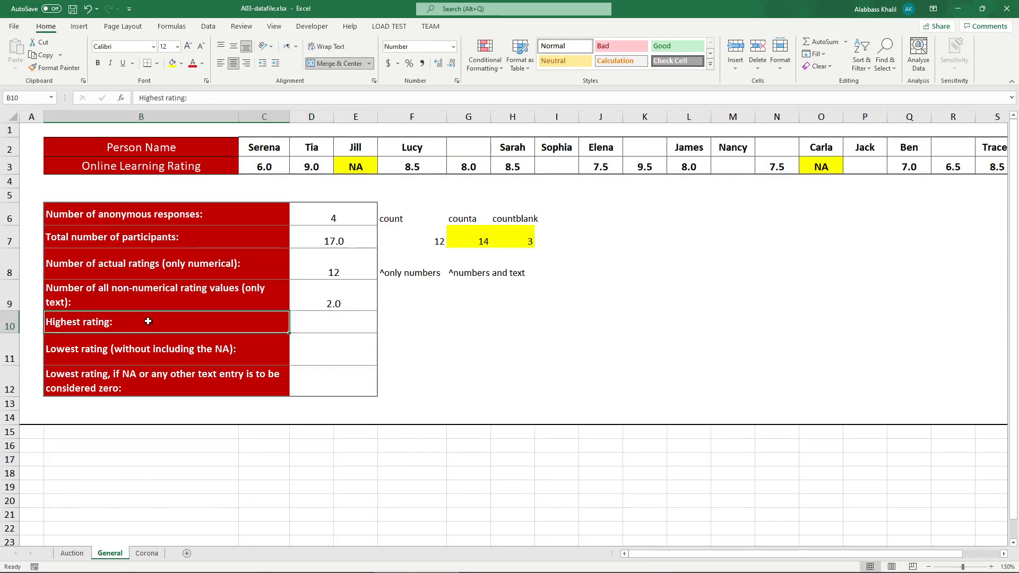
left_click(338, 323)
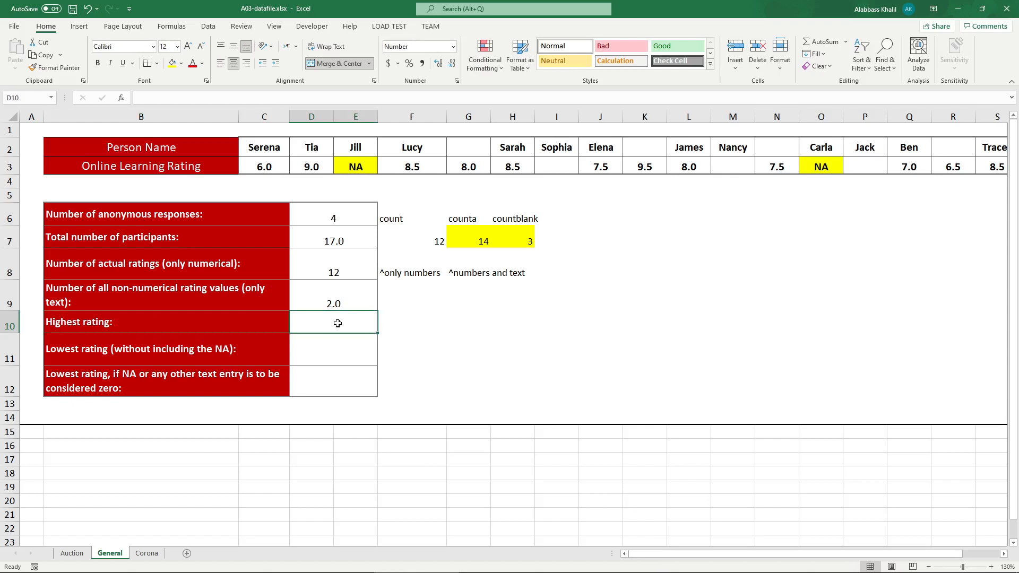
type("=MAX(")
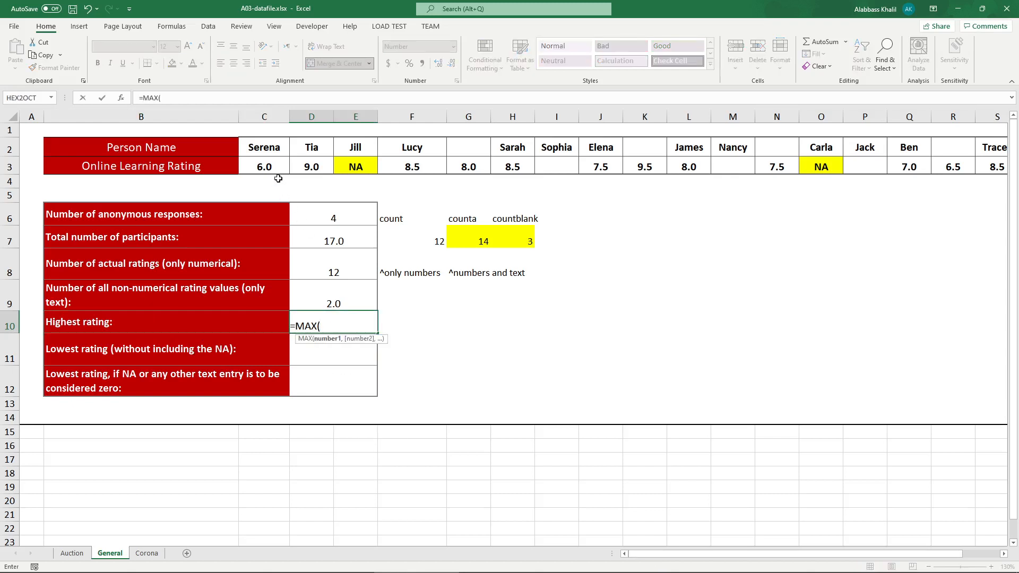
left_click_drag(264, 167, 984, 166)
type(")")
key("Return")
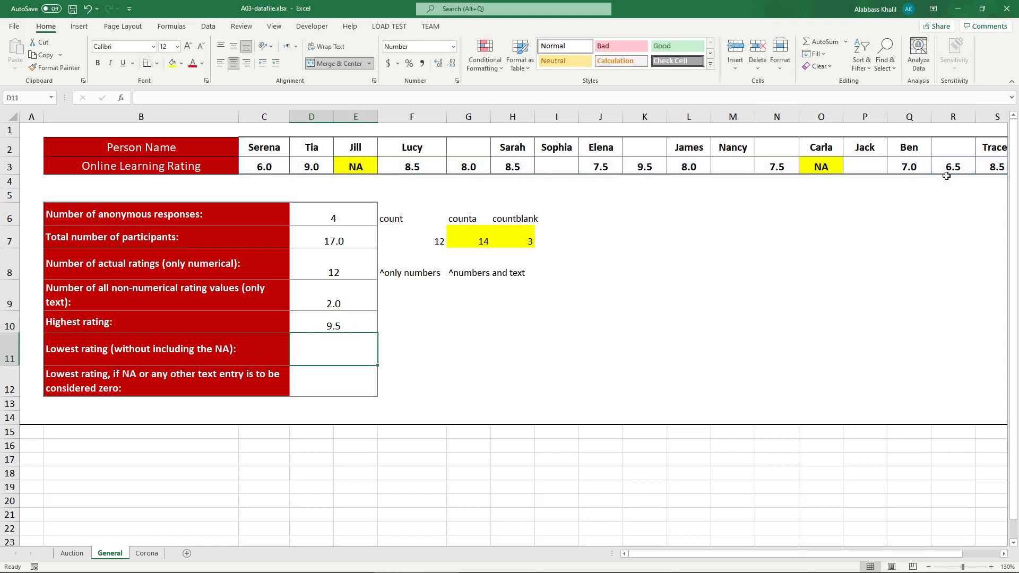
Step: Calculate the lowest rating, excluding NA entries, in D11 with MIN over the ratings row
left_click(95, 346)
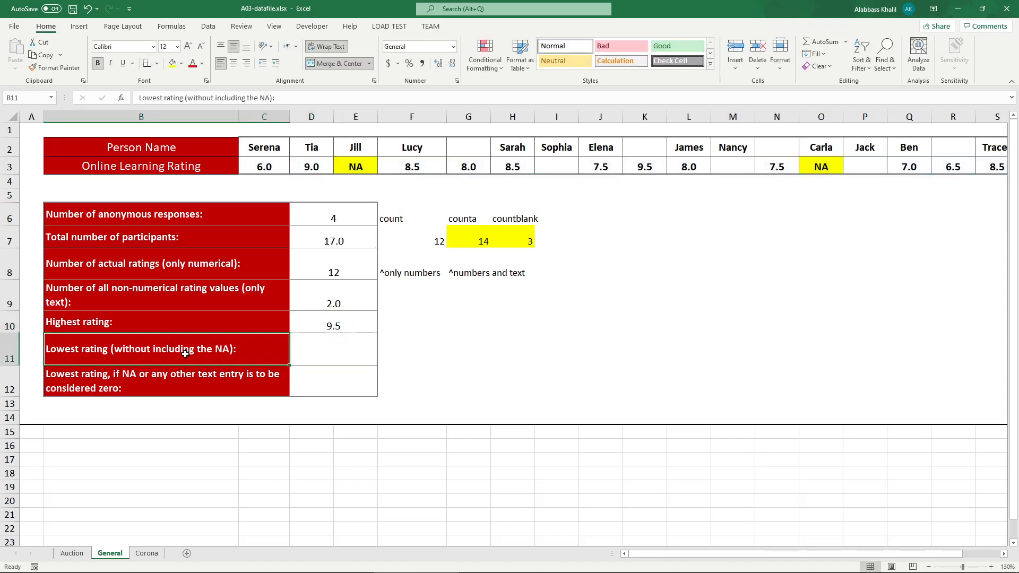
double_click(225, 351)
left_click_drag(229, 350, 131, 355)
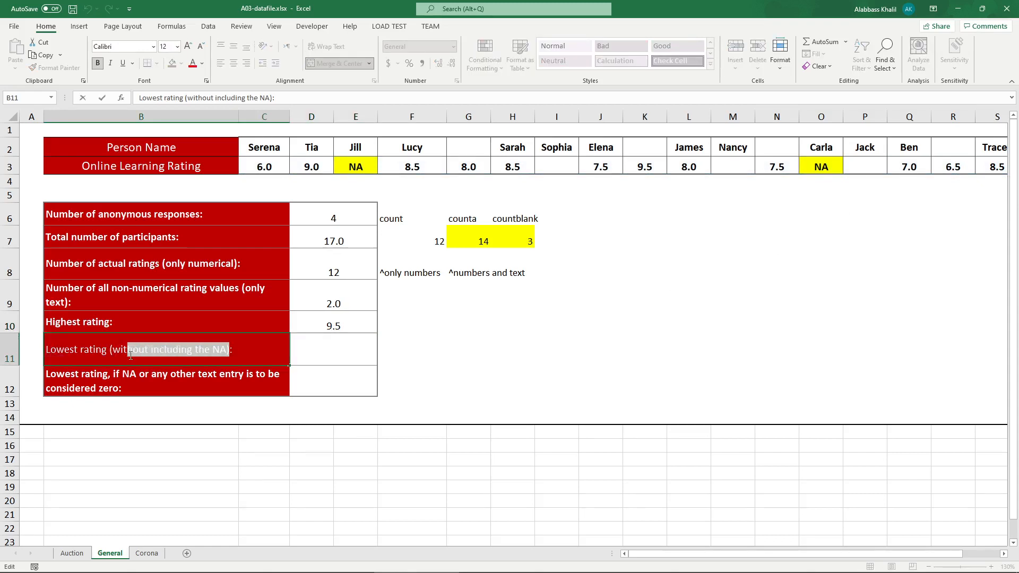
left_click(337, 352)
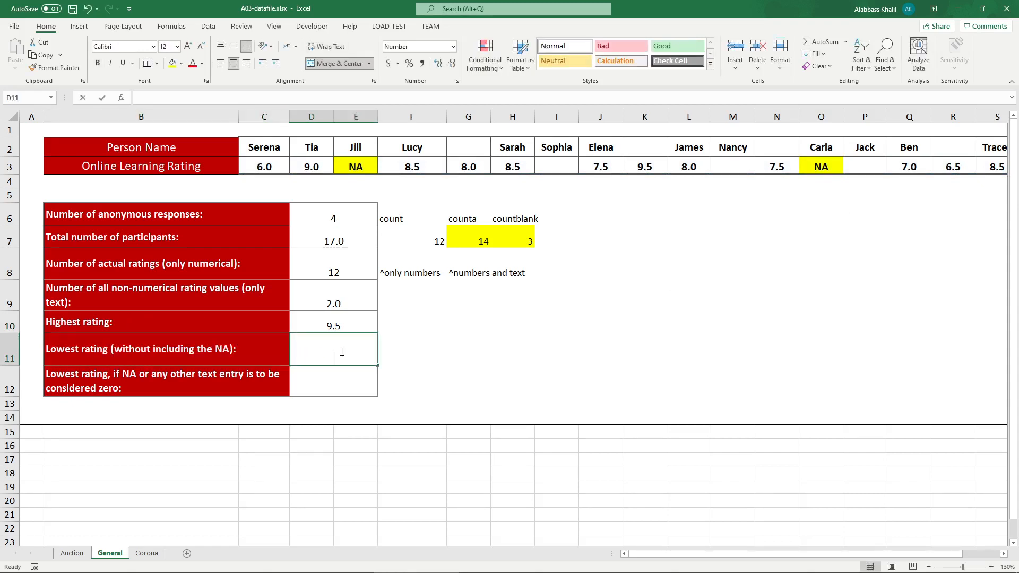
type("=min")
key("Tab")
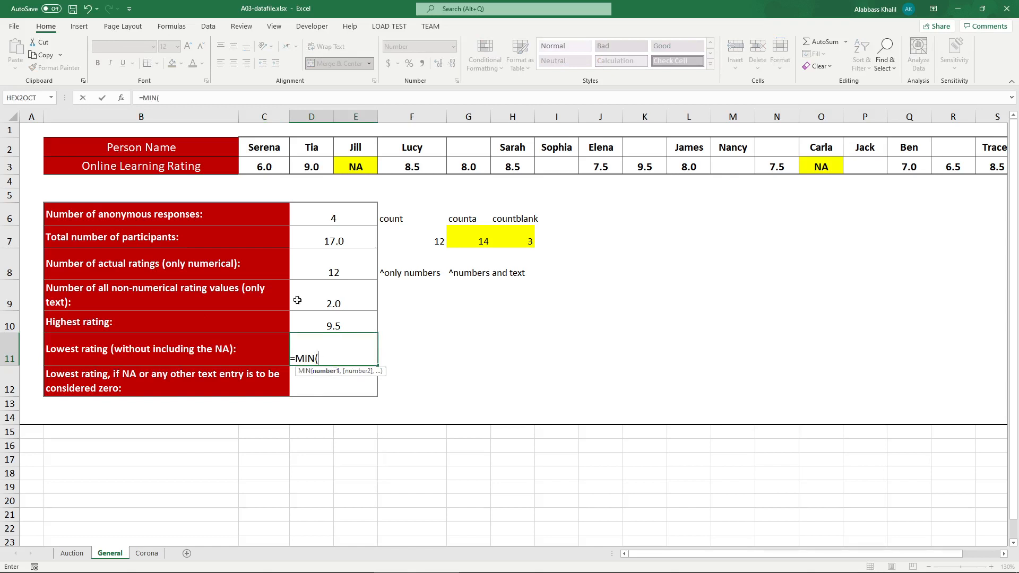
left_click_drag(278, 168, 780, 160)
key("Return")
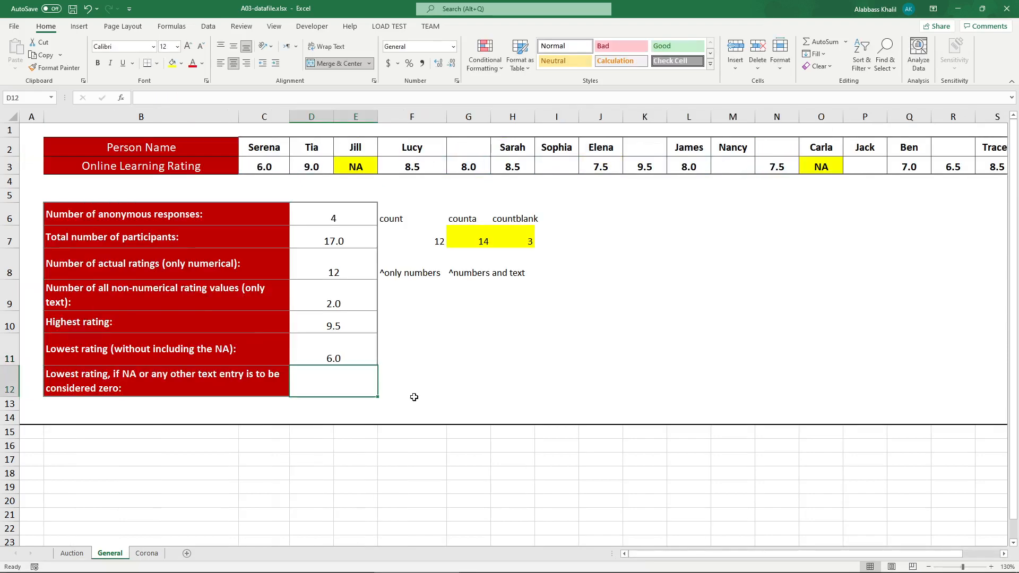
Step: Switch to the instructions PDF, mark the expected D11 lowest rating in its results table, and return to the Excel workbook
left_click(246, 565)
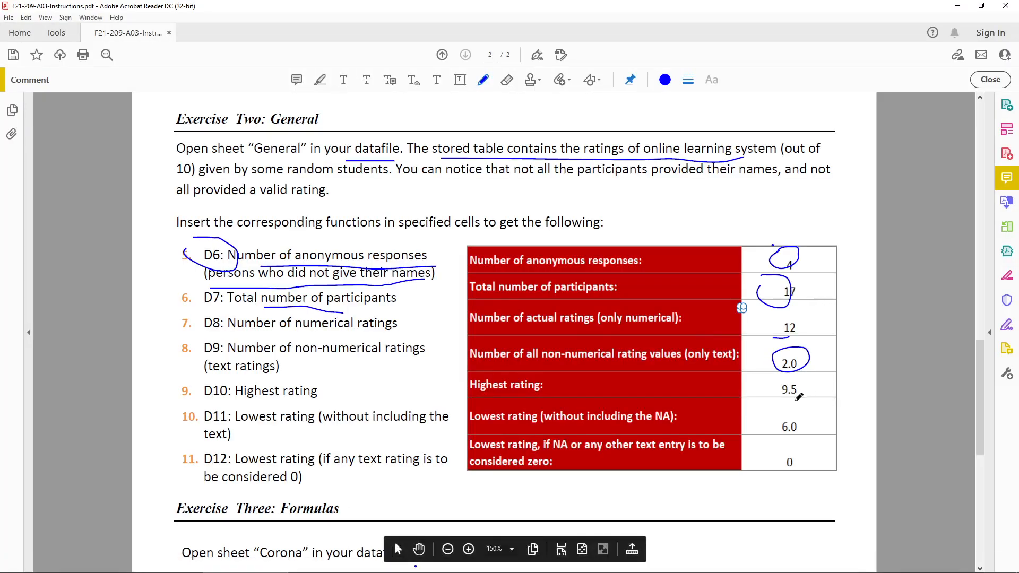
left_click_drag(772, 443, 795, 441)
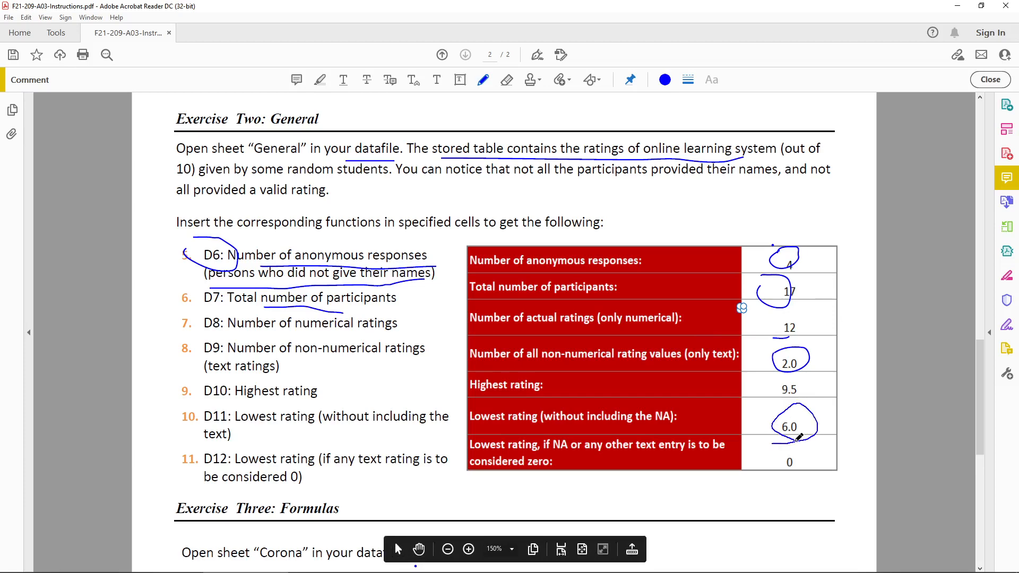
left_click(958, 6)
left_click(227, 337)
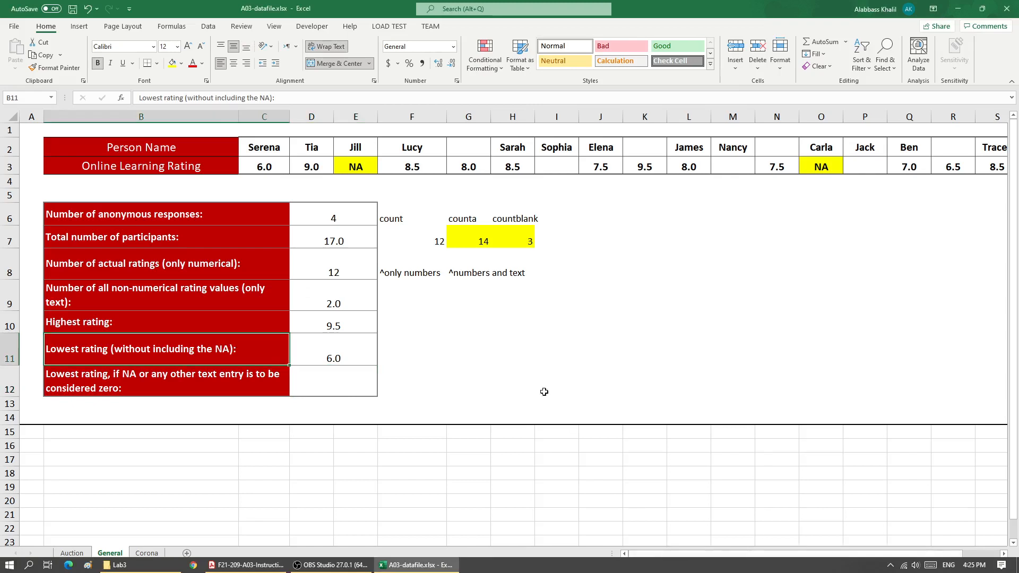
Step: Read the row 12 label on how NA or other text entries count towards the lowest rating
left_click(409, 351)
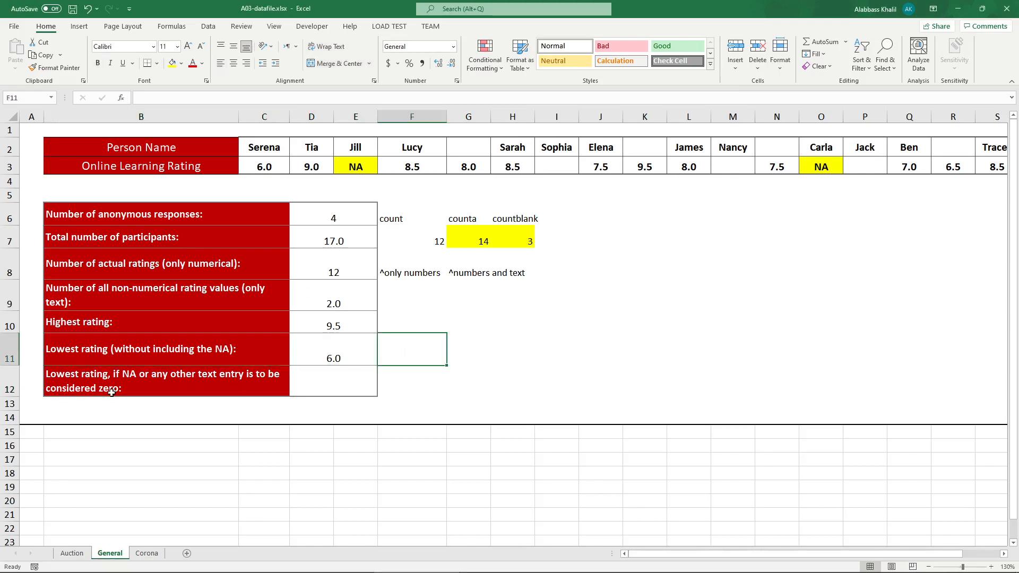
left_click(163, 388)
left_click(11, 390)
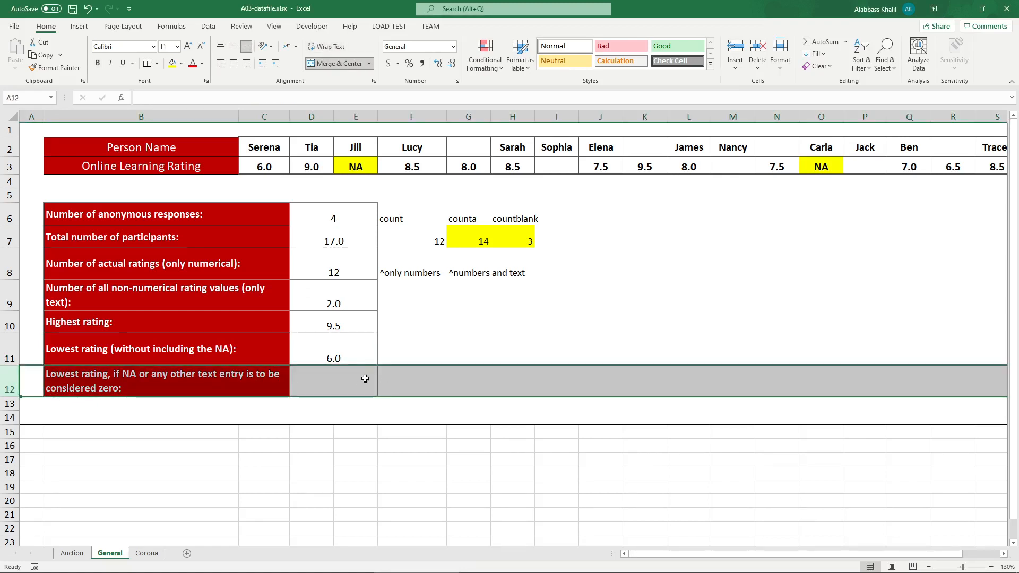
left_click(127, 379)
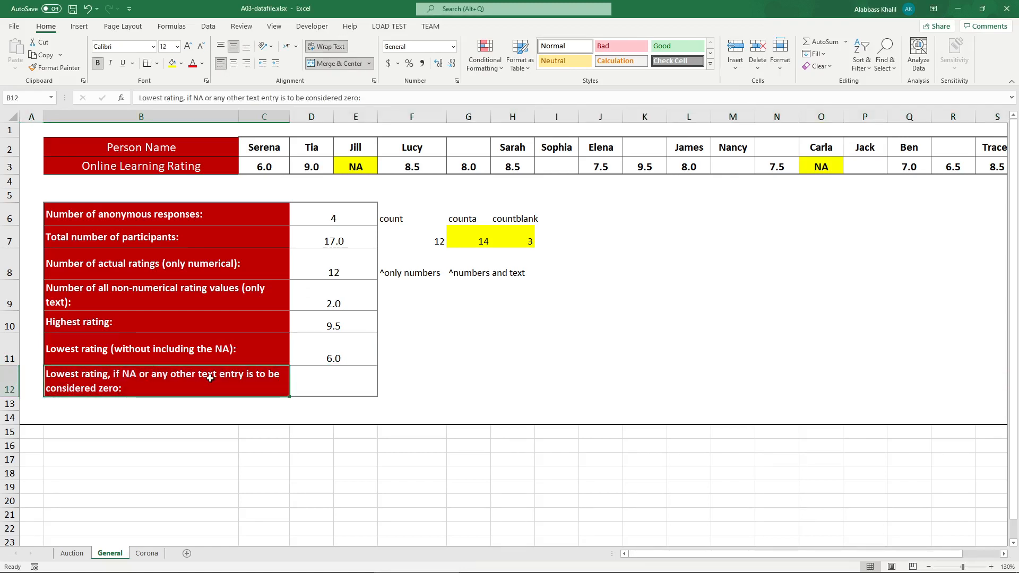
double_click(106, 375)
left_click_drag(106, 374, 145, 398)
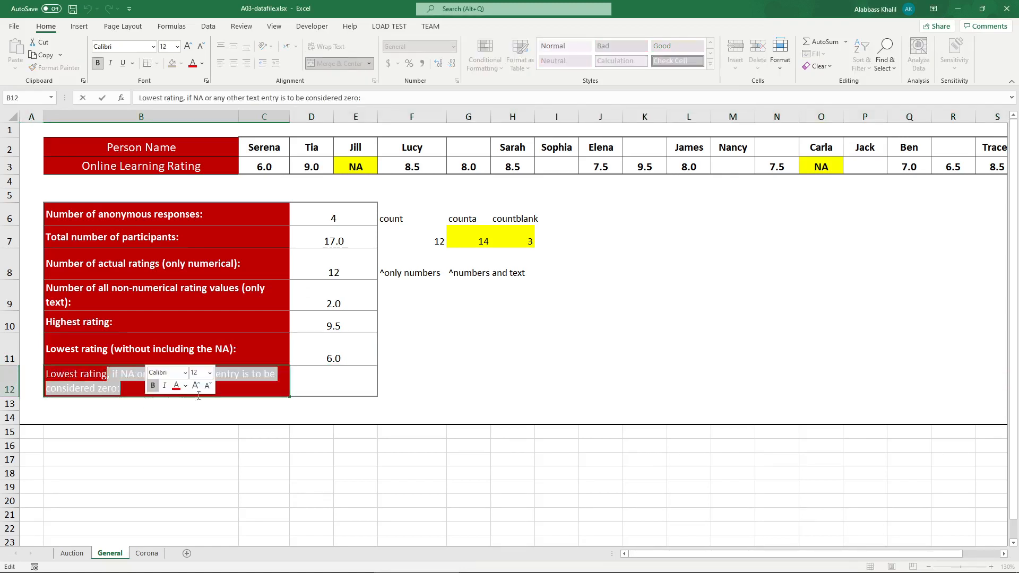
key("Escape")
Step: Calculate the lowest rating with text entries counted as zero in D12 using =MINA(C3:S3)
left_click(348, 381)
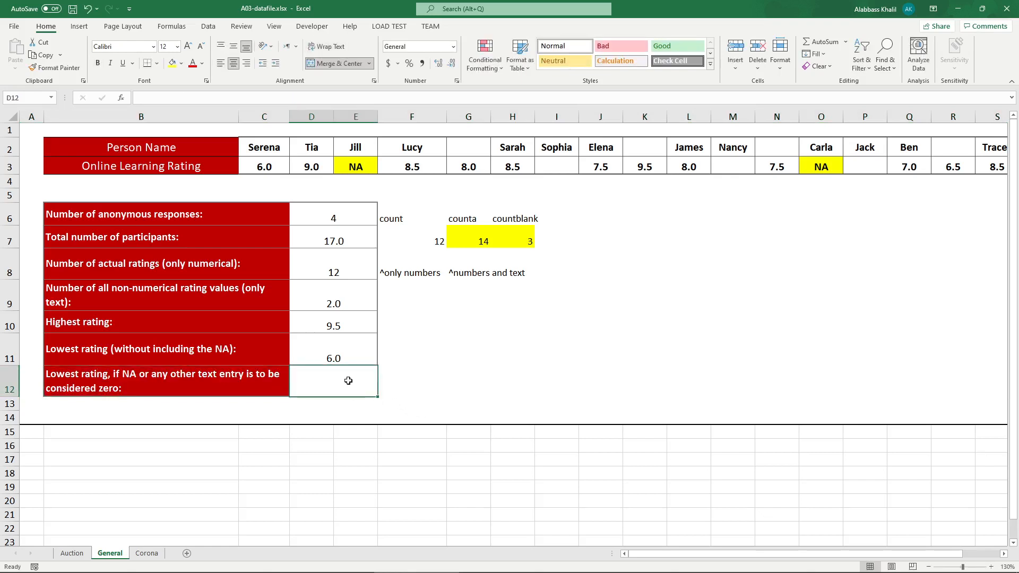
type("=min")
key("Down")
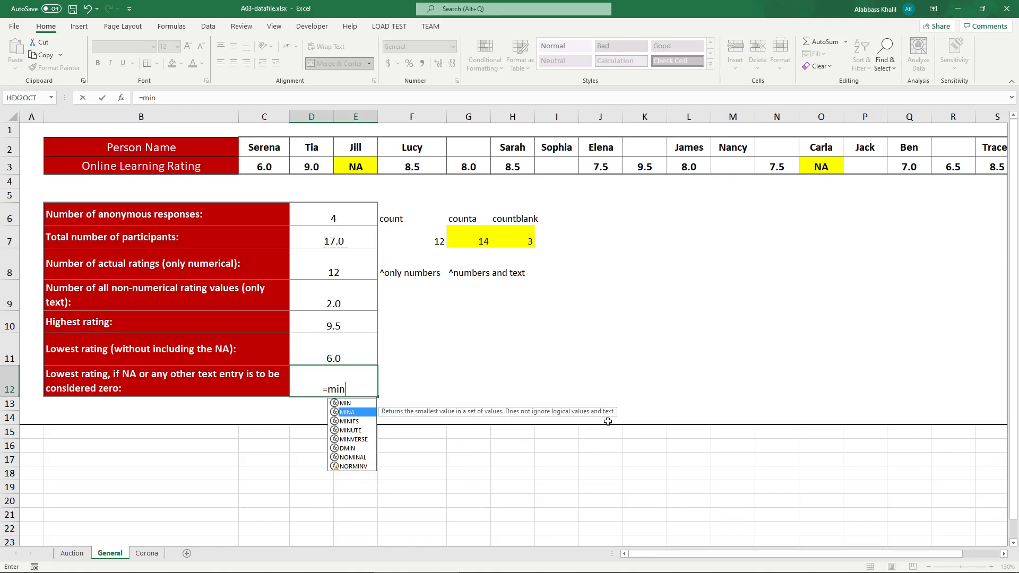
key("Tab")
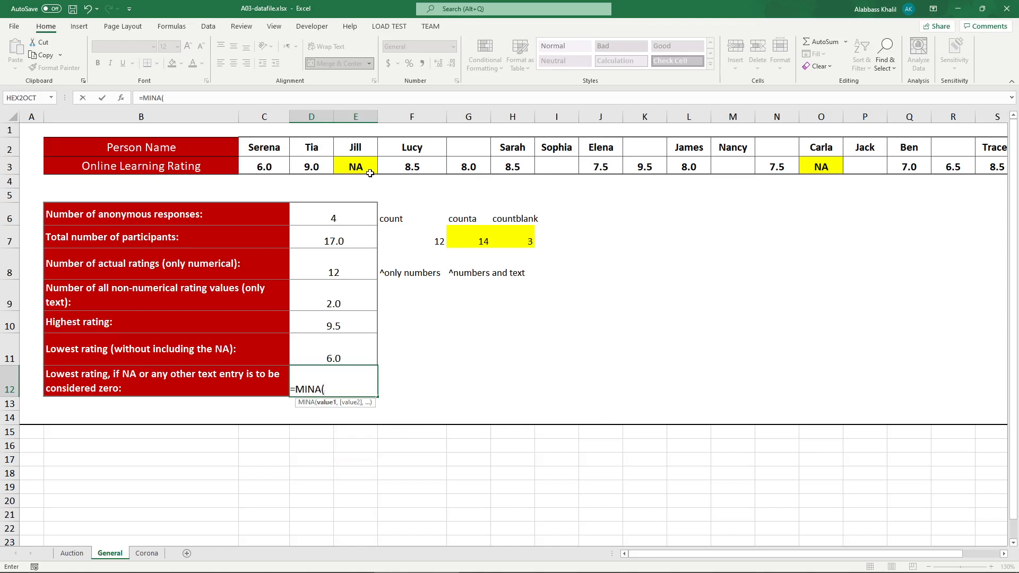
left_click_drag(285, 167, 983, 170)
type(")")
key("Menu")
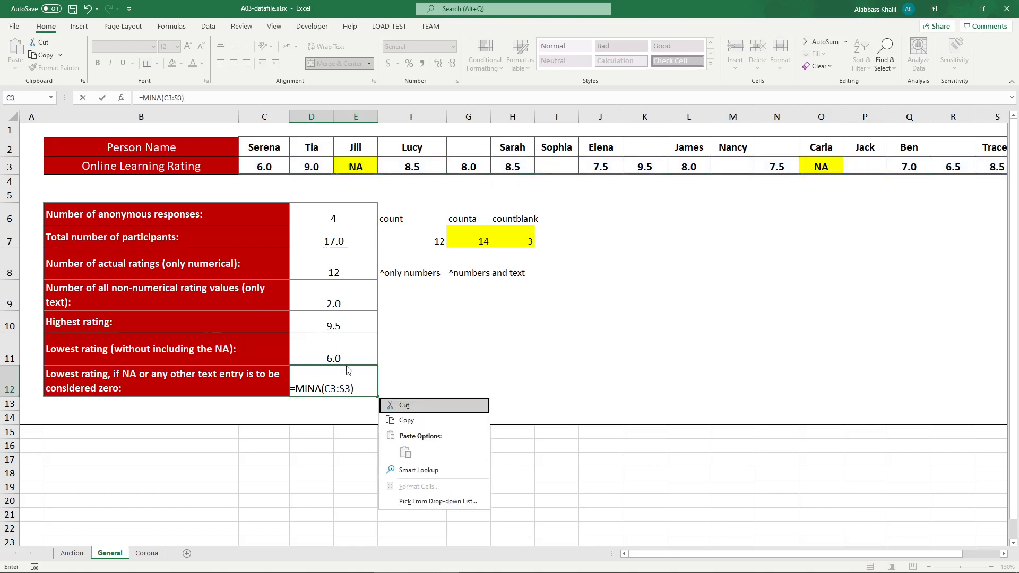
left_click(357, 382)
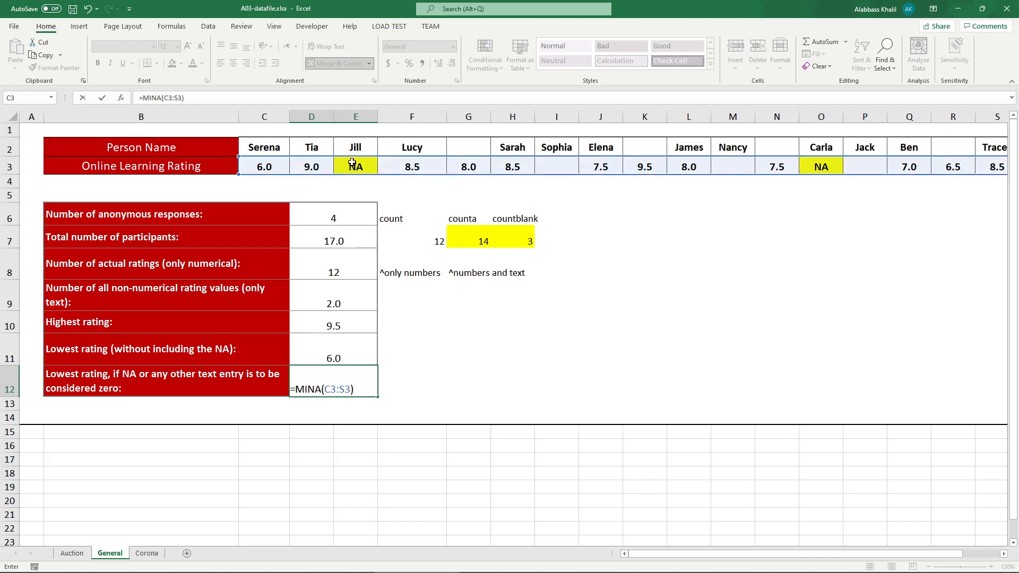
key("Return")
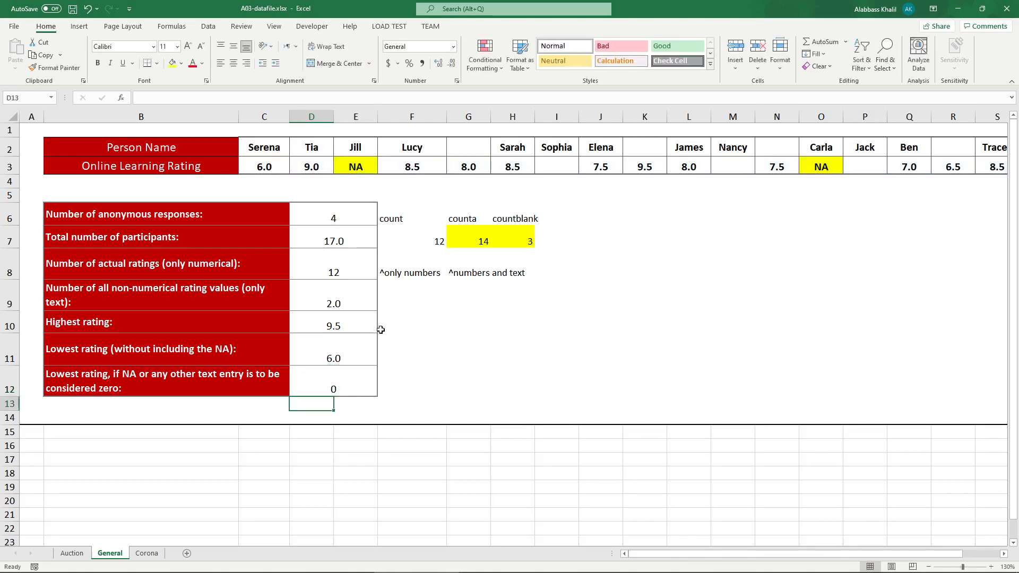
Step: Test the D12 formula by replacing the NA entries with "sghsehsehse" in E3 and "sghesgsegse" in O3
left_click(334, 389)
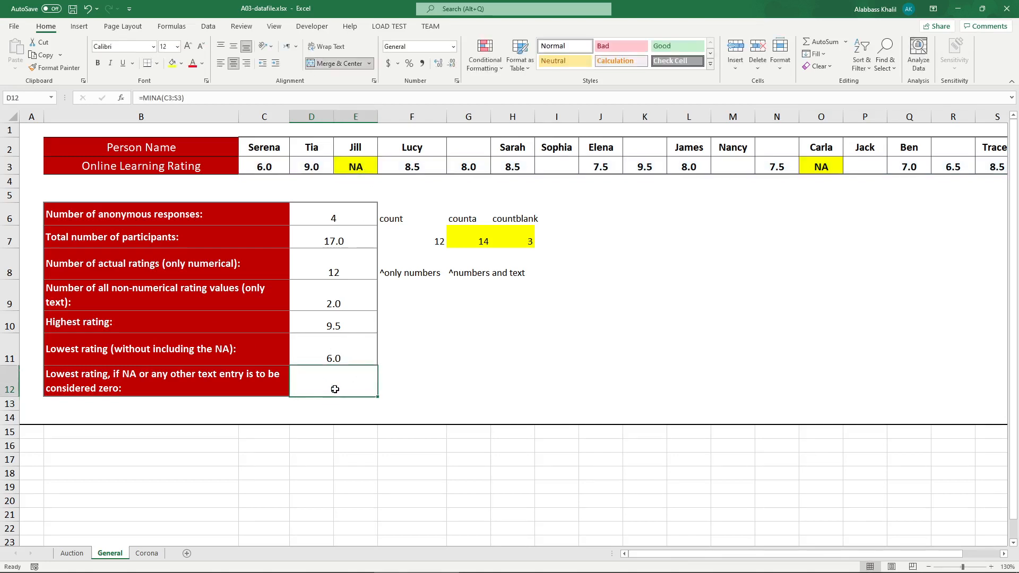
left_click(360, 166)
type("sghsehsehse")
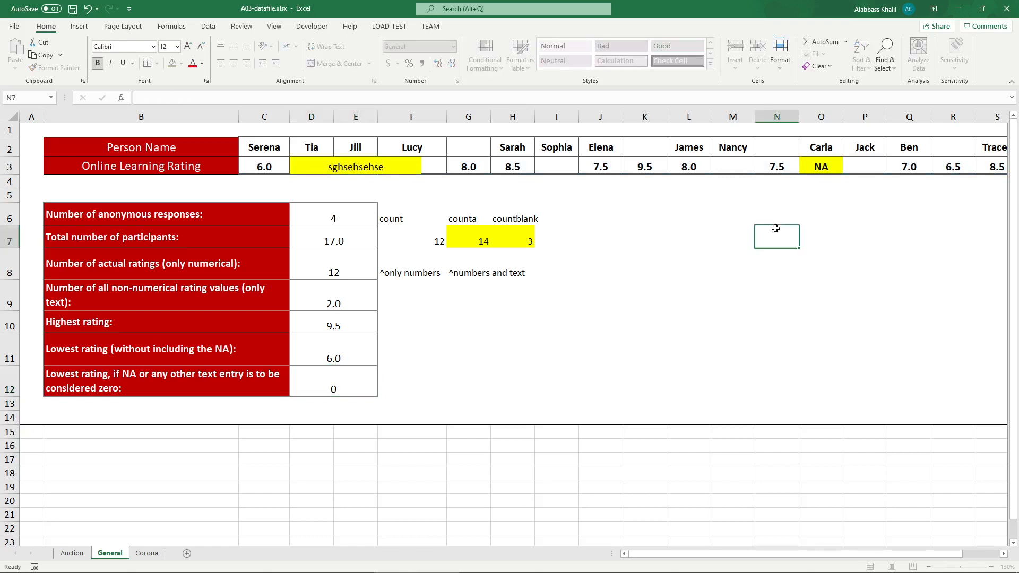
left_click(822, 168)
type("sghesgsegse")
left_click(774, 213)
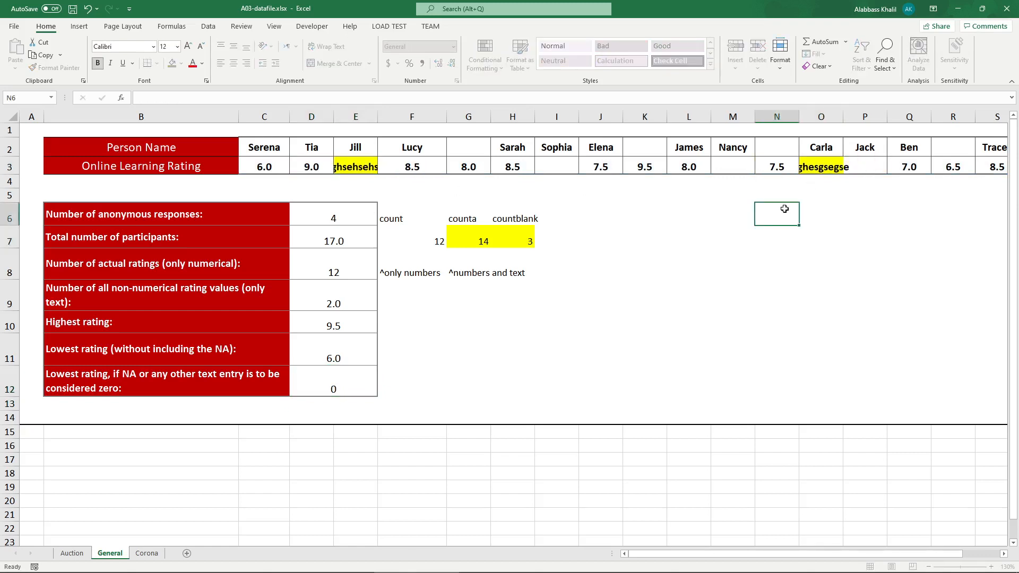
left_click(337, 392)
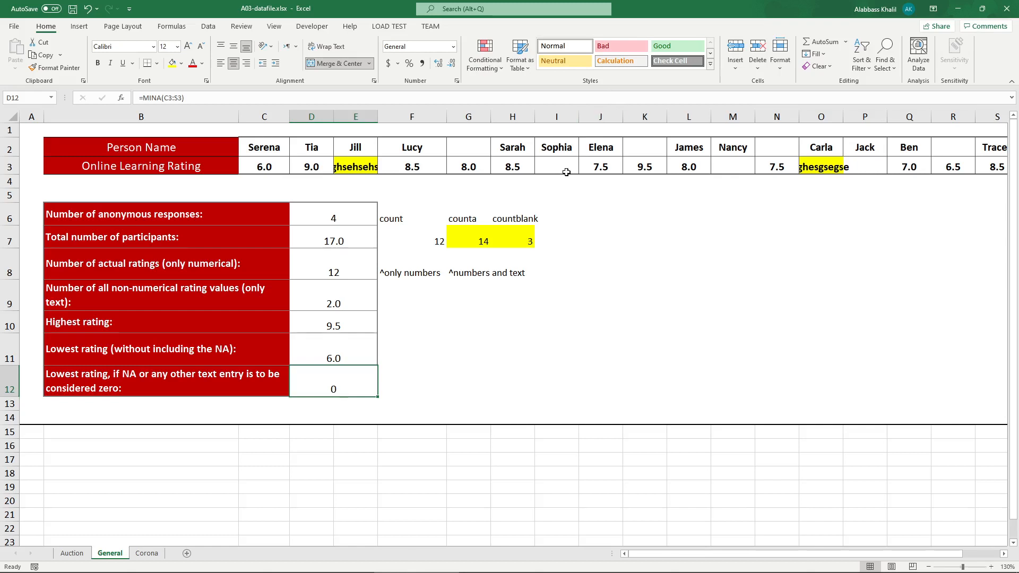
Step: Test the lowest-rating formulas with a negative rating by entering -5 in I3
left_click(567, 169)
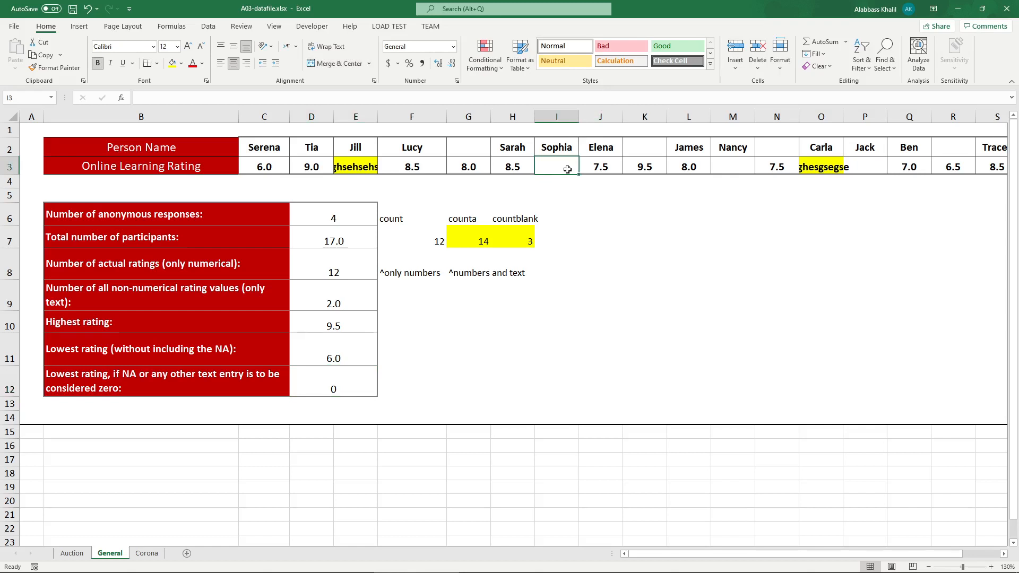
type("-5")
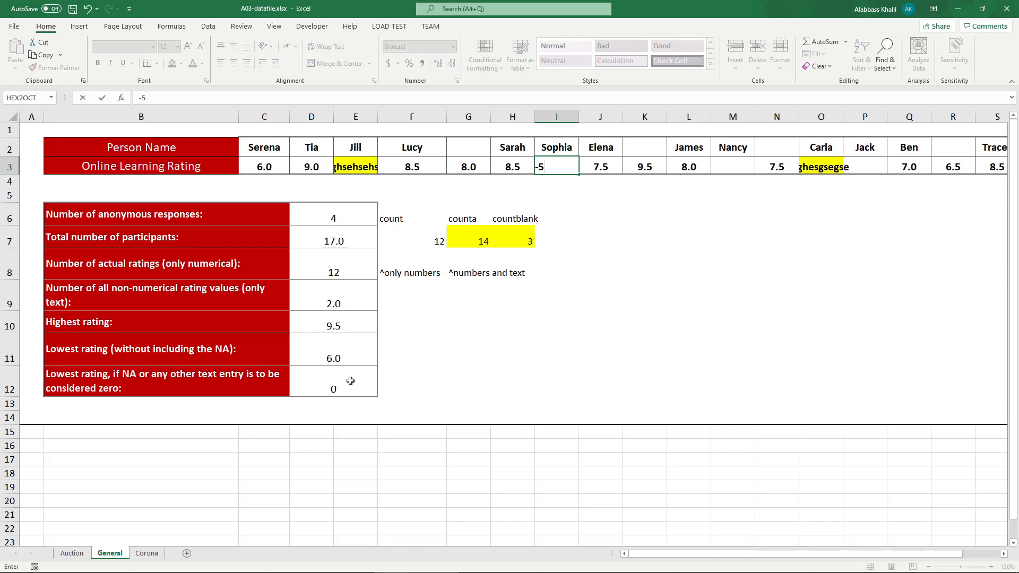
key("Return")
Step: Compare the MIN formula in D11 with the MINA formula in D12, checking them against the negative rating and the row 12 label
left_click(350, 353)
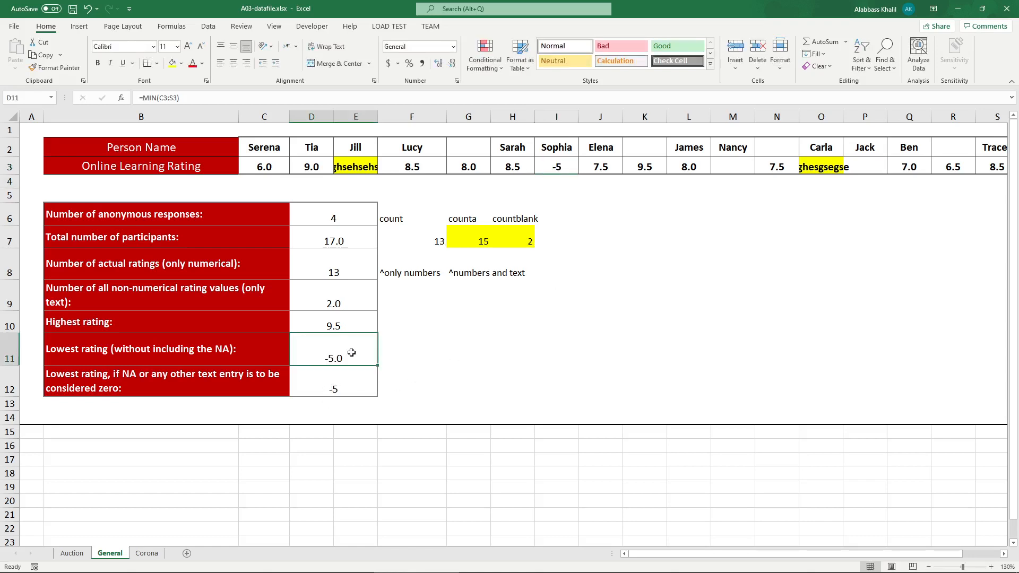
left_click(353, 374)
left_click(352, 357)
left_click(356, 378)
left_click(354, 355)
left_click(354, 378)
left_click(354, 356)
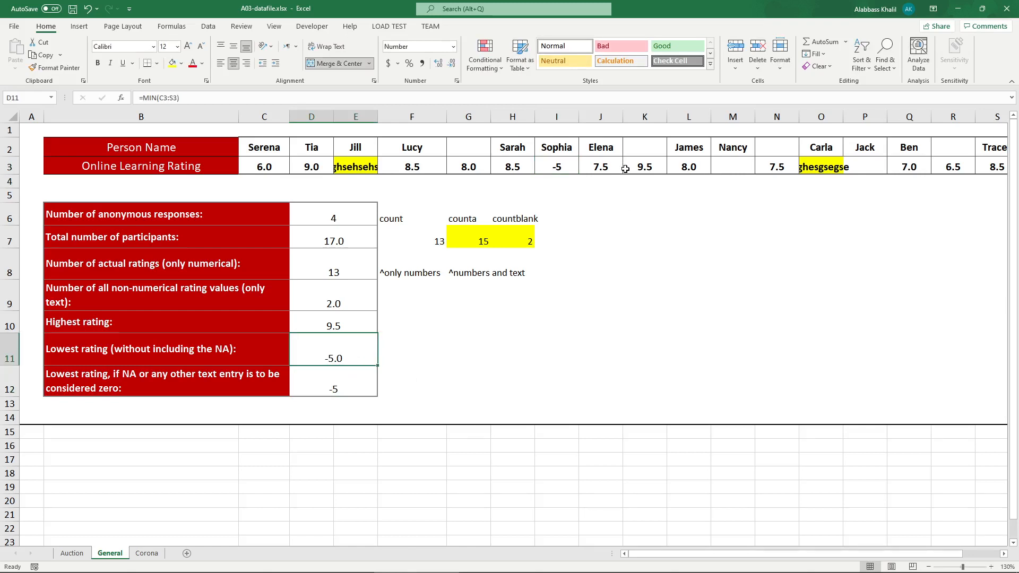
left_click(559, 171)
left_click(214, 374)
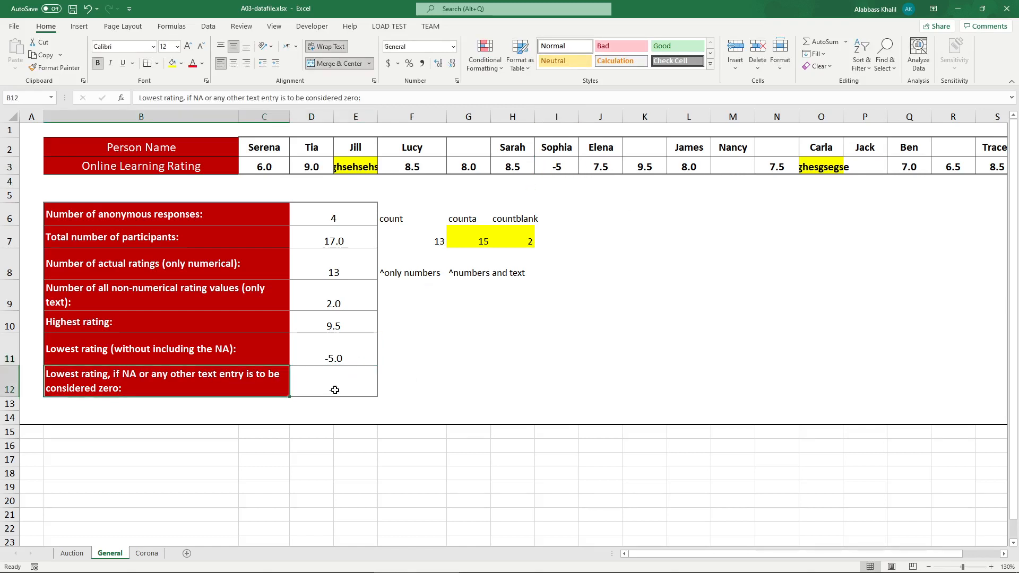
left_click(344, 392)
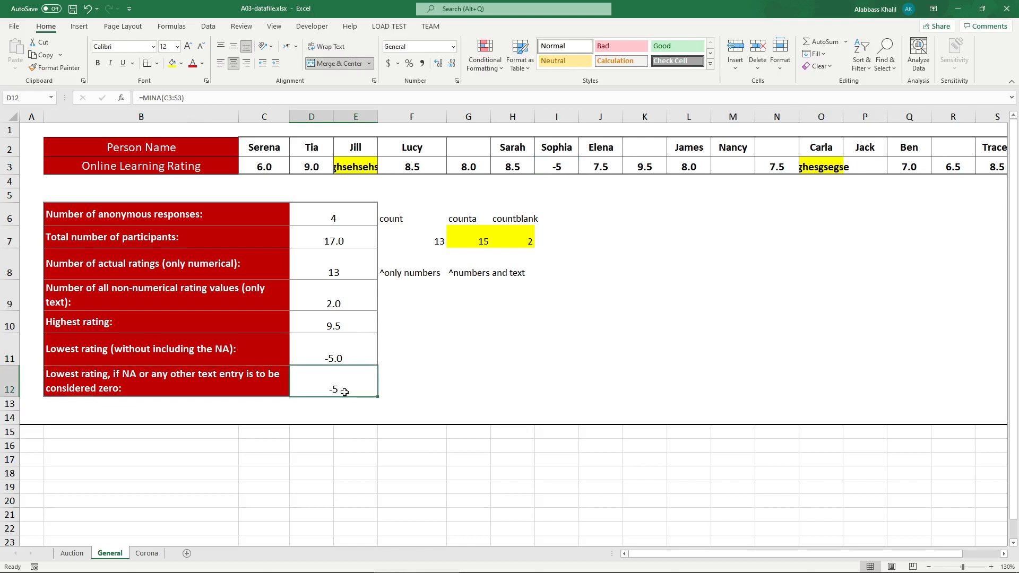
left_click(416, 368)
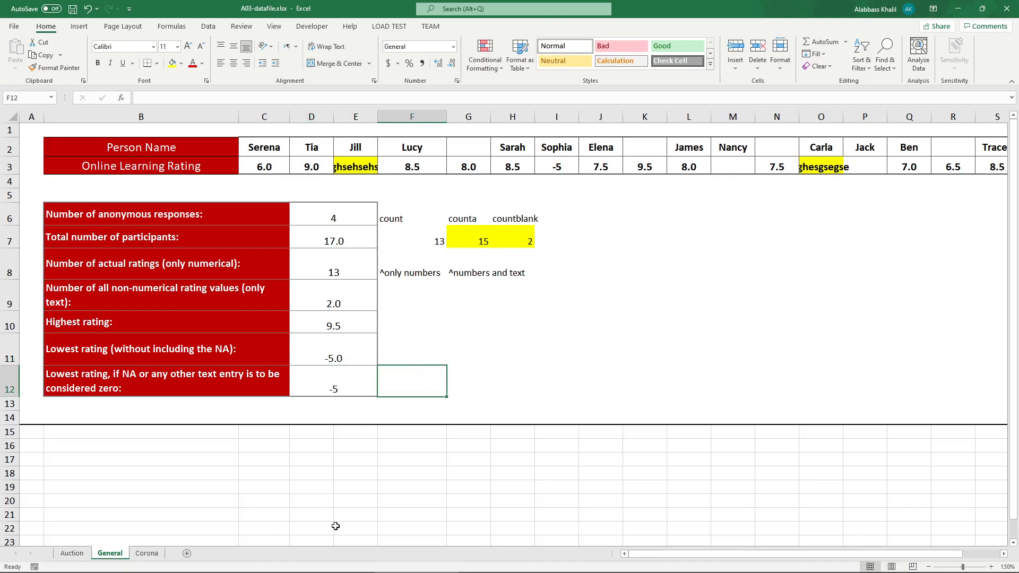
Step: Review the summary results in D6:D12, the count, counta and countblank helper cells in F6:H7, and the row 8 label
left_click_drag(291, 216, 319, 350)
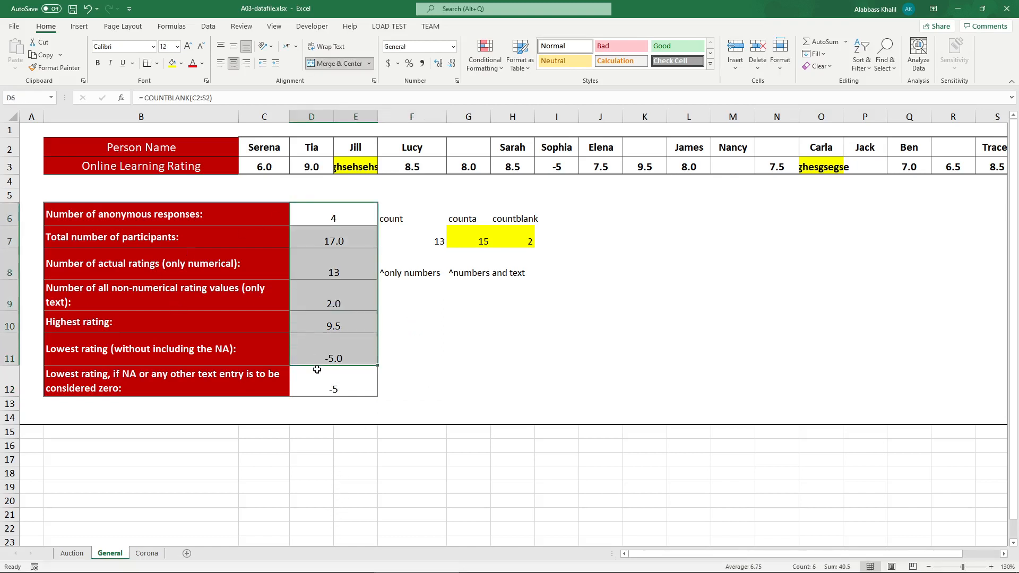
left_click(316, 372)
left_click_drag(401, 216, 485, 241)
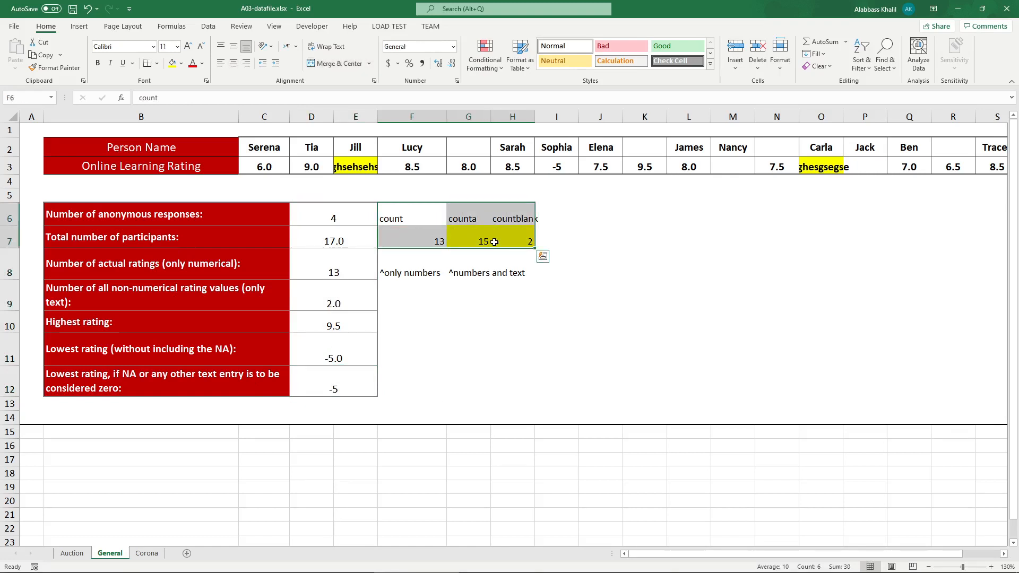
left_click(205, 267)
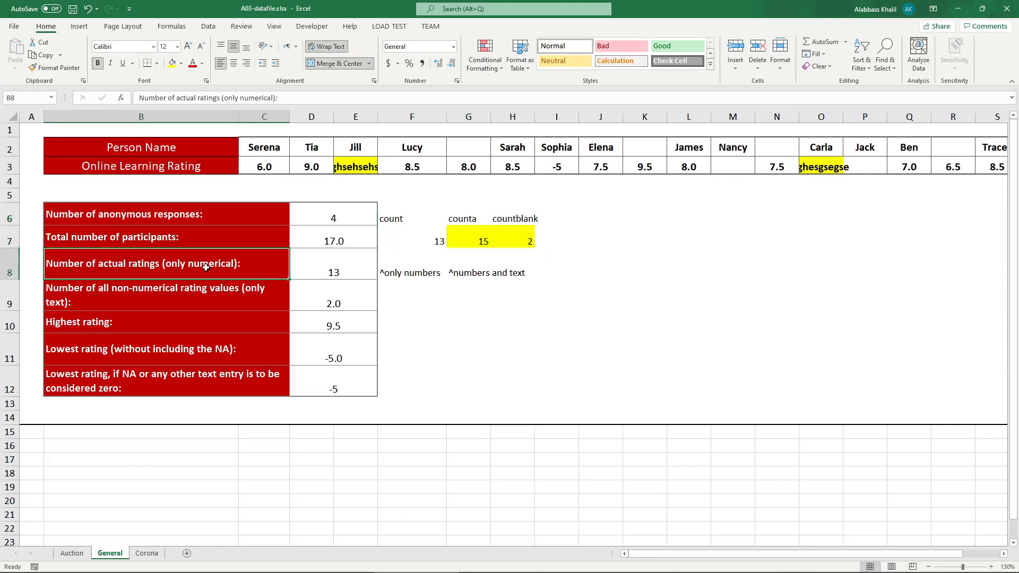
Step: Examine the COUNTA and COUNTBLANK parts of the total participants formula in D7, leaving it unedited
left_click(11, 241)
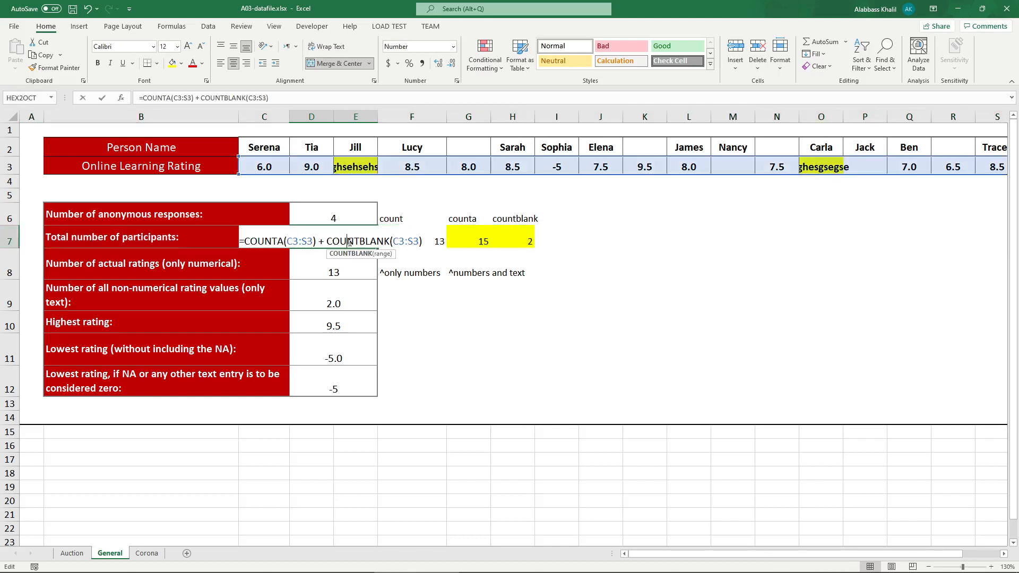
double_click(340, 243)
left_click_drag(303, 242, 267, 241)
left_click_drag(353, 242, 422, 243)
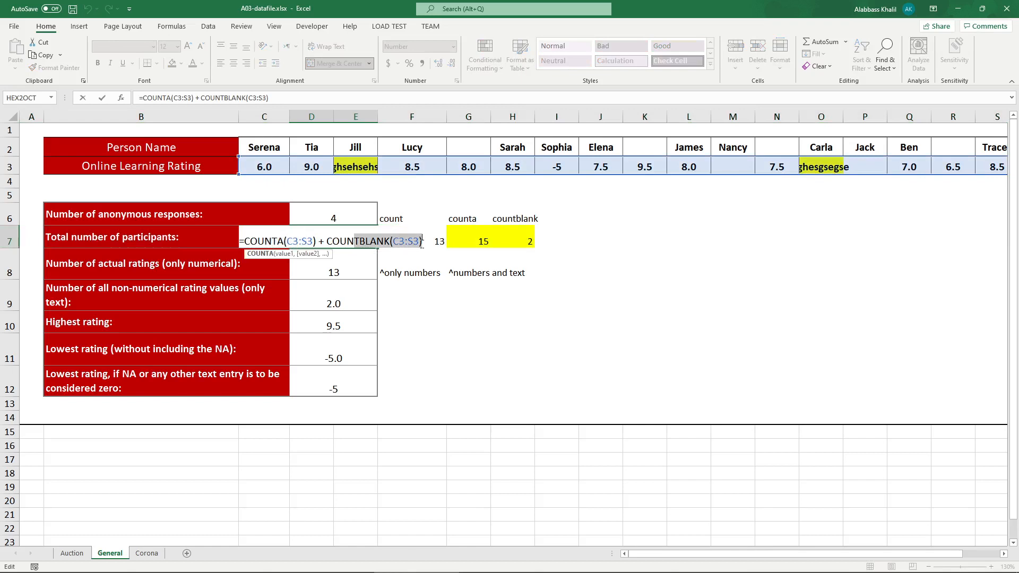
left_click(429, 241)
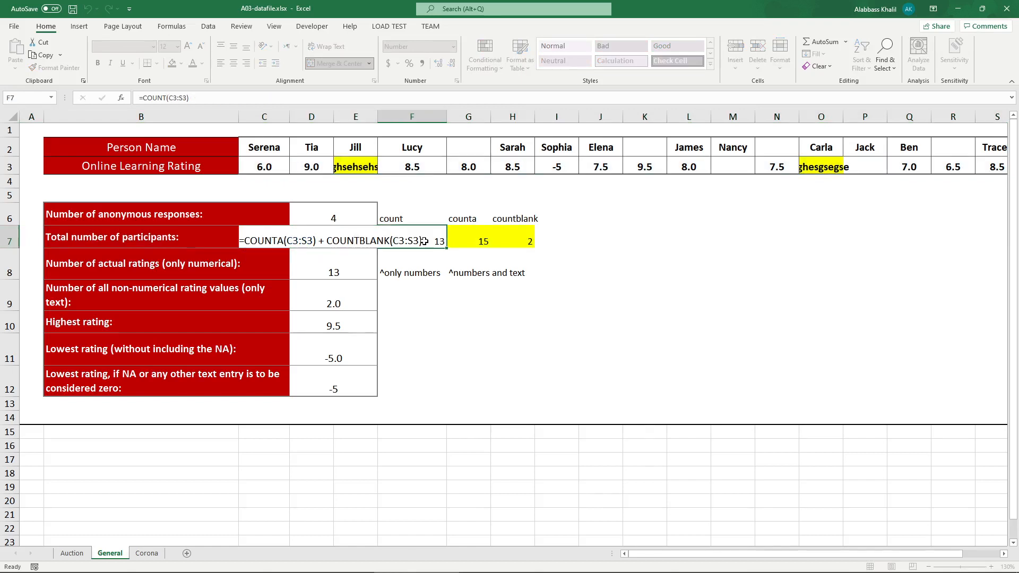
double_click(309, 241)
left_click(368, 242)
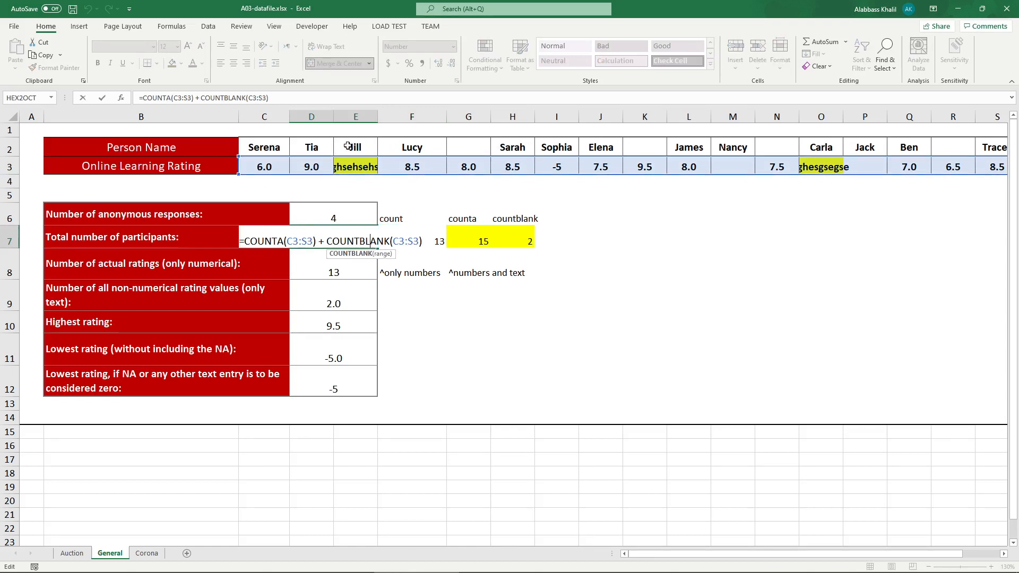
key("Escape")
Step: Check the filled and blank cells of the Person Name row from C2 to N2
left_click(264, 147)
left_click(313, 146)
left_click(348, 147)
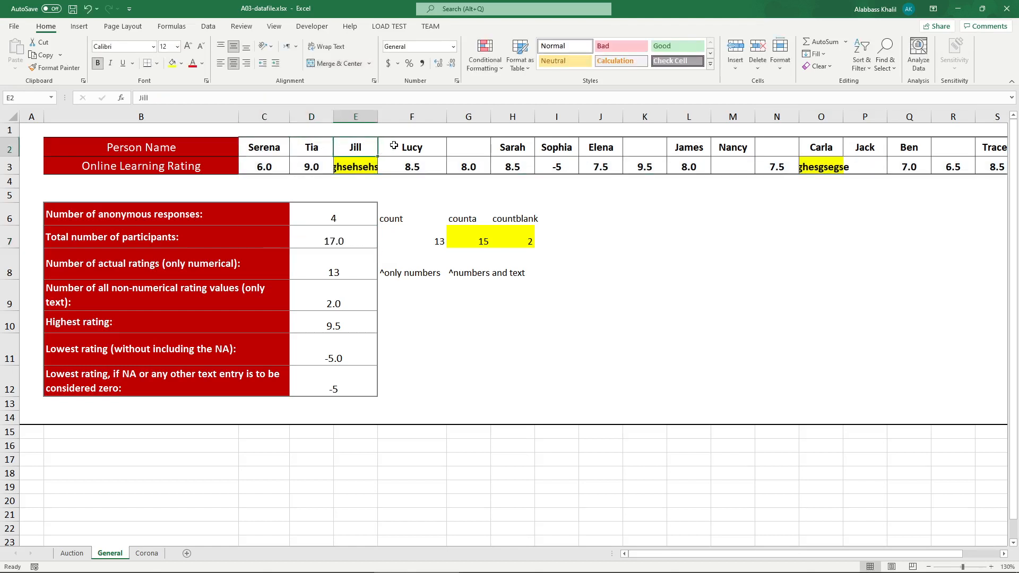
left_click(394, 145)
left_click(476, 142)
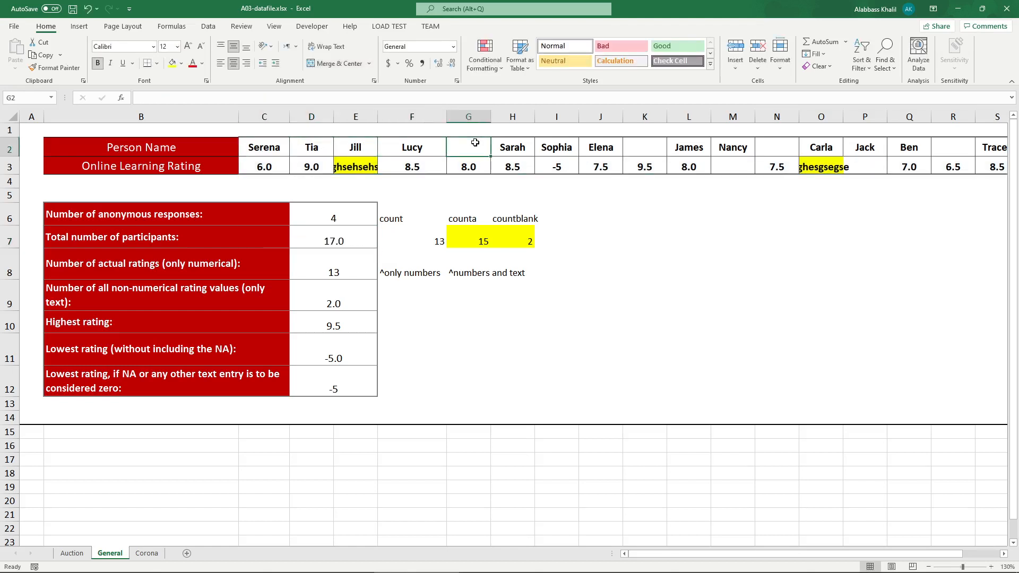
left_click(656, 142)
left_click(777, 141)
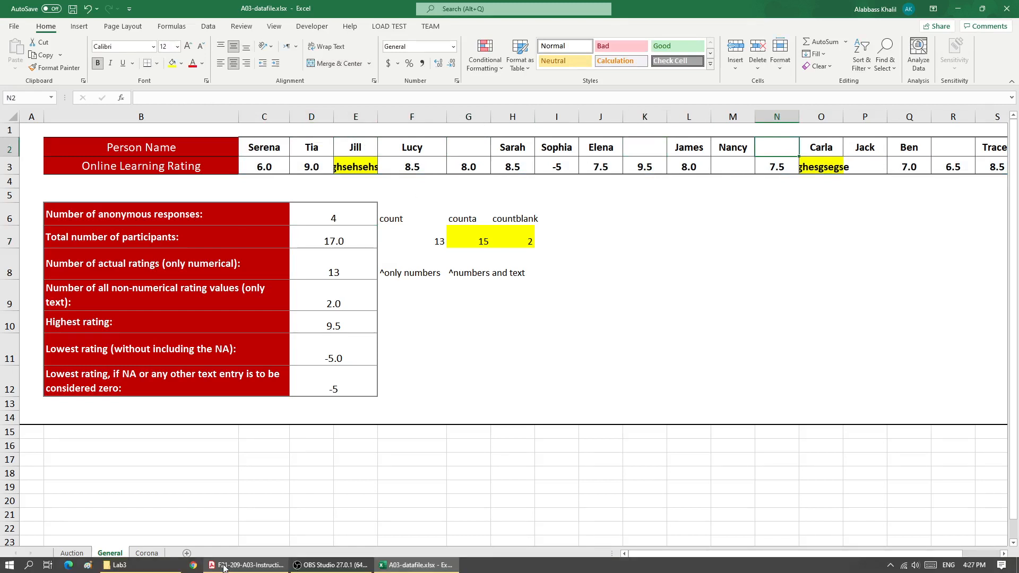
Step: Switch to the instructions PDF and underline the sheet "Corona" reference under Exercise Three: Formulas
left_click(223, 567)
scroll(205, 365, "down", 3)
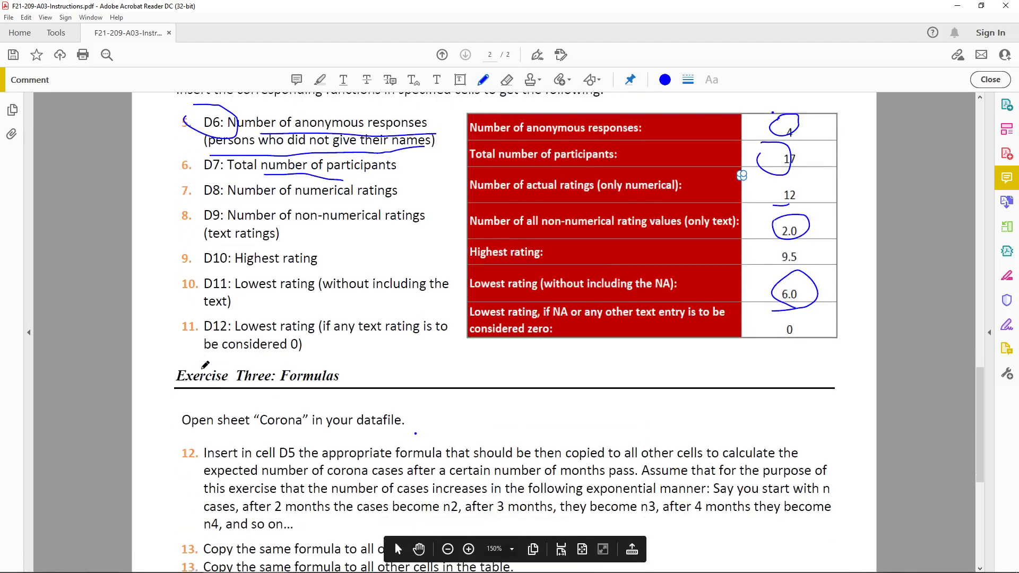
scroll(205, 365, "down", 4)
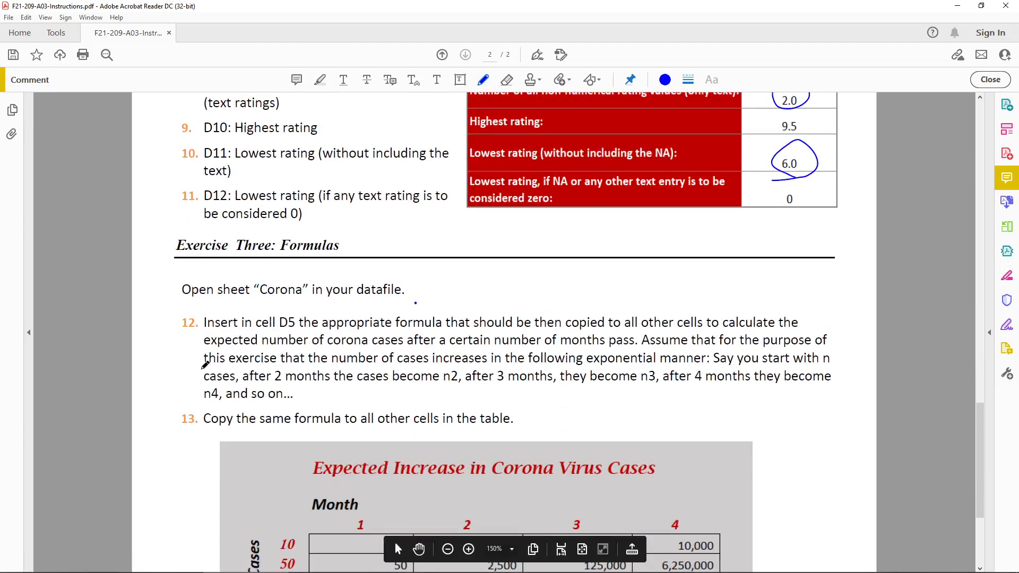
scroll(216, 359, "down", 2)
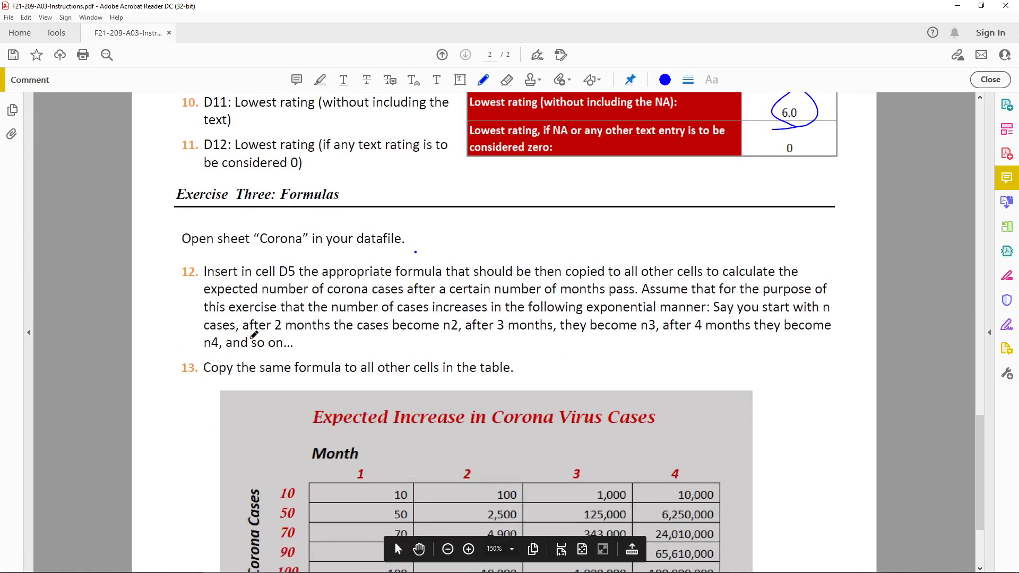
left_click_drag(219, 252, 335, 250)
Step: Mark item 12's D5, copying and expected-cases wording, along with the first result cell of the Corona table
scroll(239, 207, "down", 3)
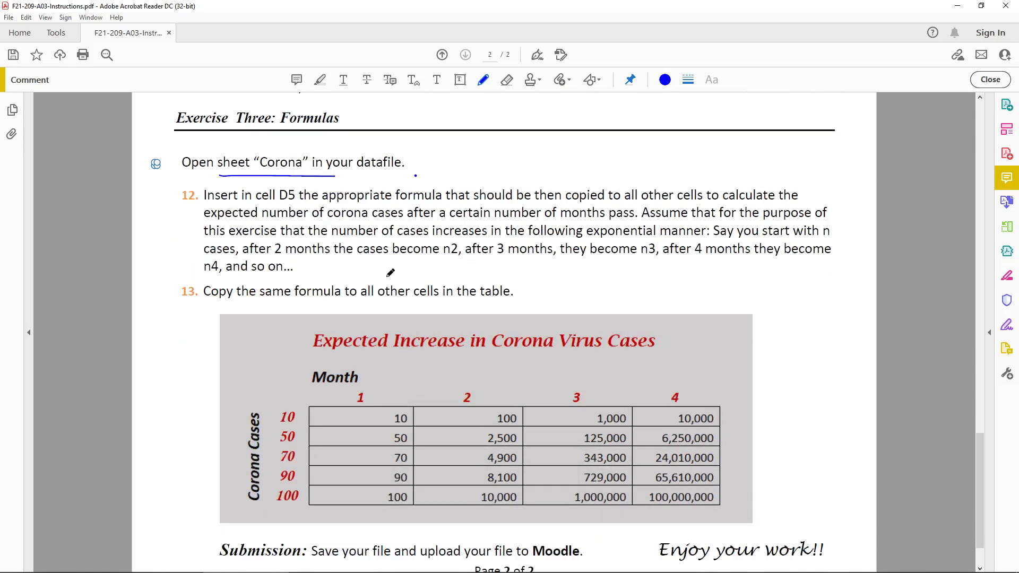
mouse_move(209, 197)
left_mouse_down()
mouse_move(308, 185)
mouse_move(264, 202)
mouse_move(217, 201)
left_mouse_up()
mouse_move(387, 426)
left_mouse_down()
mouse_move(386, 410)
mouse_move(416, 419)
mouse_move(386, 426)
left_mouse_up()
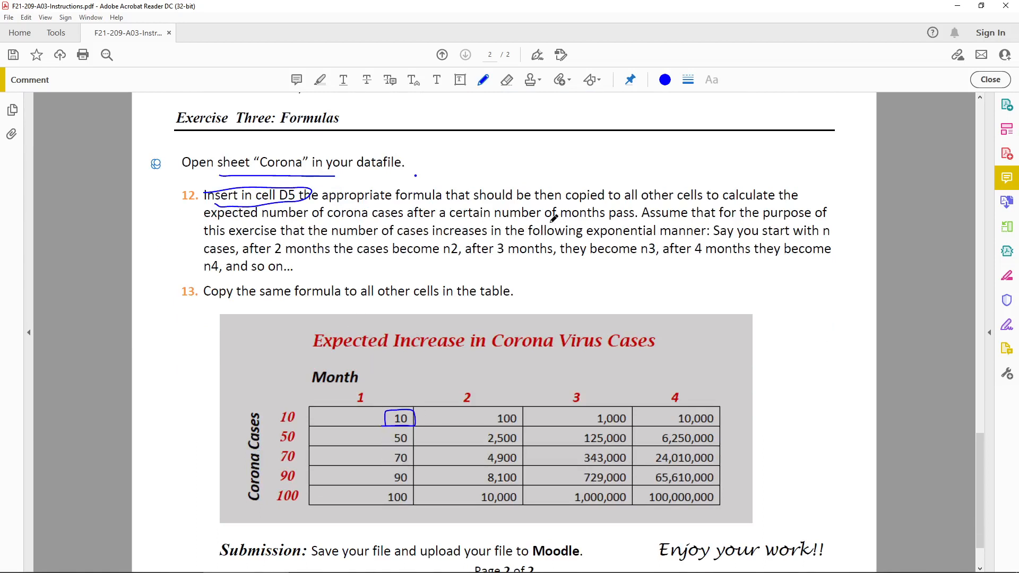
mouse_move(517, 203)
left_mouse_down()
mouse_move(790, 194)
mouse_move(756, 168)
mouse_move(521, 176)
mouse_move(529, 203)
left_mouse_up()
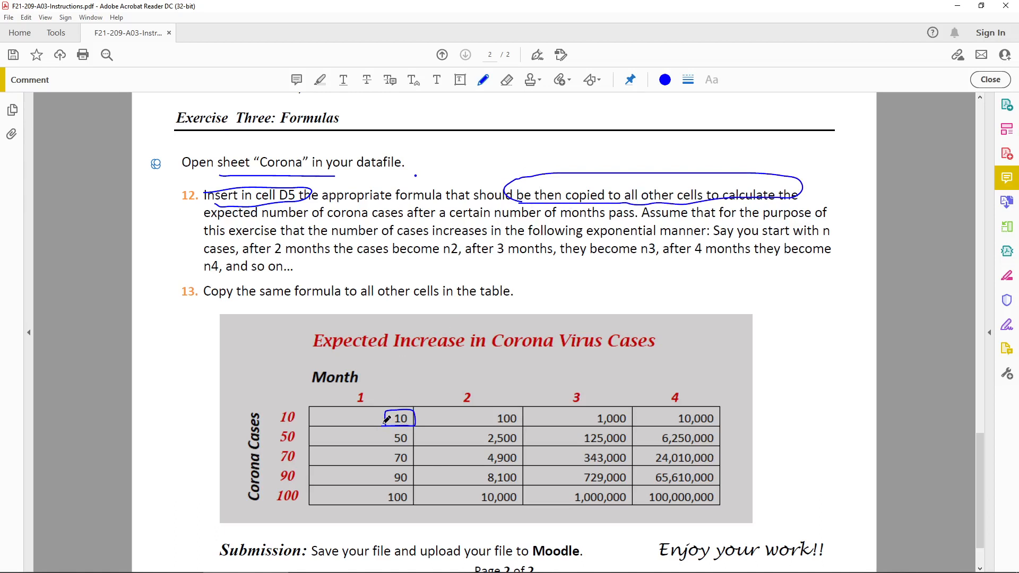
mouse_move(386, 419)
left_mouse_down()
mouse_move(414, 416)
mouse_move(393, 423)
left_mouse_up()
left_click_drag(263, 226, 513, 225)
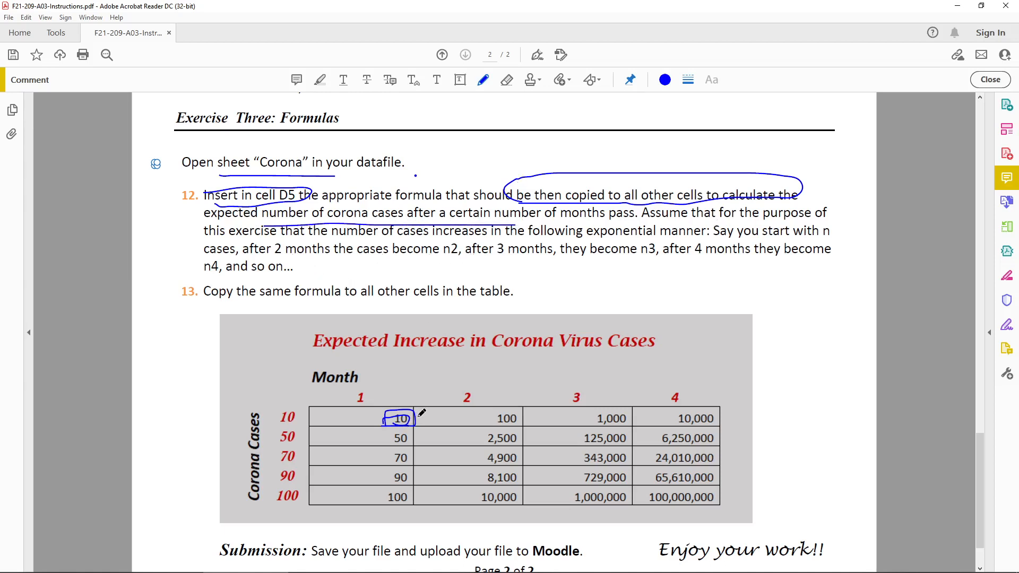
Step: Circle the 10 cases label and handwrite powers of 10 beside that row's results for months 1 to 4
mouse_move(265, 404)
left_mouse_down()
mouse_move(298, 409)
mouse_move(281, 427)
mouse_move(289, 407)
left_mouse_up()
mouse_move(340, 412)
left_mouse_down()
mouse_move(340, 425)
mouse_move(350, 414)
left_mouse_up()
mouse_move(439, 410)
left_mouse_down()
mouse_move(442, 422)
mouse_move(462, 406)
left_mouse_up()
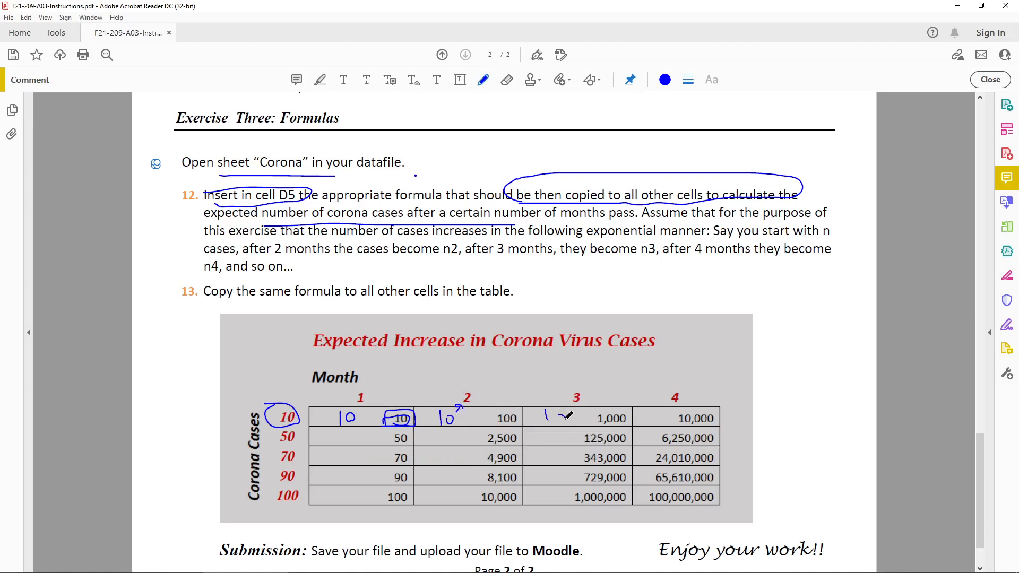
left_click_drag(562, 412, 569, 406)
mouse_move(653, 412)
left_mouse_down()
mouse_move(654, 425)
mouse_move(673, 407)
left_mouse_up()
Step: Box the 729,000 result and its 90 label, draw lines along that row and the month 3 column, and write 90 cubed beside it
mouse_move(572, 484)
left_mouse_down()
mouse_move(638, 462)
mouse_move(627, 486)
mouse_move(569, 477)
left_mouse_up()
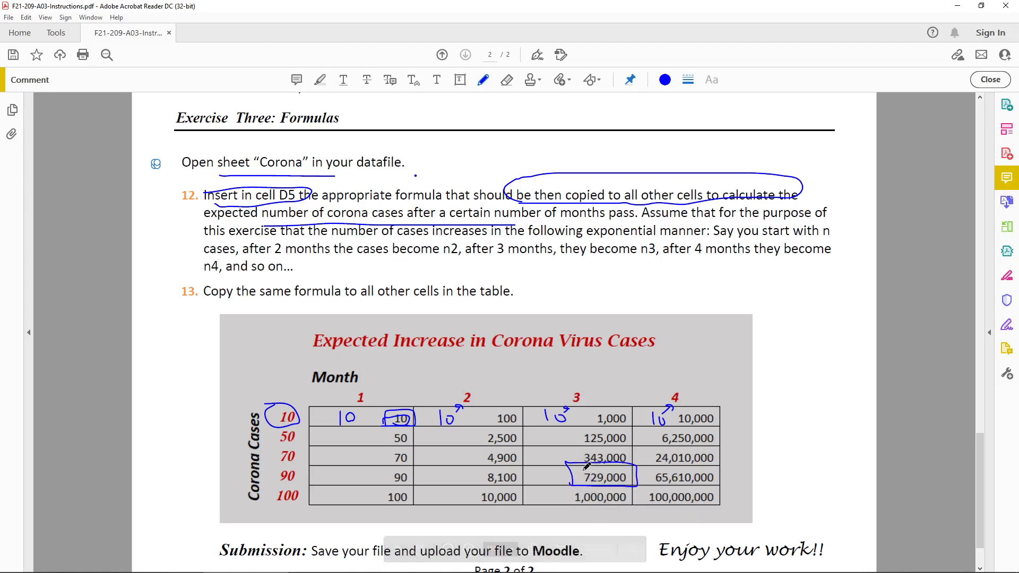
mouse_move(273, 491)
left_mouse_down()
mouse_move(273, 473)
mouse_move(298, 478)
mouse_move(274, 489)
left_mouse_up()
left_click_drag(553, 395, 534, 536)
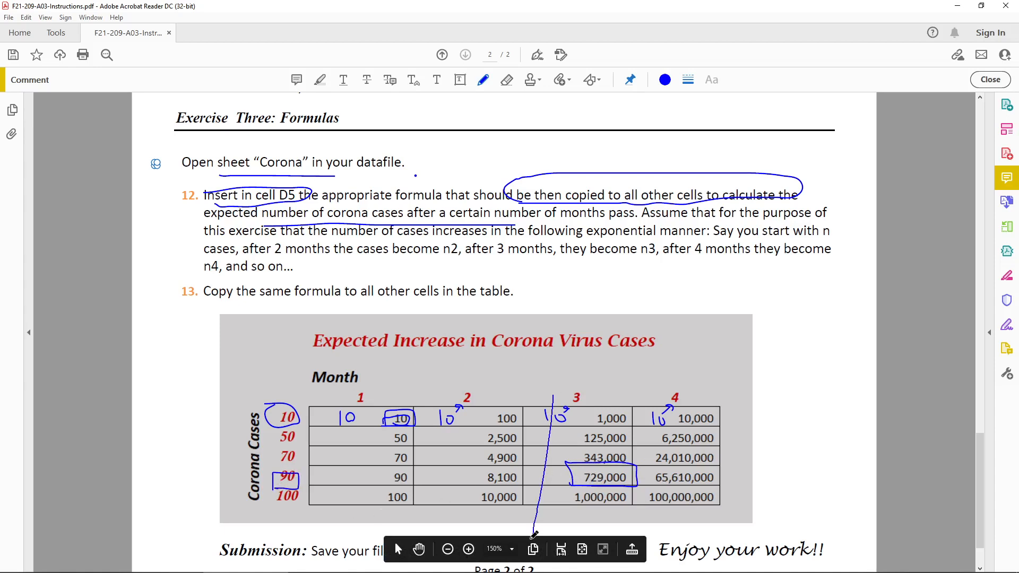
left_click_drag(268, 477, 770, 469)
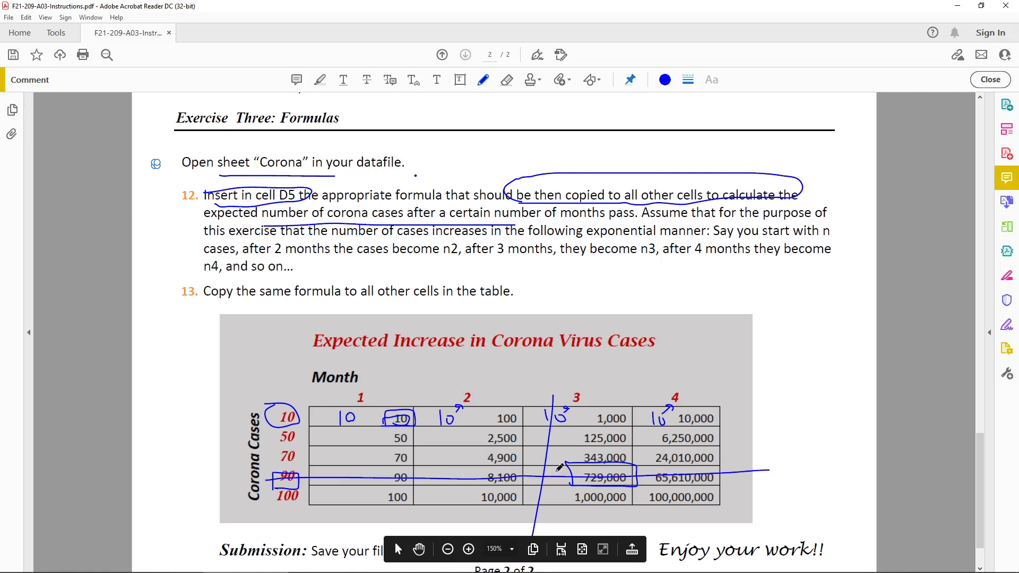
mouse_move(530, 458)
left_mouse_down()
mouse_move(527, 481)
mouse_move(534, 462)
mouse_move(563, 470)
mouse_move(561, 481)
left_mouse_up()
Step: Box the 100 cases label, circle month 4 and the 6,250,000 result, and annotate that result as 50 to the power 4
mouse_move(284, 493)
left_mouse_down()
mouse_move(295, 507)
mouse_move(276, 491)
left_mouse_up()
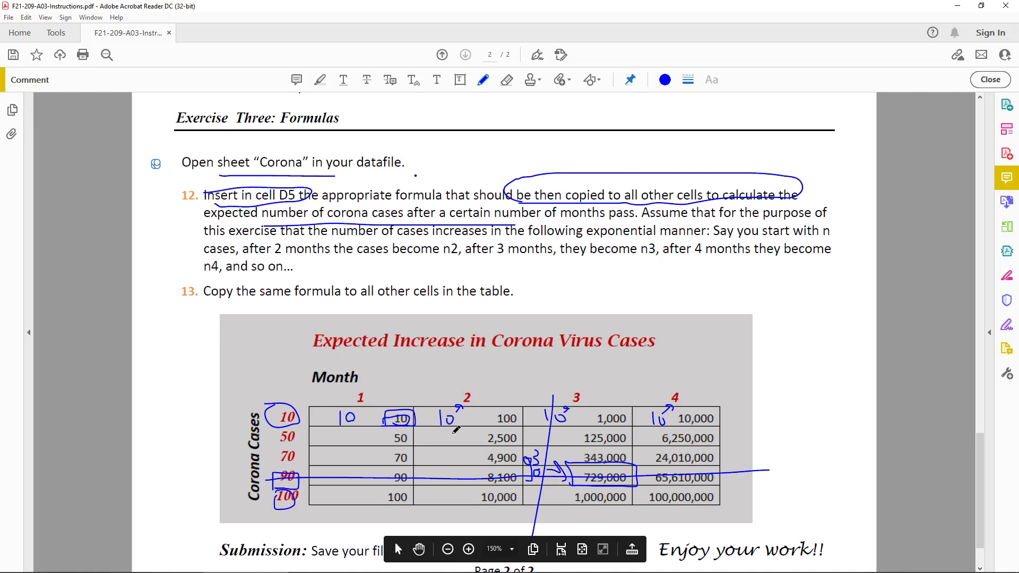
left_click_drag(685, 389, 675, 396)
mouse_move(658, 439)
left_mouse_down()
mouse_move(674, 422)
mouse_move(721, 432)
mouse_move(644, 444)
mouse_move(685, 428)
mouse_move(739, 438)
mouse_move(756, 425)
mouse_move(741, 436)
left_mouse_up()
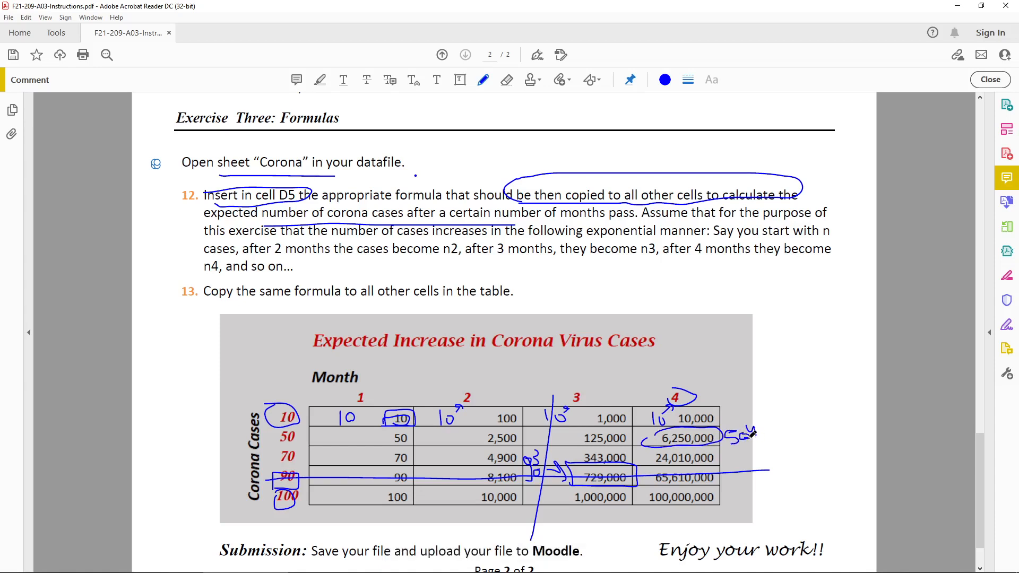
left_click_drag(287, 432, 312, 436)
Step: Return to the Excel workbook and open the Corona sheet
left_click(419, 565)
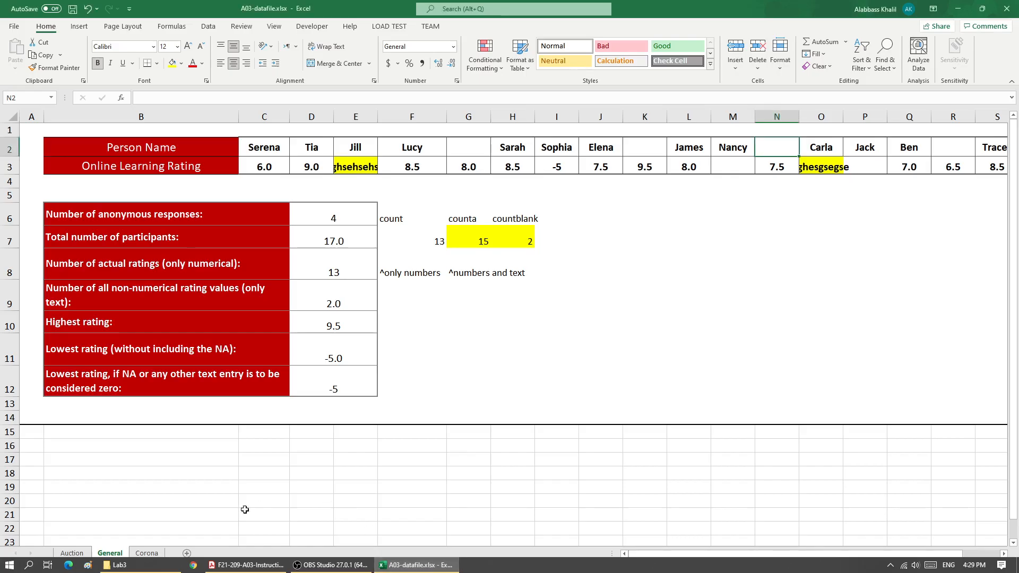
left_click(147, 553)
scroll(140, 172, "up", 5, "ctrl")
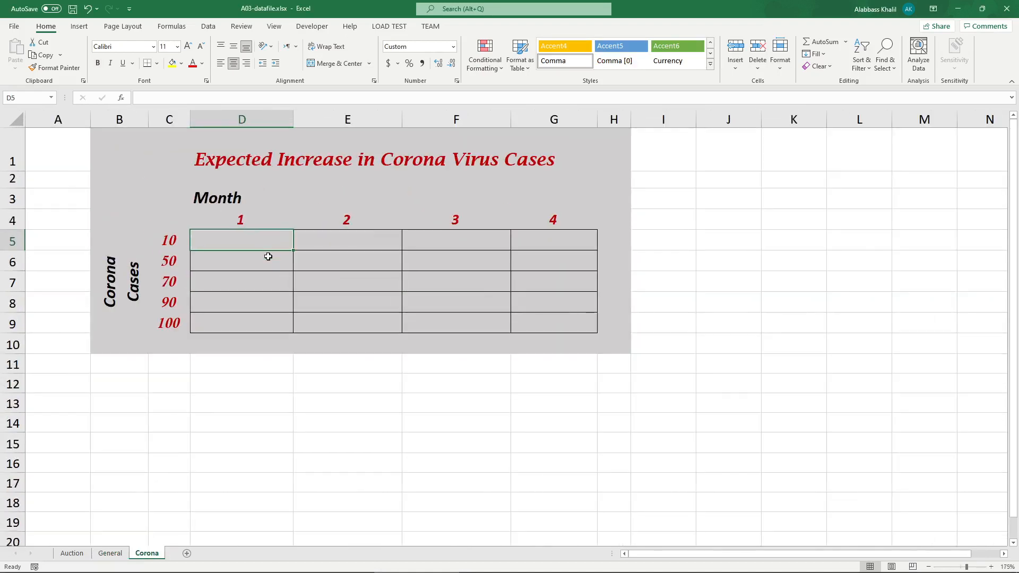
Step: Try calculating the month 1 result for 10 cases in D5 with the constant formula = 10 ^ 1
type("=")
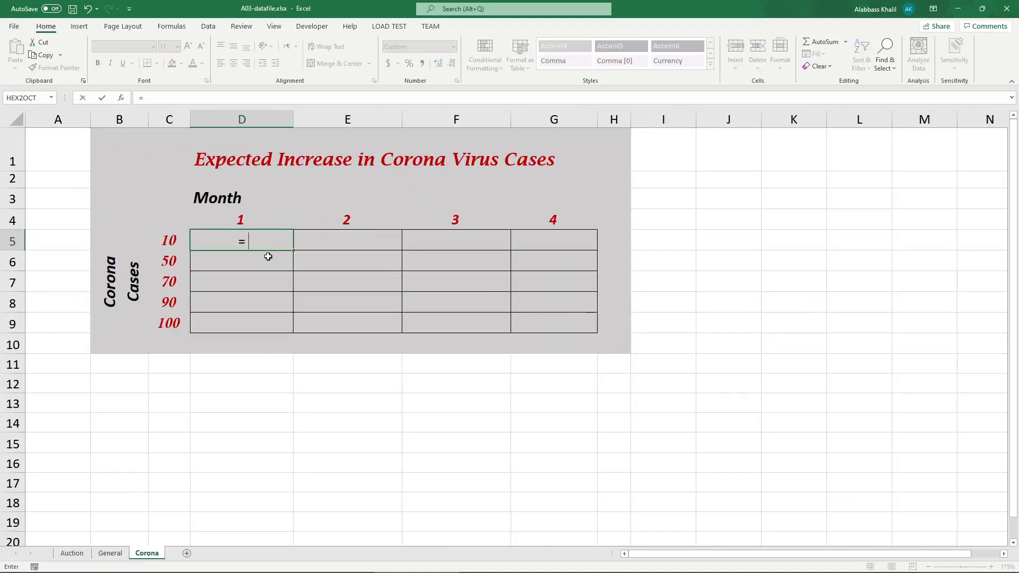
type(" 10 ^ 1")
key("Return")
Step: Replace the constant formula in D5 with = C5 ^ D4, referencing the 10 cases and month 1 labels
left_click(269, 237)
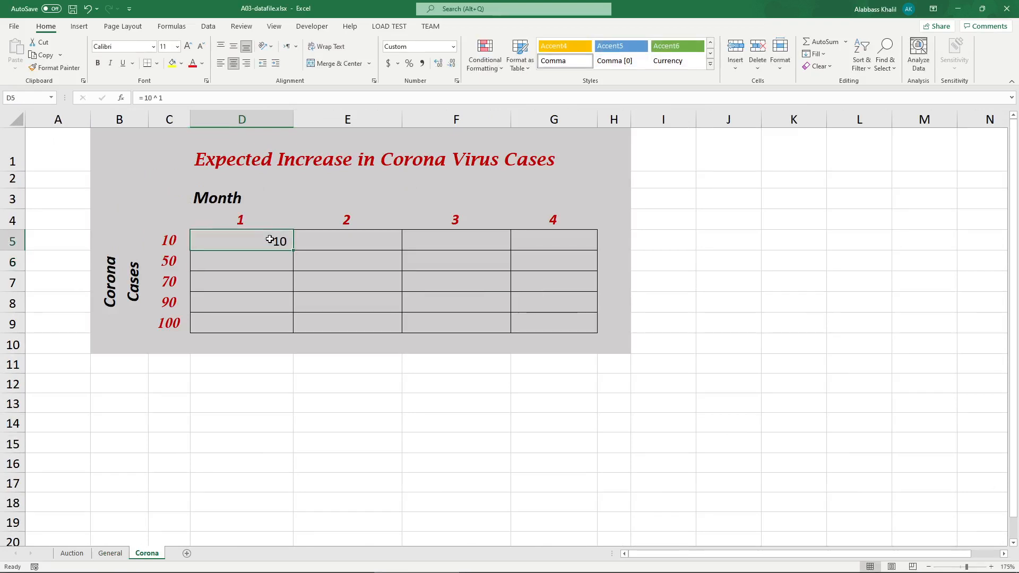
double_click(277, 241)
key("BackSpace")
key("BackSpace")
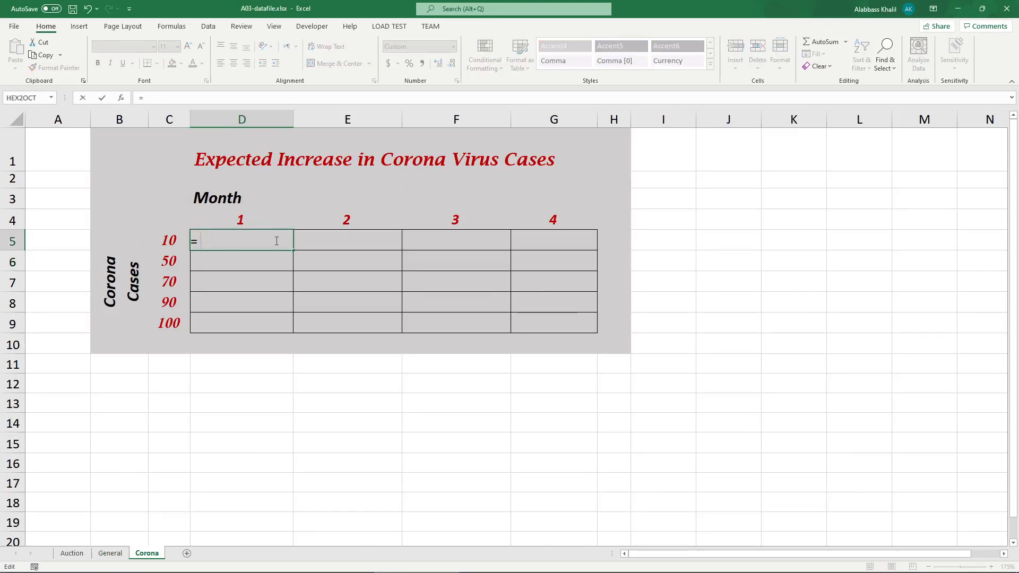
left_click(176, 240)
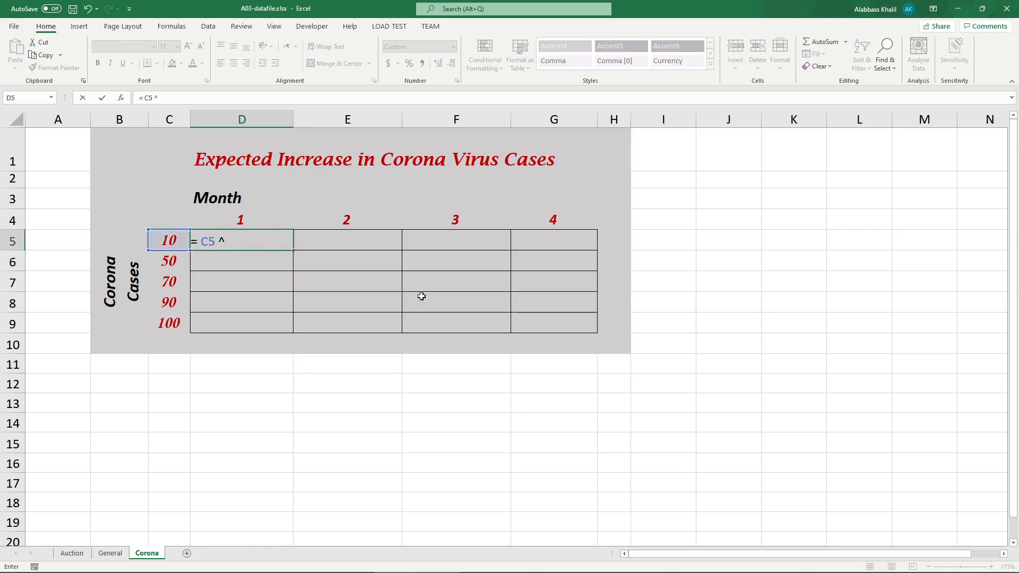
left_click(226, 215)
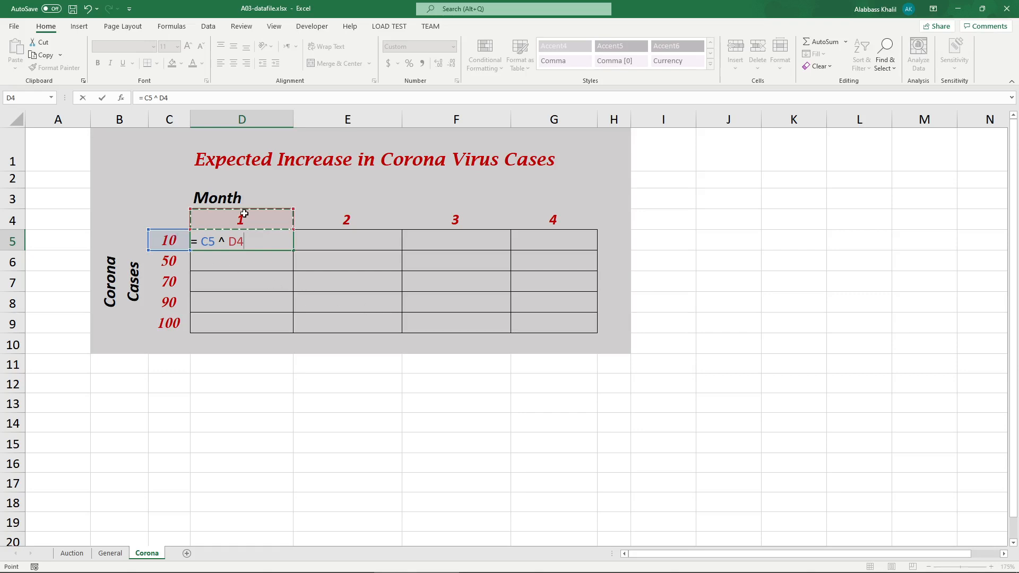
key("Return")
left_click(280, 242)
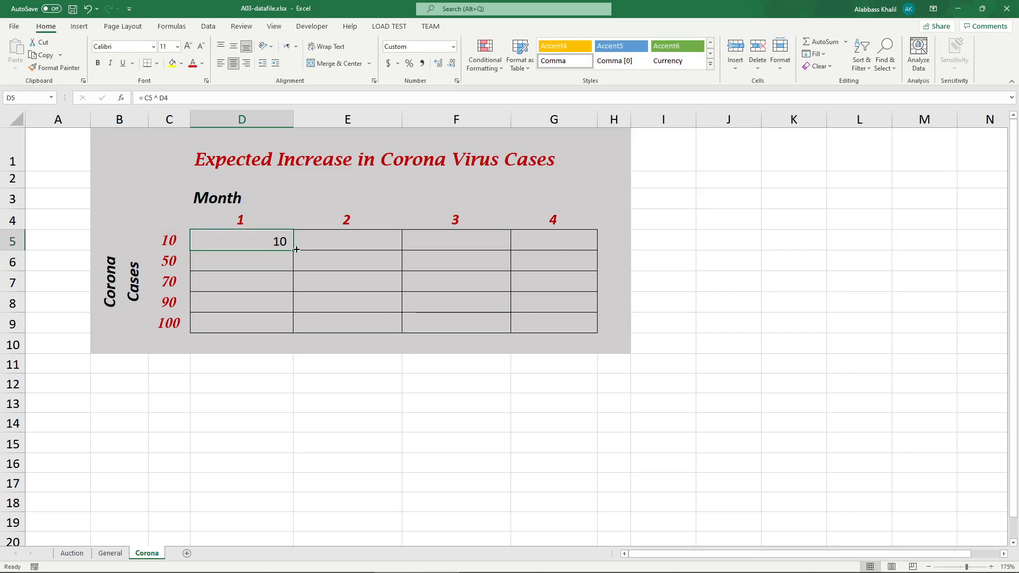
Step: Try filling the relative-reference formula from D5 across and down the whole table, D5:G9
left_click_drag(296, 249, 581, 339)
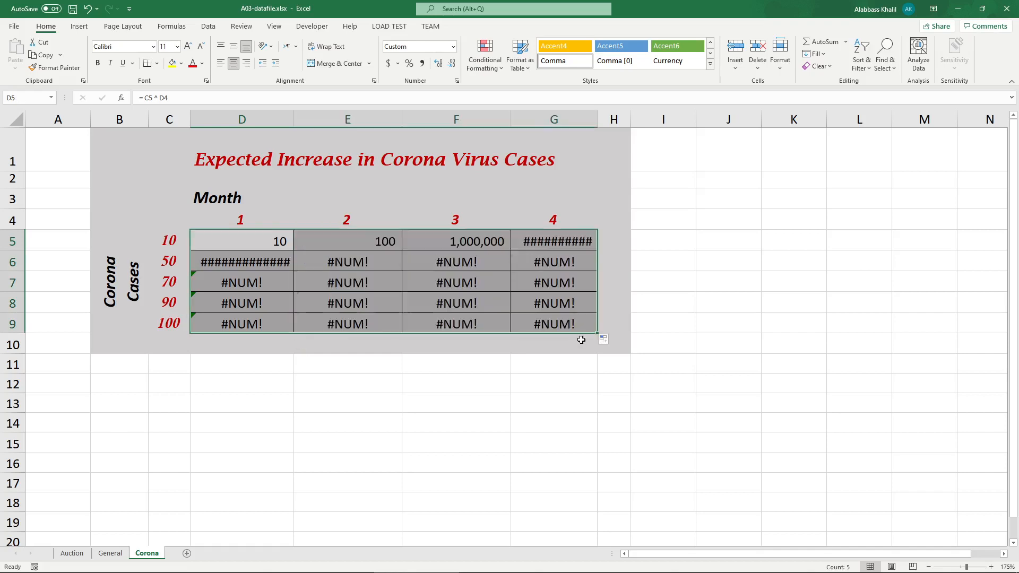
left_click(552, 370)
key("ctrl+z")
key("ctrl+z")
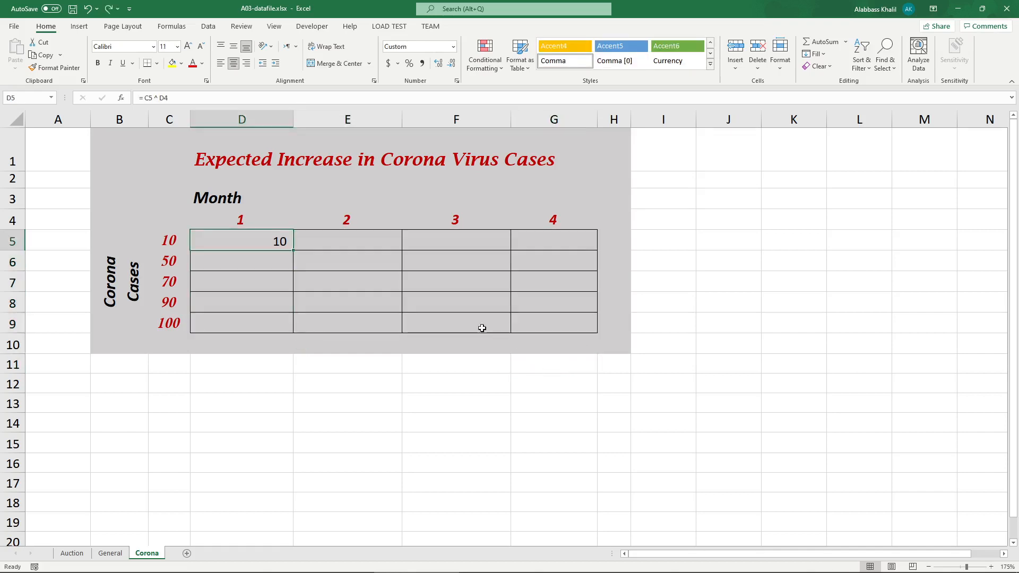
left_click_drag(295, 253, 599, 334)
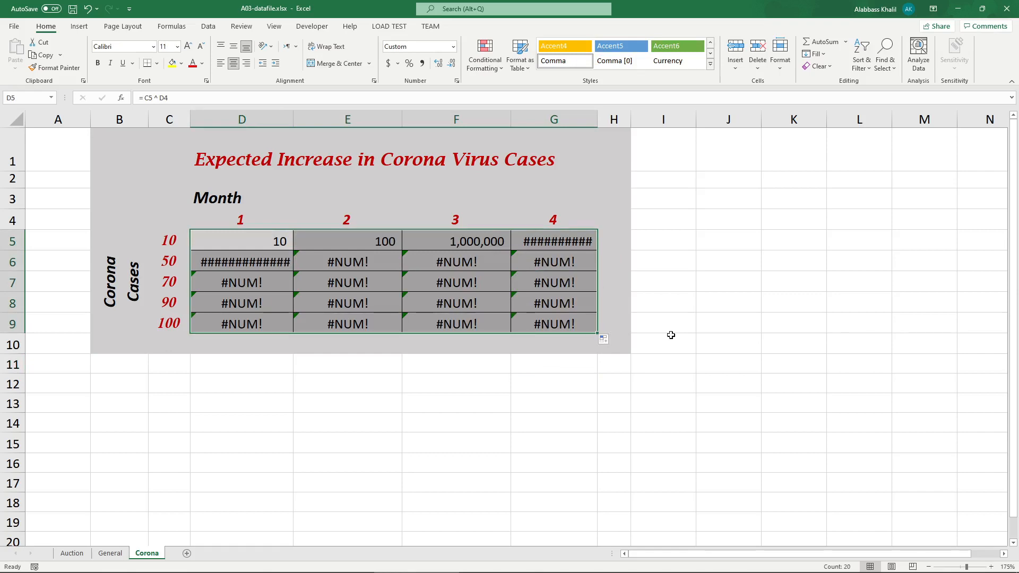
Step: Check the copied formulas in E7 and G5, and make column G slightly wider
left_click(477, 257)
left_click(372, 278)
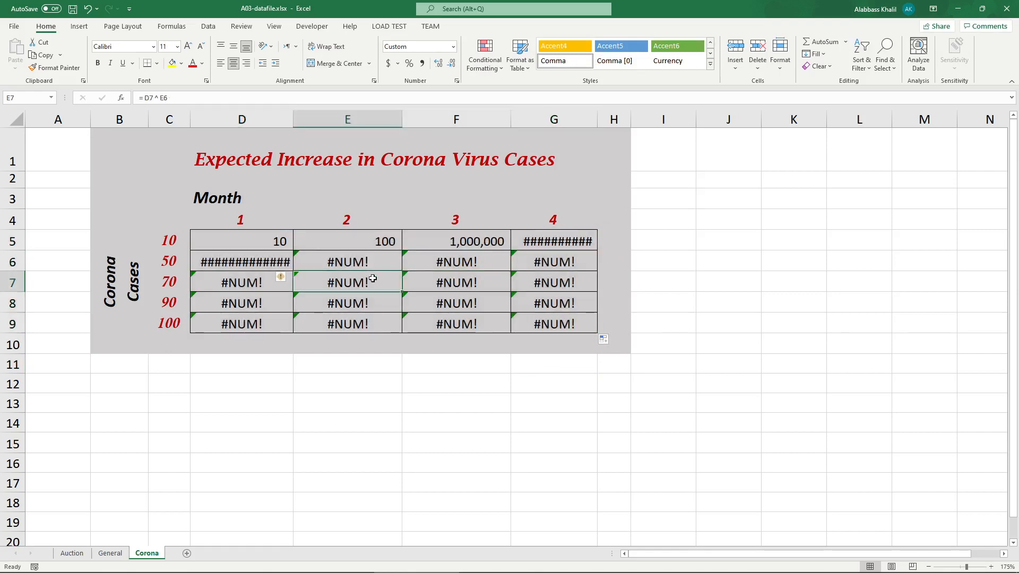
left_click(557, 248)
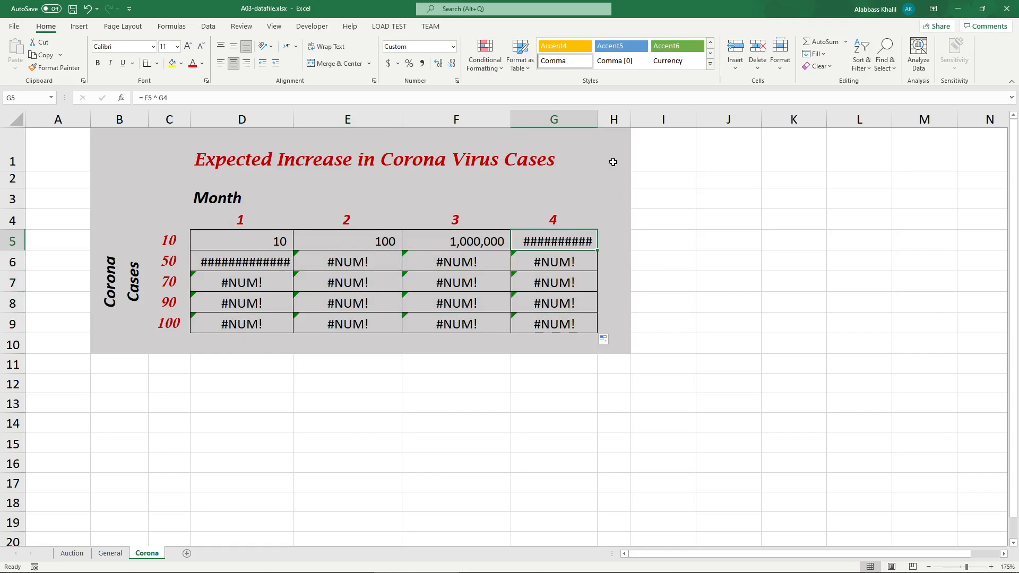
left_click_drag(597, 127, 756, 120)
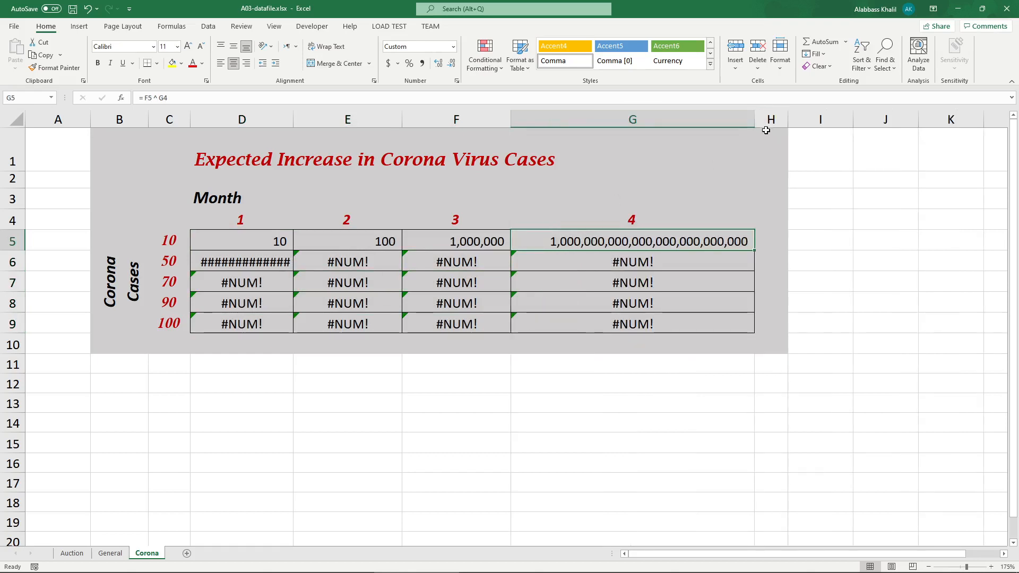
left_click_drag(754, 122, 626, 123)
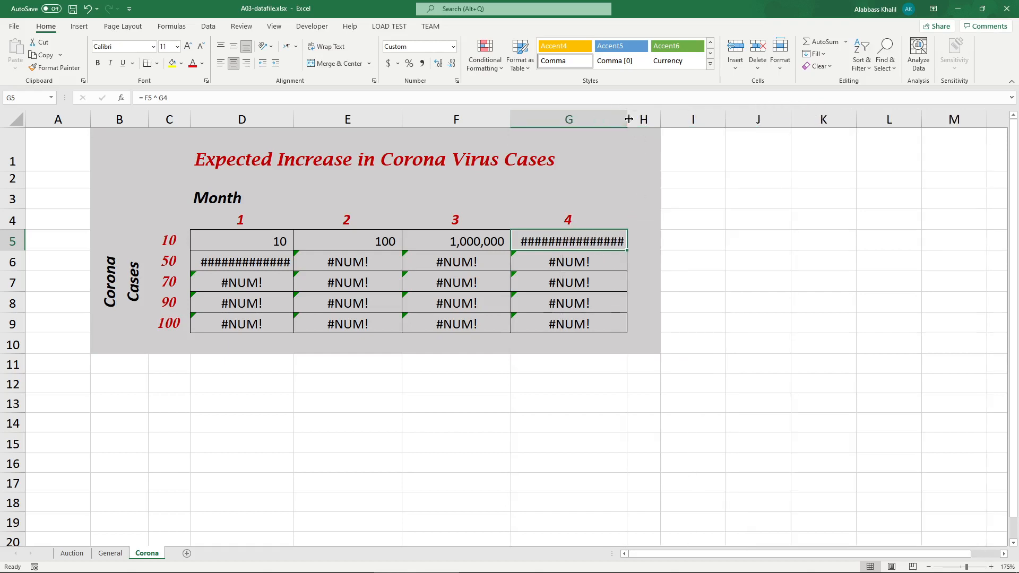
Step: Try widening column G further to show the full G5 value, check several error cells, and undo the widening
left_click_drag(629, 119, 793, 120)
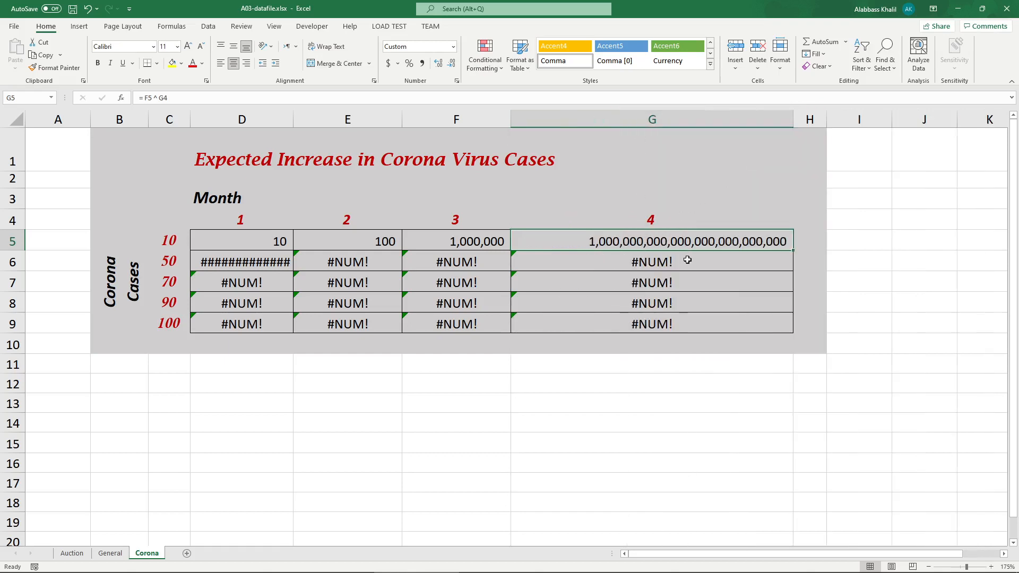
left_click(598, 264)
left_click(599, 302)
left_click(433, 296)
left_click(340, 277)
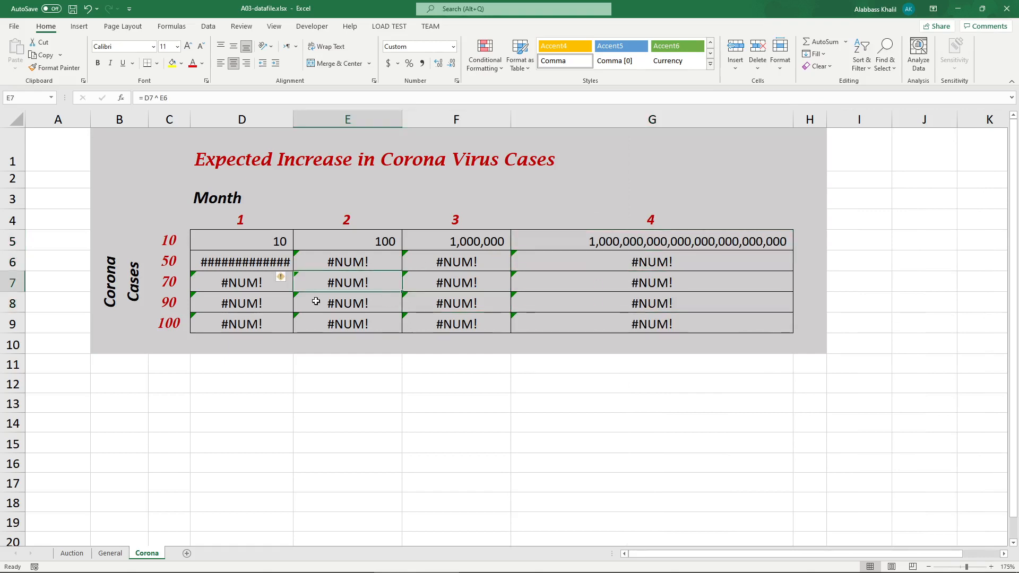
left_click(634, 295)
key("ctrl+z")
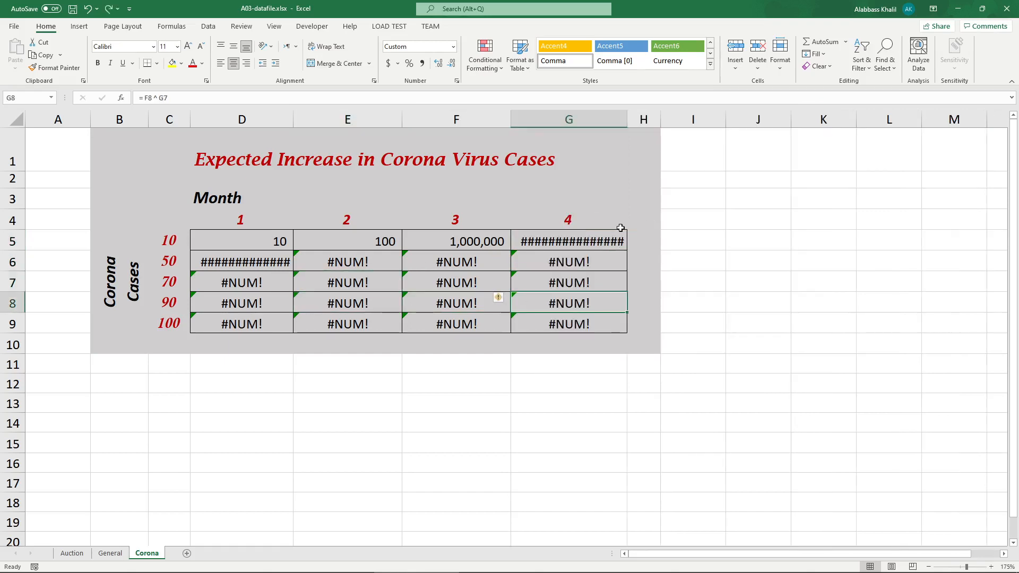
Step: Inspect which cells the copied formulas in E5 and F5 refer to
double_click(367, 243)
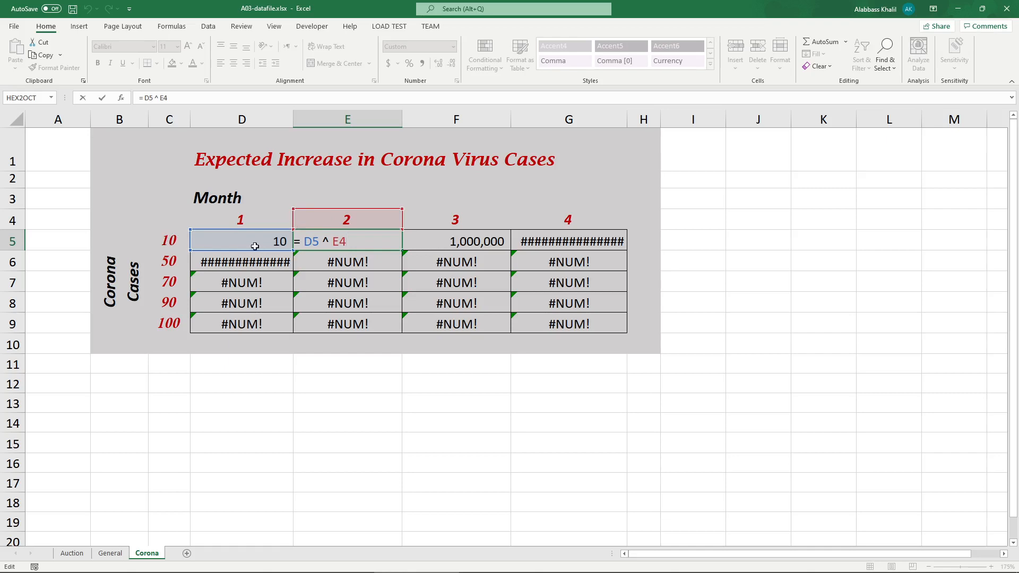
left_click(486, 260)
double_click(477, 239)
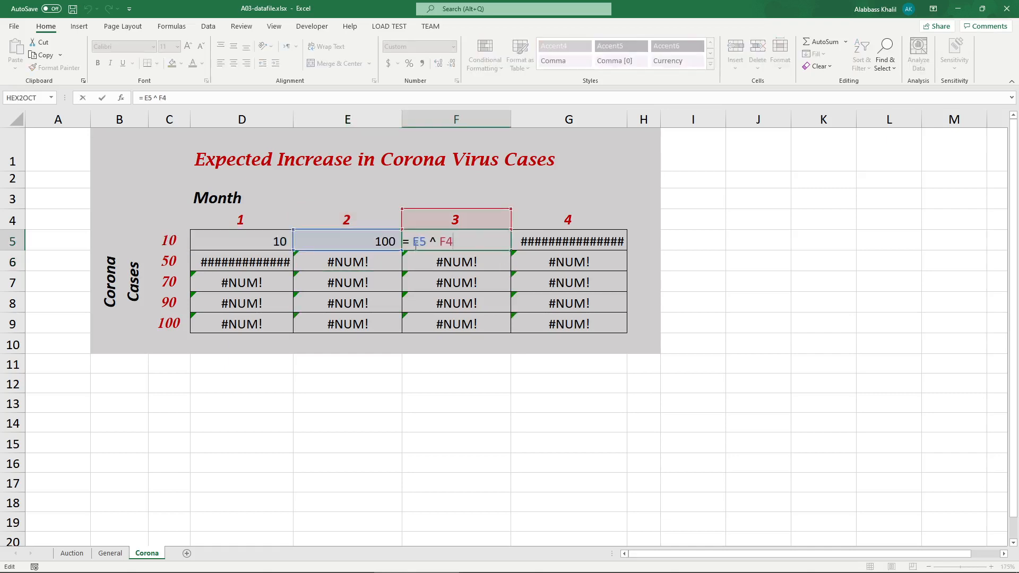
key("Return")
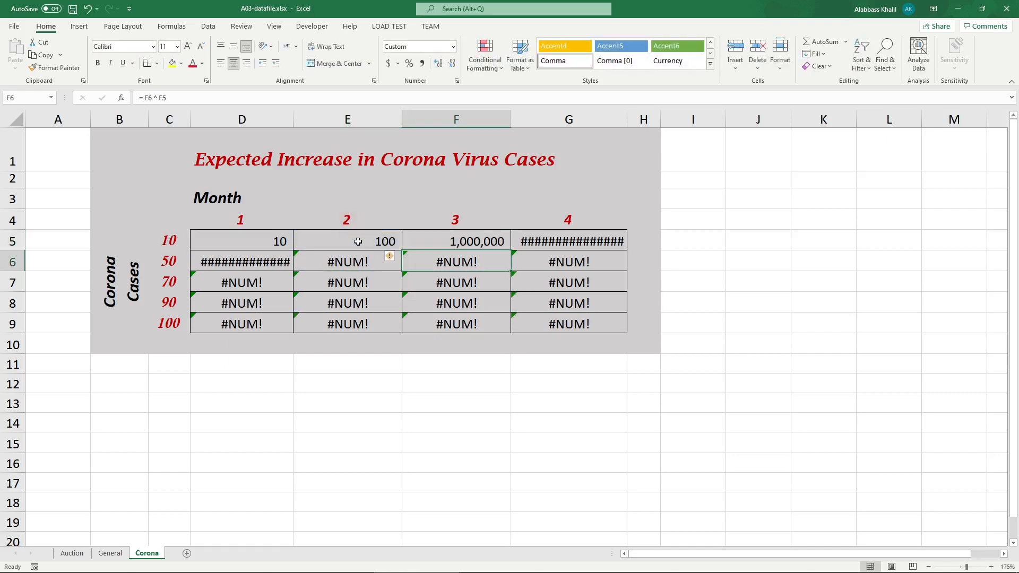
double_click(448, 239)
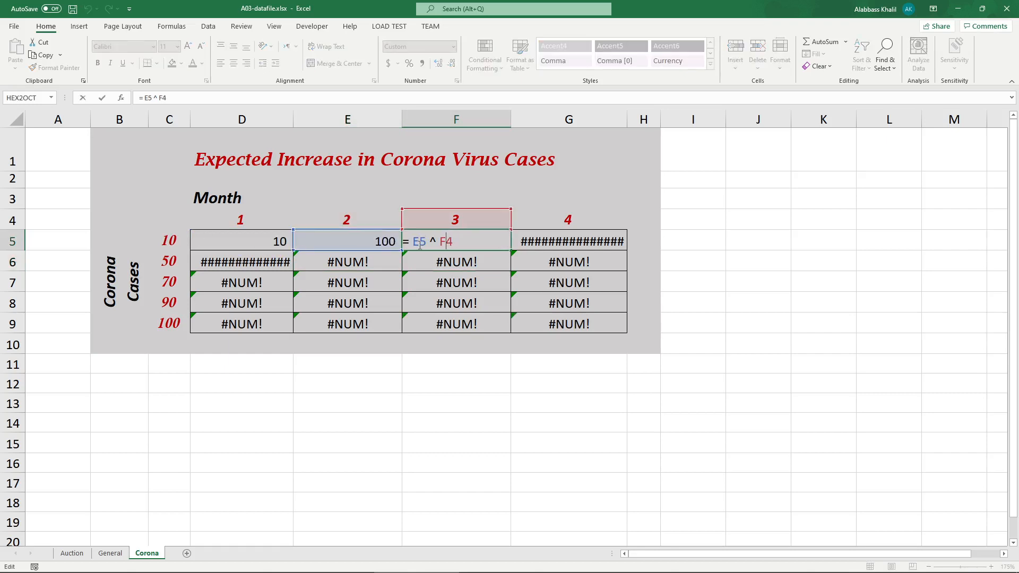
key("Return")
Step: Examine the references in the copied month 2 formulas from E6 down to E9
double_click(359, 262)
left_click(357, 282)
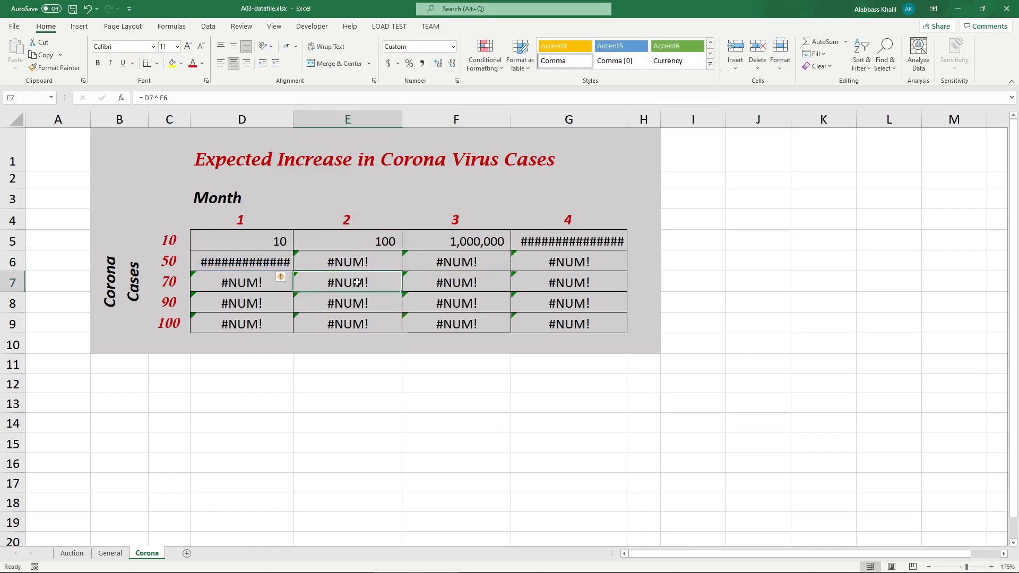
double_click(357, 283)
left_click(361, 305)
double_click(361, 305)
left_click(363, 316)
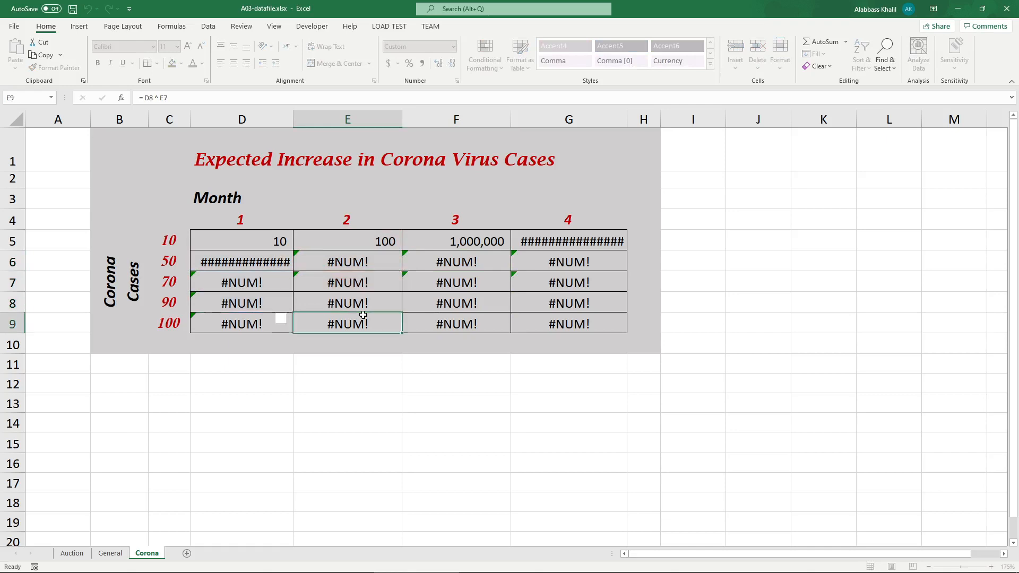
Step: Compare the base and exponent references in the 10 cases row, from D5 through G5
double_click(283, 243)
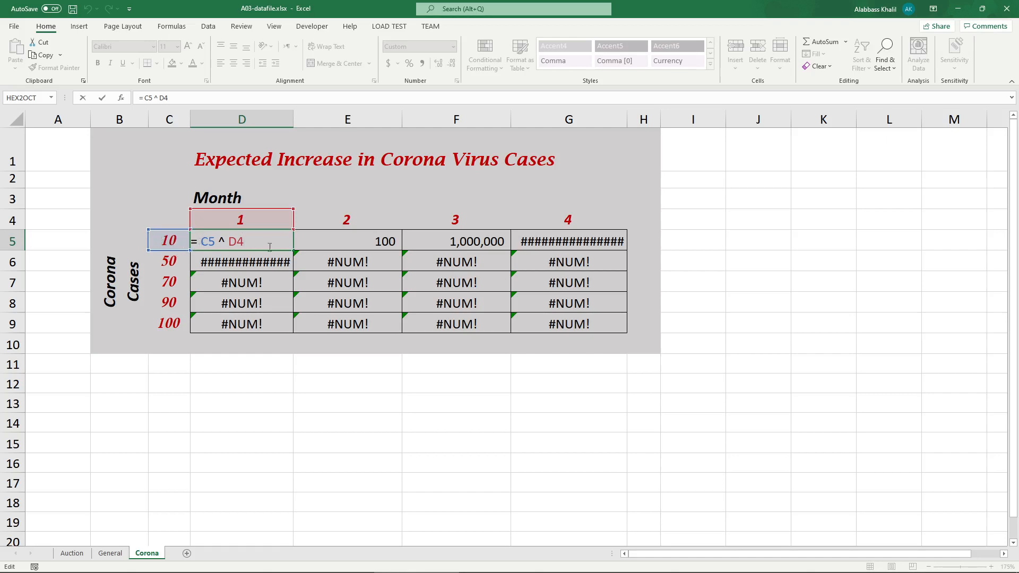
left_click(335, 243)
double_click(334, 241)
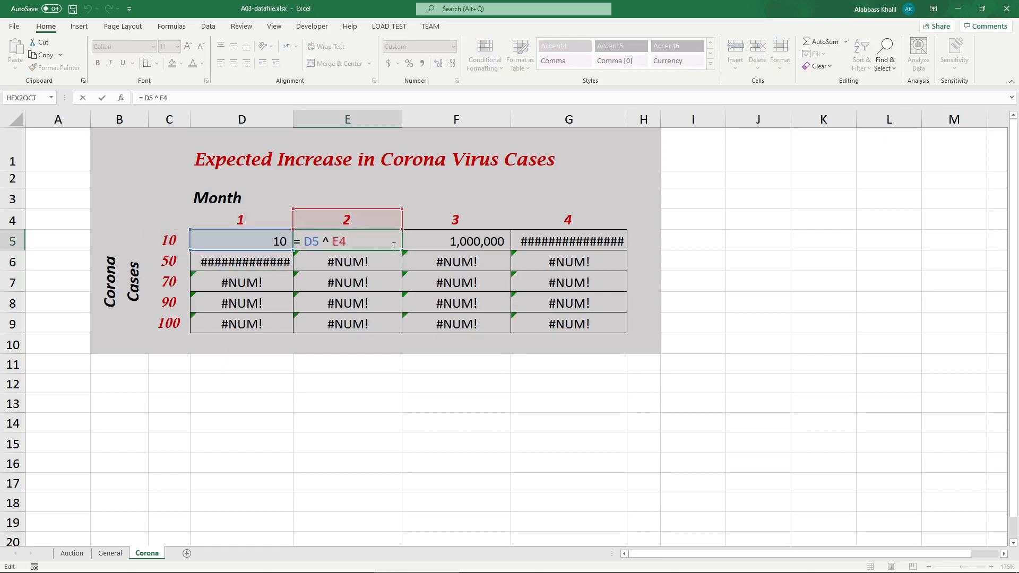
left_click(445, 236)
double_click(444, 236)
key("Return")
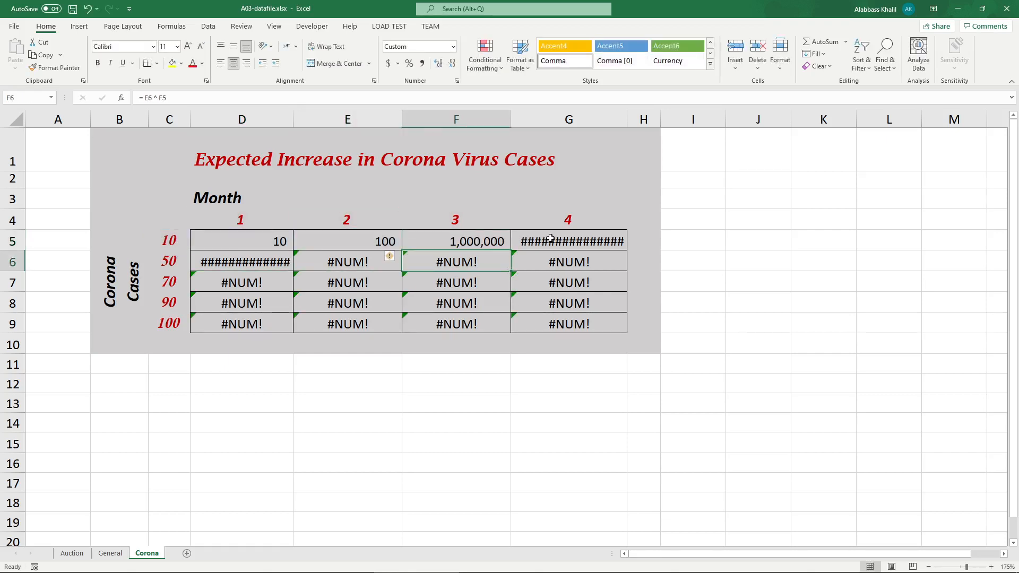
double_click(551, 239)
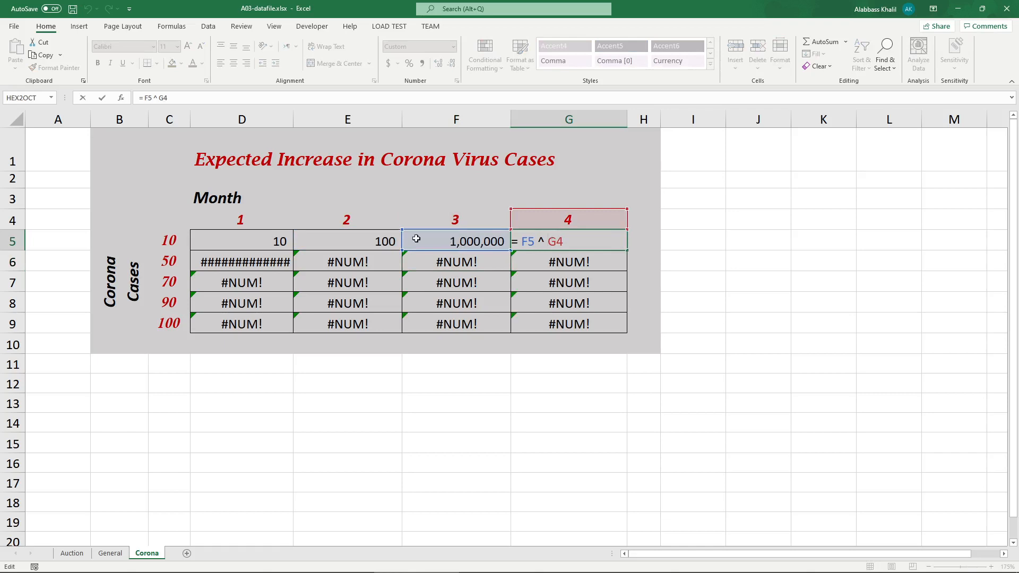
left_click(247, 237)
key("Escape")
Step: Change D5's formula to = $C5 ^ D4 to lock column C, and fill it through D5:G9
double_click(247, 238)
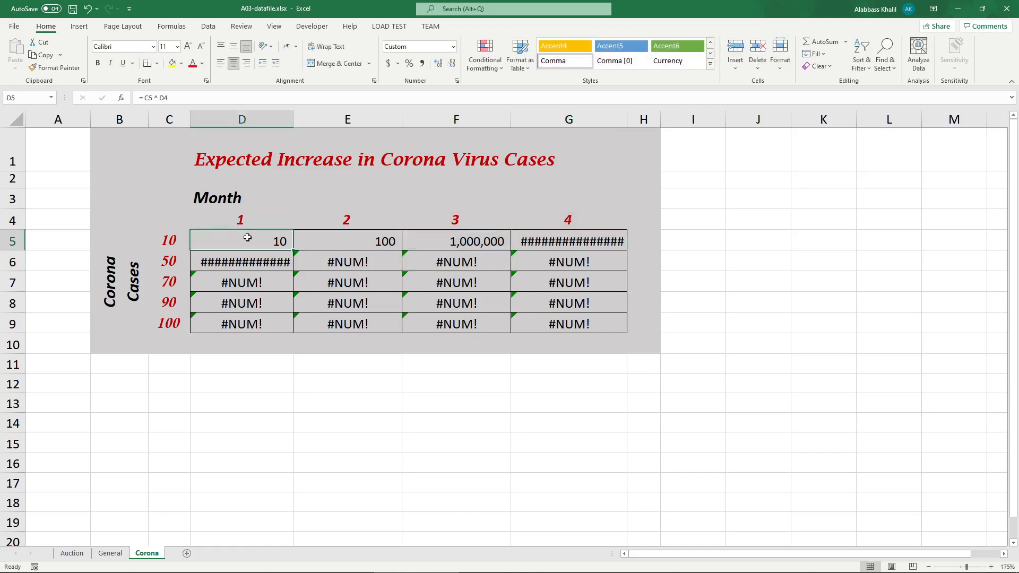
left_click(202, 242)
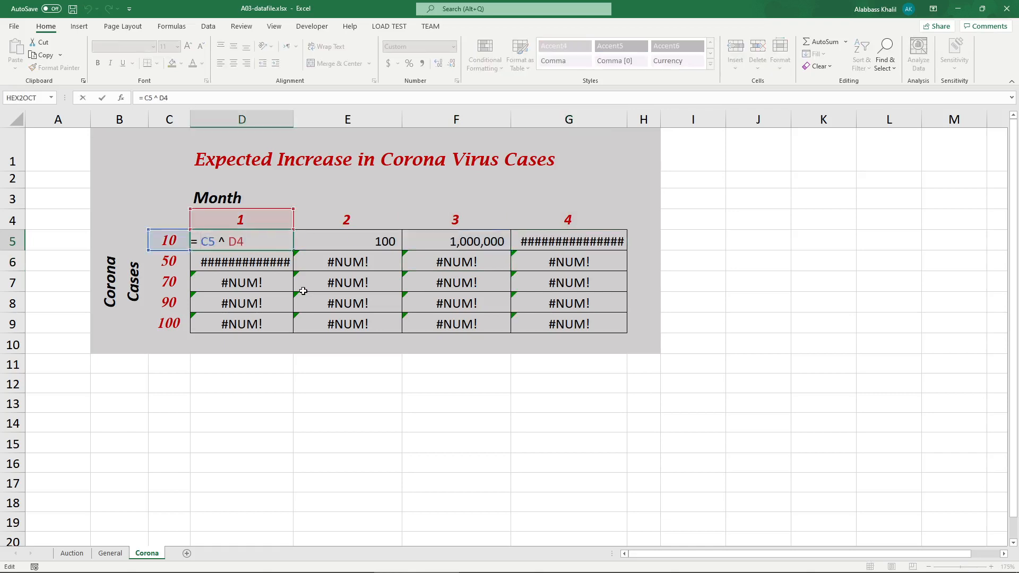
type("$")
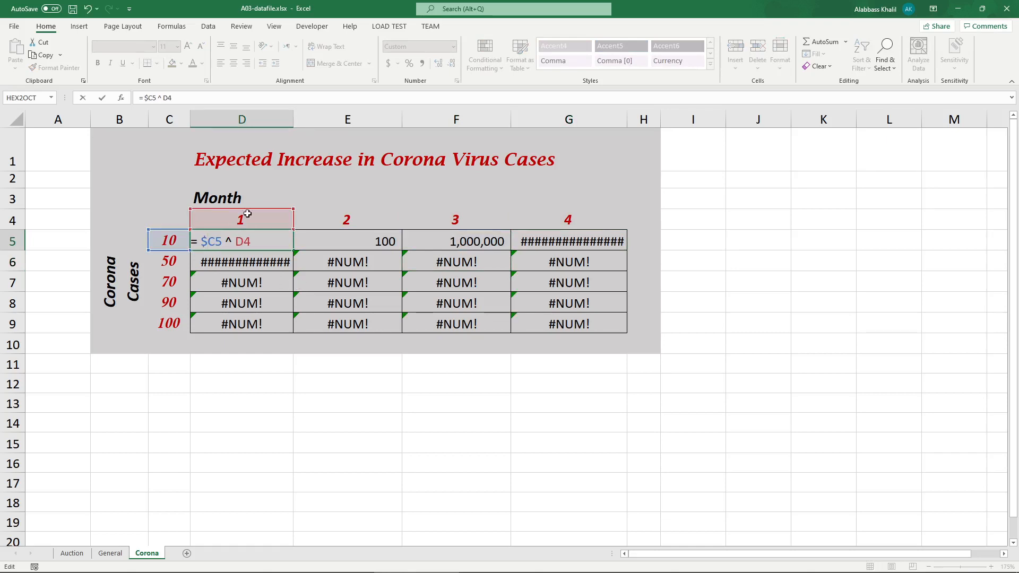
key("Return")
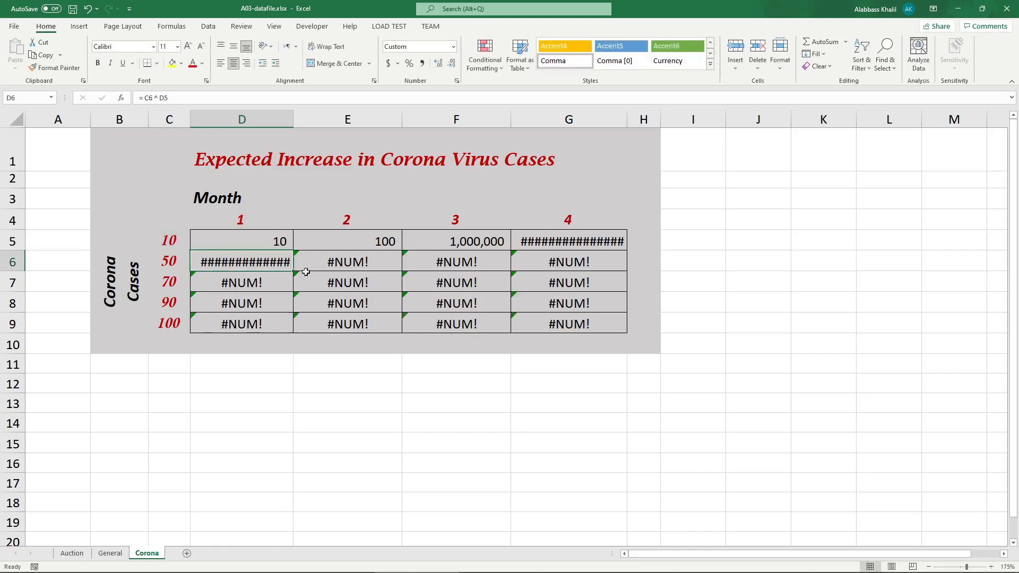
left_click(283, 240)
left_click_drag(292, 248, 629, 335)
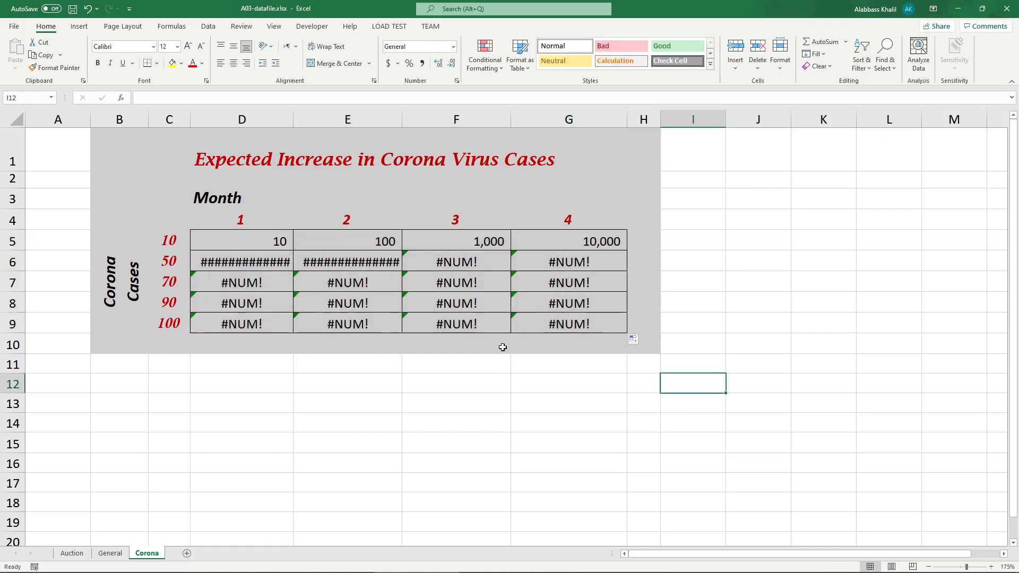
Step: Check the locked column C reference in each 10 cases formula from D5 to G5
double_click(261, 242)
key("Escape")
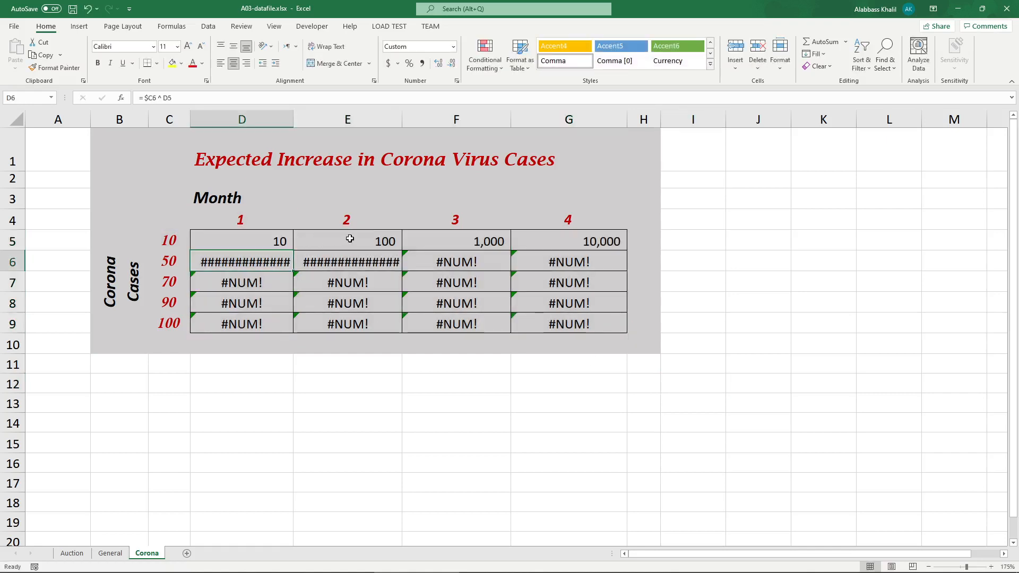
double_click(351, 240)
key("Escape")
double_click(449, 240)
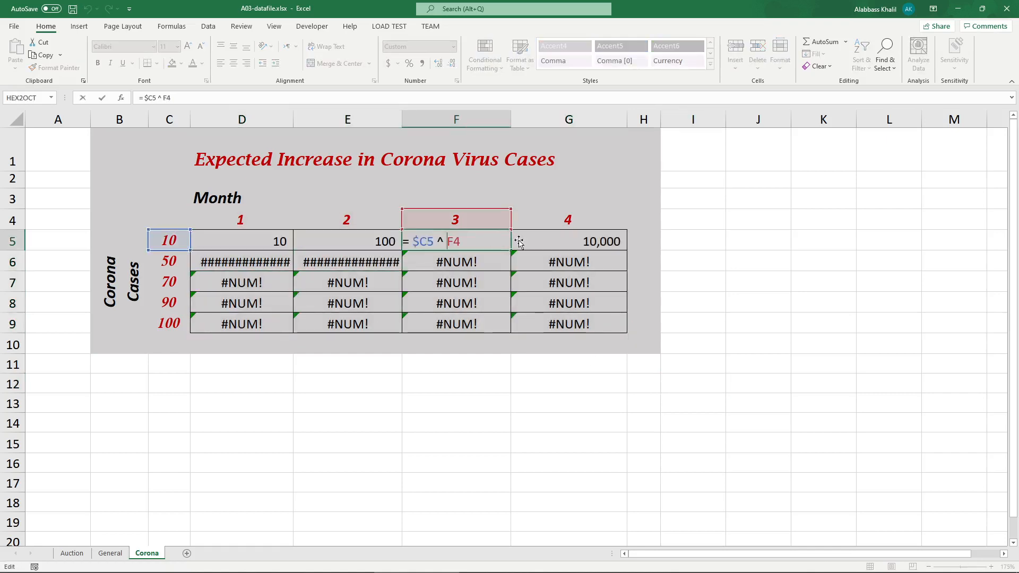
key("Escape")
double_click(553, 240)
key("Escape")
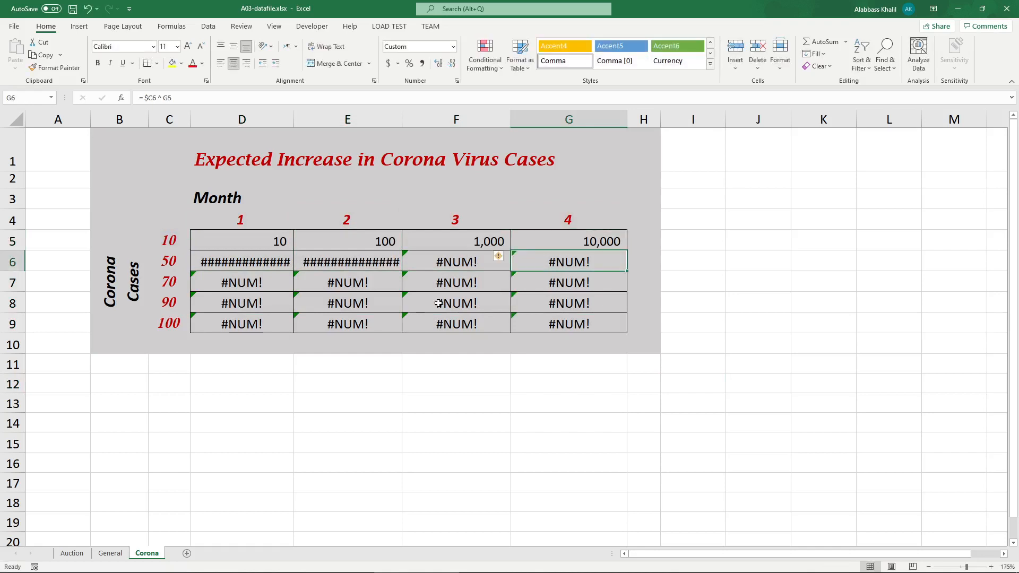
Step: Inspect the exponent references in the 90 cases row formulas, starting with F8 and E8
double_click(440, 302)
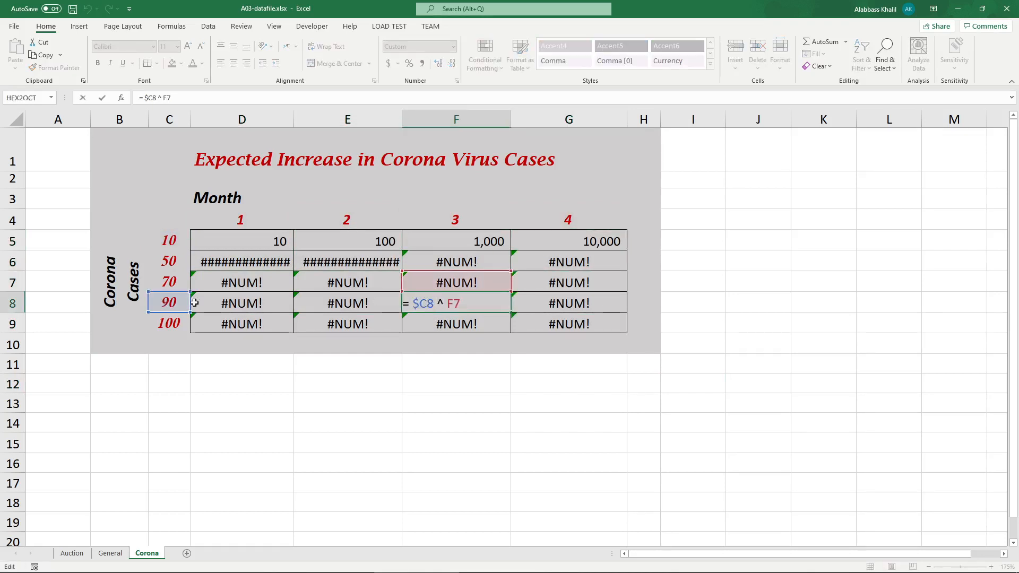
key("Escape")
double_click(374, 306)
key("Escape")
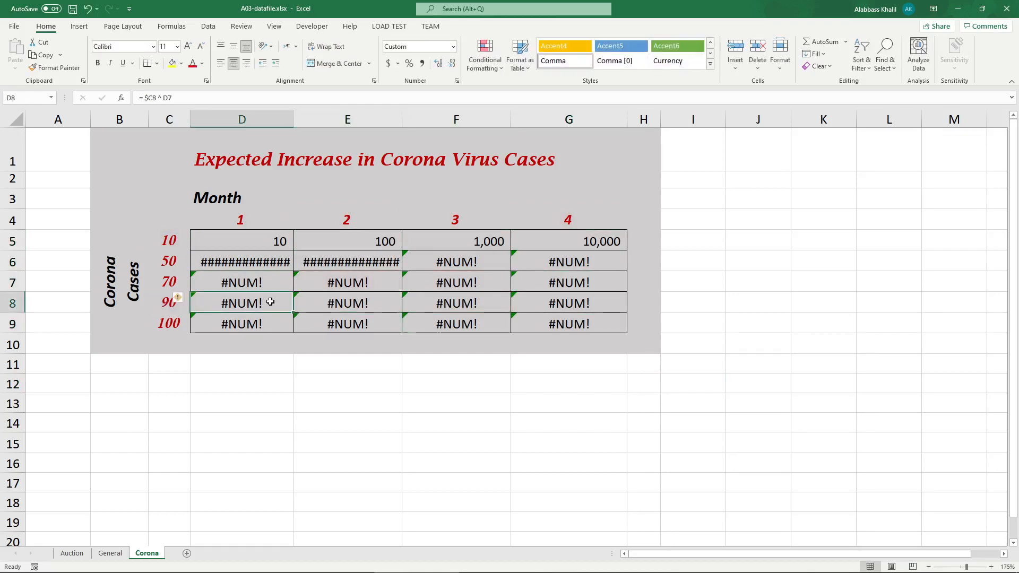
Step: Examine the base and exponent references in the 90 cases row formulas at D8 and G8
double_click(270, 302)
key("Escape")
double_click(551, 303)
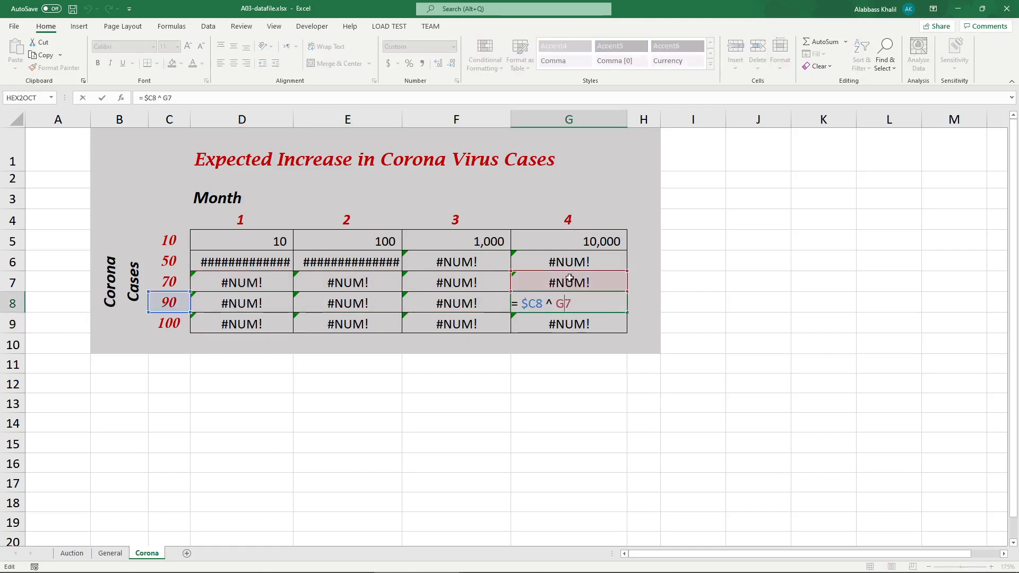
key("Return")
Step: Compare the base and exponent references in the 10 cases row formulas from D5 across to G5
double_click(265, 243)
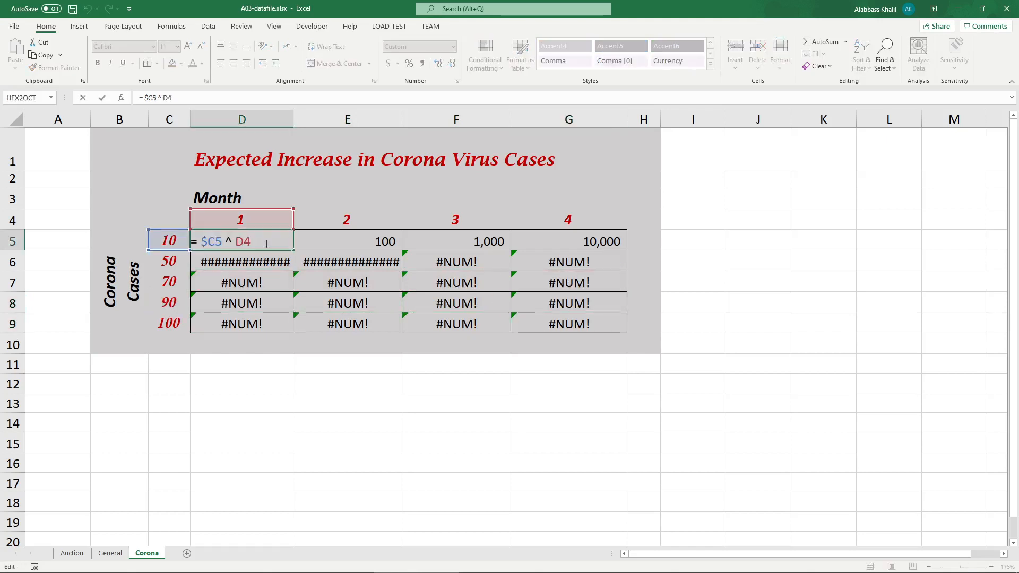
key("Return")
double_click(383, 239)
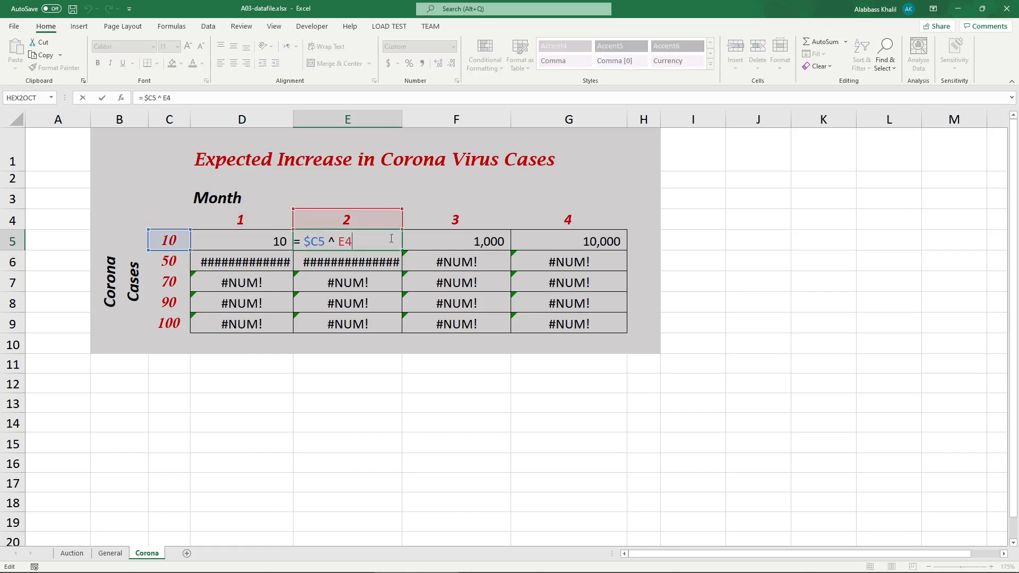
key("Escape")
double_click(428, 240)
key("Escape")
double_click(539, 243)
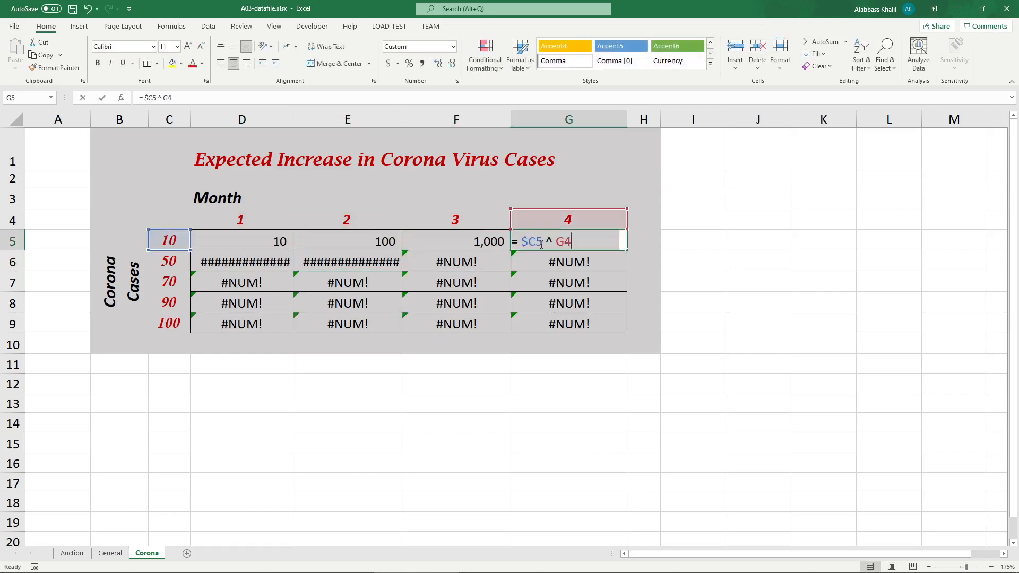
key("Escape")
Step: Recheck the 10 cases row formulas in reverse order, from F5 back to D5
double_click(465, 244)
key("Escape")
double_click(352, 245)
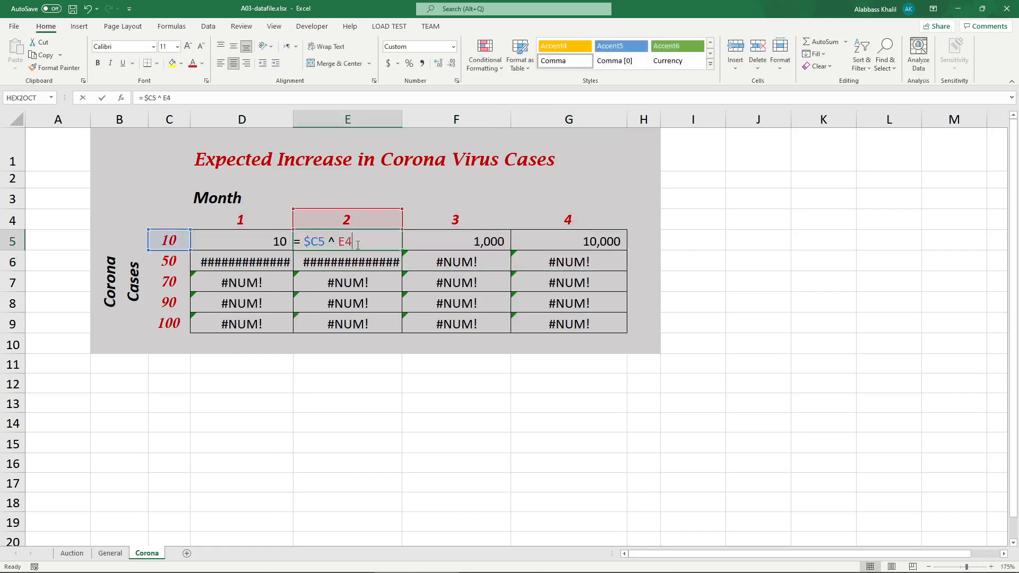
key("Escape")
left_click(266, 247)
double_click(266, 247)
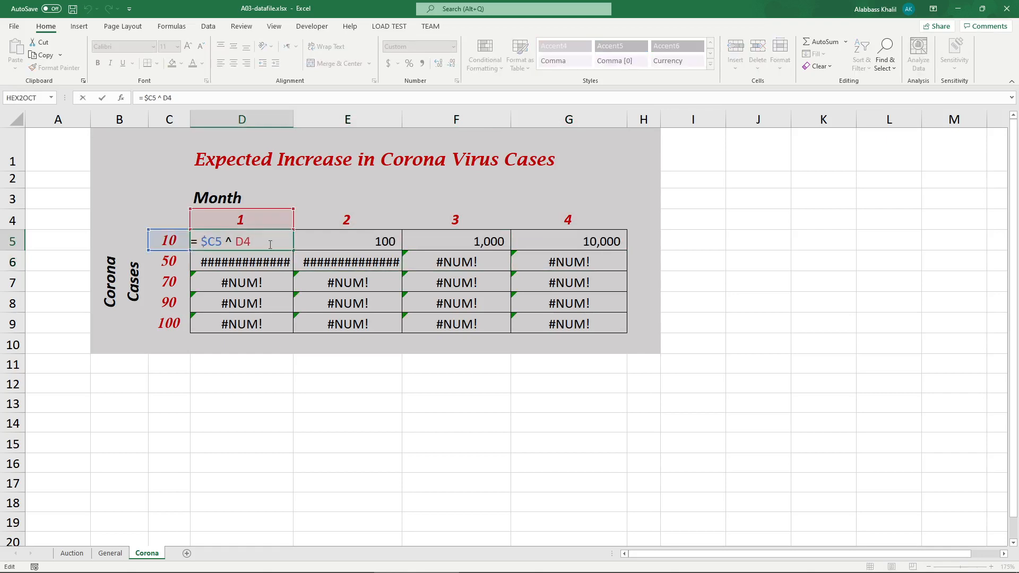
key("Escape")
Step: Examine which row the exponent references use in the formulas of E5, F5 and G5
double_click(349, 241)
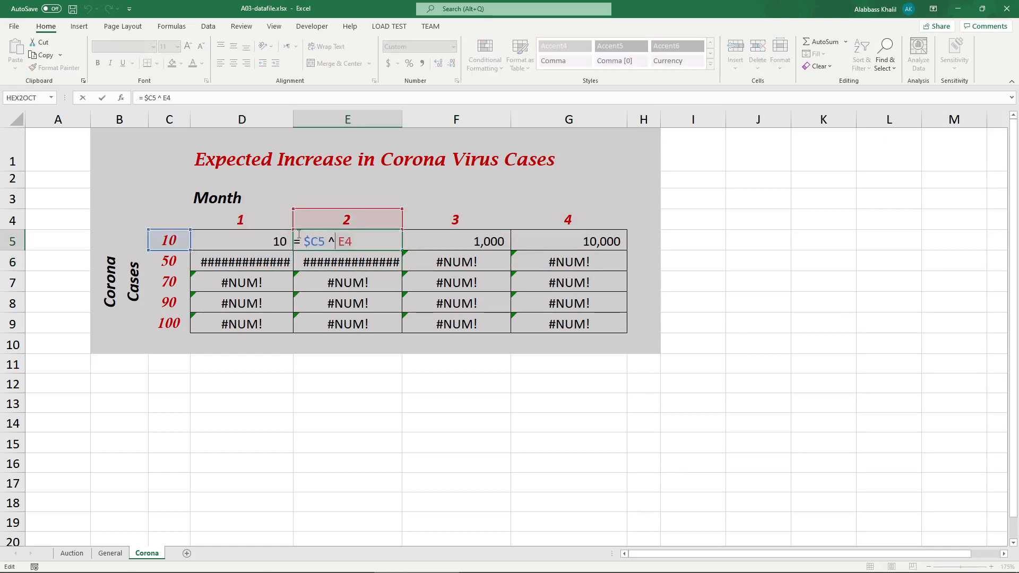
key("Return")
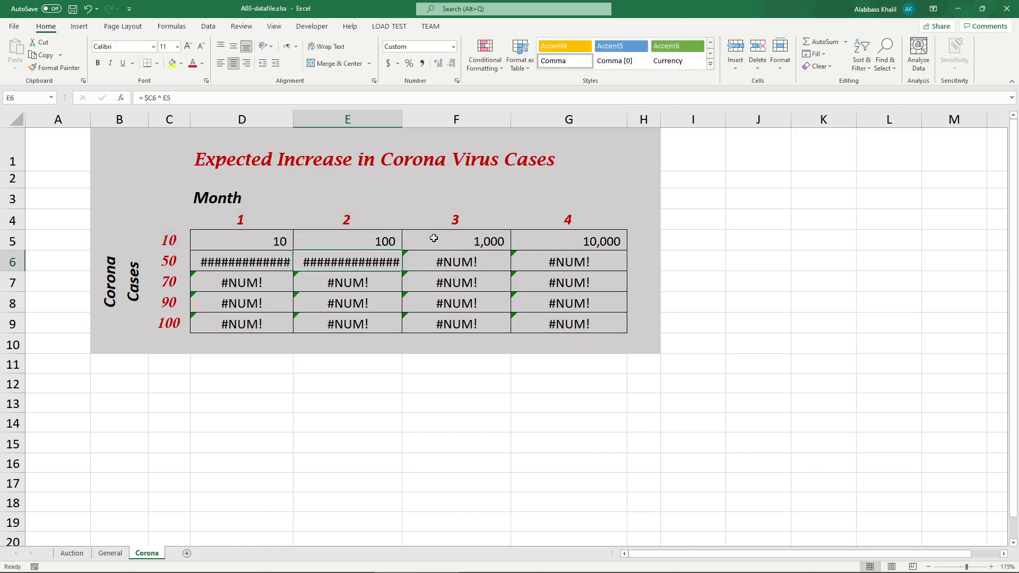
double_click(433, 238)
key("Escape")
double_click(549, 238)
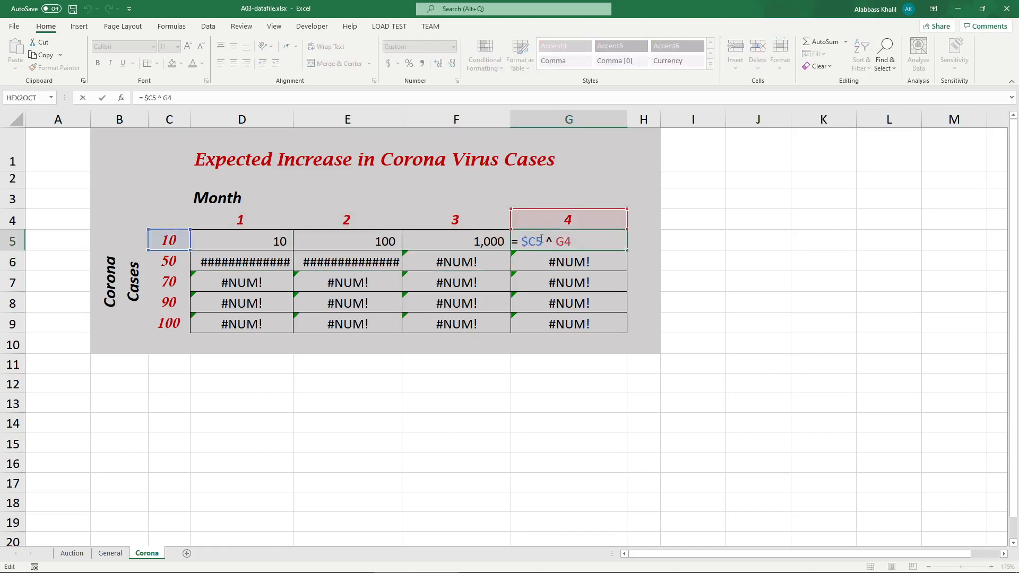
key("Escape")
Step: Examine how the exponent reference shifts down the month 1 column, in the formulas from D6 to D9
double_click(272, 263)
left_click(268, 282)
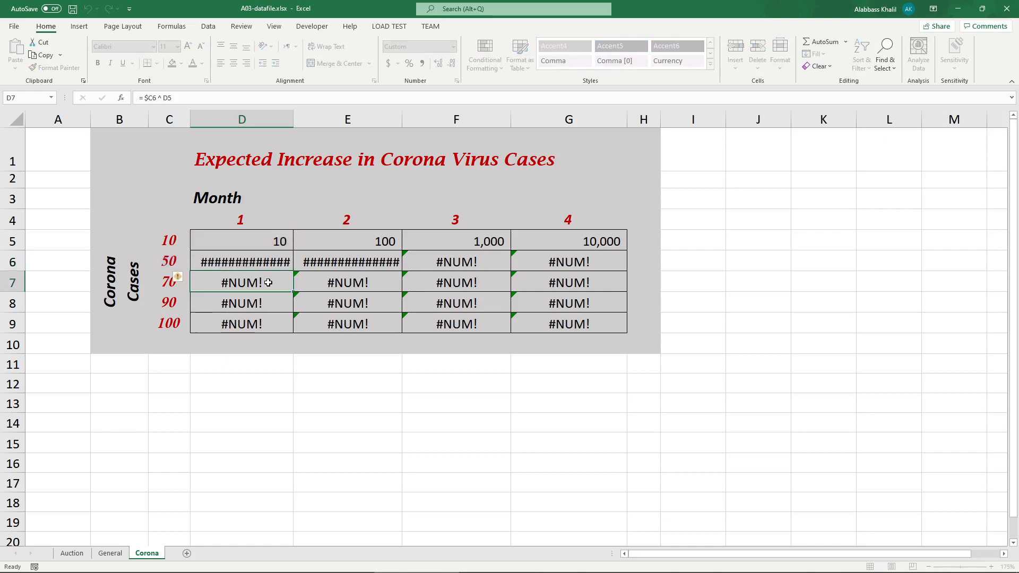
double_click(268, 282)
key("Escape")
left_click(254, 303)
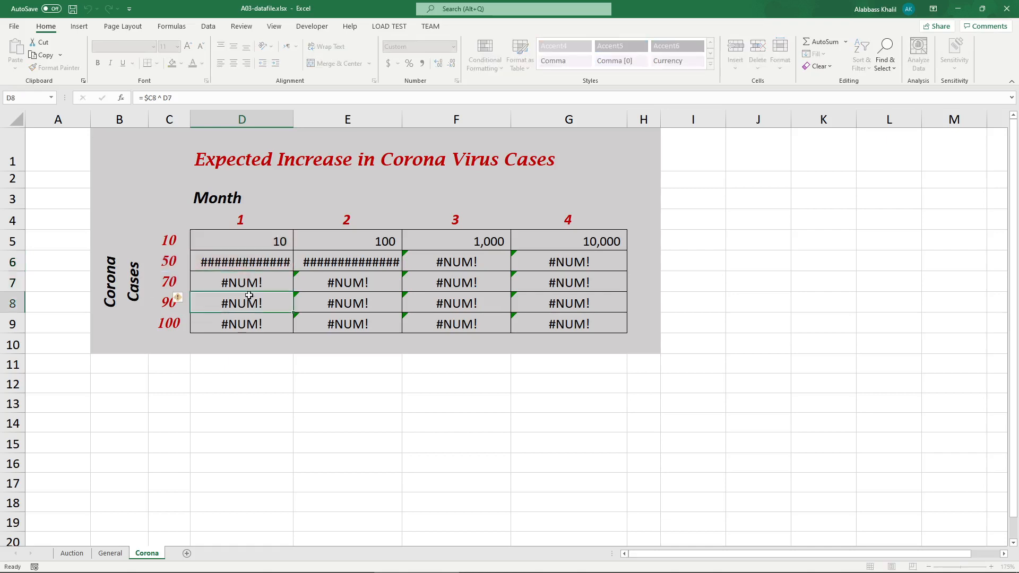
double_click(253, 303)
key("Escape")
left_click(256, 324)
double_click(257, 324)
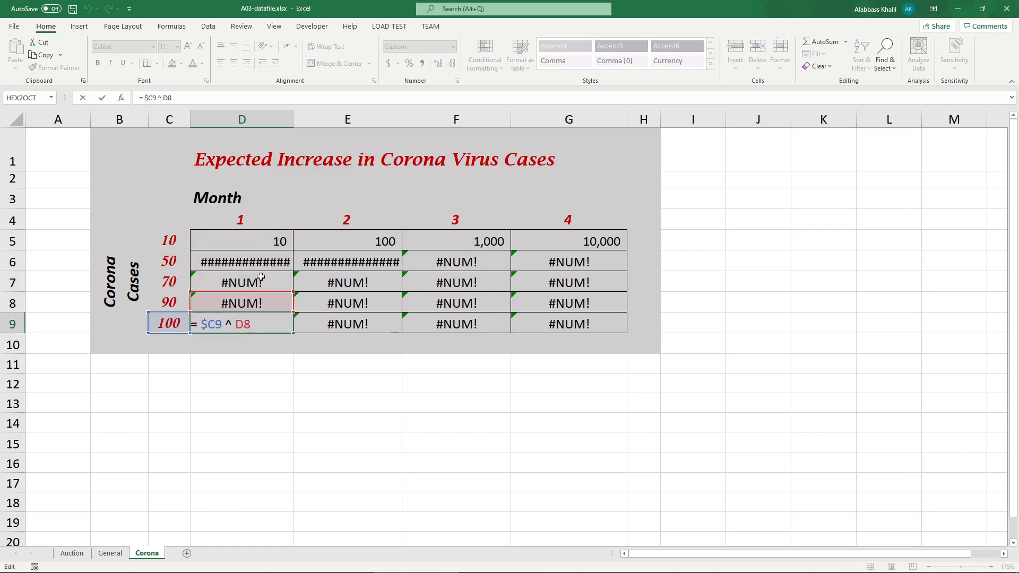
key("Return")
Step: Change D5's formula to = $C5 ^ D$4 to lock row 4, and fill it through D5:G9
double_click(276, 242)
key("Left")
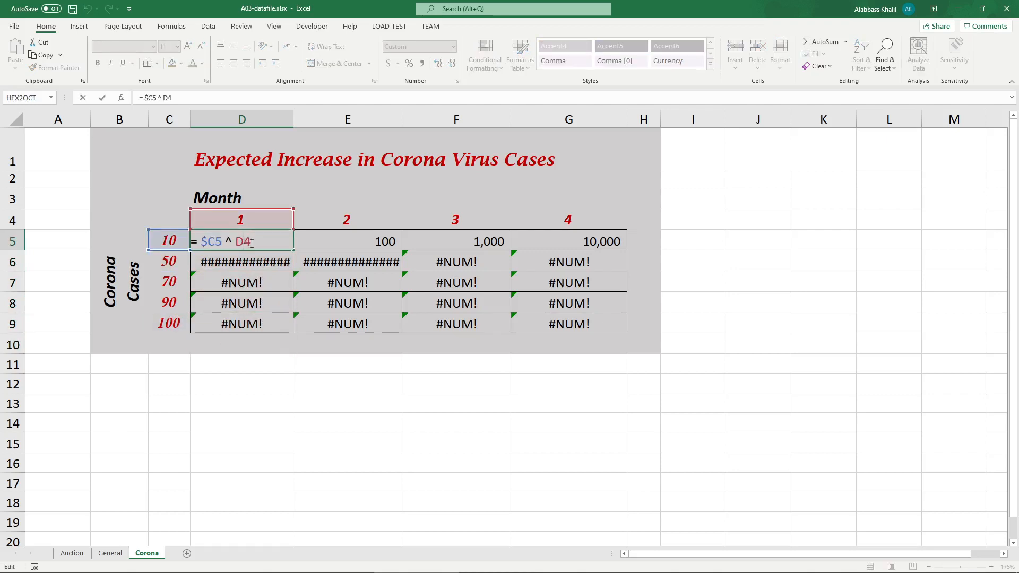
type("$")
key("Return")
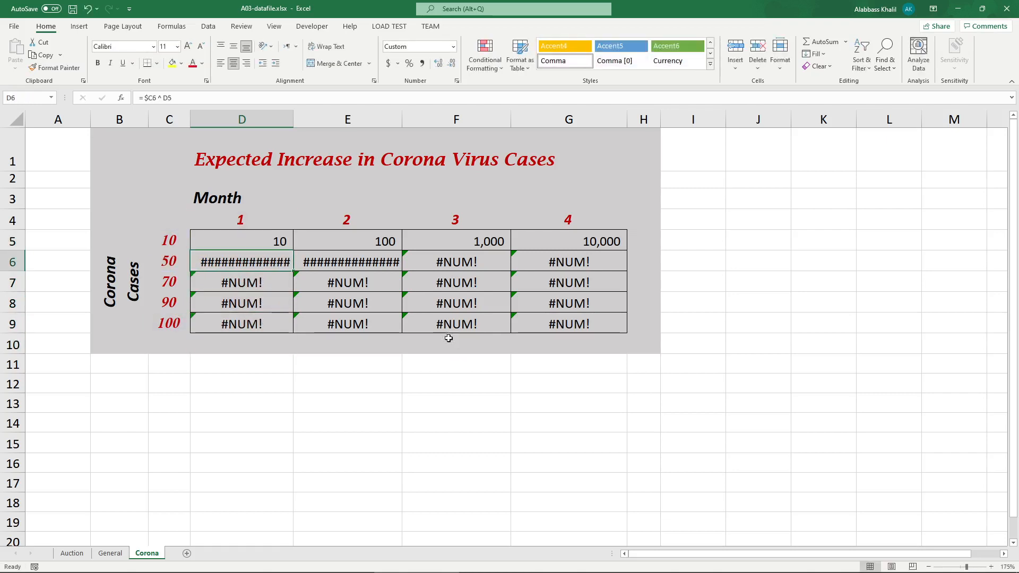
left_click(266, 238)
left_click_drag(292, 249, 627, 333)
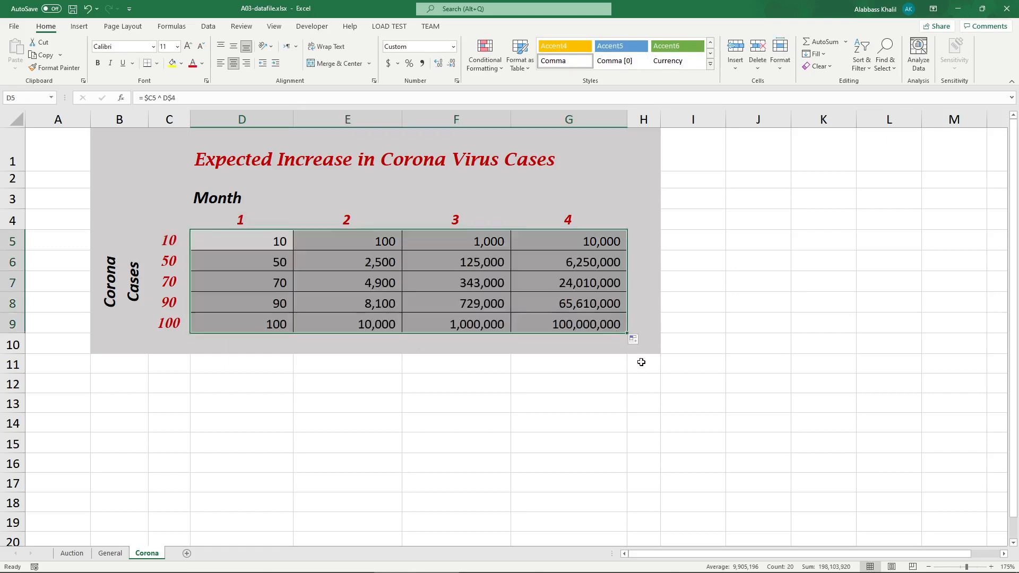
left_click(608, 366)
Step: Check the mixed references in the filled formulas of F8, E7 and F9
left_click(486, 306)
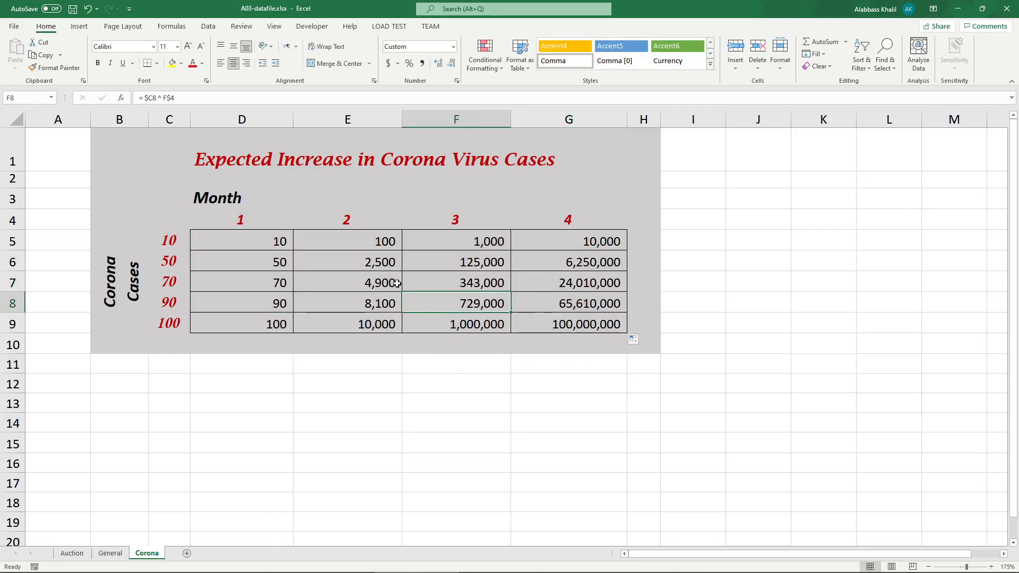
double_click(379, 280)
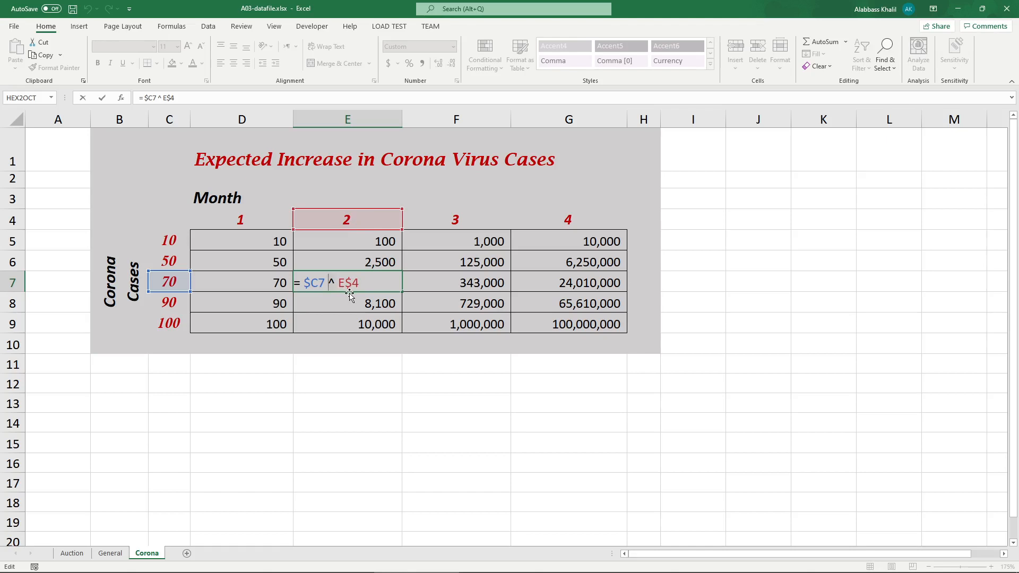
key("BackSpace")
type("^")
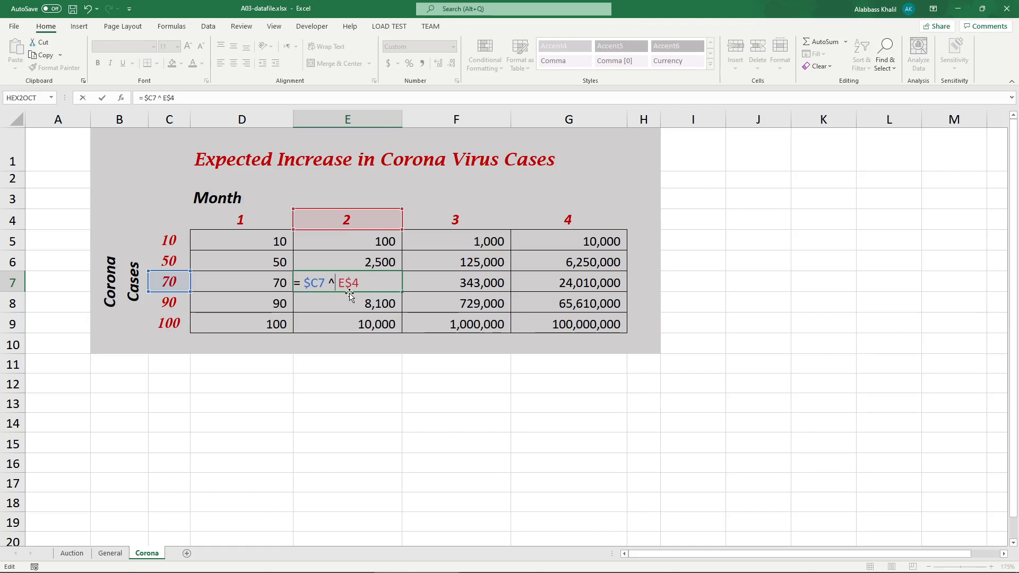
key("Return")
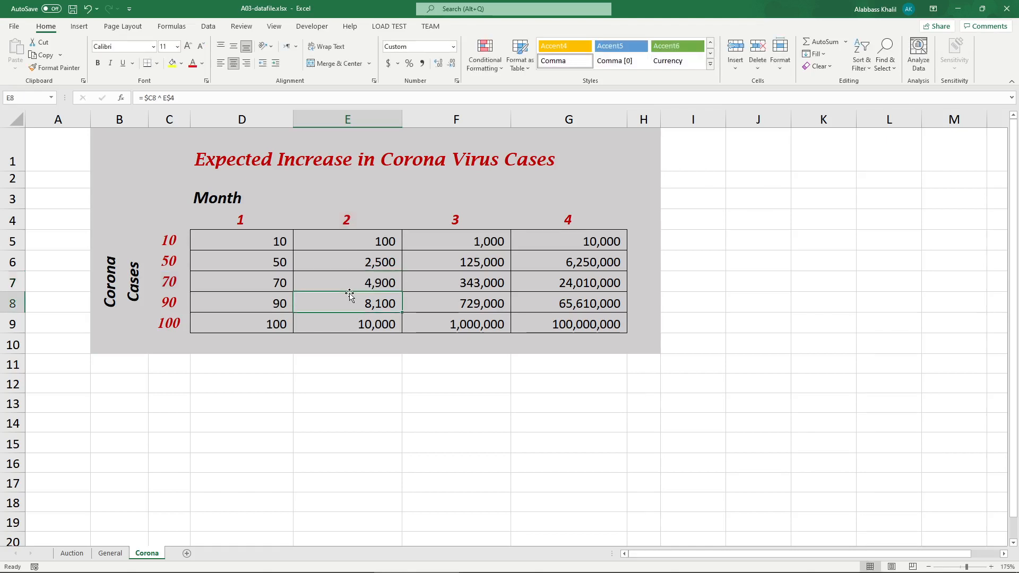
double_click(502, 324)
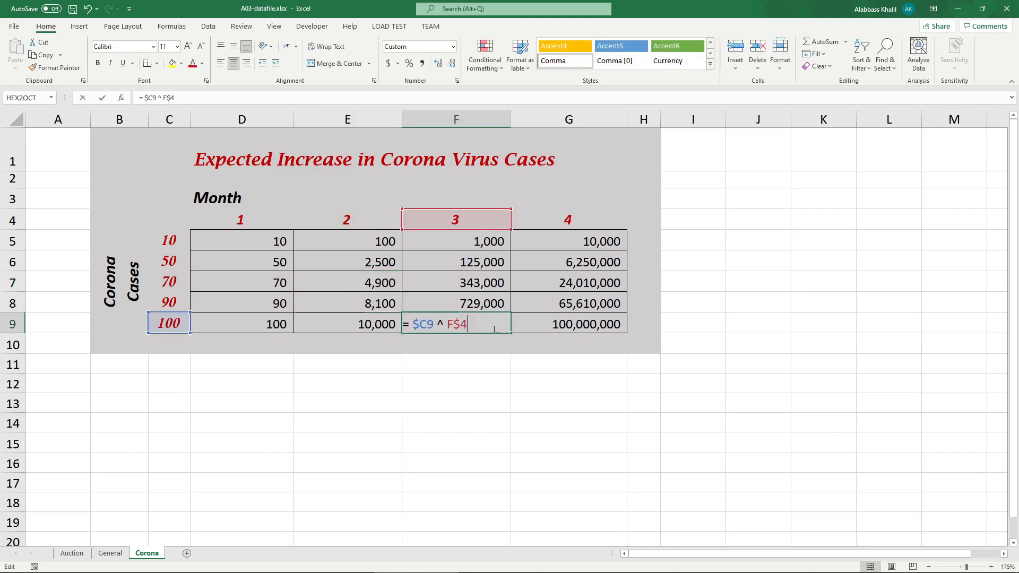
key("Return")
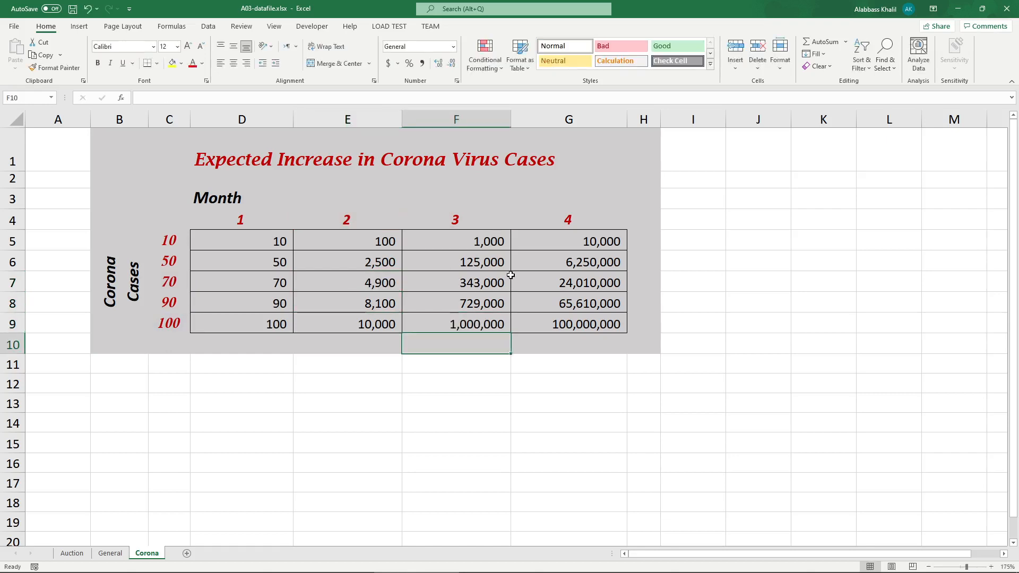
Step: Review the locked column and locked row references in D5's formula without changing it
double_click(233, 239)
key("Left")
key("Left")
key("Left")
key("Left")
key("Left")
key("Left")
key("Left")
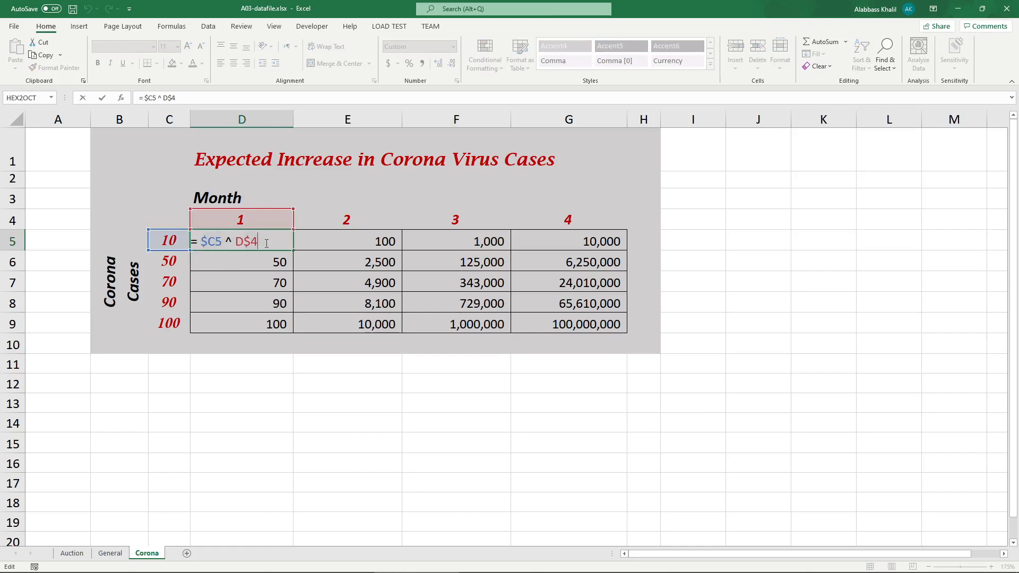
key("Escape")
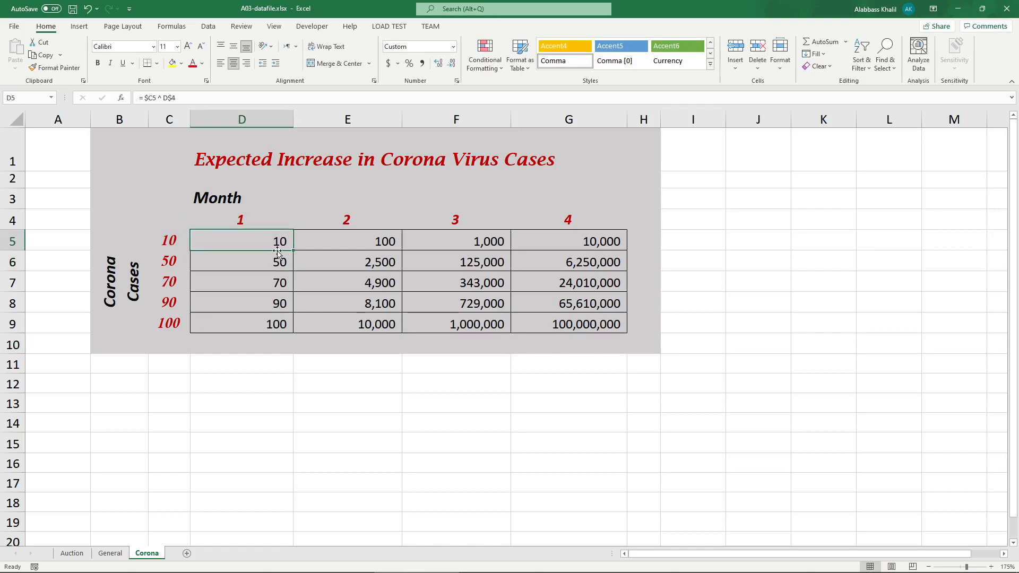
Step: Switch to the assignment PDF in Acrobat Reader and mark instructions 12 and 13 about copying the formula with freehand circles and underlines
left_click(260, 565)
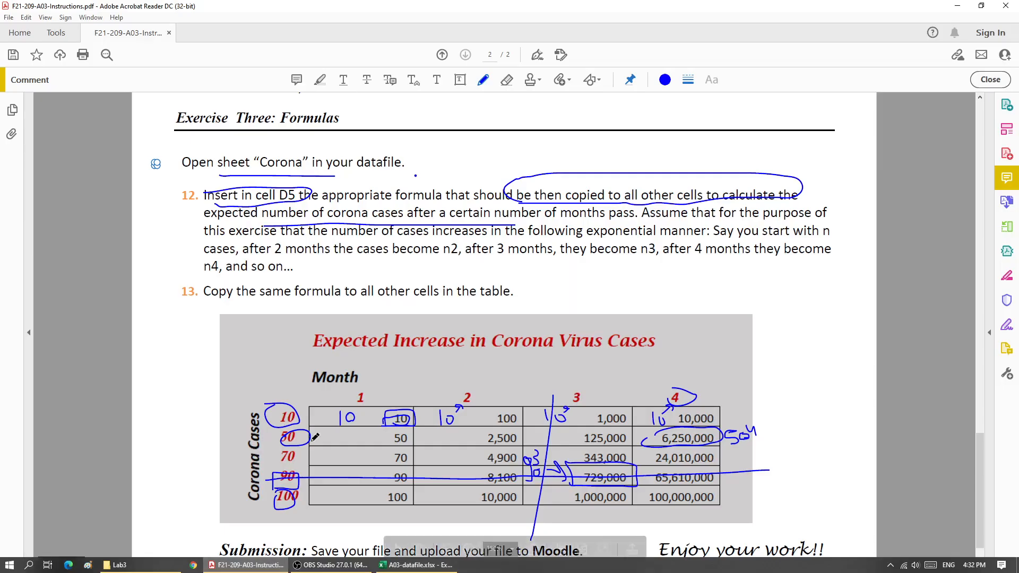
left_click_drag(158, 253, 184, 266)
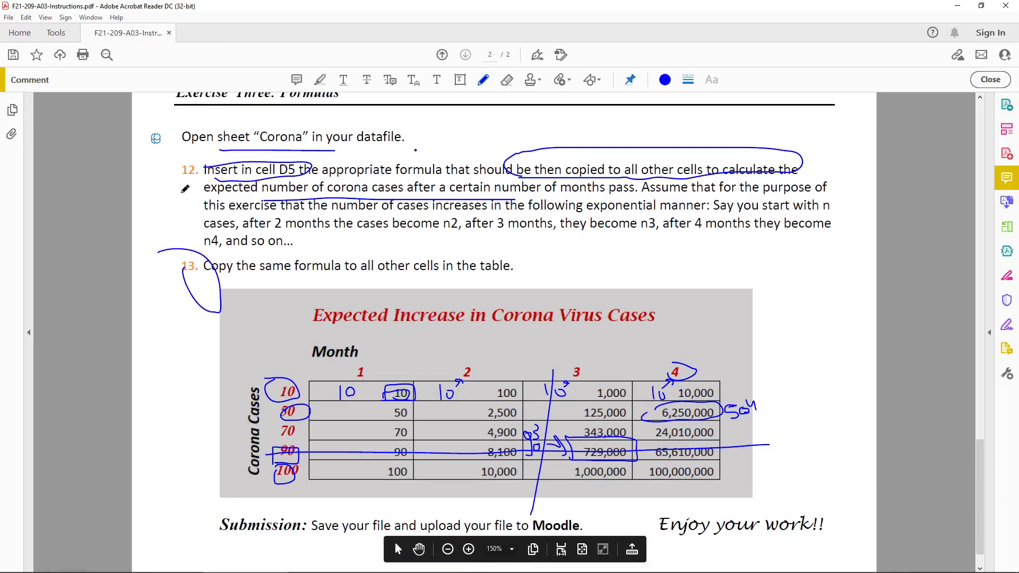
mouse_move(165, 163)
left_mouse_down()
mouse_move(188, 186)
mouse_move(167, 171)
left_mouse_up()
mouse_move(206, 268)
left_mouse_down()
mouse_move(175, 289)
mouse_move(488, 280)
left_mouse_up()
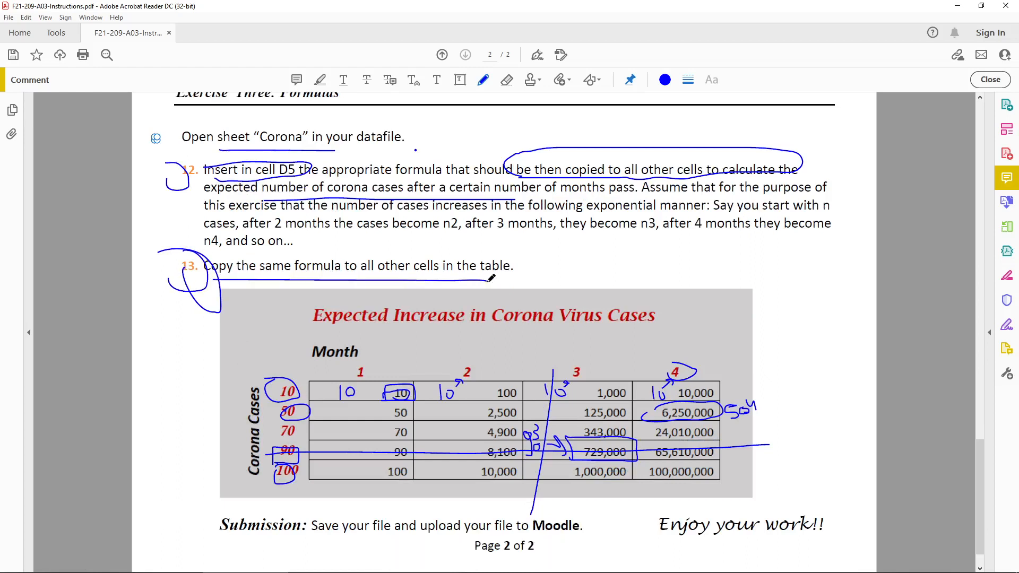
mouse_move(540, 178)
left_mouse_down()
mouse_move(570, 150)
mouse_move(780, 149)
mouse_move(627, 173)
left_mouse_up()
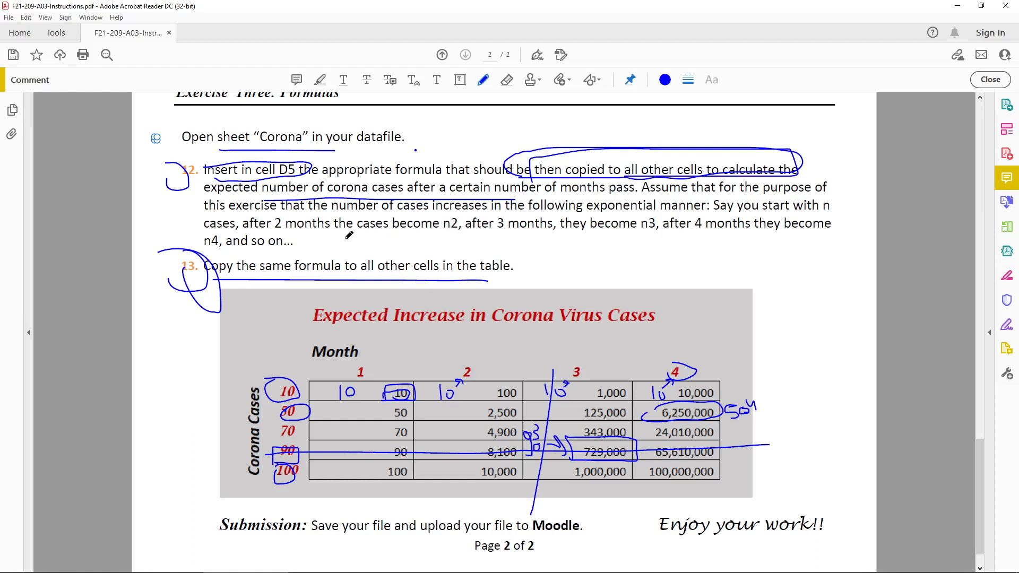
mouse_move(170, 265)
left_mouse_down()
mouse_move(239, 246)
mouse_move(531, 245)
mouse_move(292, 292)
mouse_move(153, 276)
left_mouse_up()
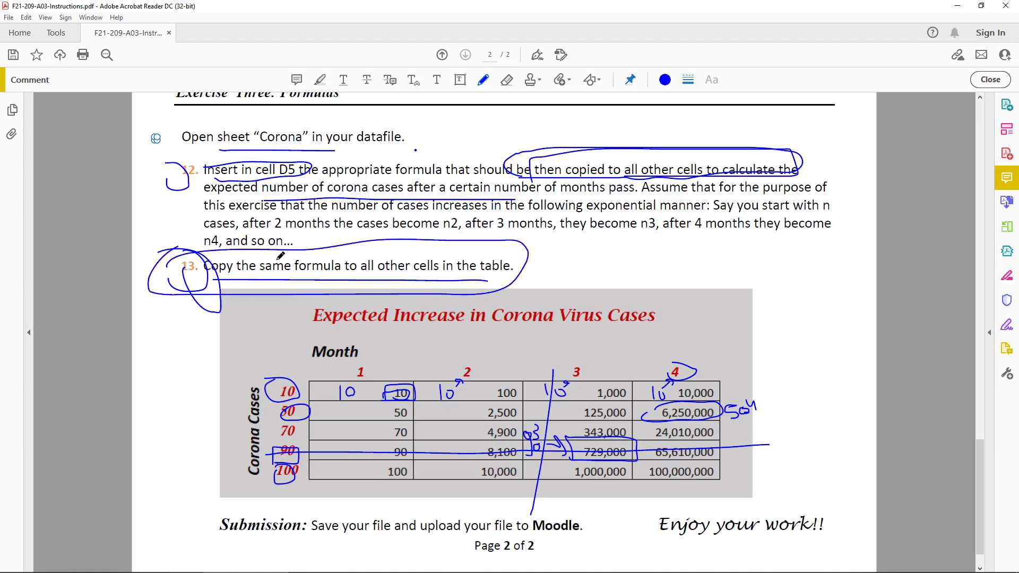
Step: Return to the Excel workbook, review D5's formula, and fill it again through D5:G9
left_click(520, 564)
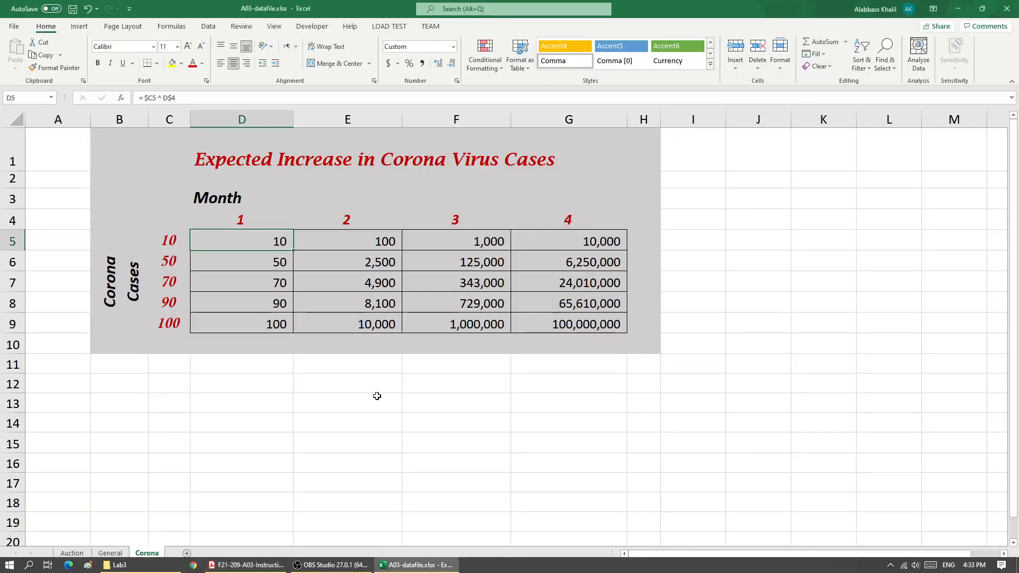
double_click(273, 245)
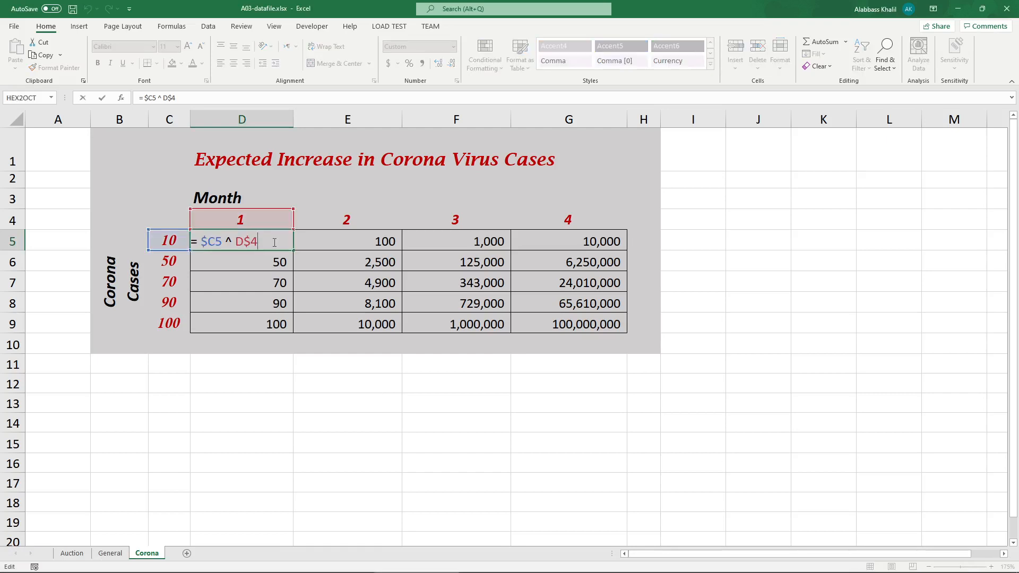
key("Escape")
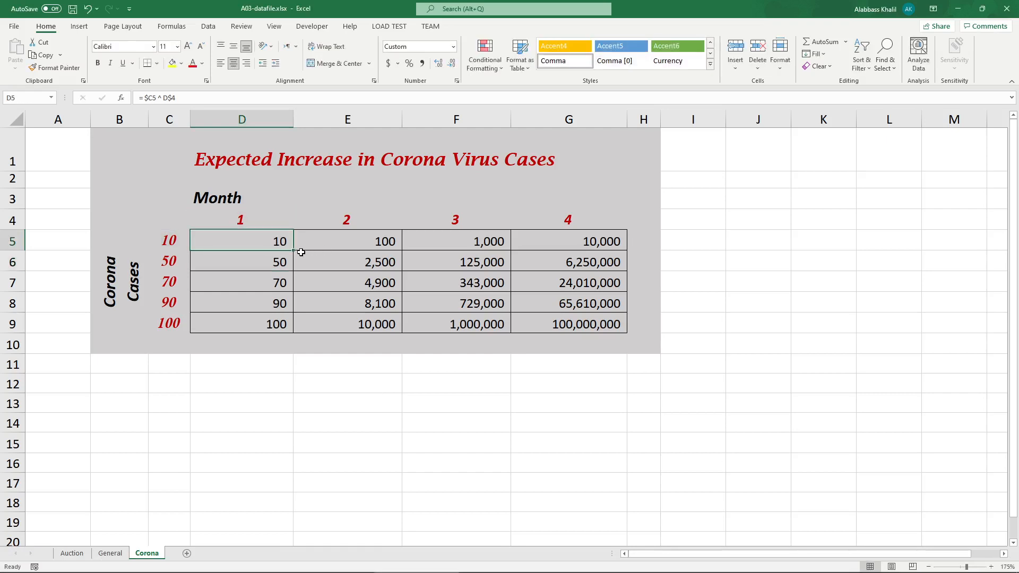
left_click_drag(291, 250, 605, 340)
left_click(799, 344)
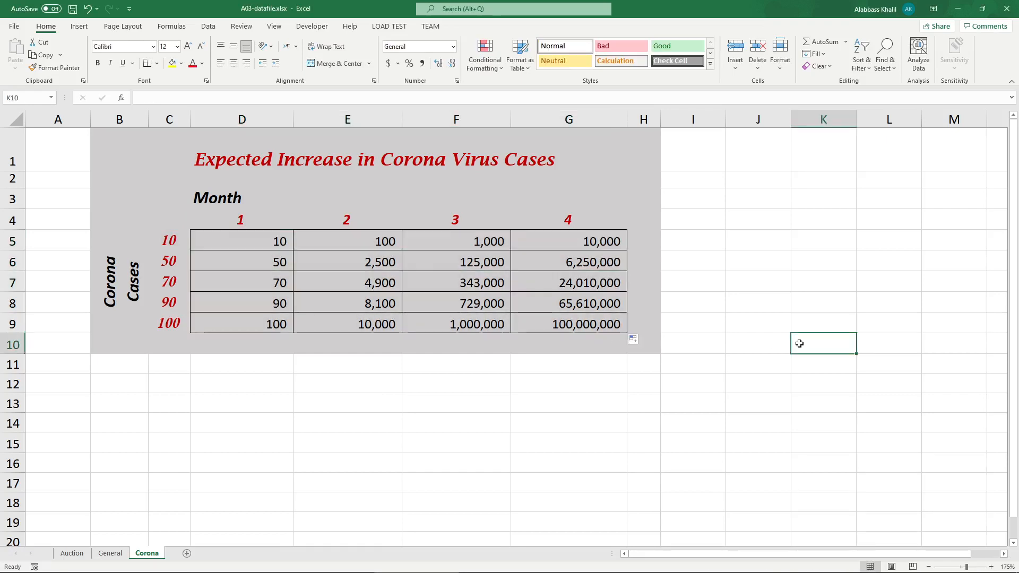
Step: Fill D5's formula down the month 1 column through D9 and check the copy in D6
left_click(233, 228)
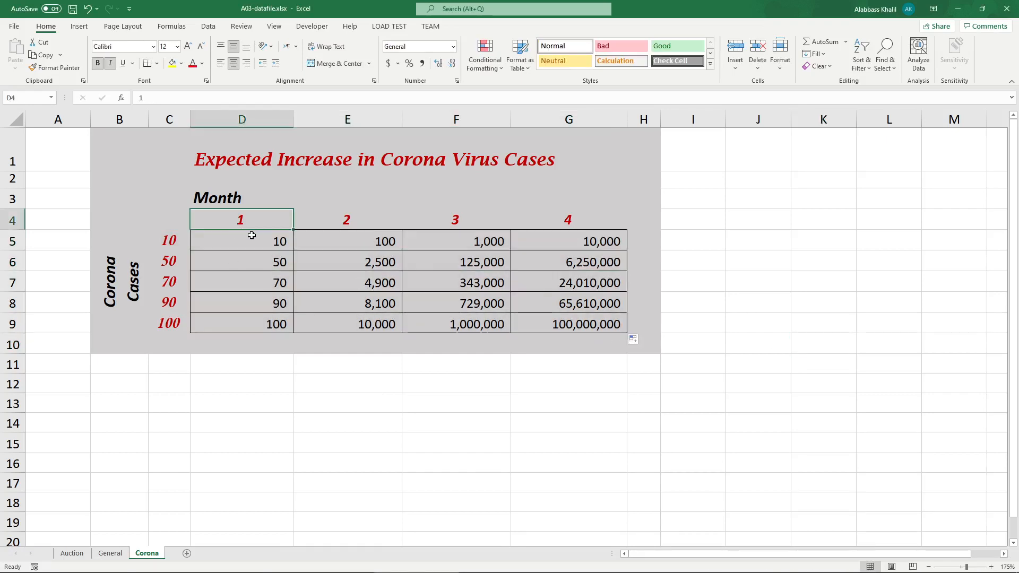
left_click(266, 240)
left_click_drag(293, 251, 295, 339)
left_click(246, 256)
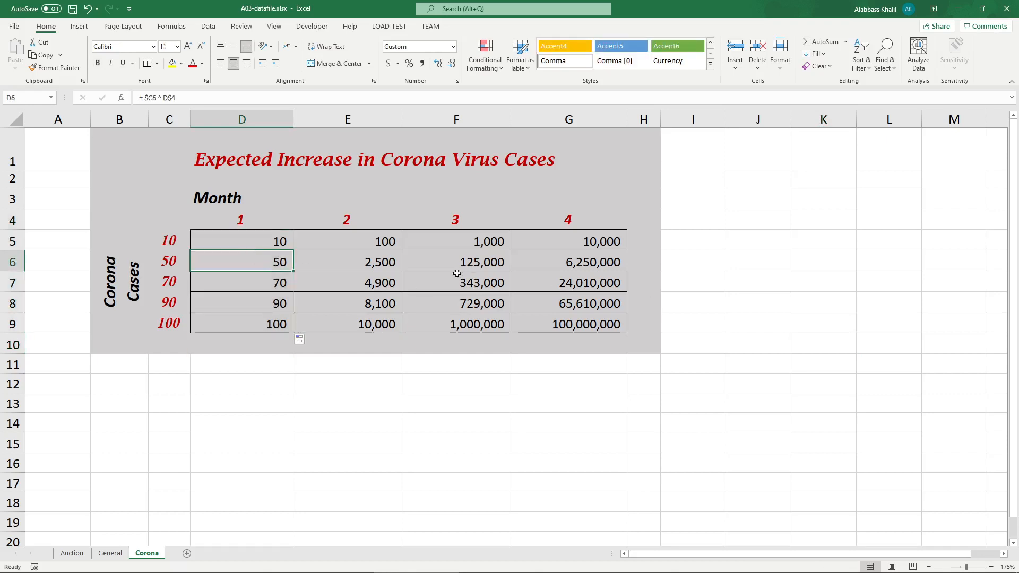
Step: Create a copy of the Corona sheet placed at the end of the workbook
right_click(153, 556)
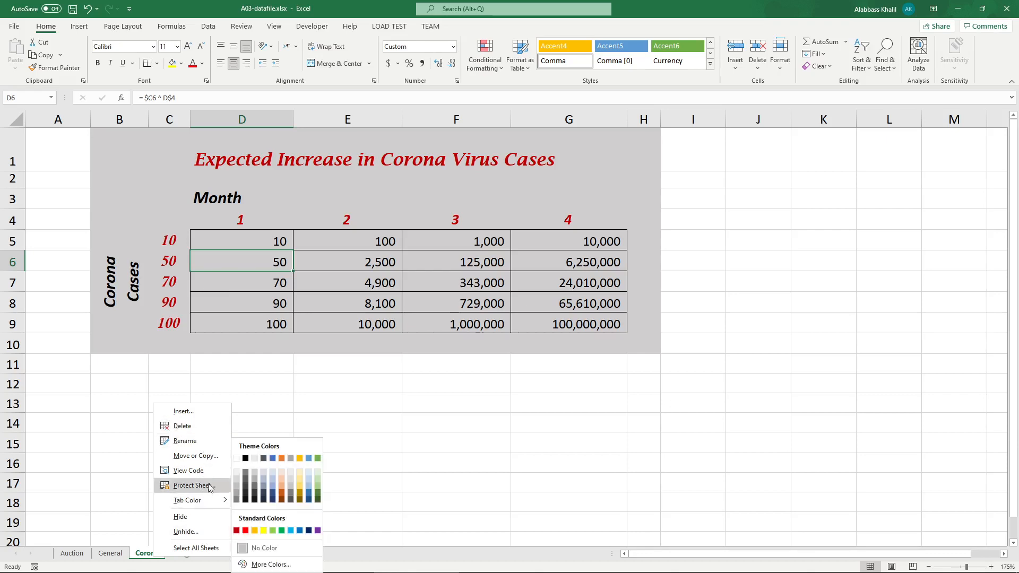
left_click(207, 457)
left_click(147, 477)
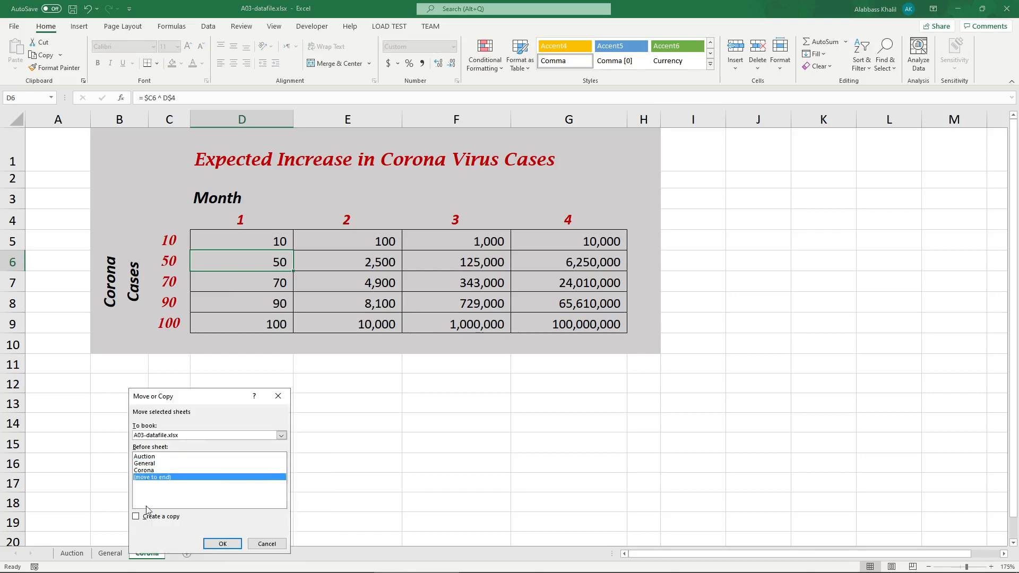
left_click(148, 516)
left_click(222, 544)
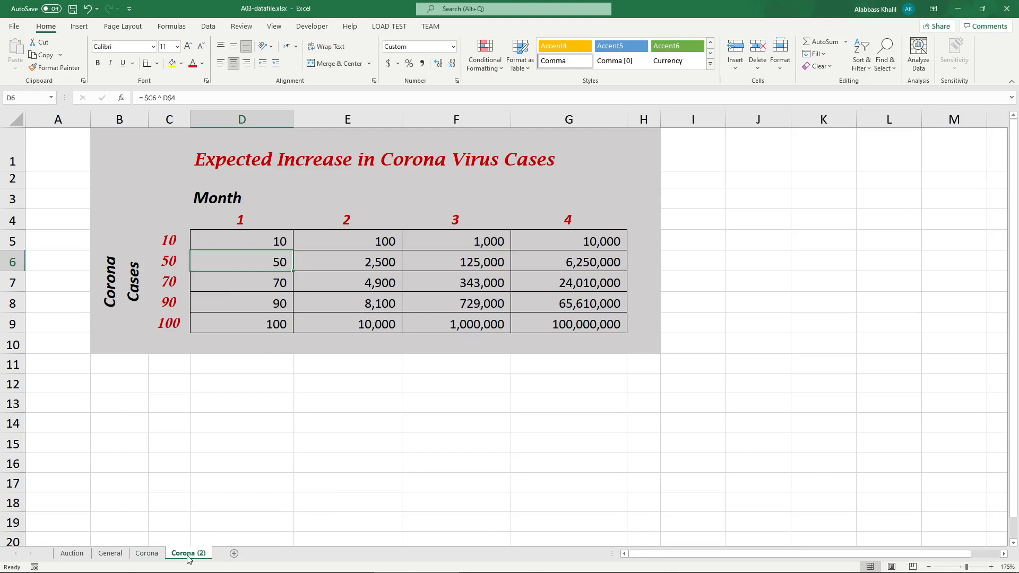
Step: Rename the copied sheet as "Corona Wrong but looks correct"
right_click(187, 558)
left_click(223, 440)
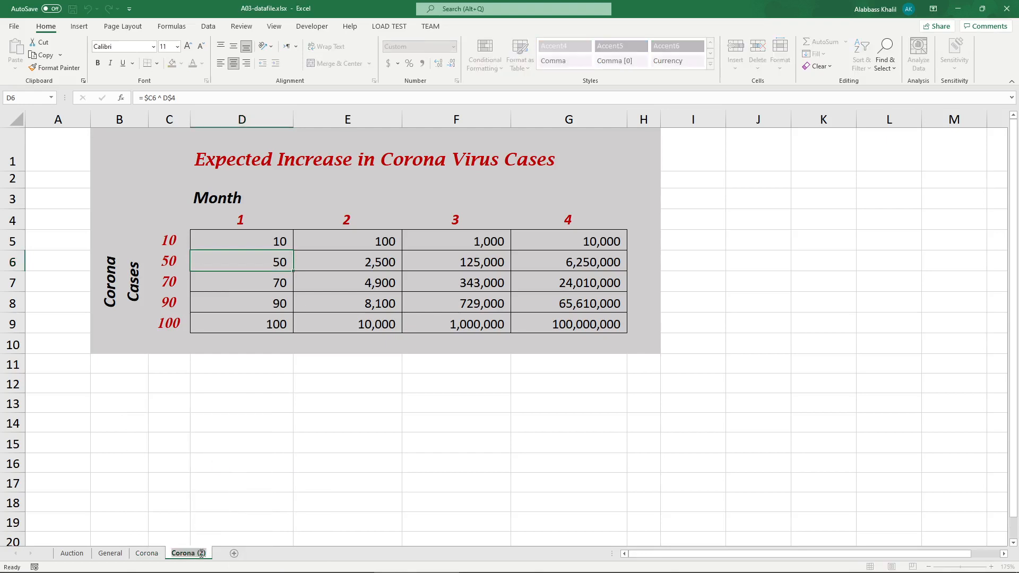
left_click_drag(200, 553, 223, 557)
key("BackSpace")
key("BackSpace")
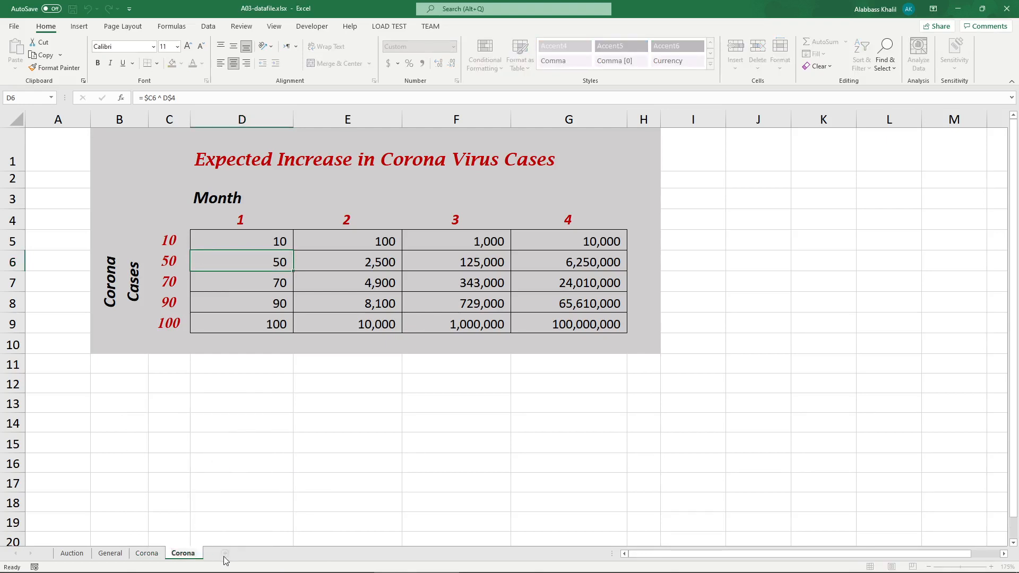
type("Wrong but looks ")
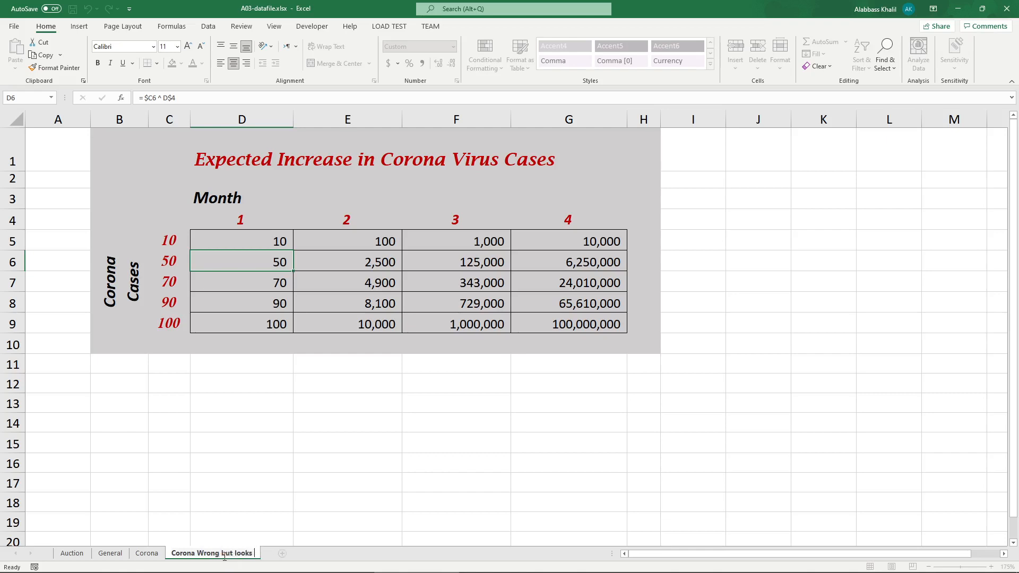
type("correct")
key("Return")
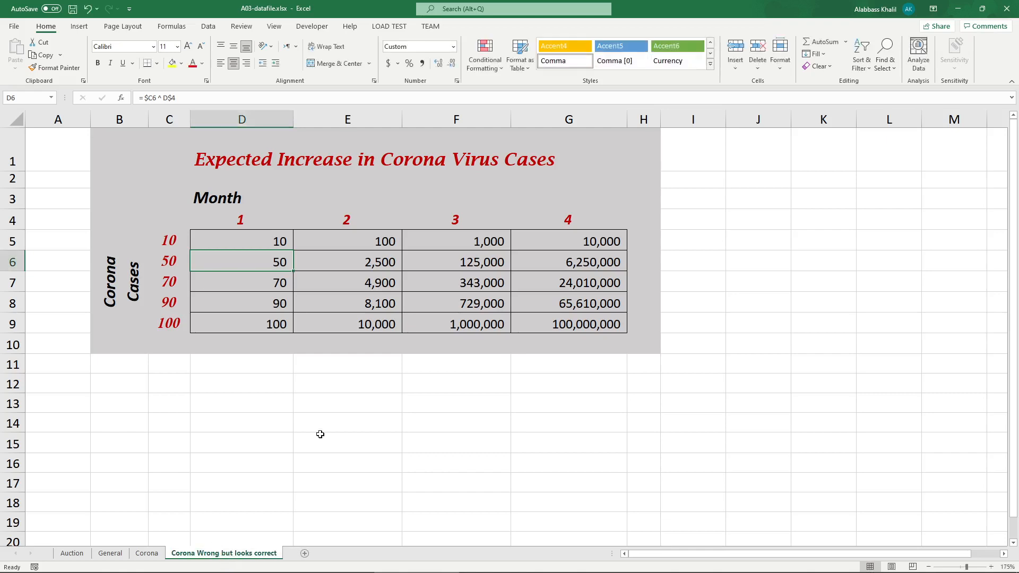
Step: Clear the case table D5:G9 on the copied sheet and enter =C5^D4 in D5
left_click_drag(276, 243, 541, 327)
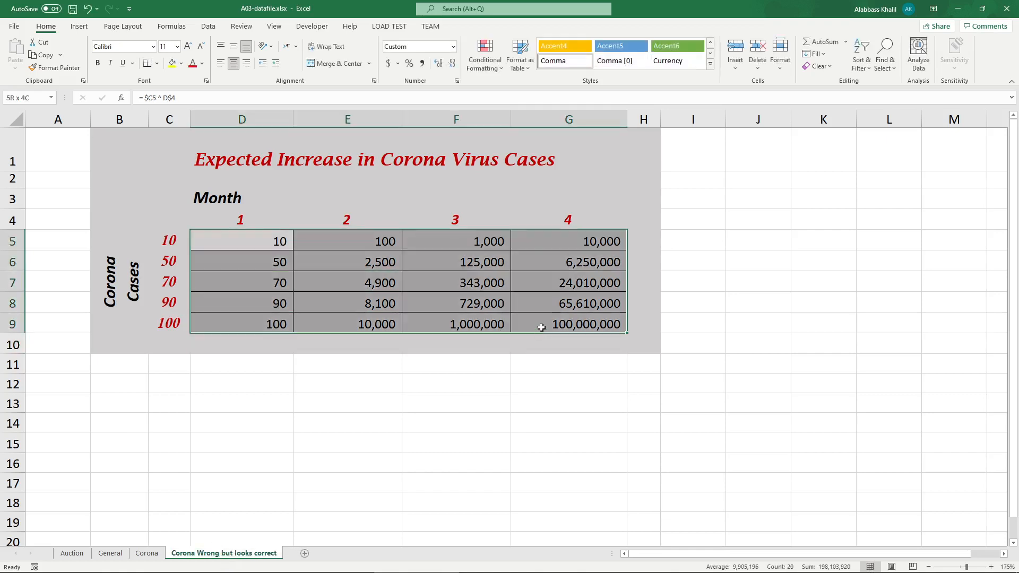
key("Delete")
left_click(289, 248)
type("=")
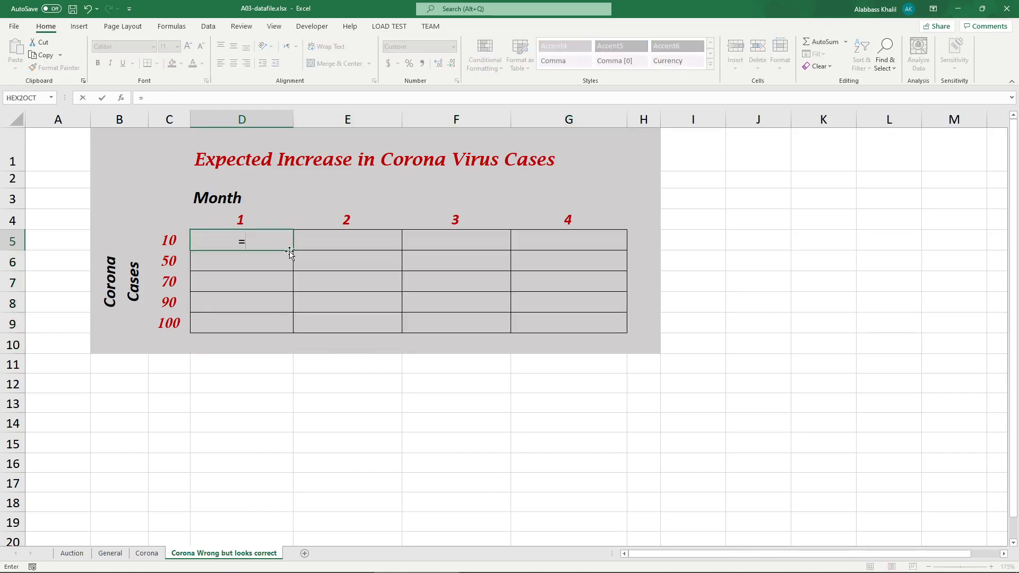
key("Left")
type("^")
key("Up")
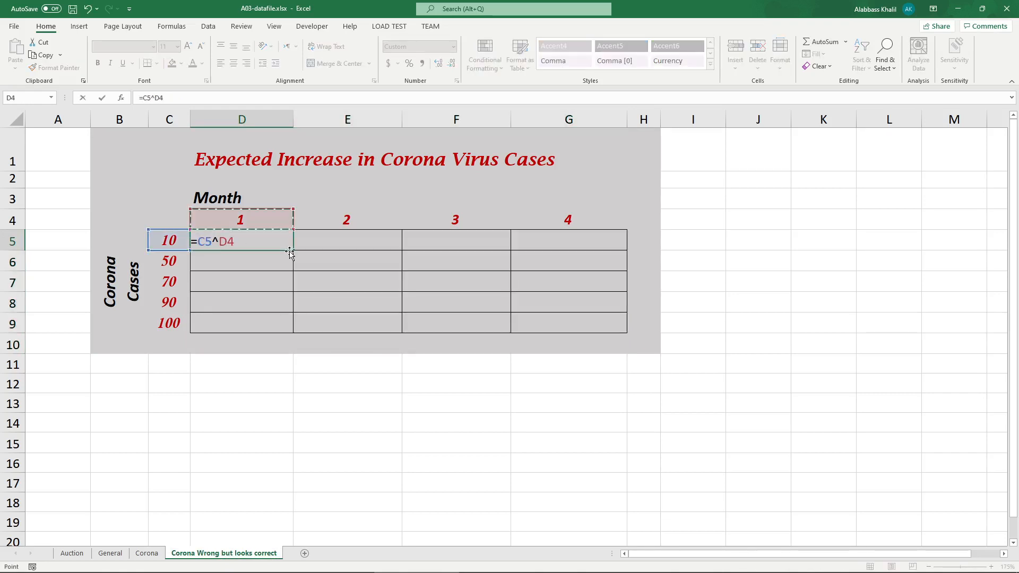
key("Return")
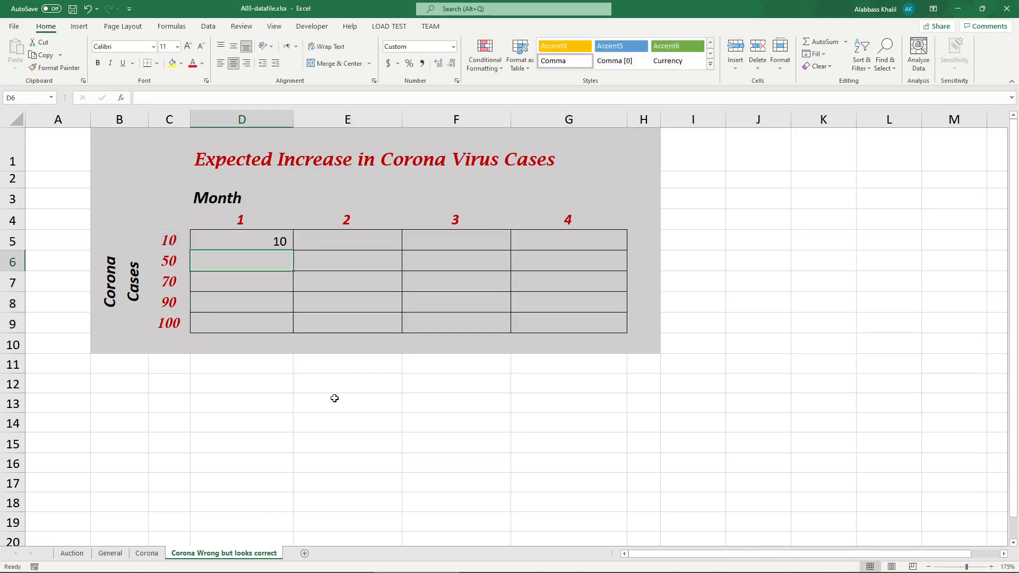
Step: Try filling D5's fully relative formula down the month 1 column through D9
left_click(286, 242)
left_click_drag(293, 250, 290, 327)
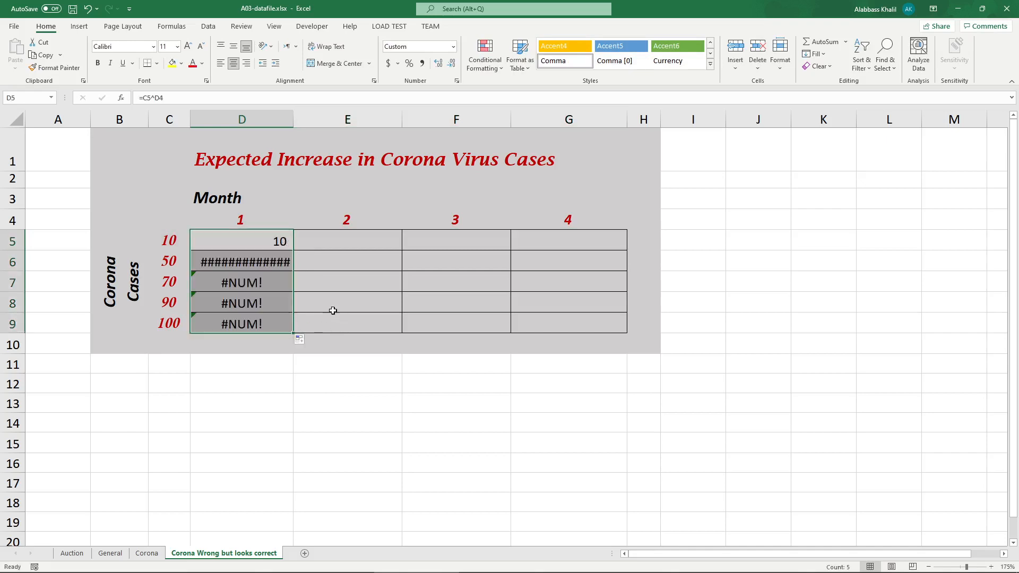
left_click(295, 266)
Step: Lock the row in D5's formula as =C5^D$4, then refill it through D9 and check the copies
left_click(278, 240)
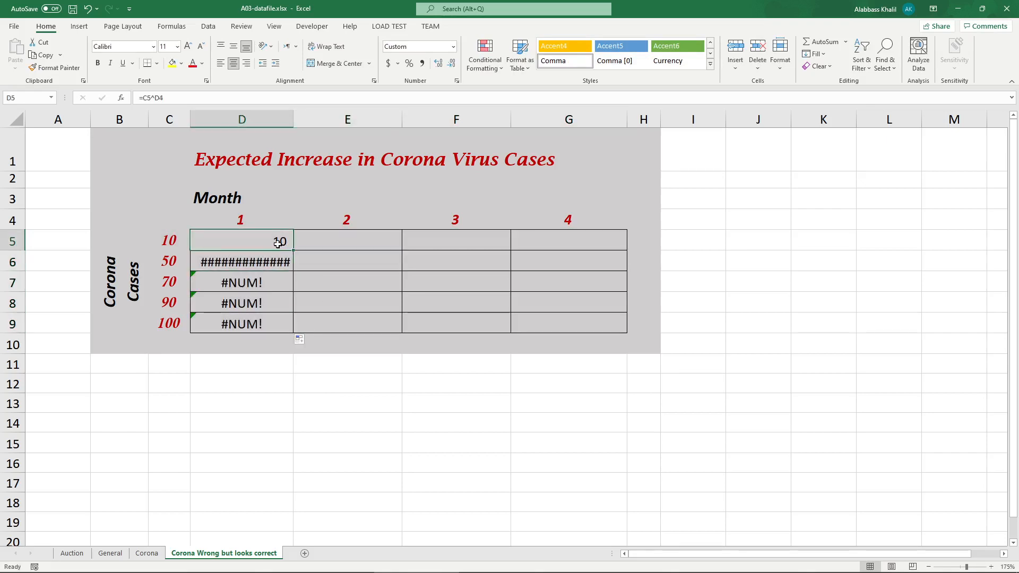
double_click(278, 242)
left_click(228, 243)
type("$")
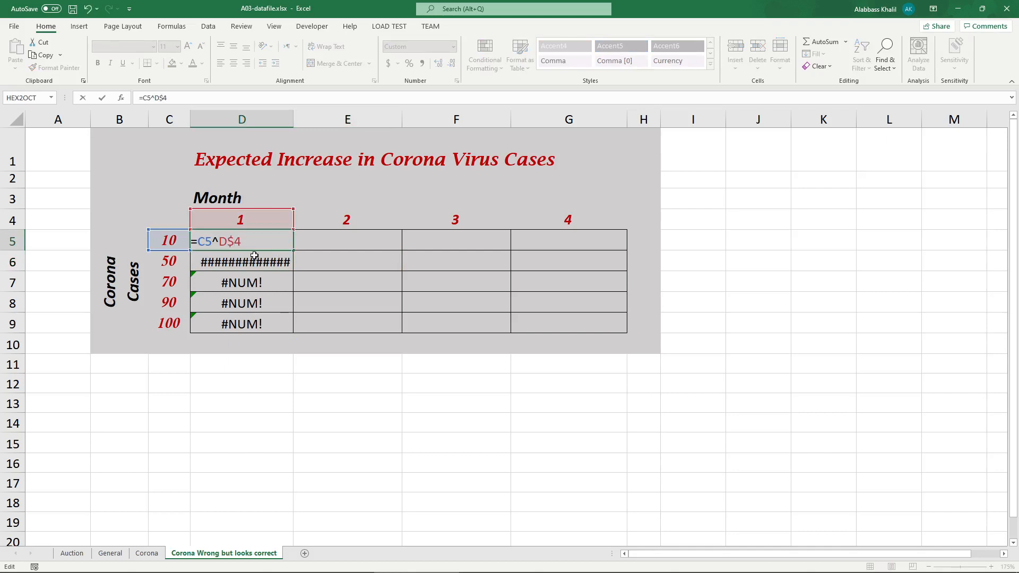
key("ctrl+Return")
left_click_drag(293, 251, 297, 336)
left_click(407, 444)
left_click(255, 327)
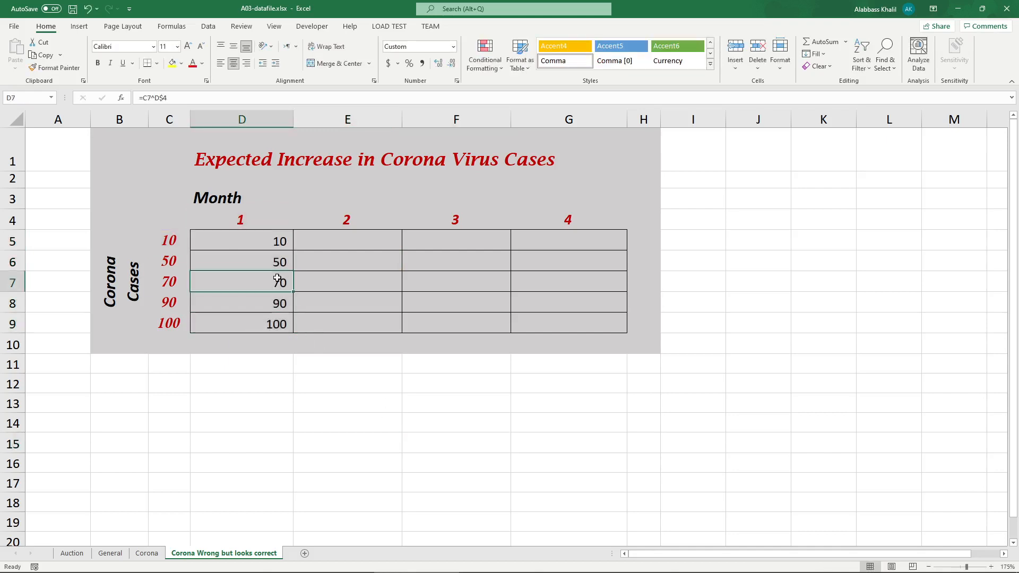
double_click(260, 283)
key("Return")
left_click(271, 314)
key("Return")
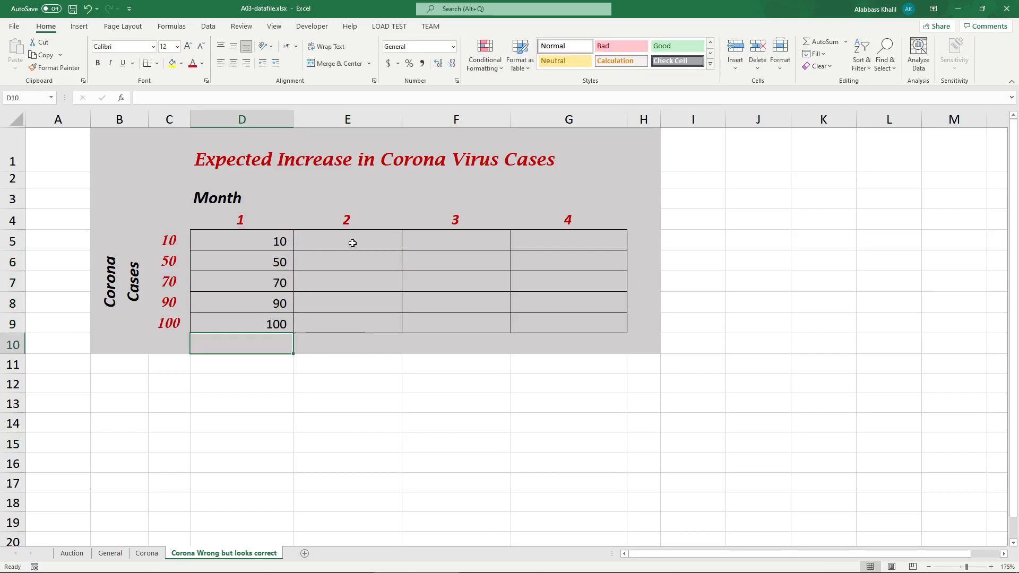
Step: Enter =C5^E$4 in E5 and fill it down the month 2 column through E9
left_click(353, 241)
type("=")
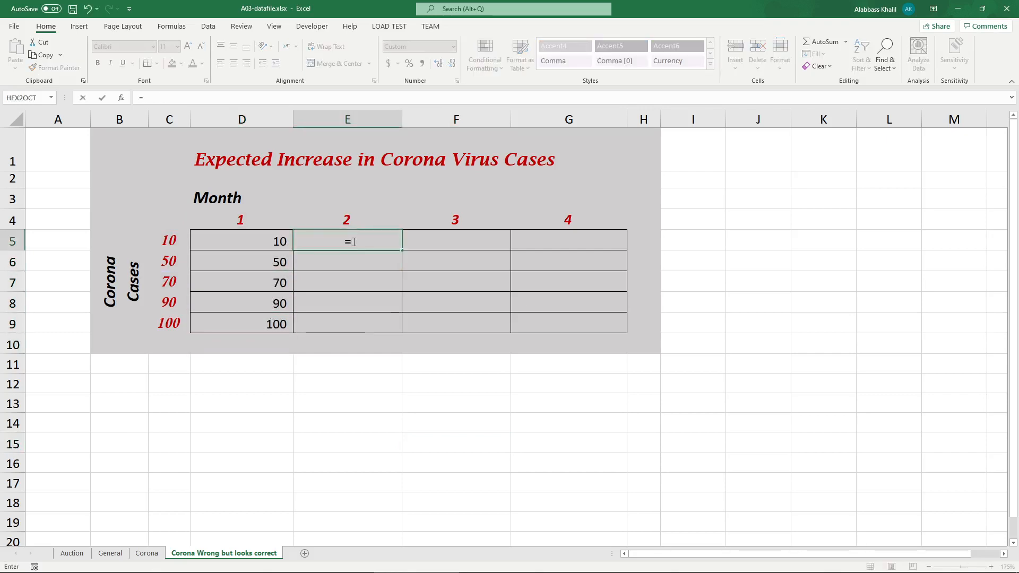
key("Left")
key("Left")
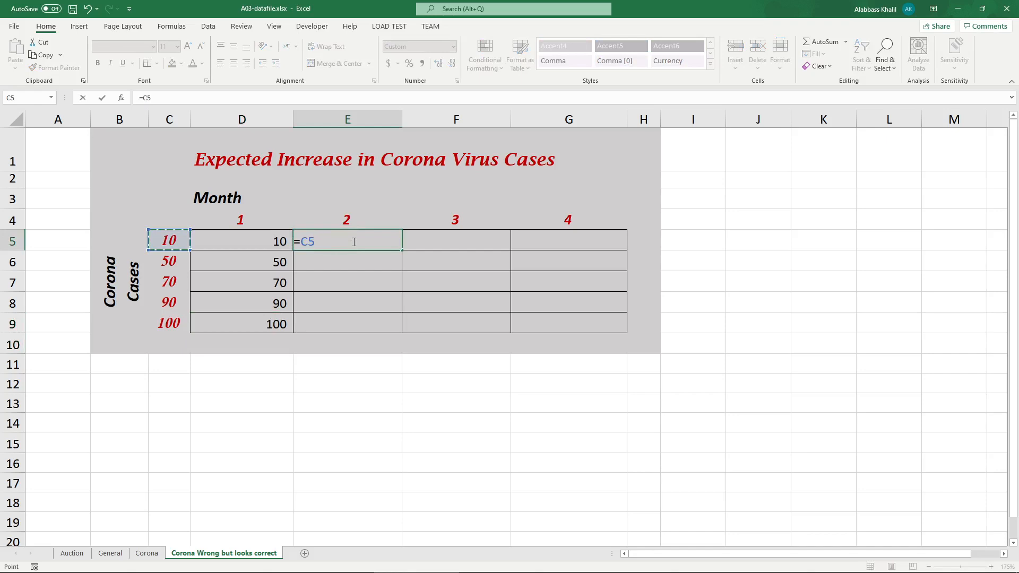
type("^")
left_click(339, 219)
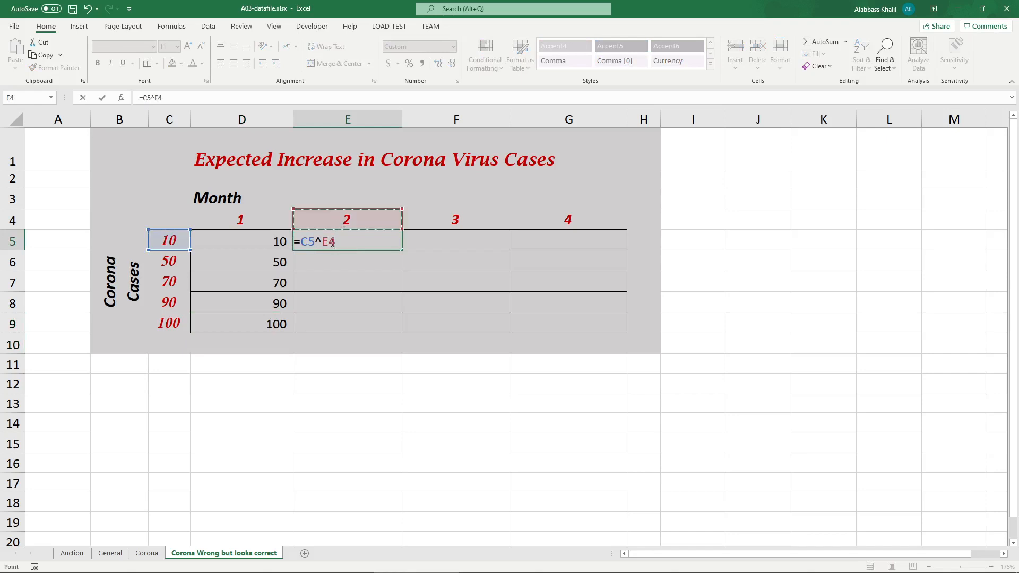
left_click(332, 242)
key("Return")
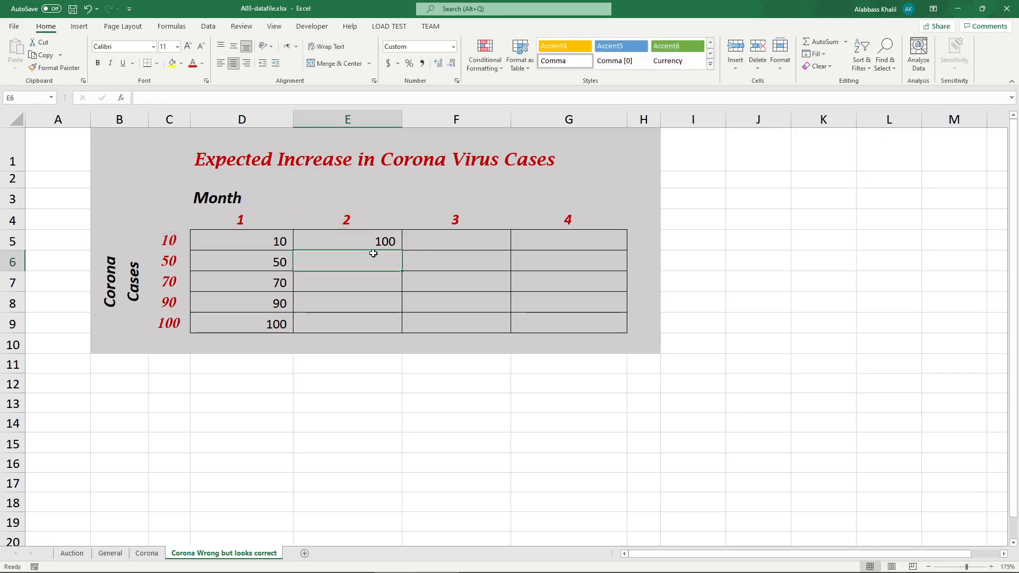
left_click(382, 242)
left_click_drag(402, 250, 411, 333)
Step: Enter =C5^F$4 in F5 and fill it down the month 3 column through F9
left_click(464, 246)
type("=")
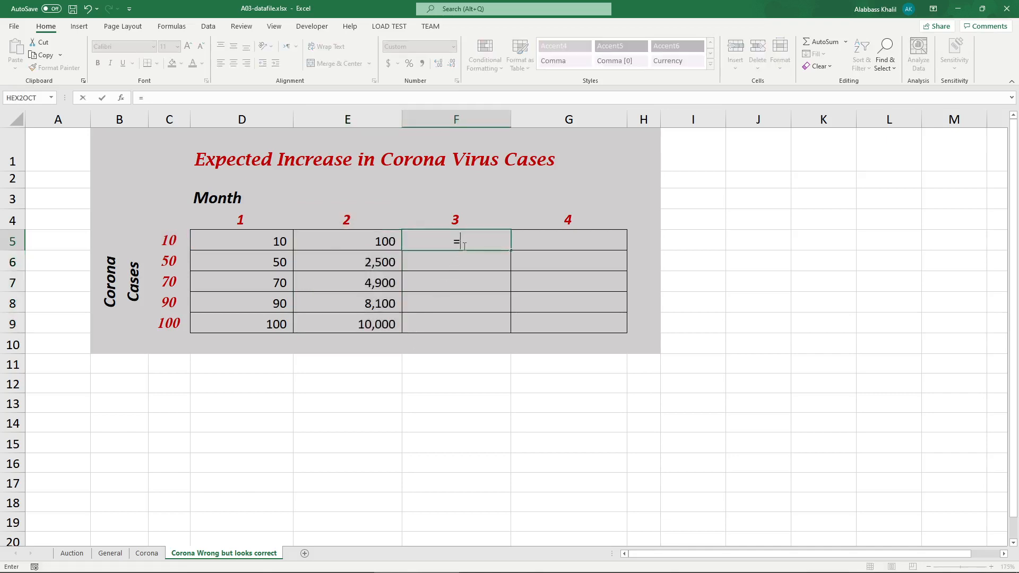
left_click(158, 240)
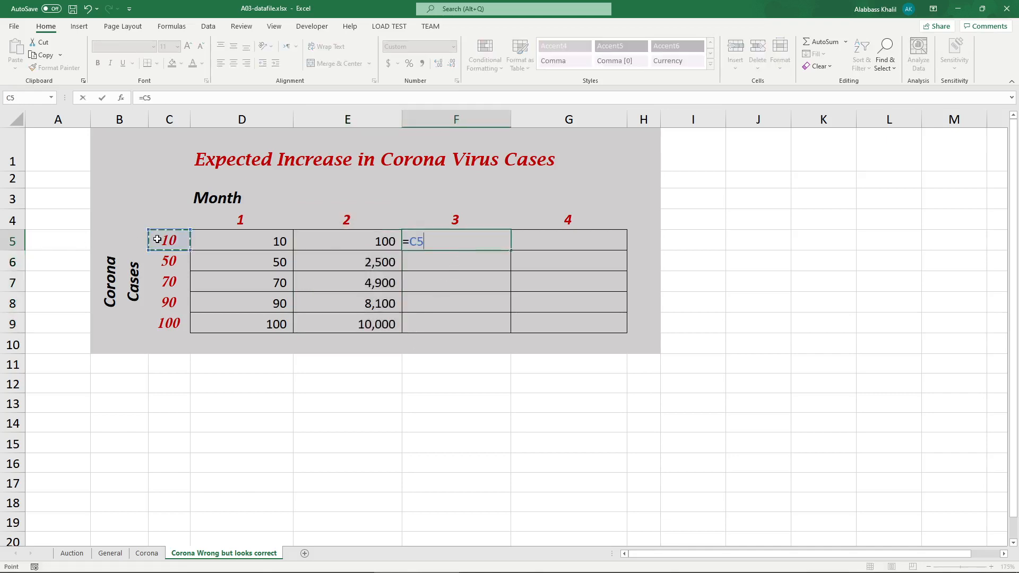
type("^")
left_click(442, 226)
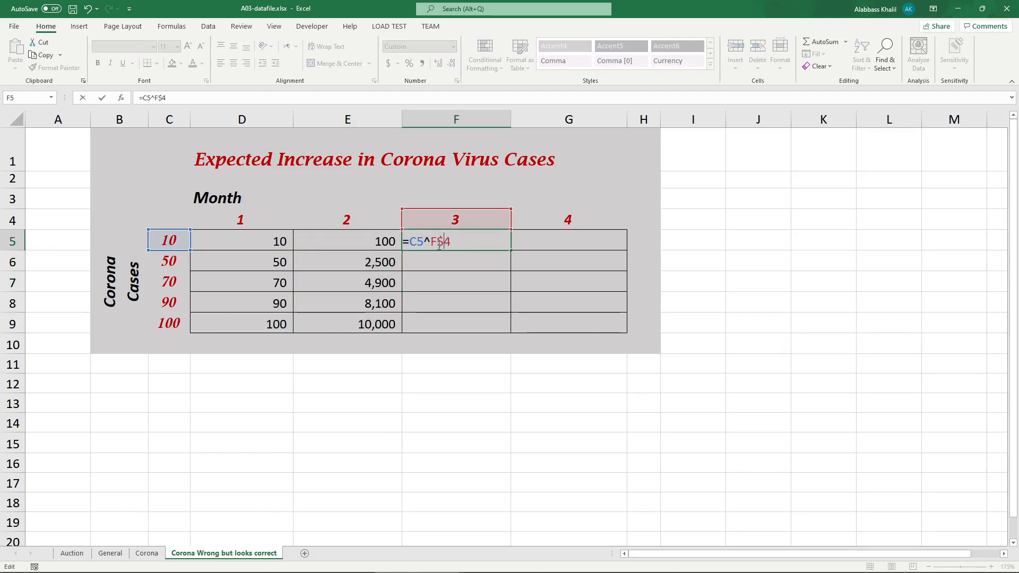
key("Return")
left_click(437, 245)
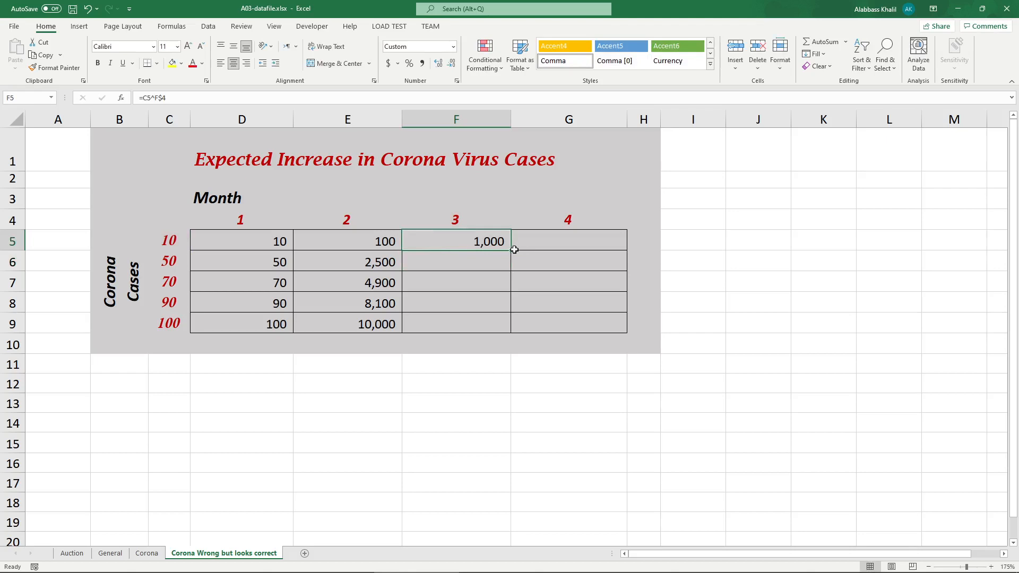
left_click_drag(514, 250, 494, 329)
Step: Enter =C5^G$4 in G5 and fill it down the month 4 column through G9
left_click(556, 245)
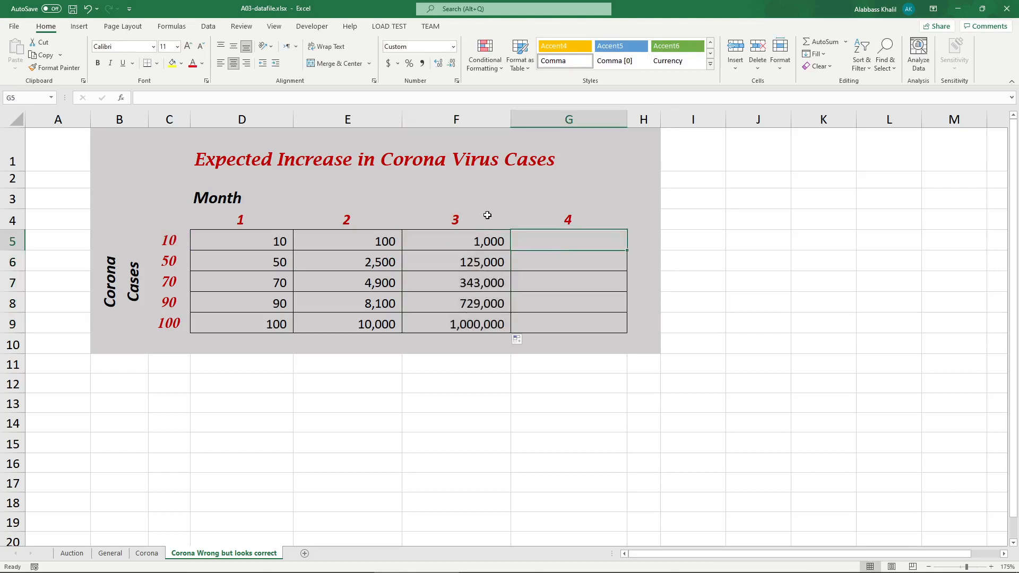
type("=")
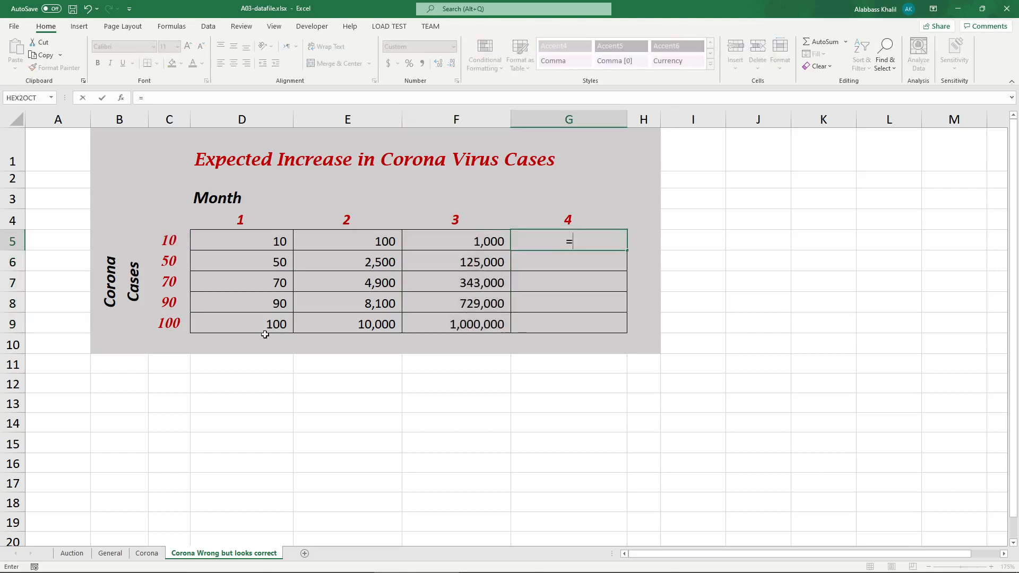
left_click(152, 247)
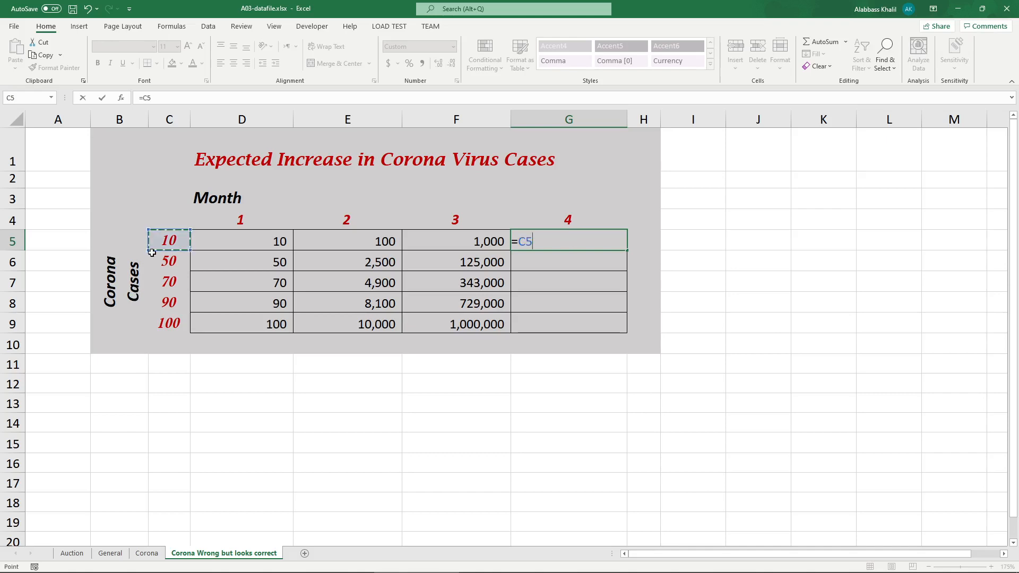
type("^")
left_click(589, 223)
key("F2")
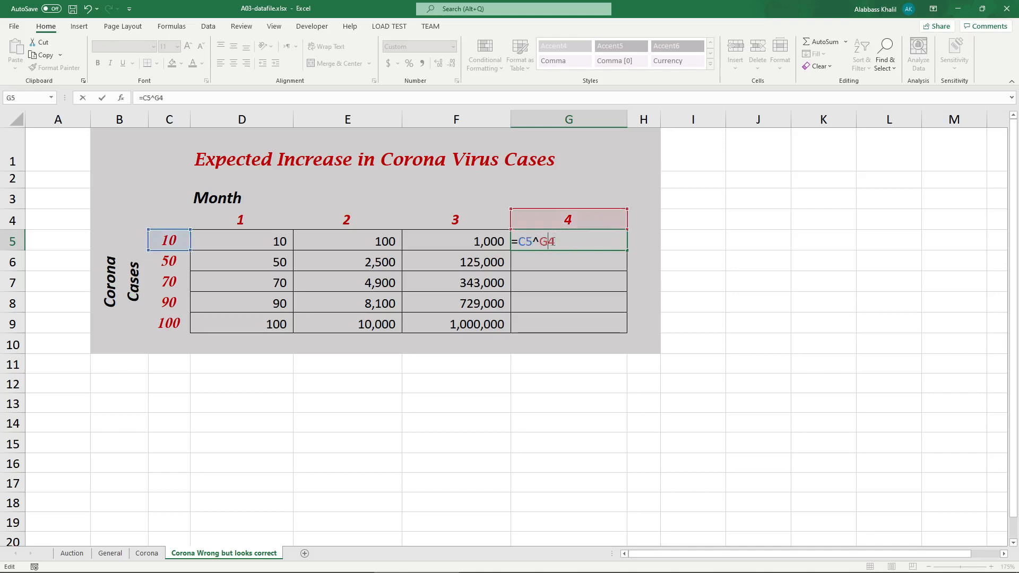
type("$")
key("Return")
left_click(551, 239)
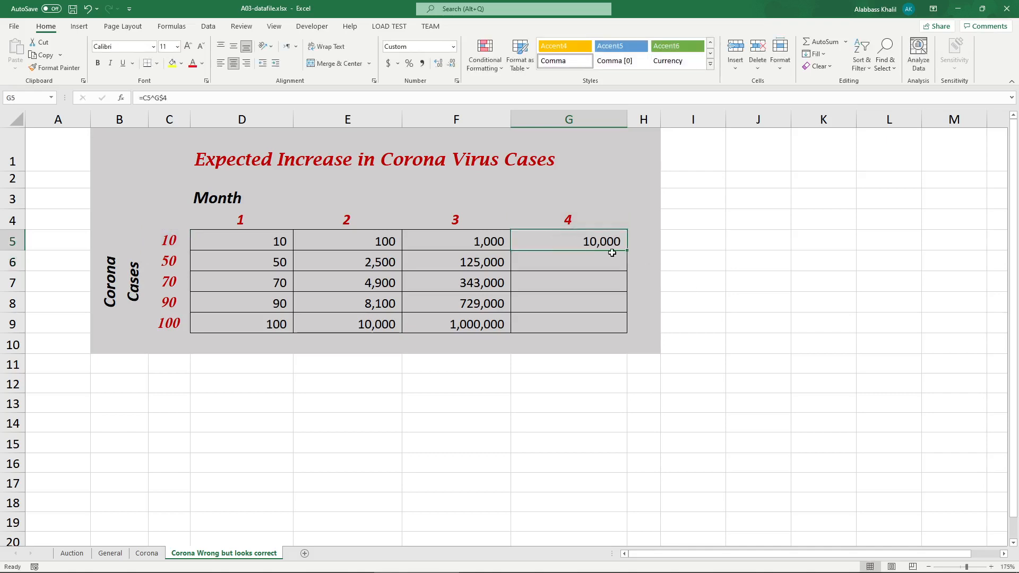
left_click_drag(621, 247, 625, 330)
left_click(594, 404)
Step: Add the note "looks correct but partially wrong" in F13 below the table
left_click(423, 402)
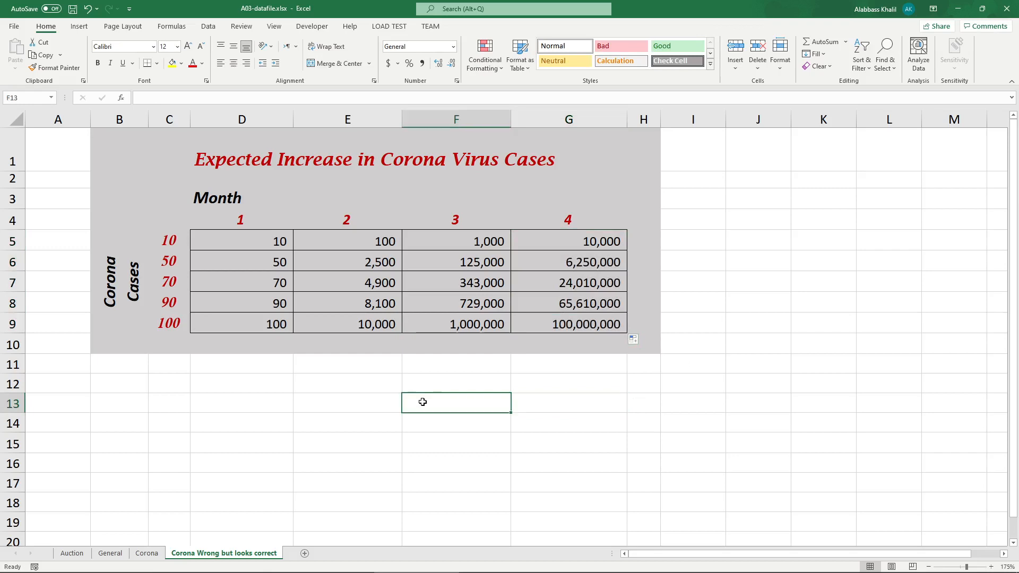
type("looks corr")
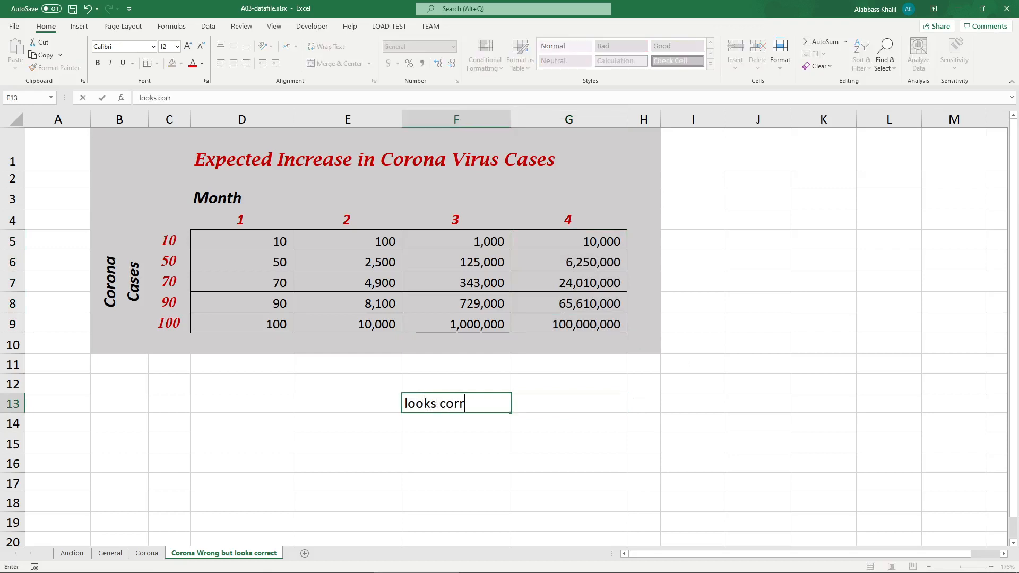
type("ect but wrong")
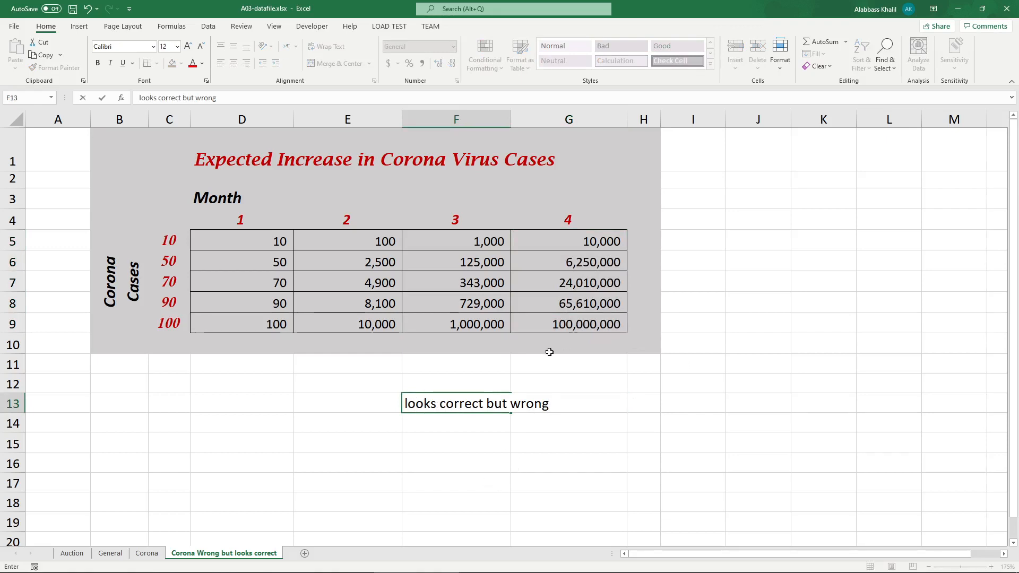
left_click(514, 396)
type("partially")
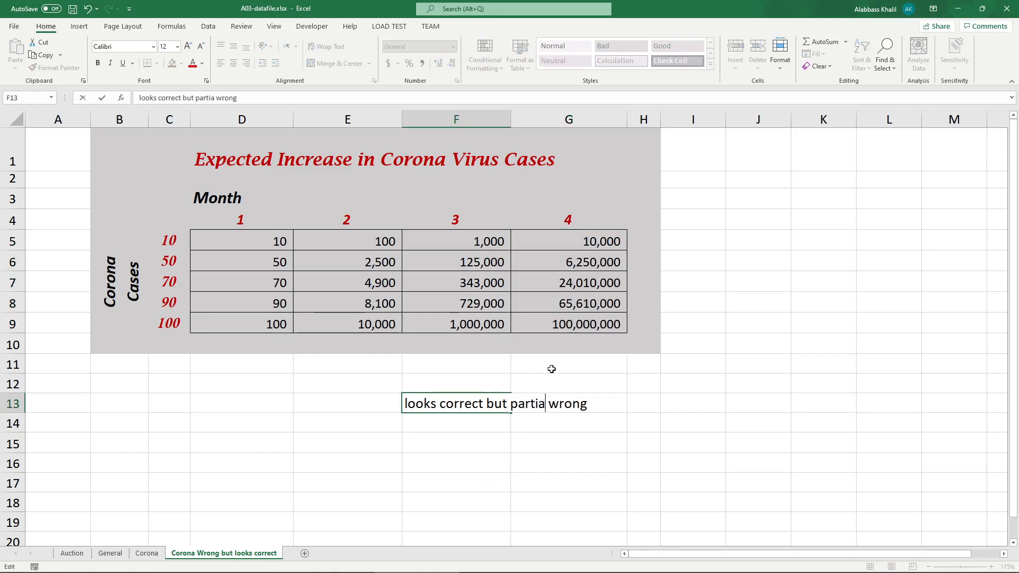
key("Return")
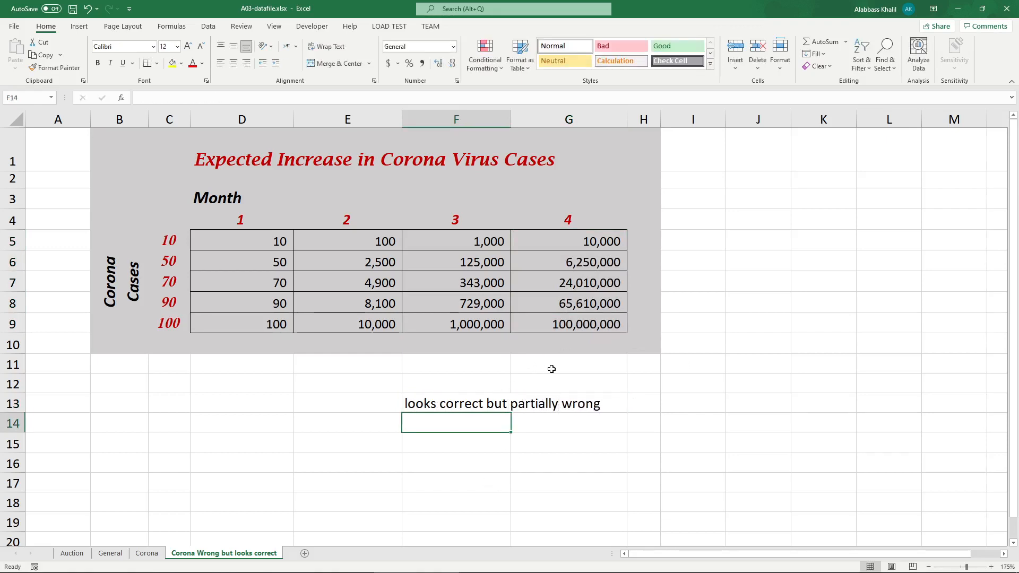
Step: Return to the original Corona sheet after comparing it with the copied sheet
left_click(154, 552)
left_click(177, 552)
left_click(154, 553)
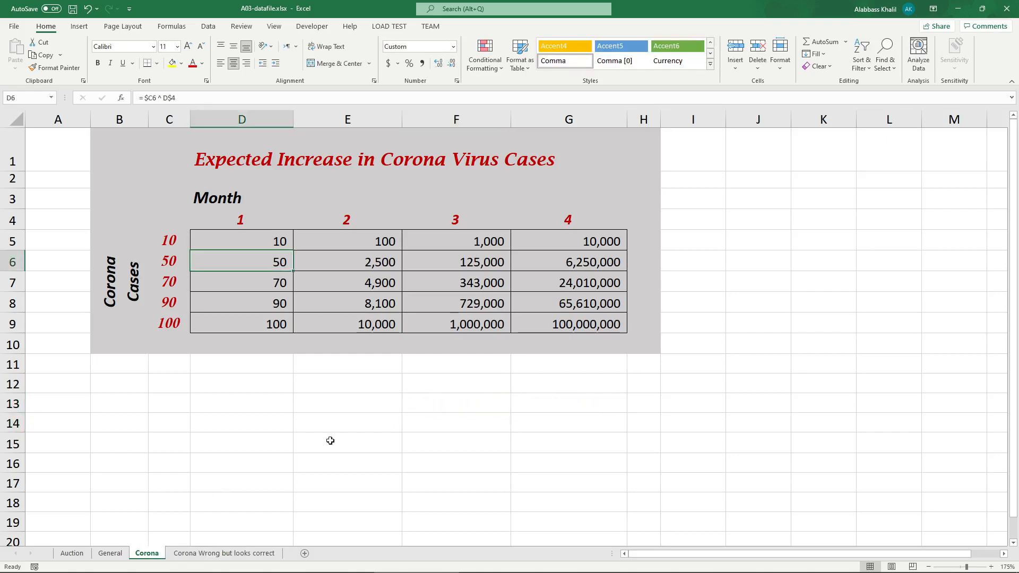
Step: Add the note "correct" in F13 below the table on the original Corona sheet
left_click(425, 412)
type("correct")
key("Return")
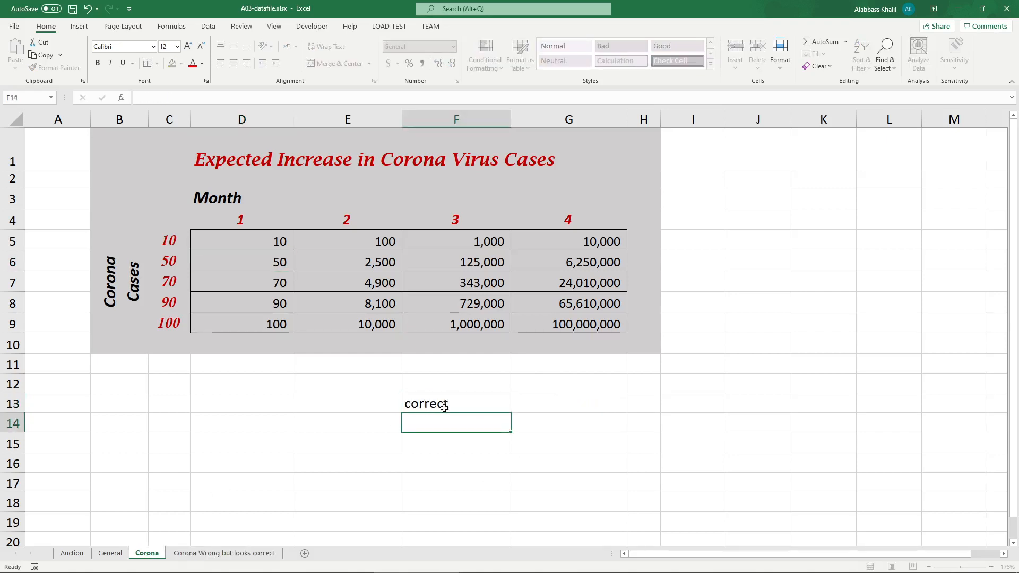
Step: Compare the original Corona sheet with the "Corona Wrong but looks correct" sheet
left_click(233, 553)
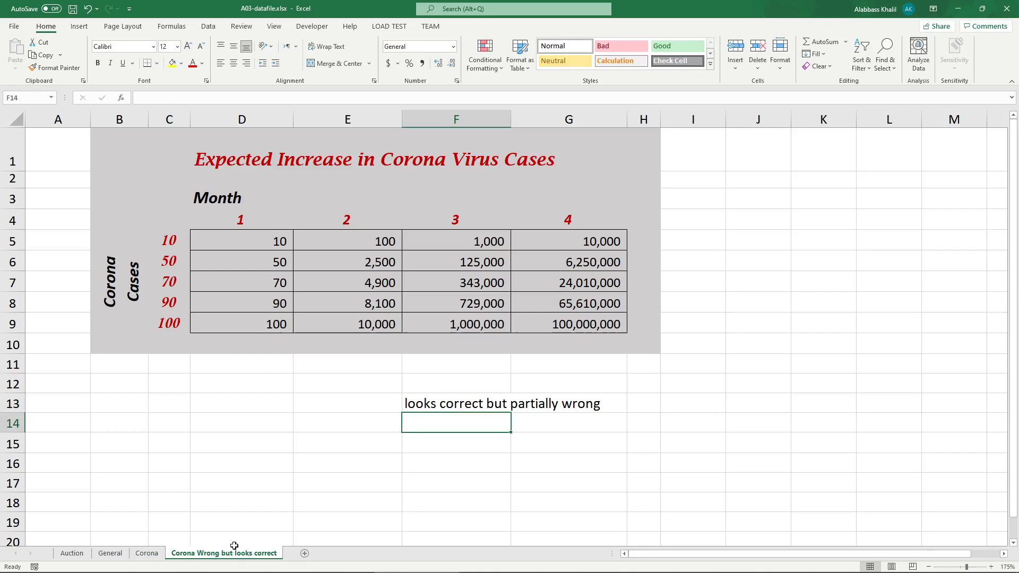
left_click(159, 553)
left_click(193, 553)
left_click(149, 553)
left_click(192, 553)
left_click(148, 553)
Step: Fill the D5 formula across and down the Corona table through G9
left_click(296, 227)
left_click(290, 244)
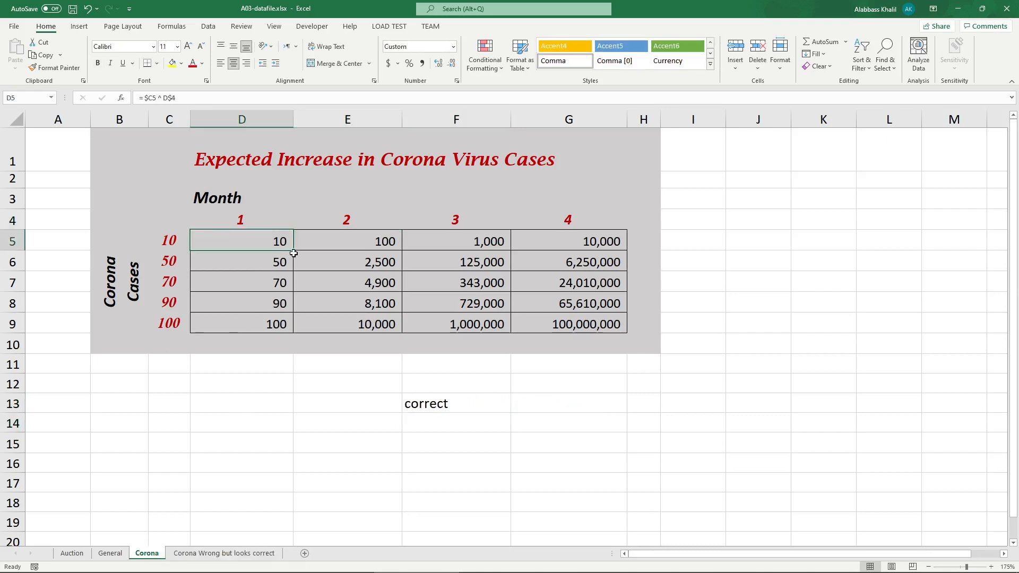
left_click_drag(295, 250, 614, 337)
left_click(674, 419)
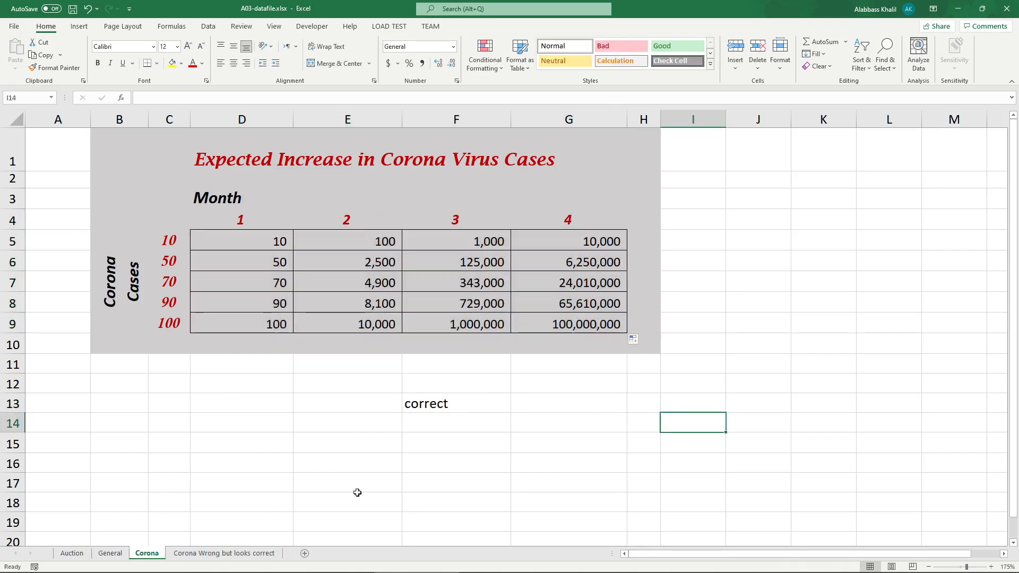
Step: Try filling the D5 formula =C5^D$4 across and down through G9 on the "Corona Wrong but looks correct" sheet
left_click(218, 553)
left_click(275, 243)
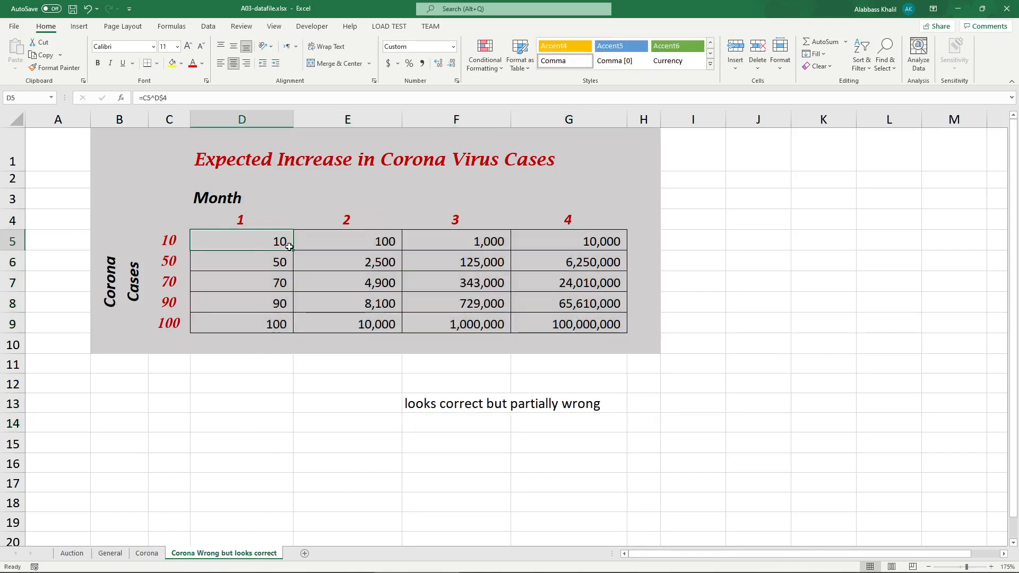
left_click_drag(293, 250, 633, 327)
left_click(709, 378)
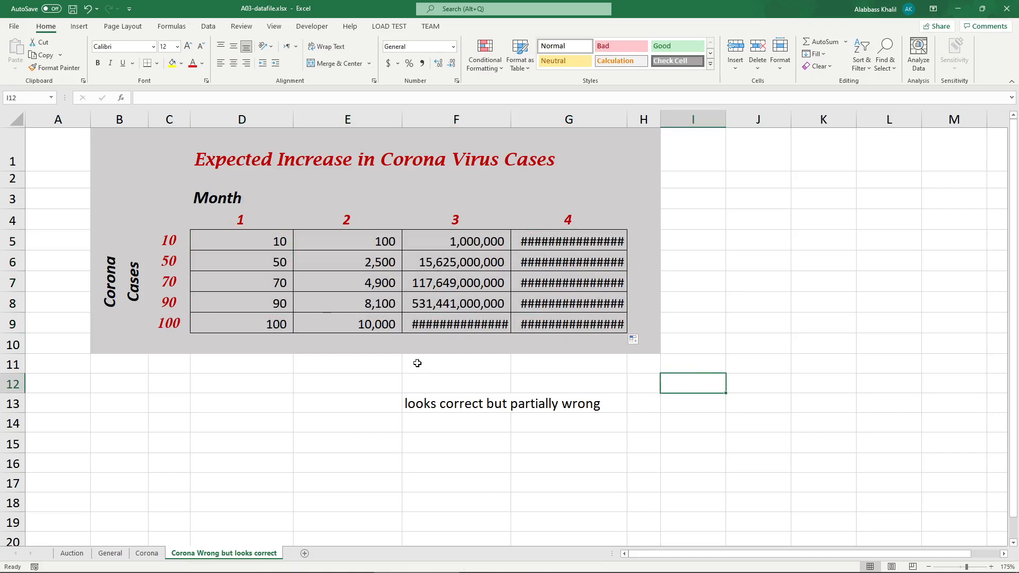
Step: Refill D5 down the month 1 column, and undo this and the preceding fill across the whole table
left_click(269, 243)
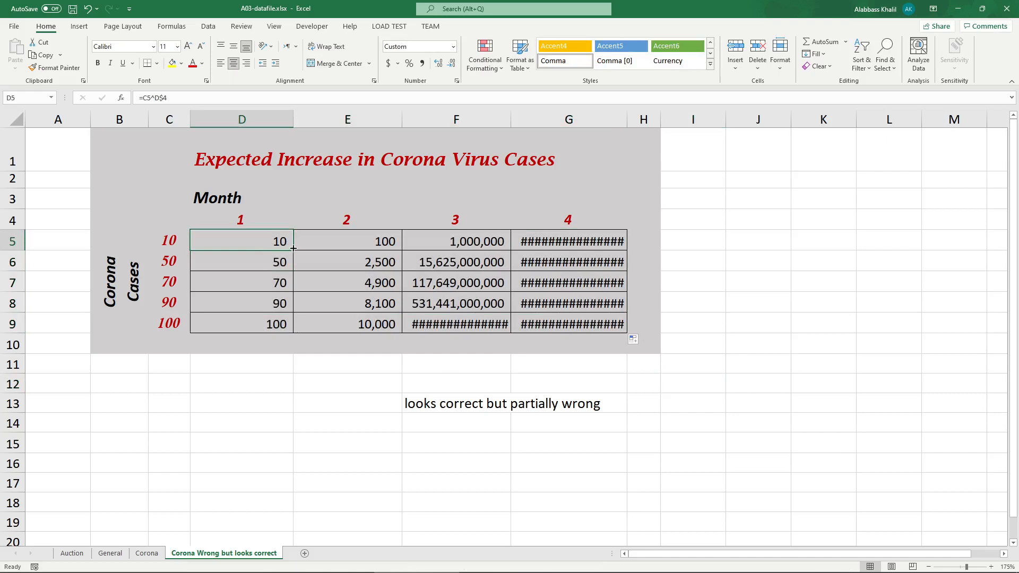
left_click_drag(293, 248, 298, 324)
left_click(397, 226)
key("ctrl+z")
key("ctrl+z")
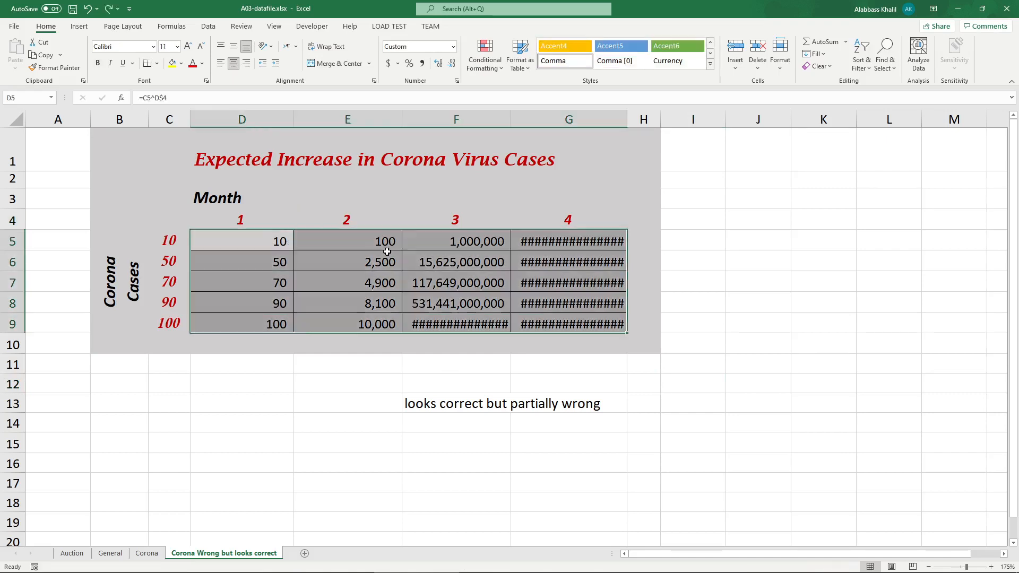
key("ctrl+z")
Step: Fill the formulas in E5, F5 and G5 down their own columns through row 9
left_click(374, 240)
left_click_drag(402, 250, 416, 325)
left_click(502, 248)
left_click_drag(512, 252, 514, 336)
left_click(616, 247)
left_click_drag(627, 250, 628, 335)
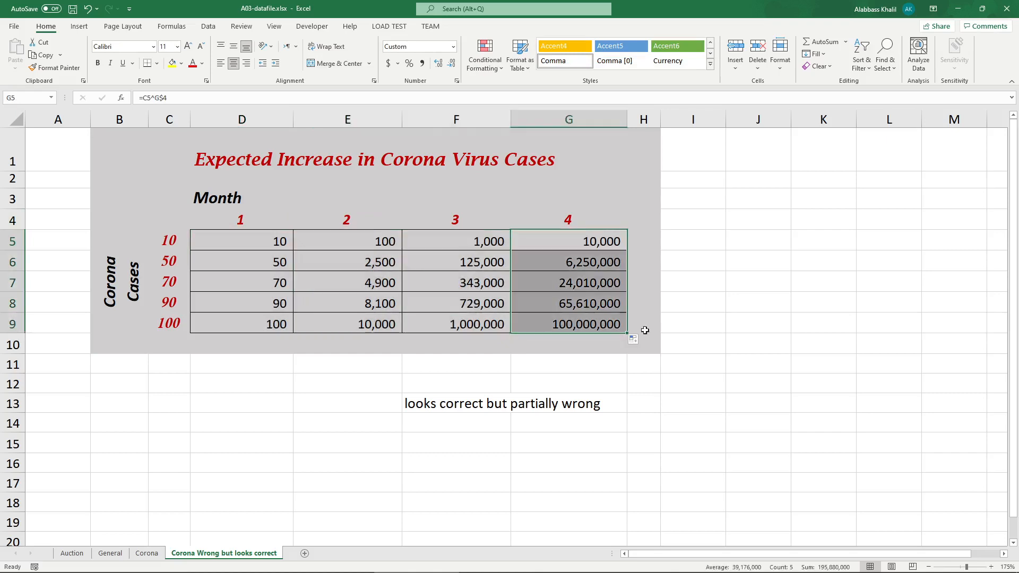
Step: Refill the month 1 and month 2 columns from D5 and E5 down through row 9
left_click(253, 253)
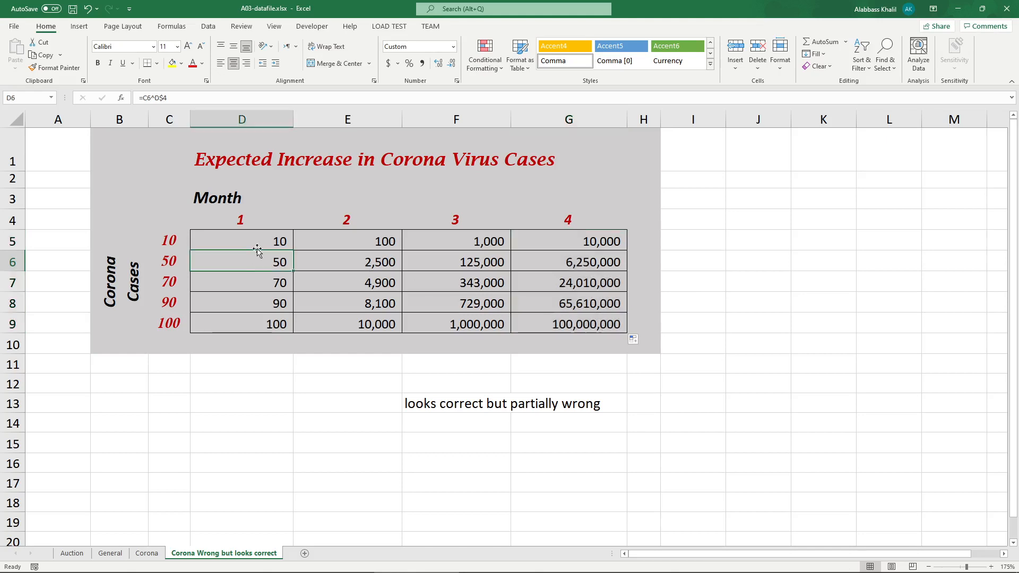
left_click(267, 240)
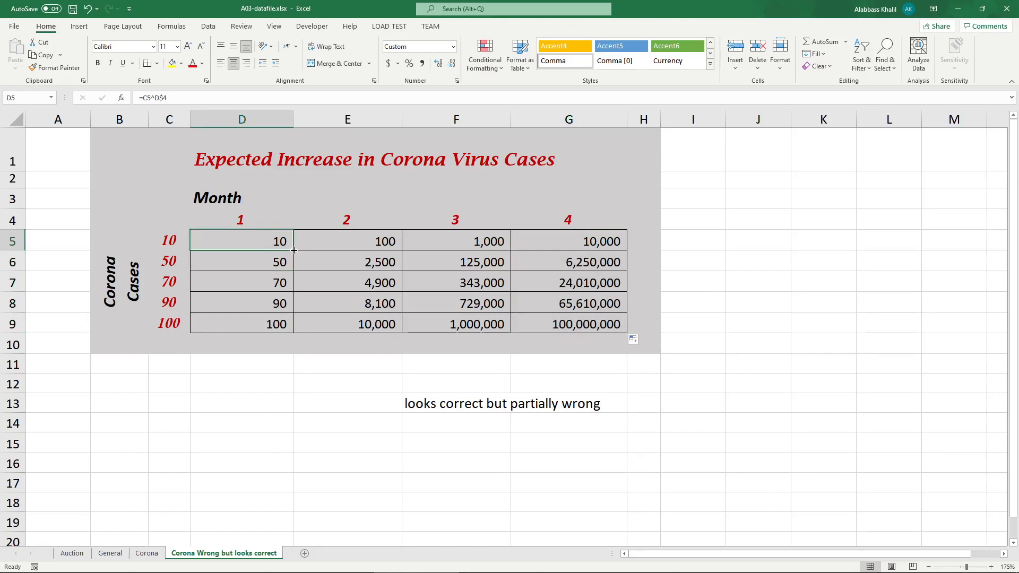
left_click_drag(293, 250, 294, 333)
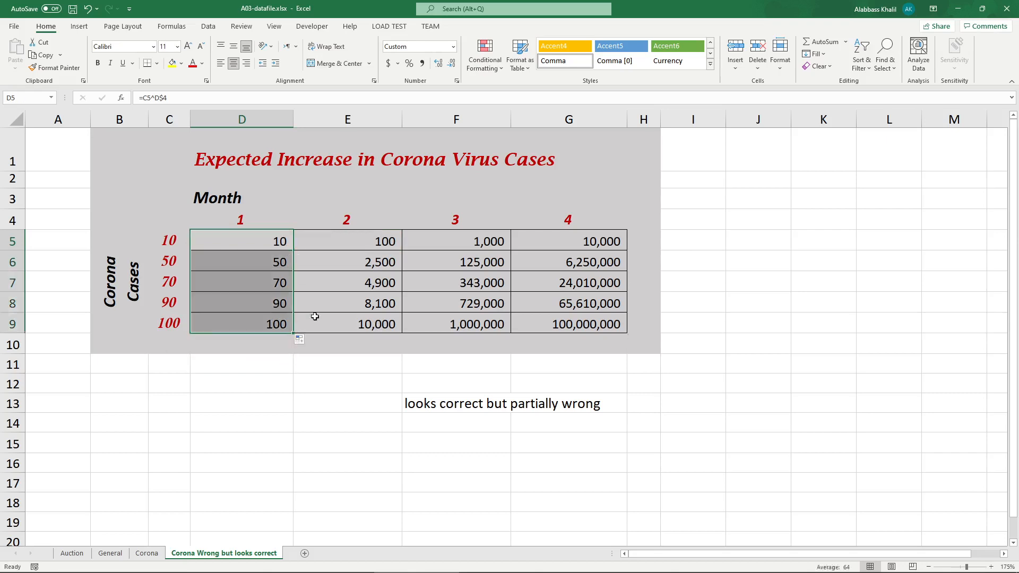
left_click(398, 247)
left_click_drag(400, 250, 402, 332)
Step: Try filling the J4 formula down the Total Price Received column on the Auction sheet, and undo it
left_click(72, 553)
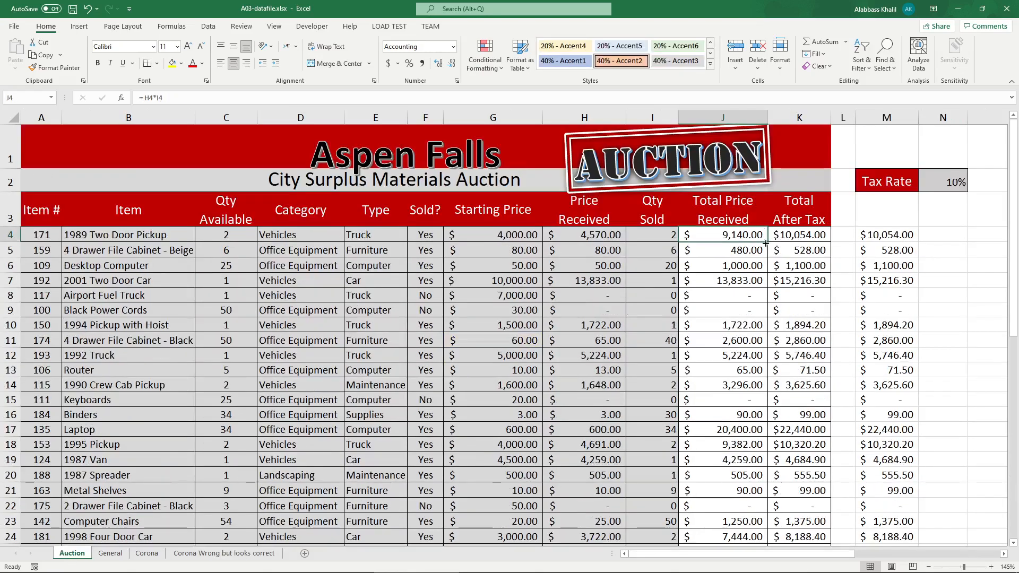
left_click_drag(768, 241, 802, 519)
key("ctrl+z")
key("ctrl+z")
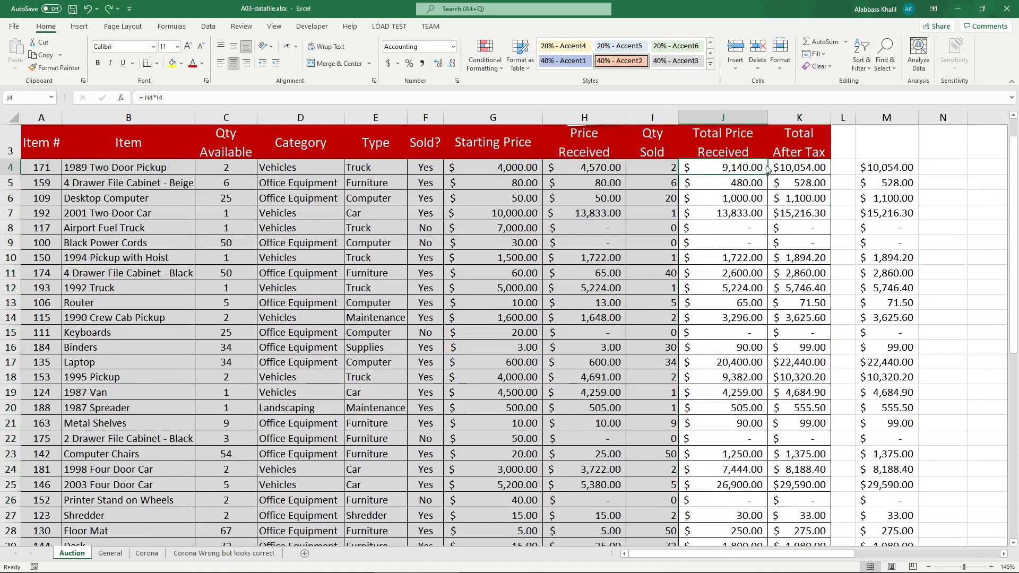
Step: Examine the Auction sheet's summary table in H46:I49, including the formula for the highest quantity sold, and return to the copied Corona sheet
left_click(843, 154)
scroll(816, 199, "down", 9)
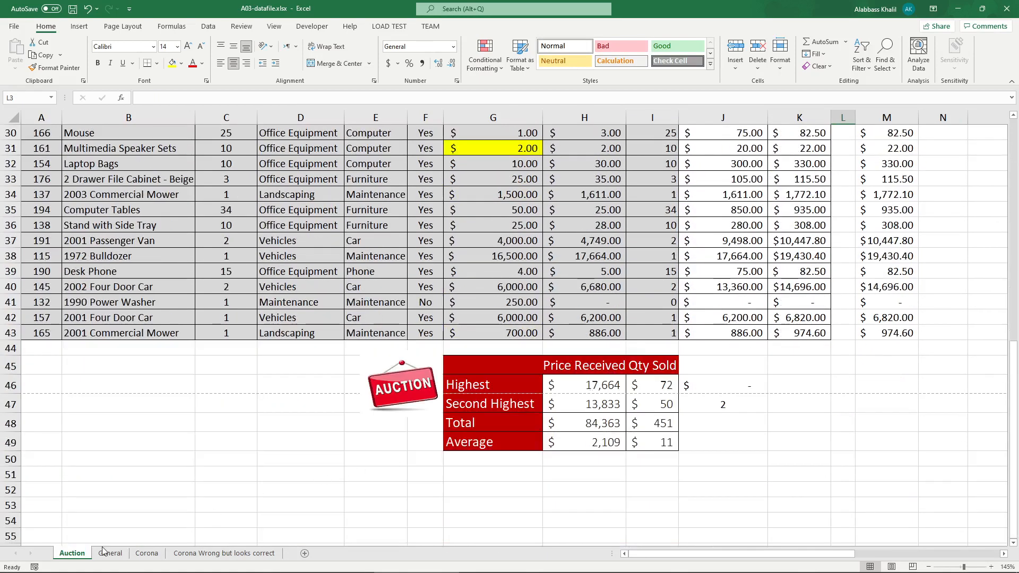
left_click(215, 554)
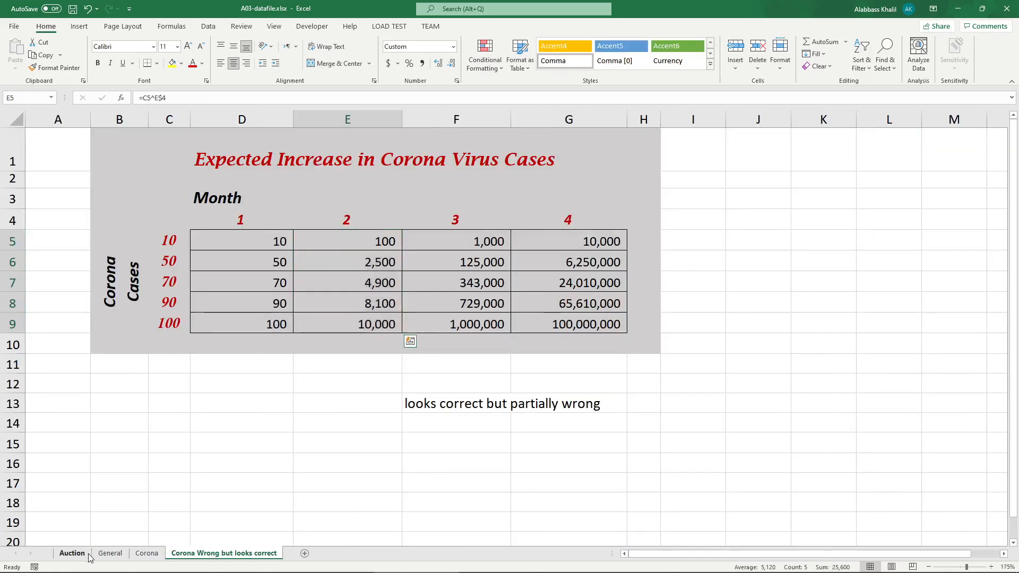
left_click(88, 557)
left_click_drag(610, 387, 666, 443)
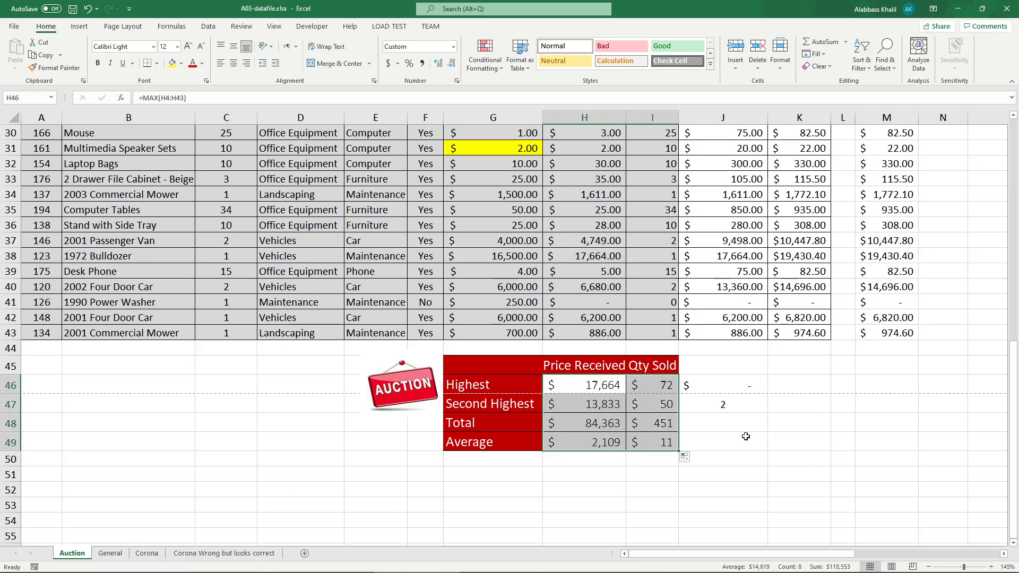
left_click(673, 387)
double_click(672, 386)
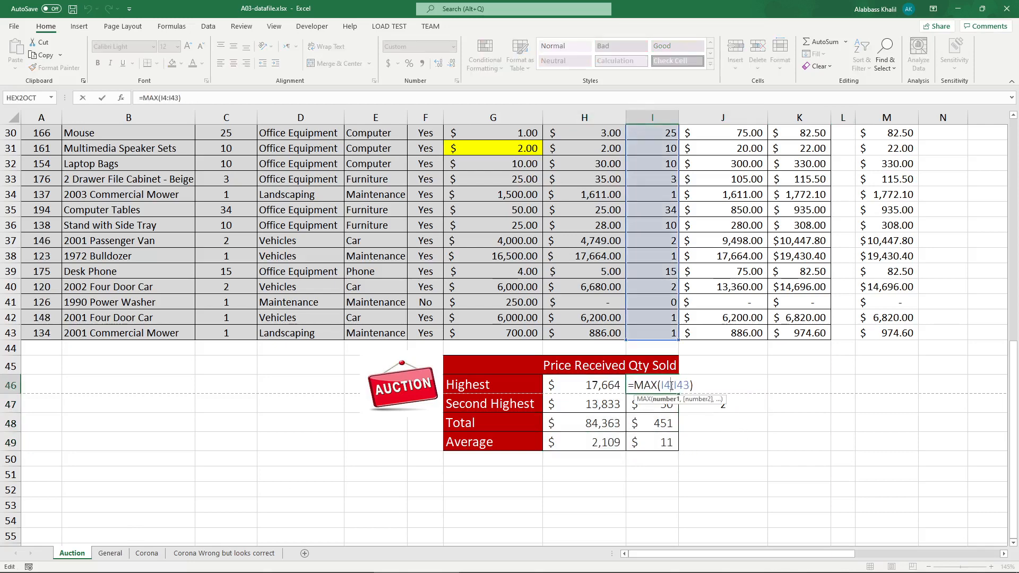
key("Escape")
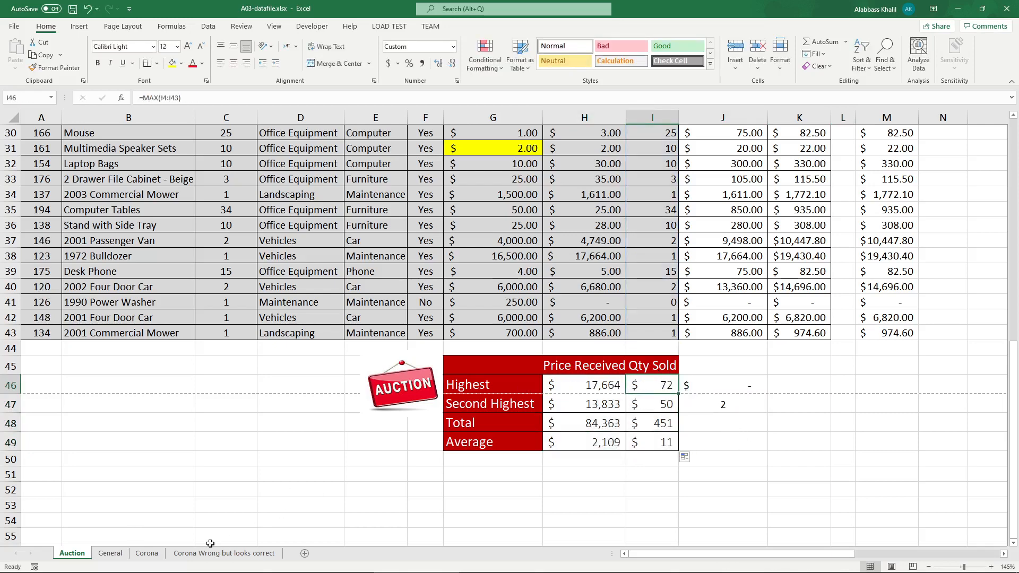
left_click(211, 554)
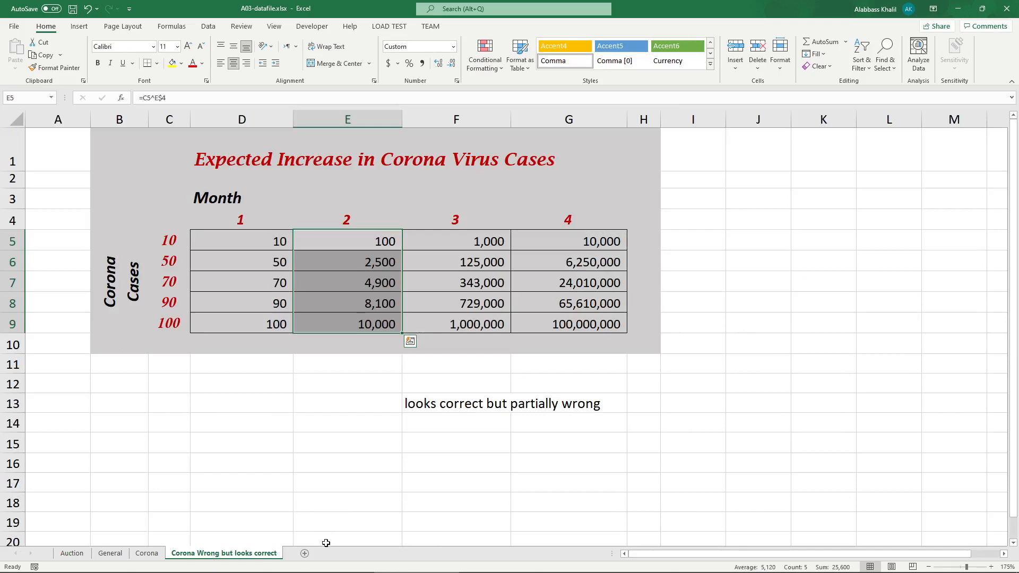
Step: Switch to the instructions PDF in Adobe Acrobat Reader and mark instruction 13 with freehand pen strokes around and under its text
left_click(245, 565)
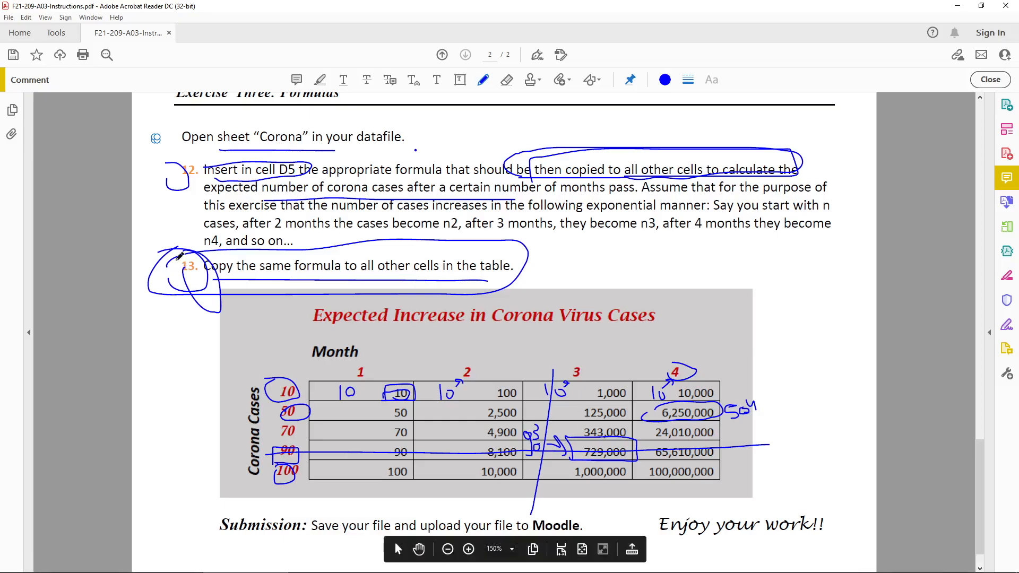
mouse_move(179, 256)
left_mouse_down()
mouse_move(310, 242)
mouse_move(317, 297)
mouse_move(146, 299)
left_mouse_up()
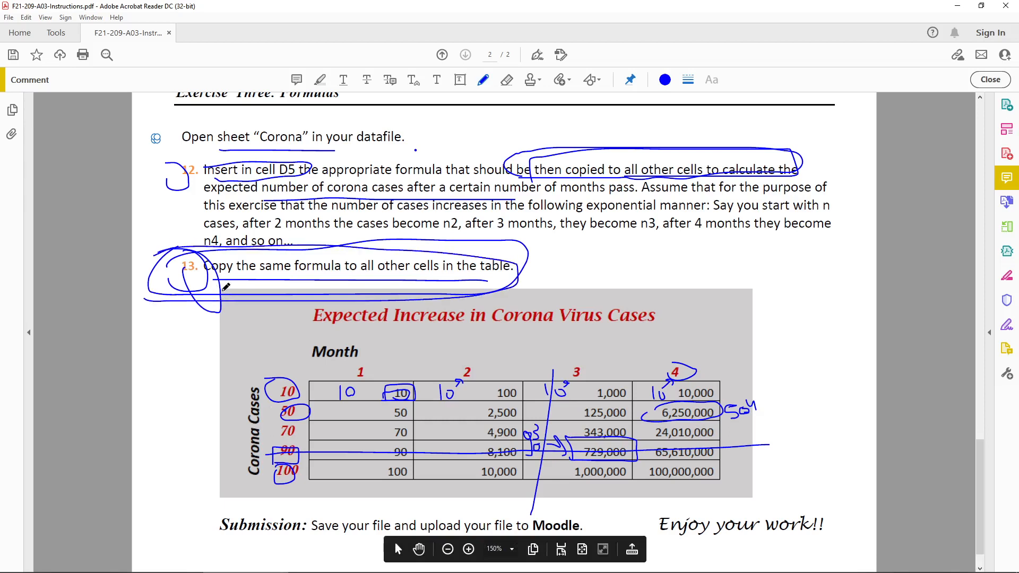
mouse_move(261, 275)
left_mouse_down()
mouse_move(353, 273)
mouse_move(349, 293)
mouse_move(522, 247)
mouse_move(421, 294)
left_mouse_up()
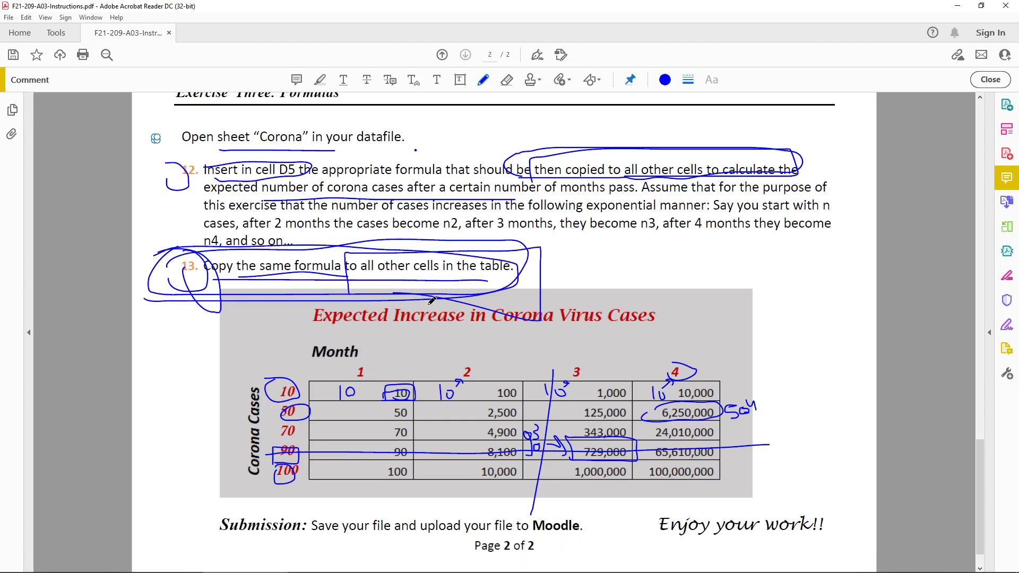
scroll(571, 453, "down", 2)
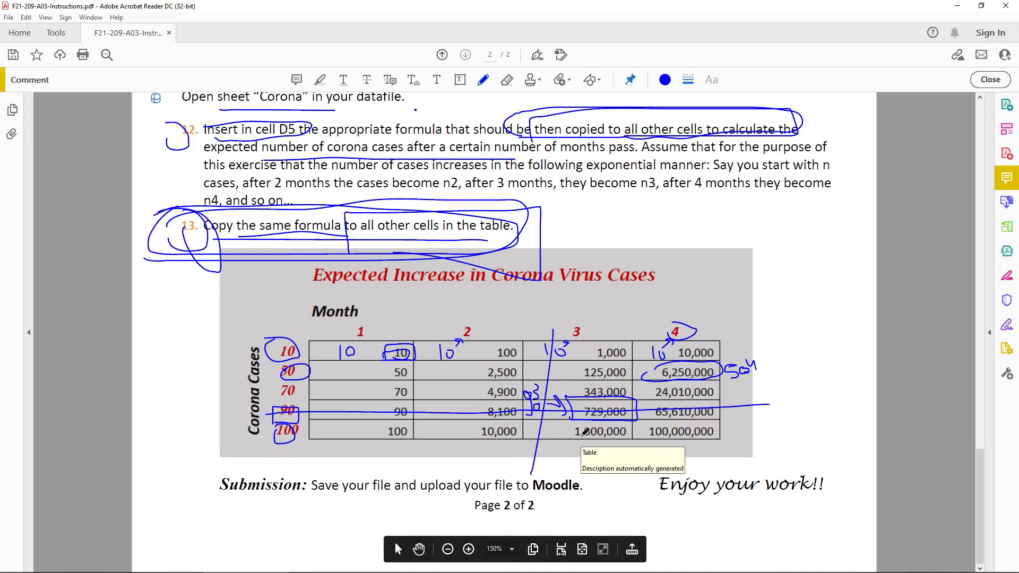
scroll(843, 365, "up", 20)
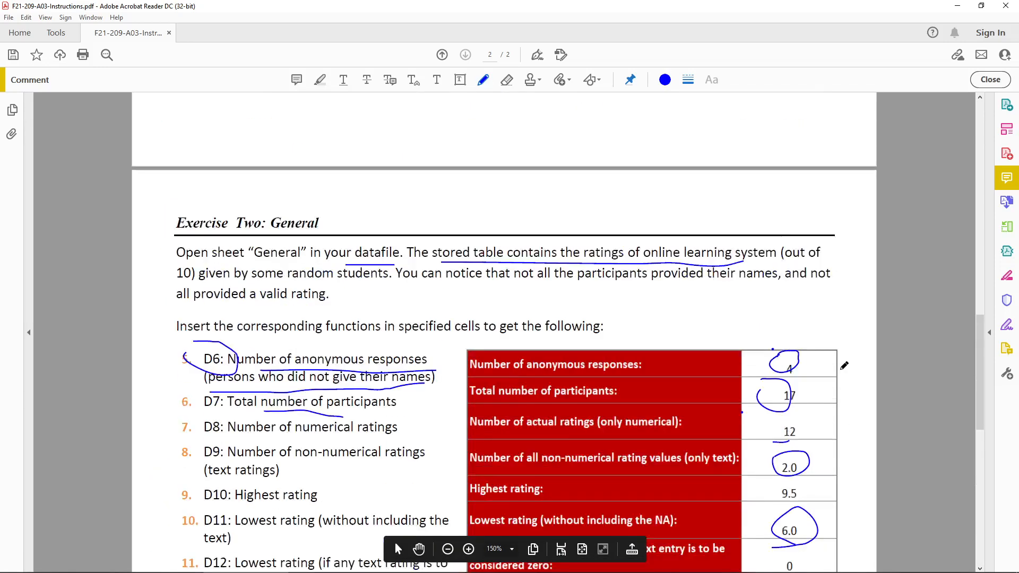
scroll(844, 365, "up", 8)
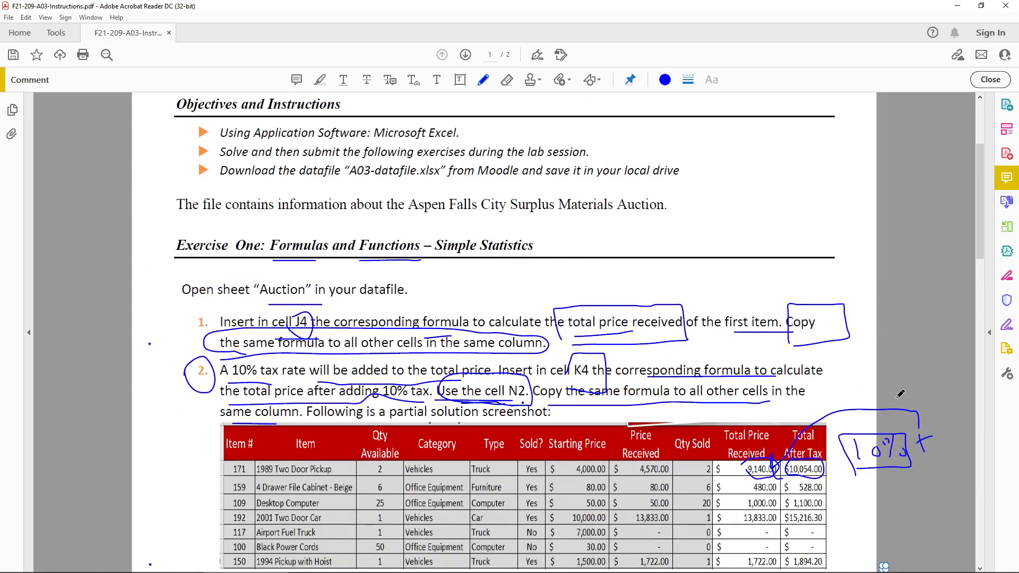
scroll(900, 393, "up", 4)
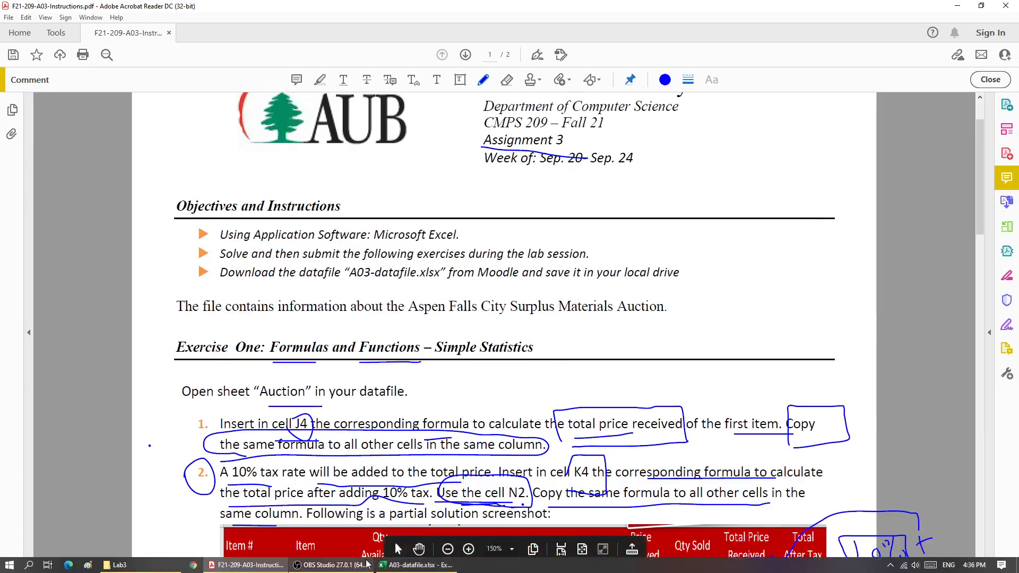
Step: Switch back to Excel and refill the Corona sheet's table through G9 from the D5 formula = $C5 ^ D$4
left_click(415, 565)
left_click(278, 247)
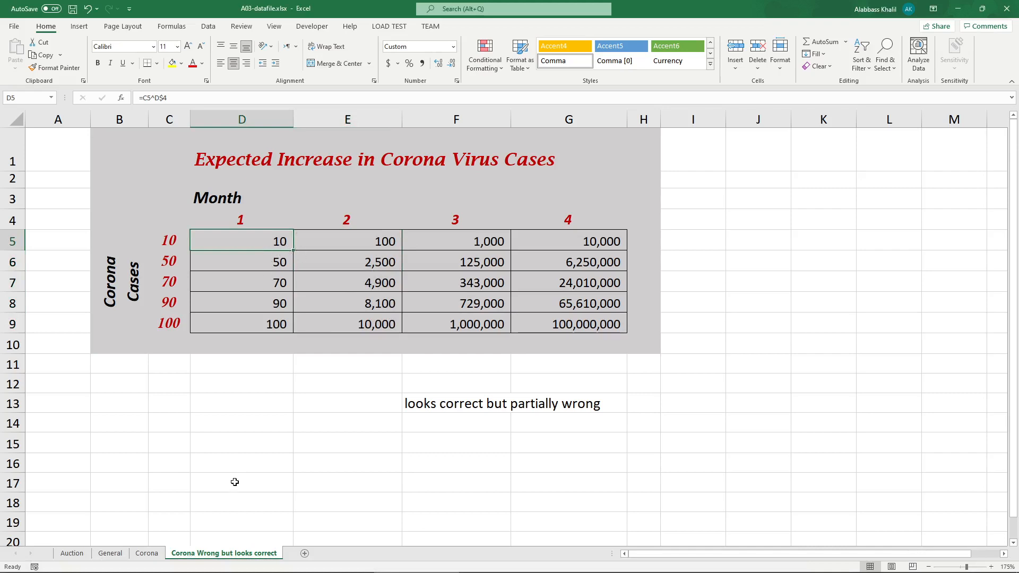
left_click(147, 553)
left_click(283, 237)
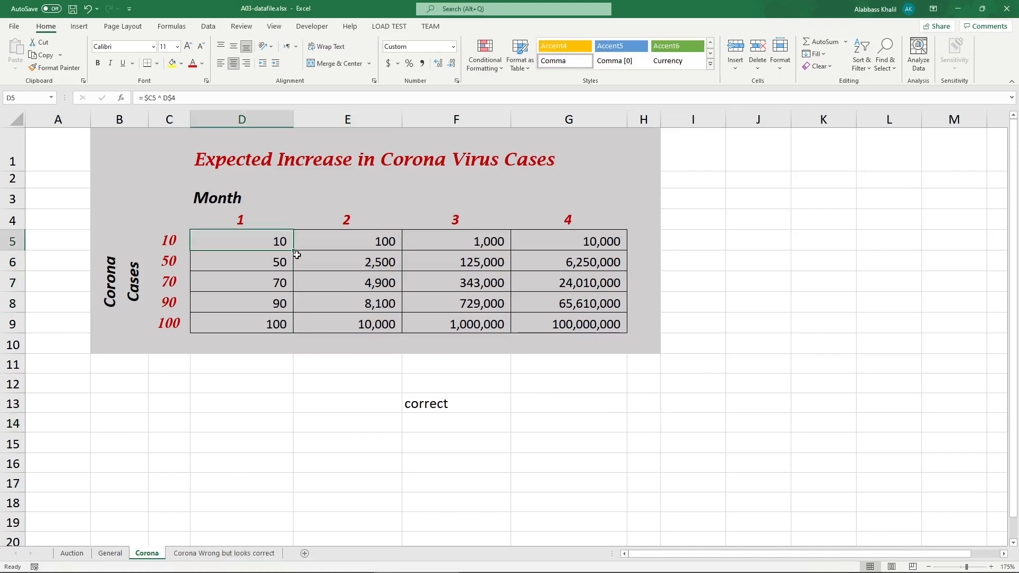
left_click_drag(294, 246, 598, 348)
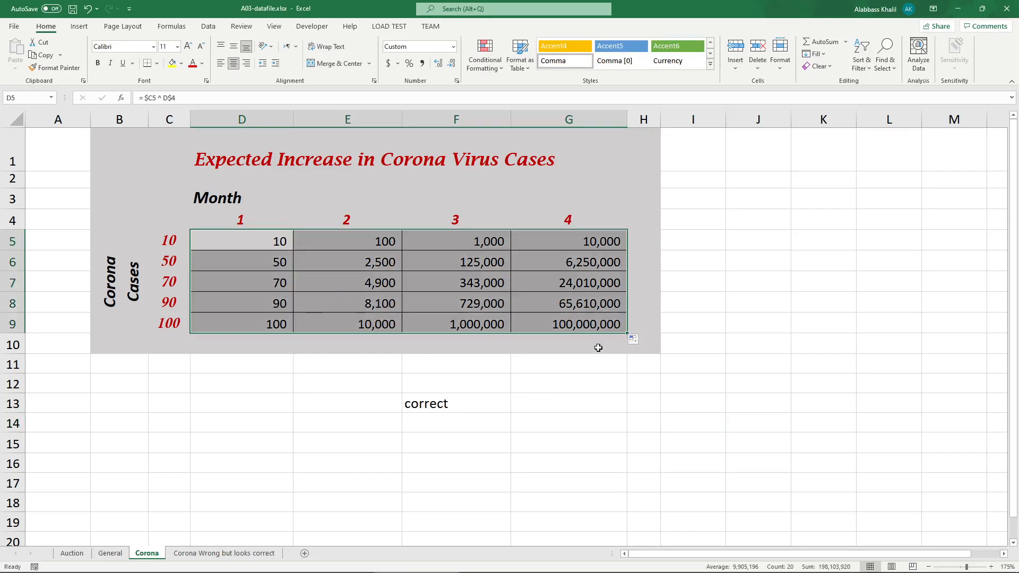
left_click(260, 264)
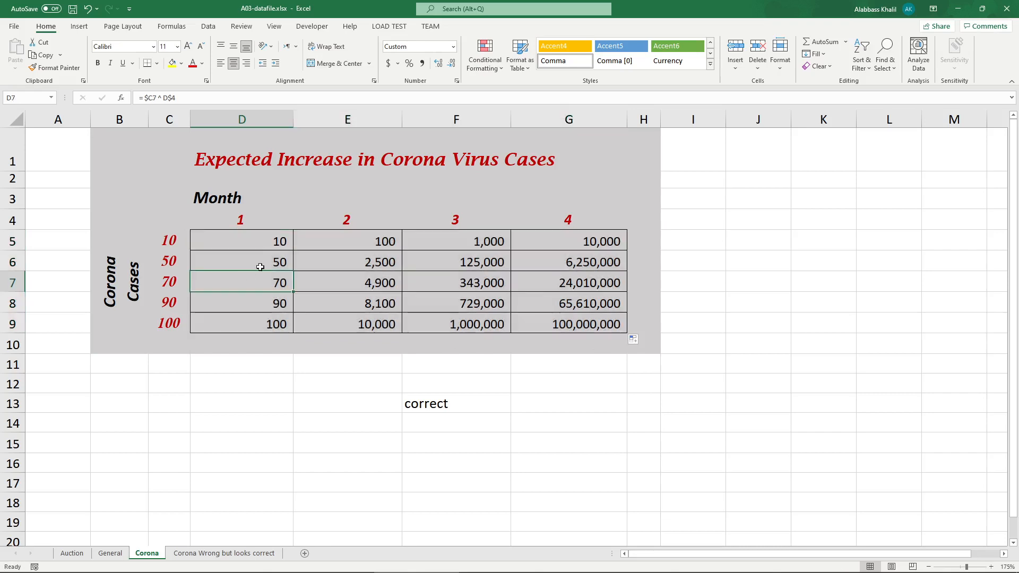
left_click(292, 240)
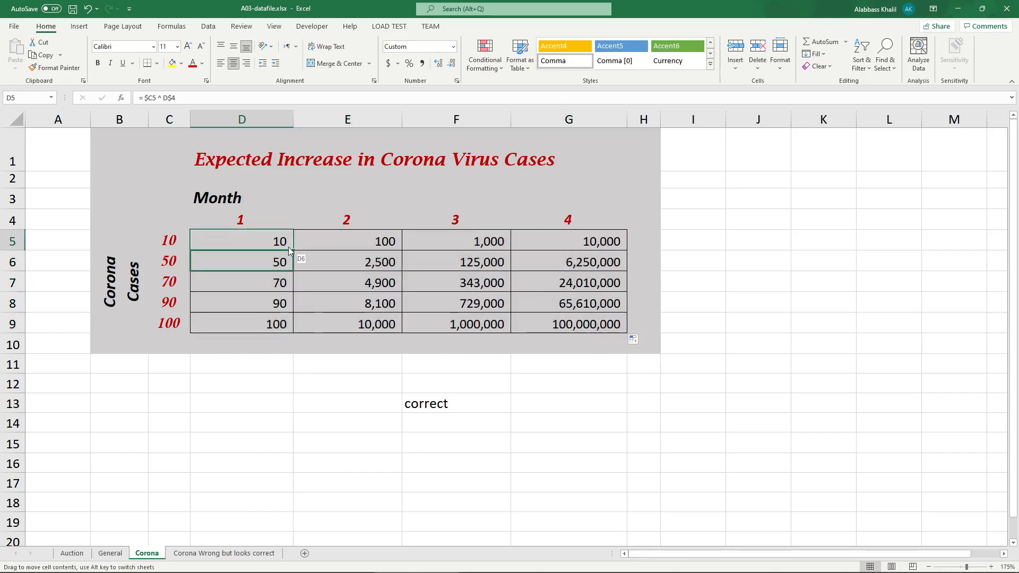
left_click_drag(293, 249, 600, 339)
left_click(647, 345)
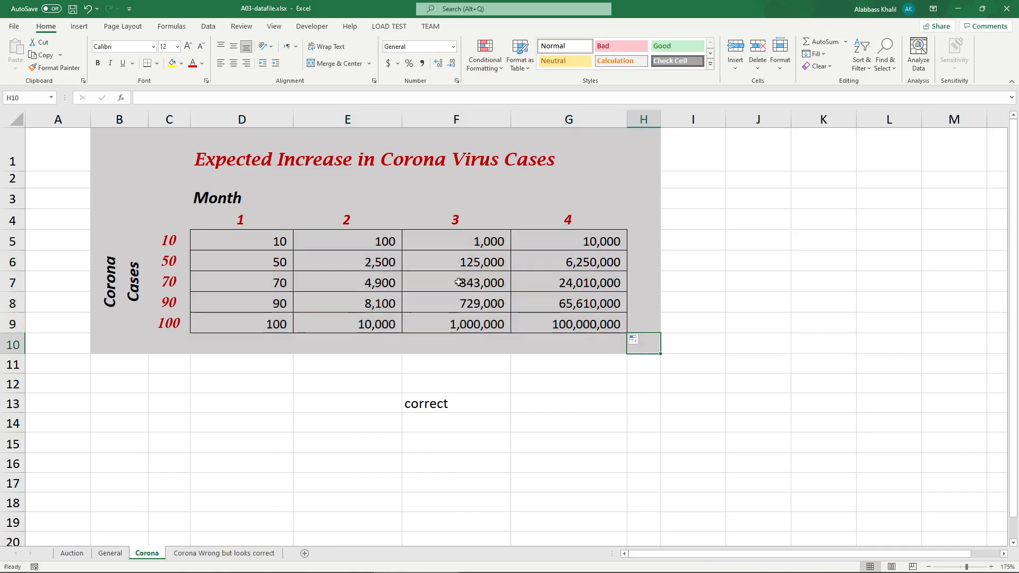
Step: On the "Corona Wrong but looks correct" sheet, fill the D5 formula =C5^D$4 across through G9 and select D5:D10
left_click(256, 554)
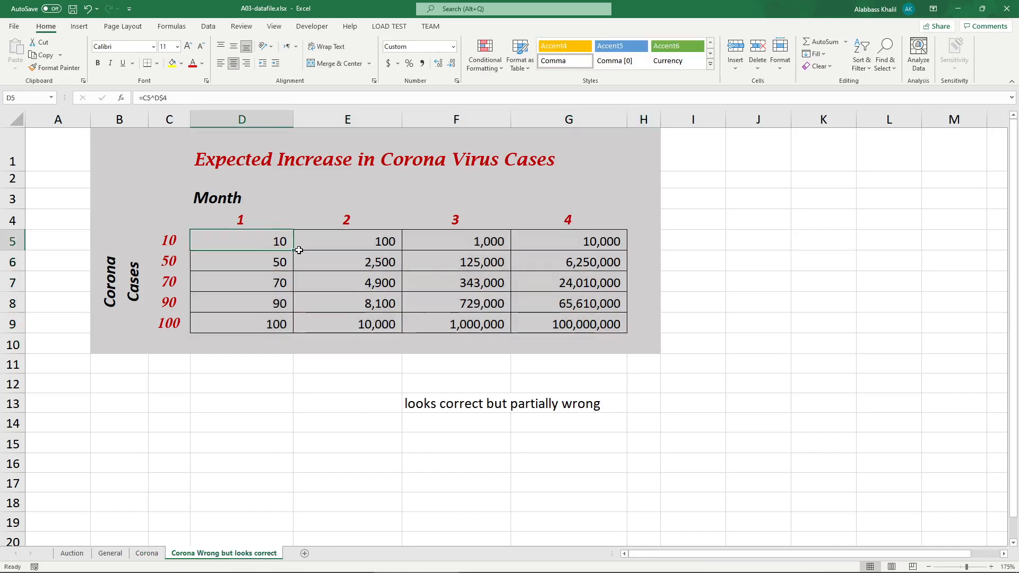
left_click_drag(295, 250, 578, 309)
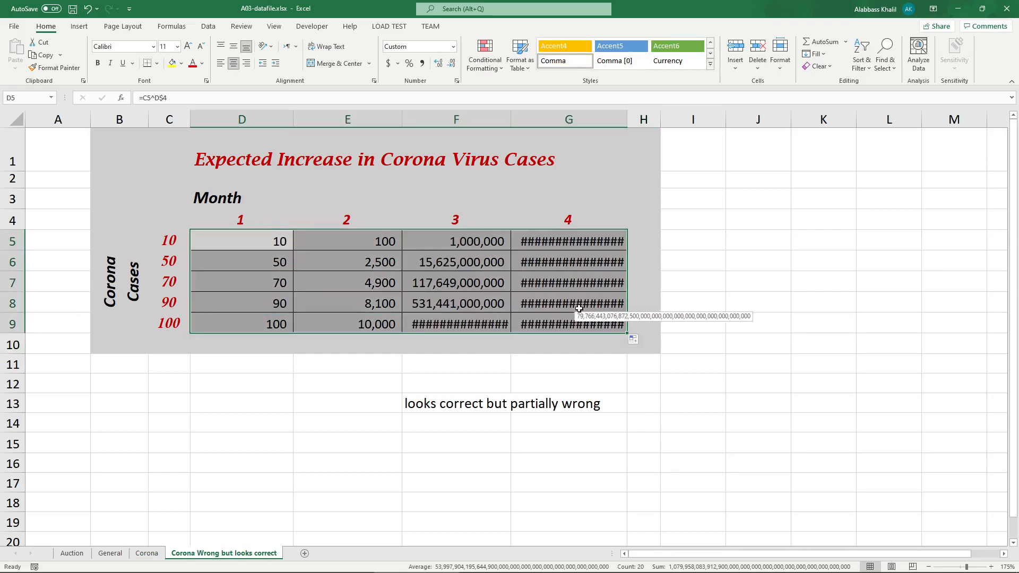
left_click(301, 391)
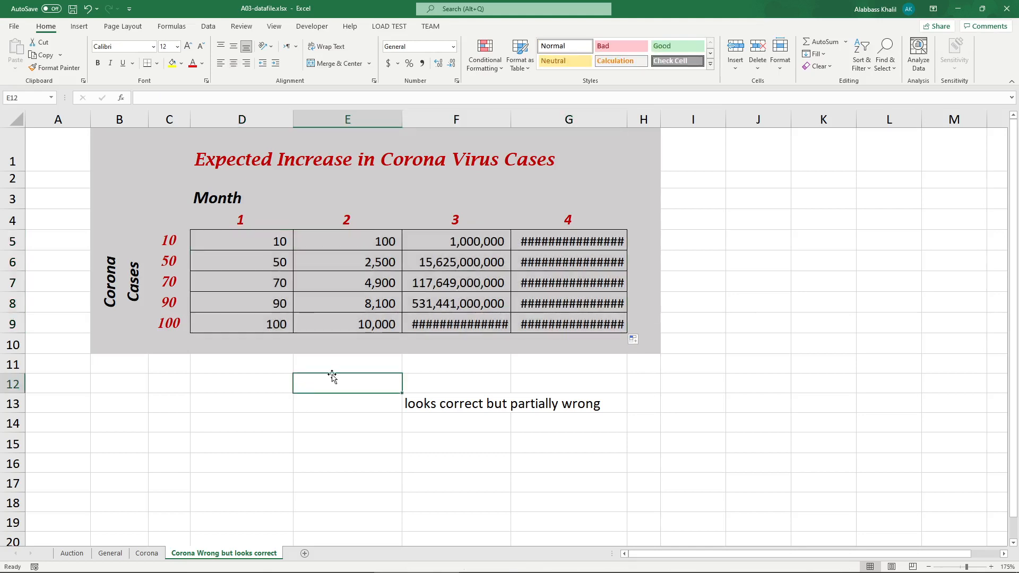
left_click_drag(269, 245, 281, 343)
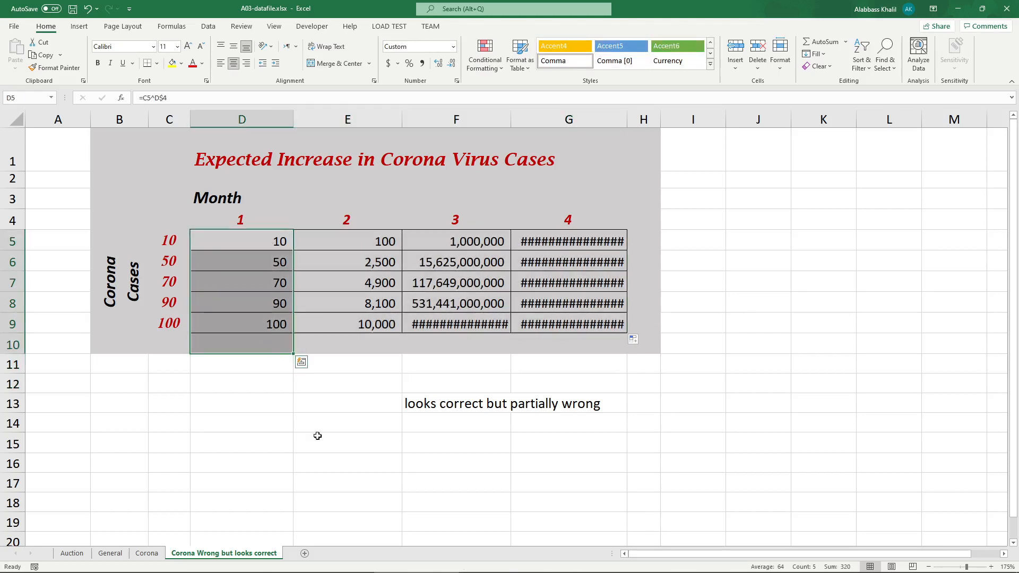
Step: Switch to the instructions PDF in Adobe Acrobat Reader and view the top of its first page
left_click(256, 566)
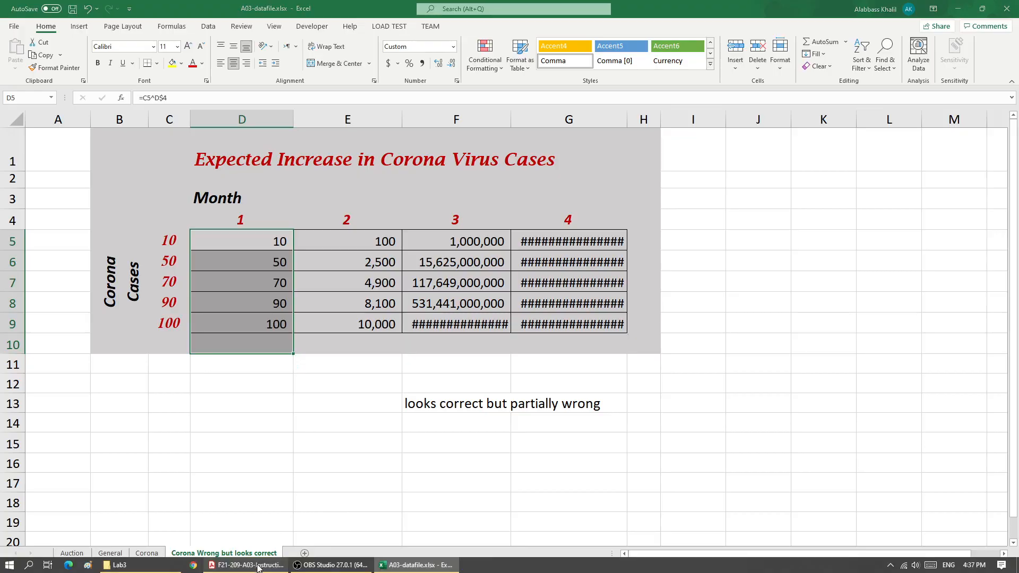
scroll(739, 240, "up", 3)
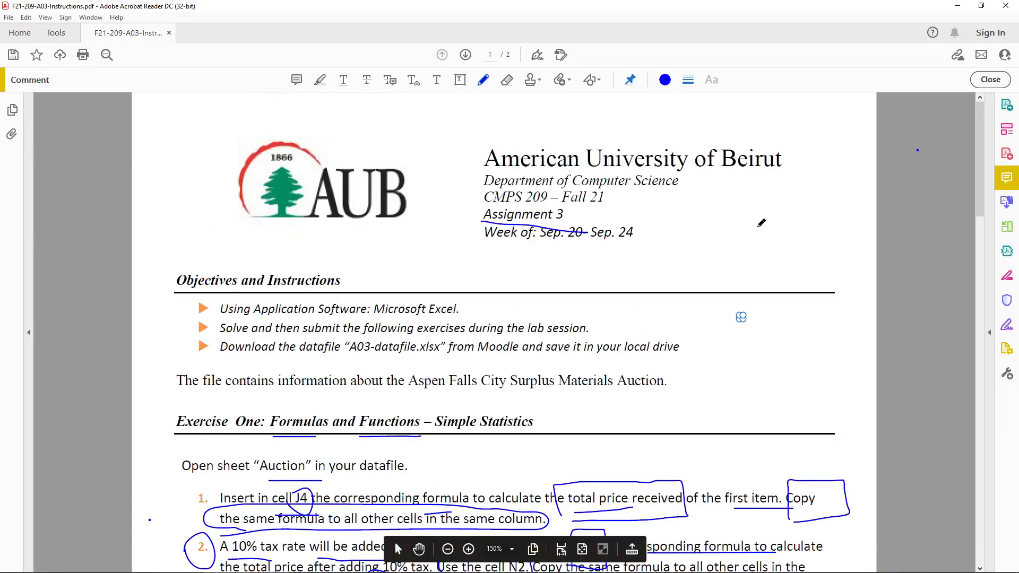